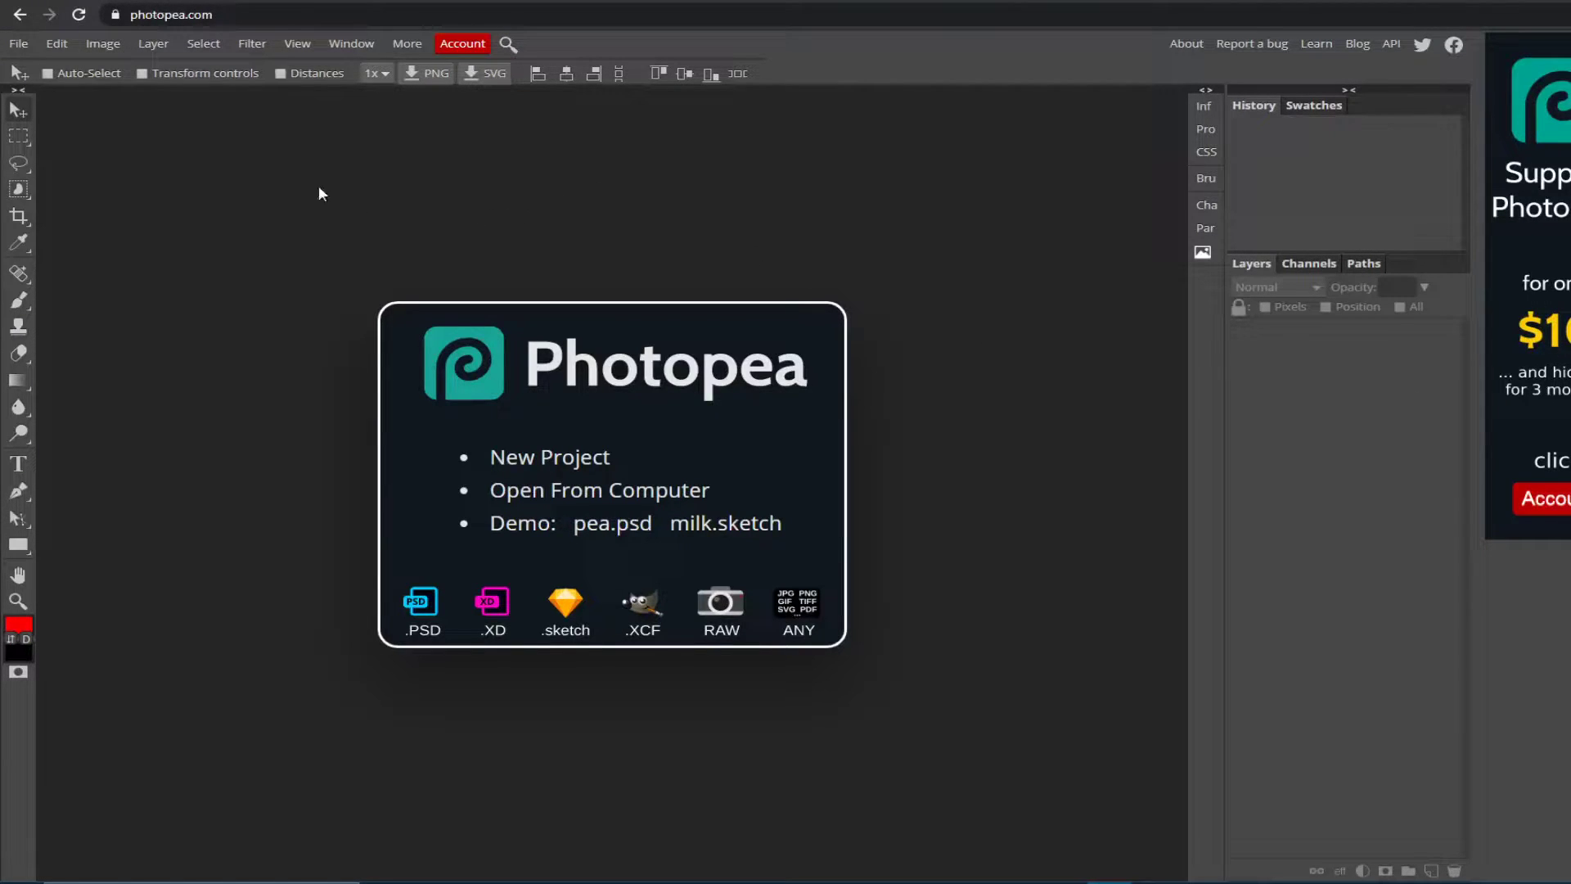
# Step: Create a new 1280 × 720 px project named Tutorial with a white background
pyautogui.click(16, 45)
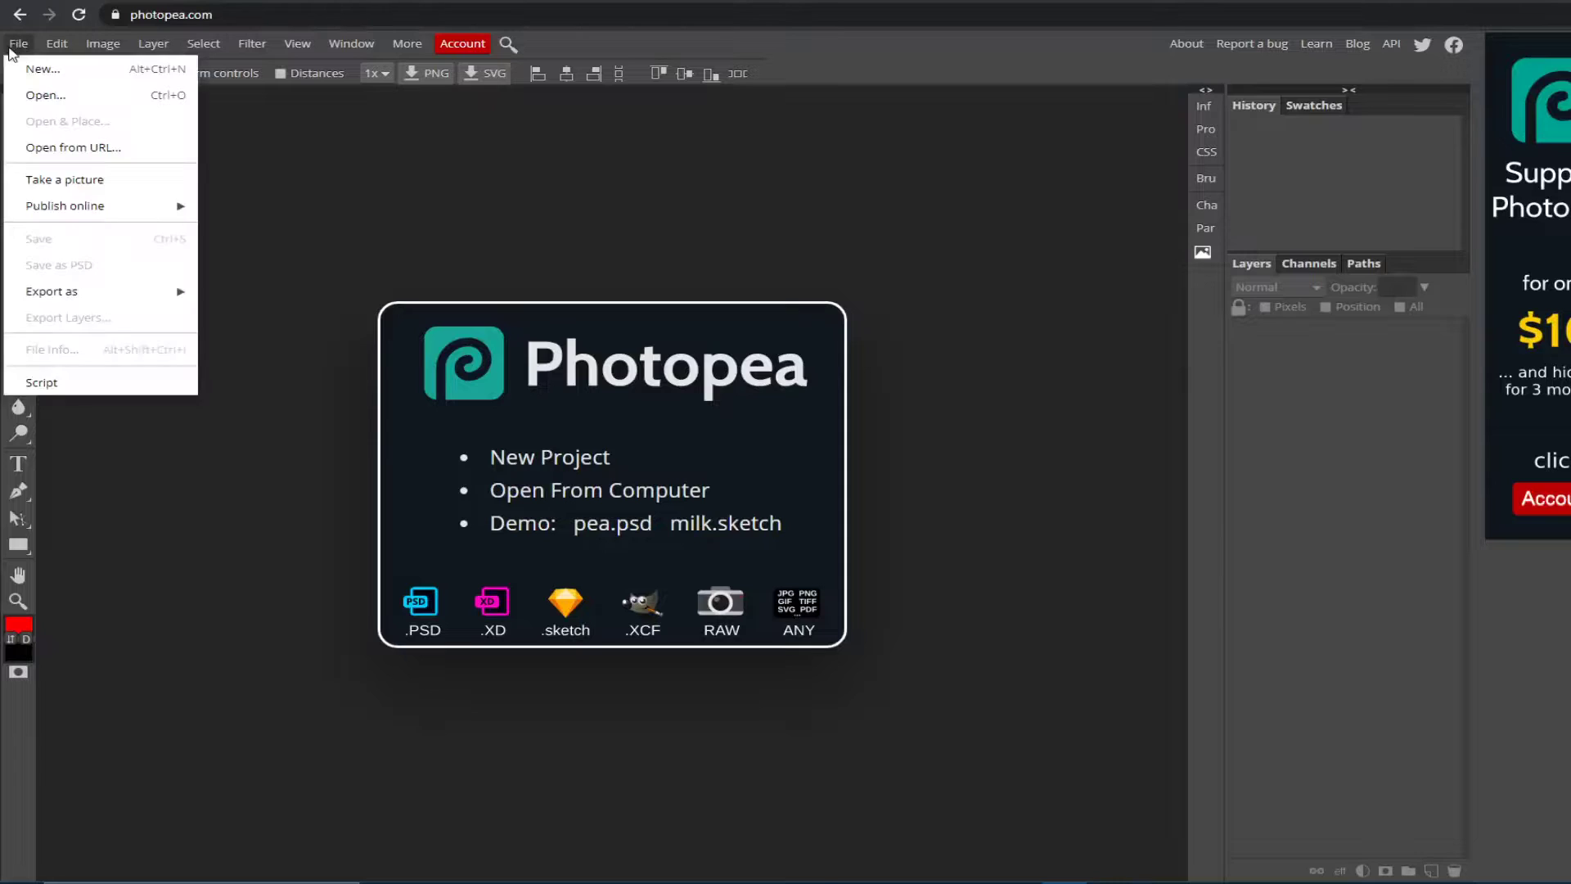
pyautogui.click(36, 70)
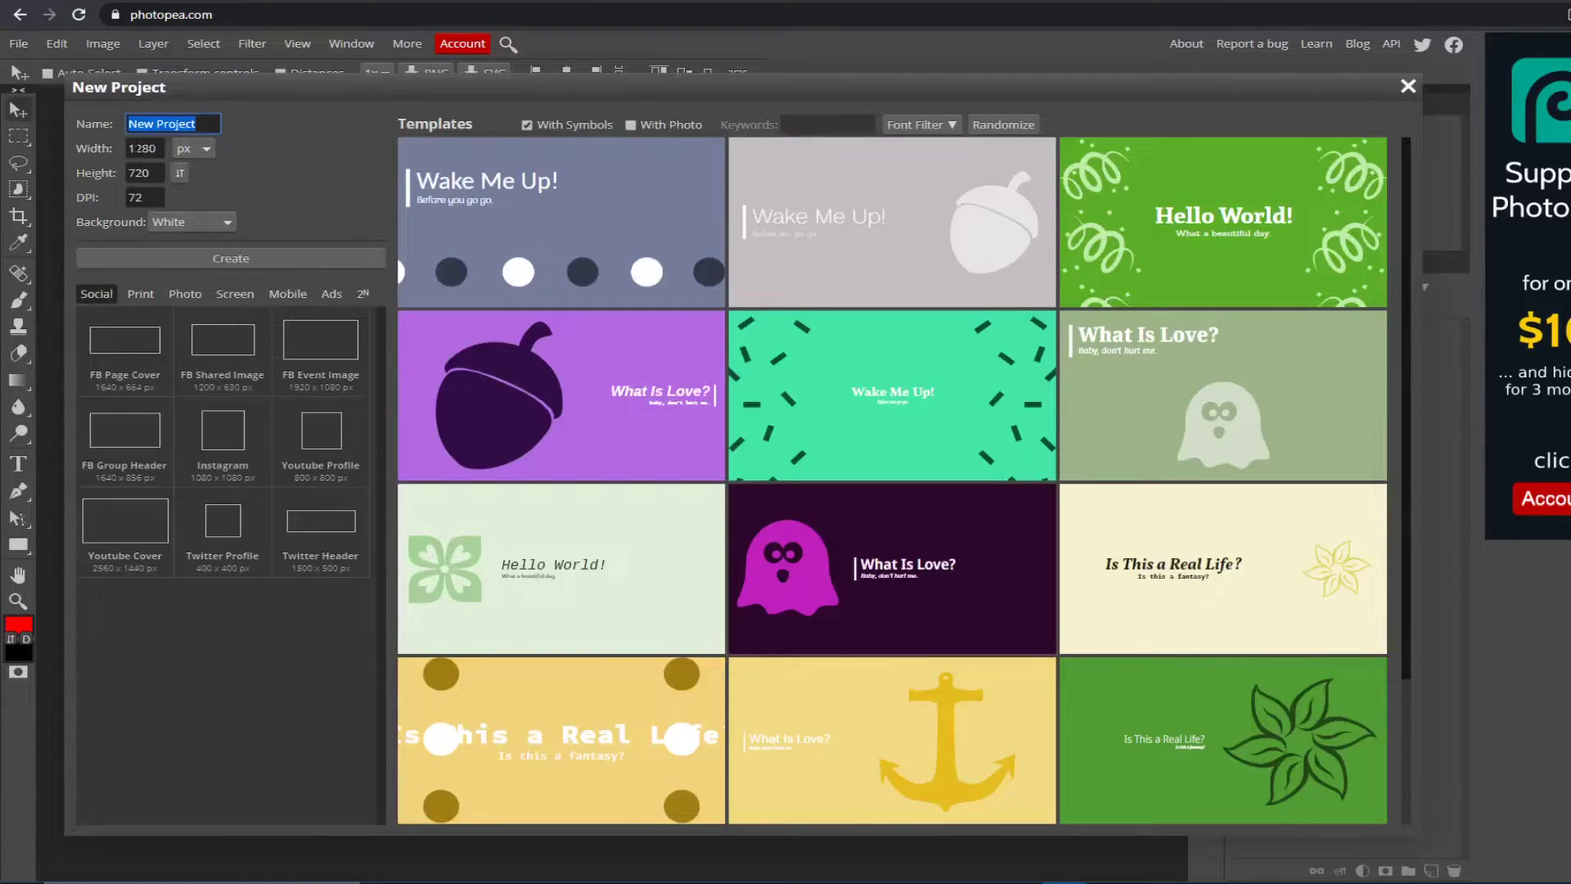
pyautogui.click(141, 149)
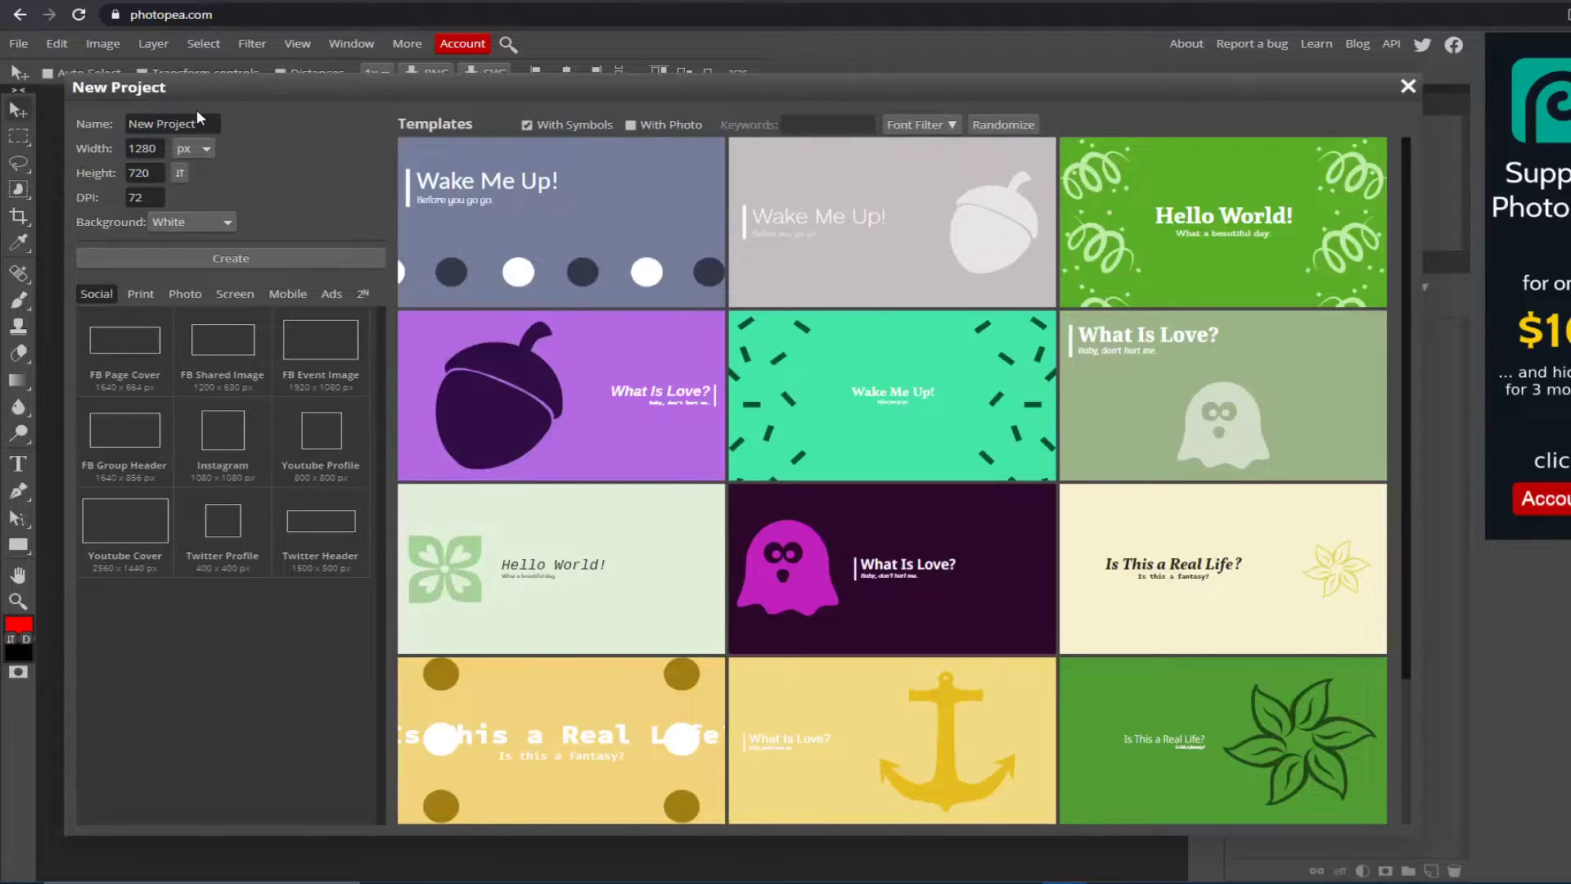
pyautogui.moveTo(199, 123); pyautogui.dragTo(132, 123)
pyautogui.press('Tab')
pyautogui.press('Tab')
pyautogui.hotkey('shift', 'Tab')
pyautogui.moveTo(217, 123); pyautogui.dragTo(86, 131)
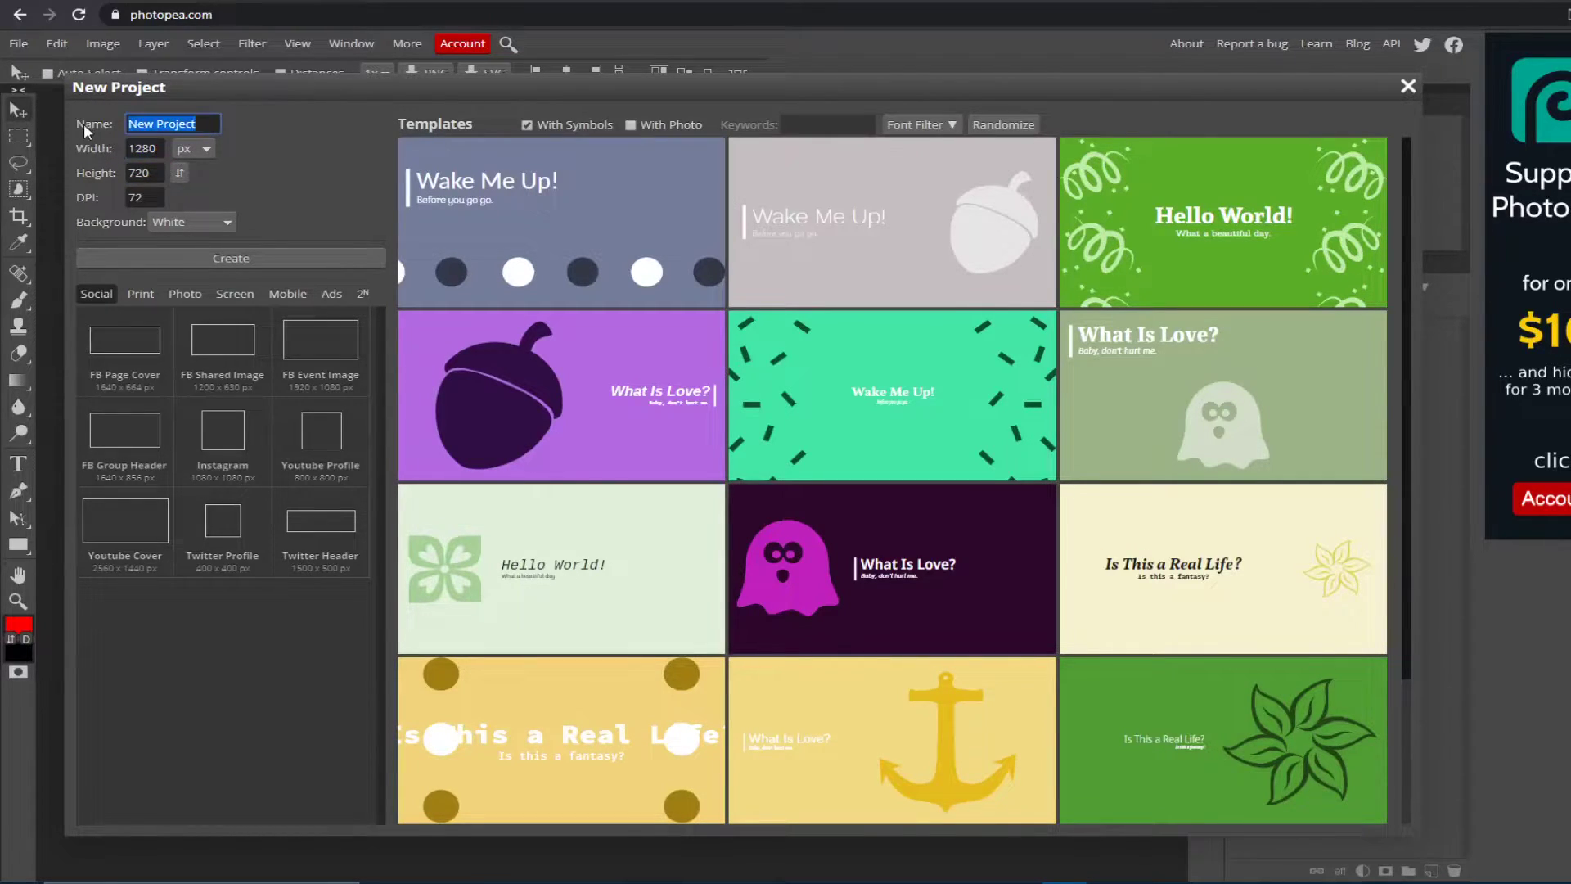
pyautogui.write('Tutorial')
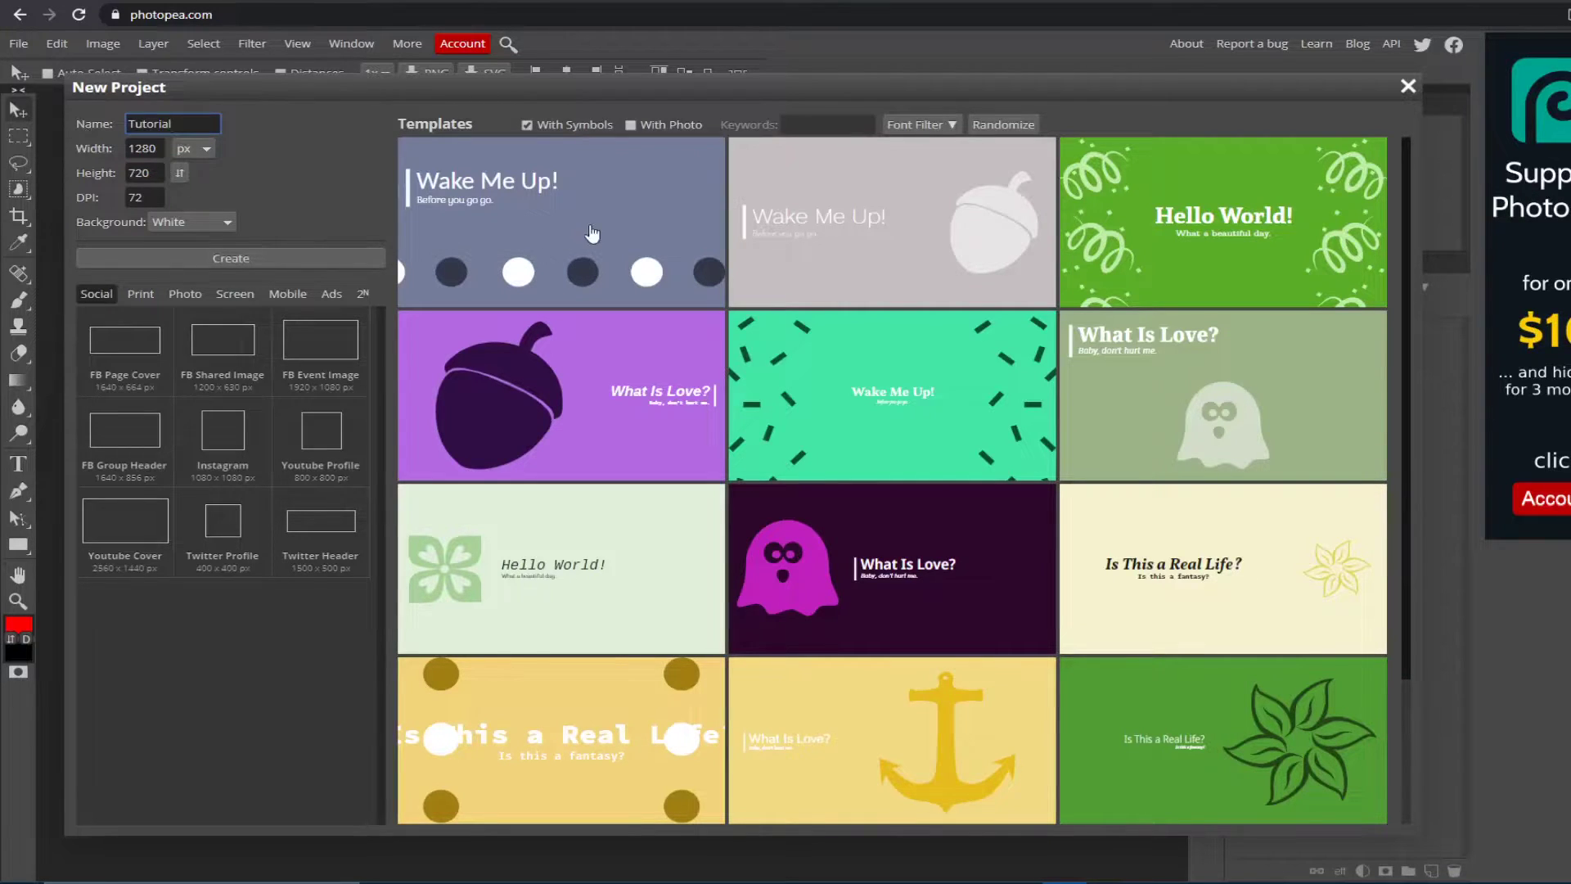
pyautogui.scroll(-5, 617, 305)
pyautogui.scroll(-10, 673, 325)
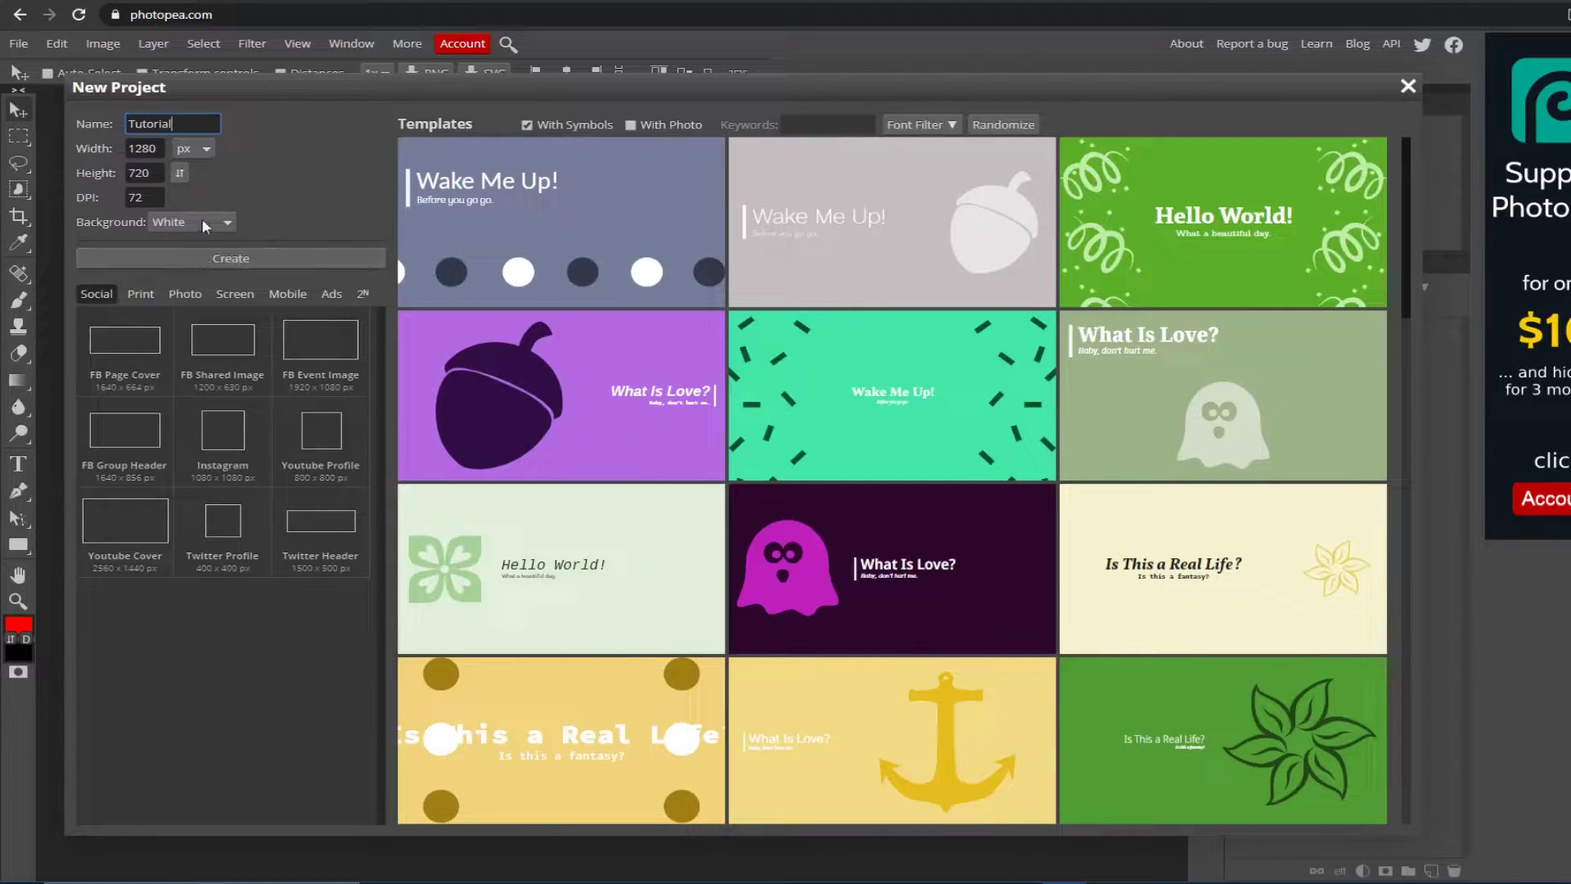
pyautogui.click(251, 262)
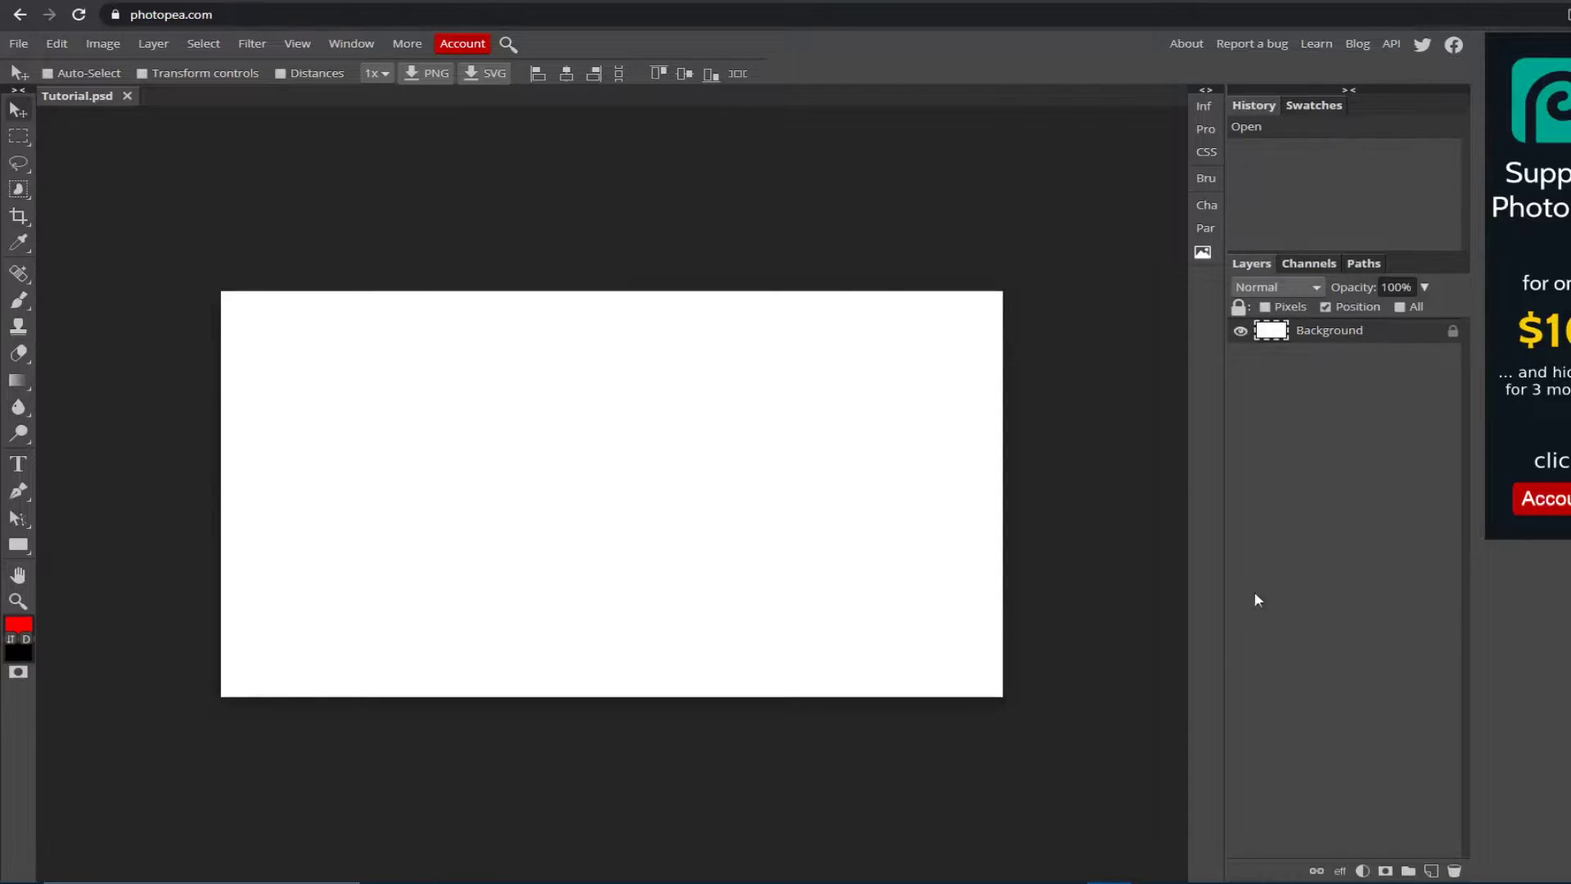
# Step: Add the text CAMBIT to the left of the canvas centre and enlarge it to 109 px
pyautogui.click(18, 464)
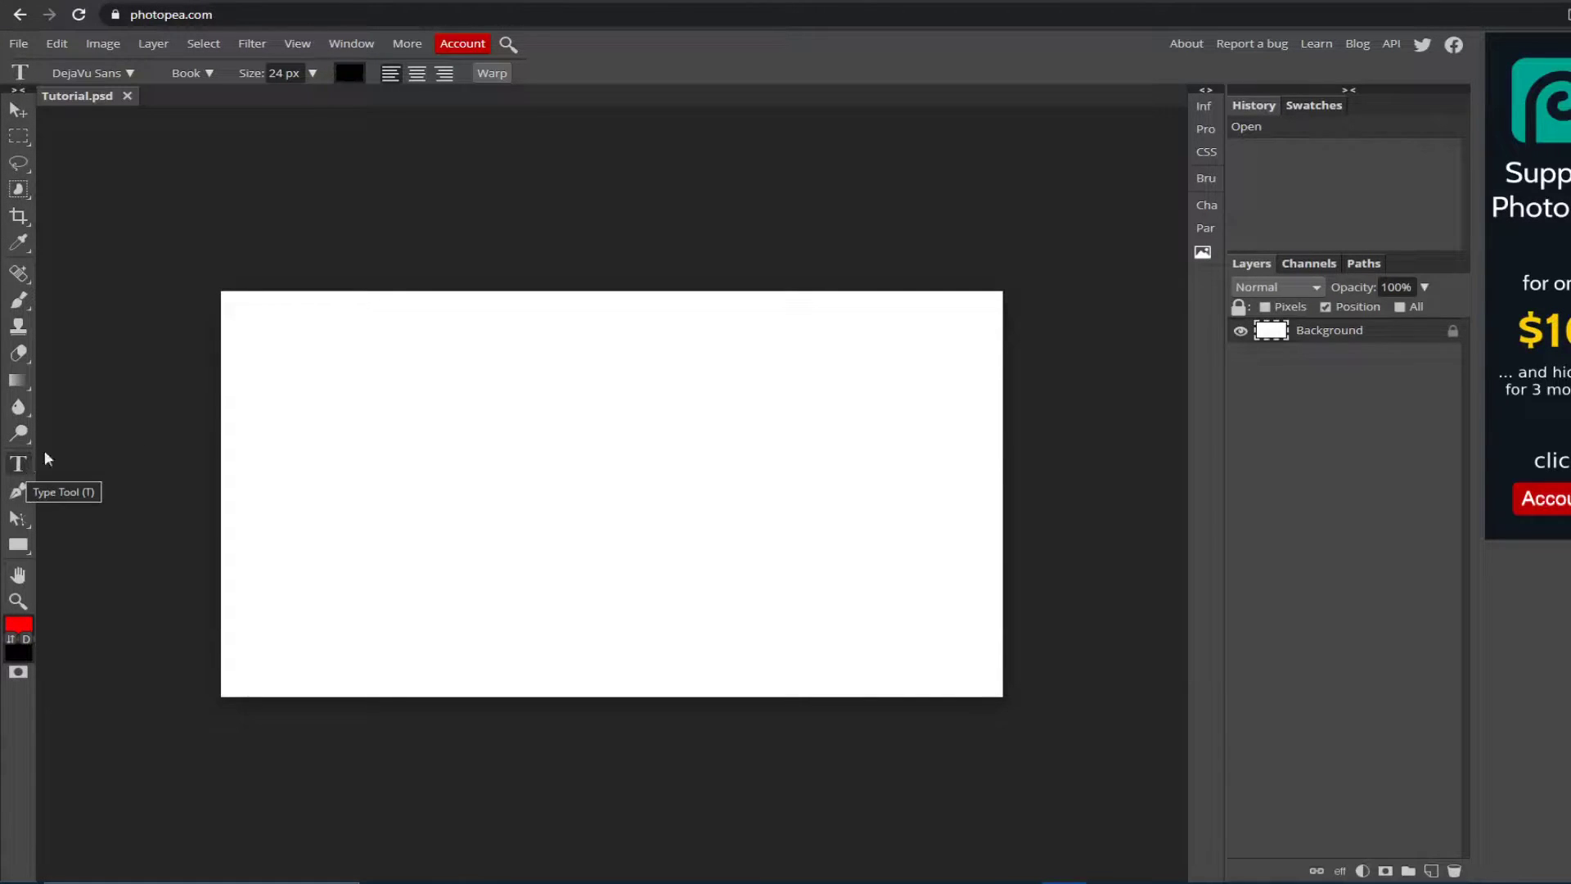
pyautogui.click(391, 473)
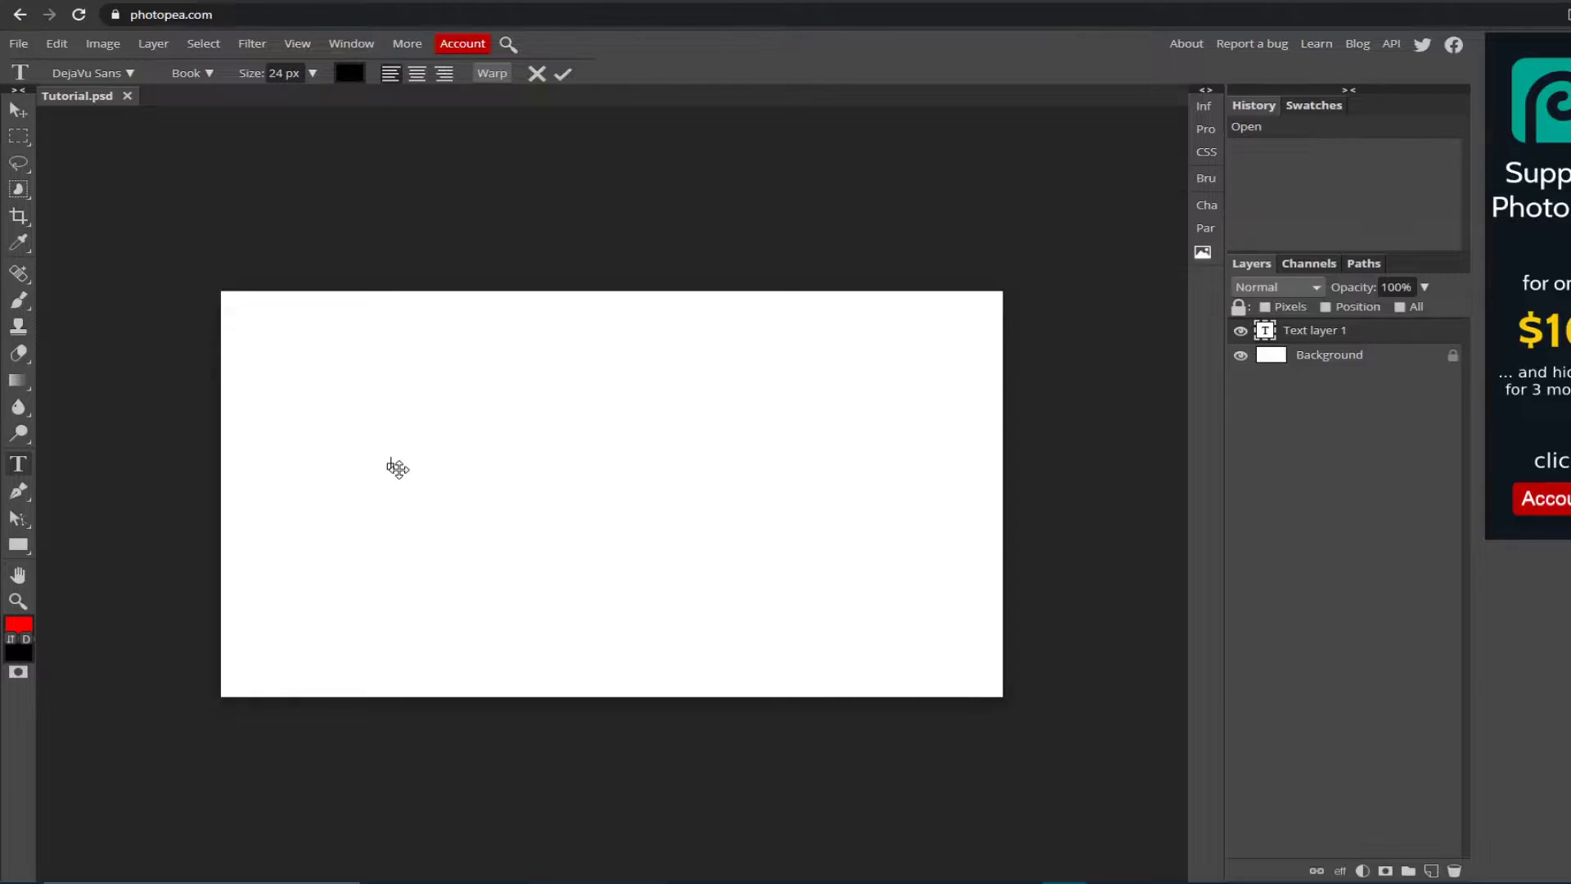
pyautogui.write('CAMBIT')
pyautogui.click(391, 461)
pyautogui.moveTo(390, 461); pyautogui.dragTo(450, 462)
pyautogui.click(312, 74)
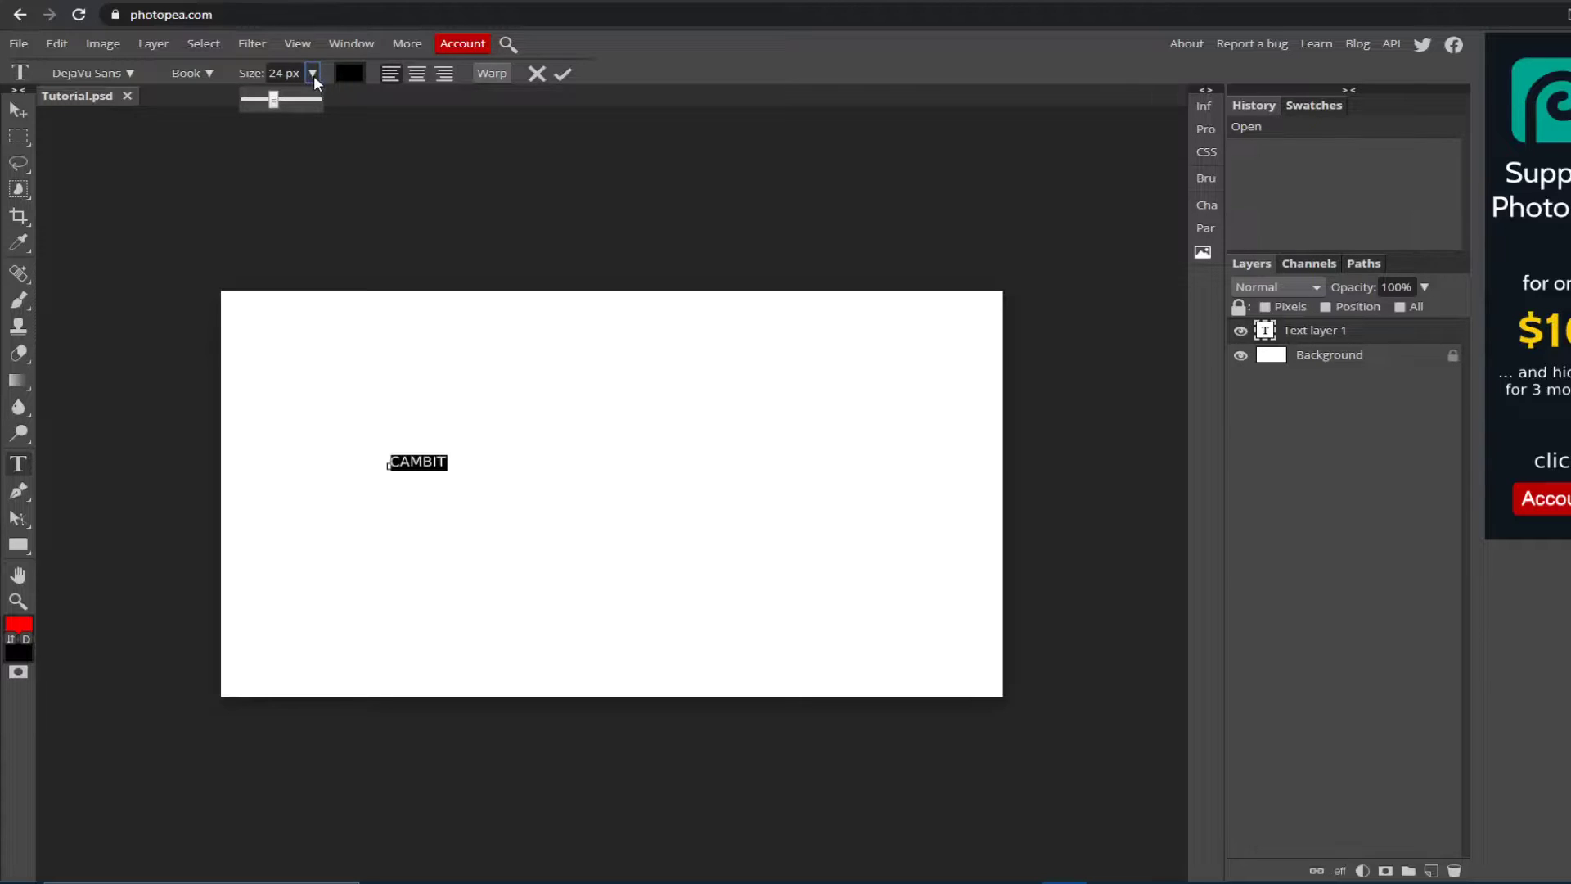
pyautogui.moveTo(273, 99)
pyautogui.mouseDown()
pyautogui.moveTo(321, 98)
pyautogui.moveTo(248, 99)
pyautogui.moveTo(297, 112)
pyautogui.mouseUp()
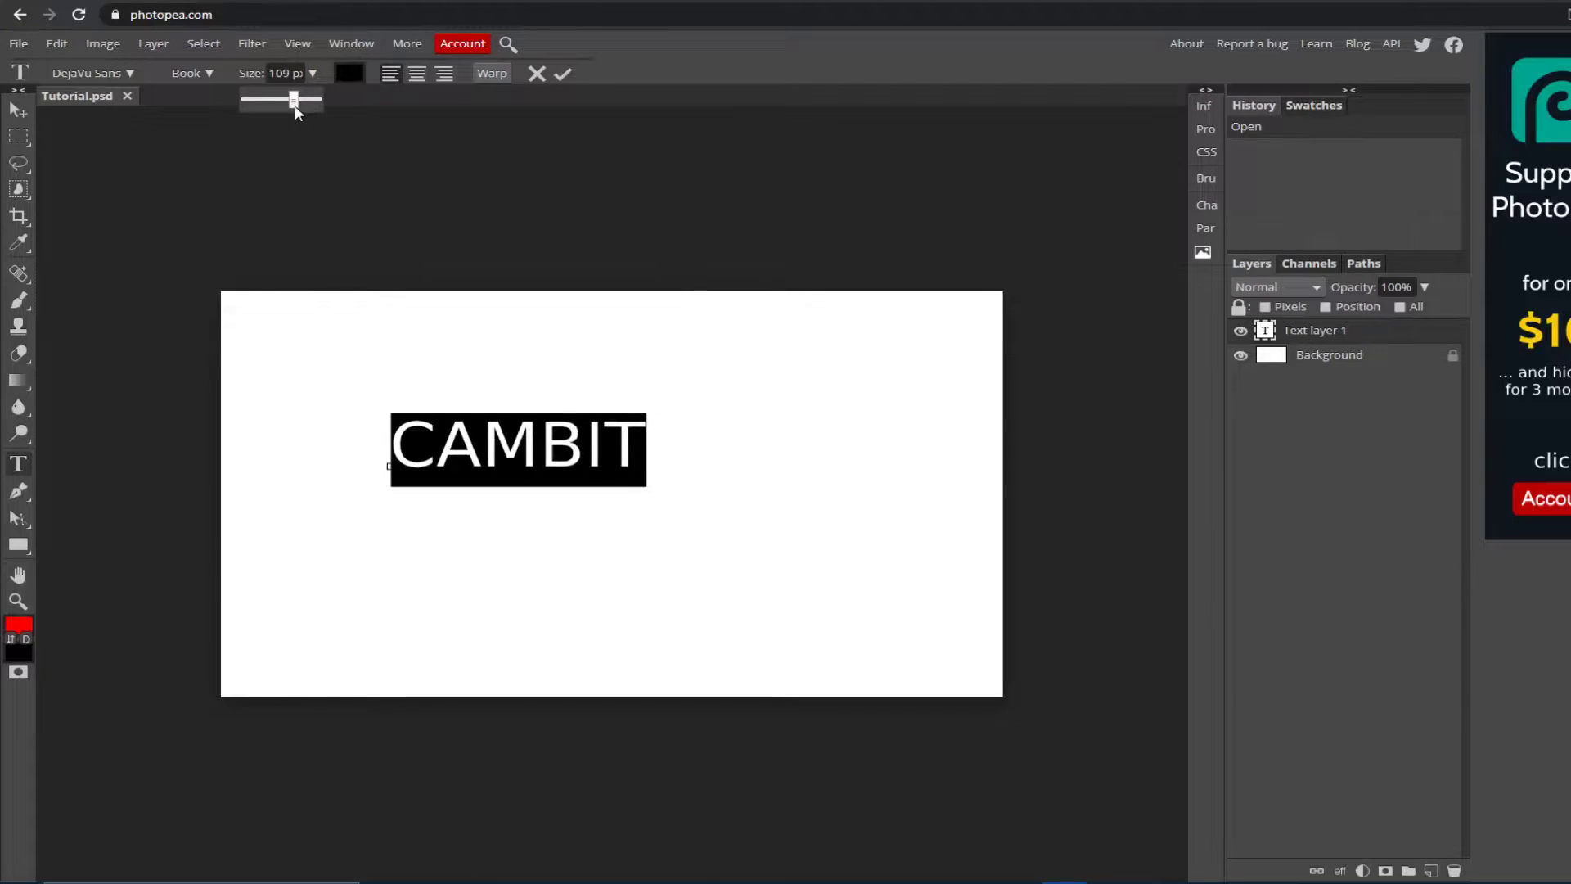
pyautogui.click(563, 73)
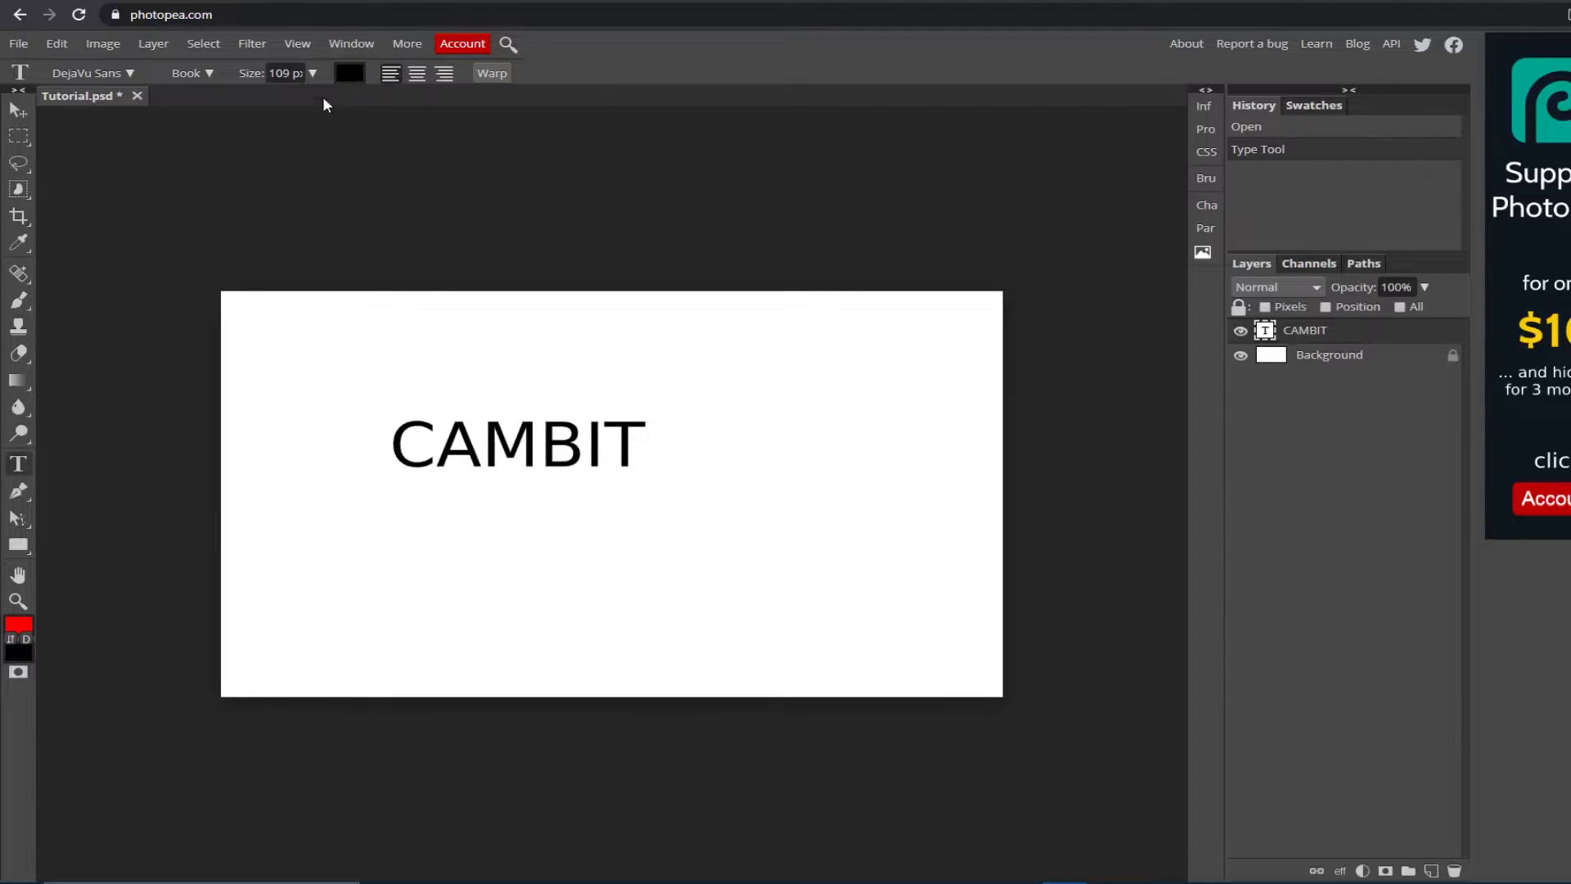
# Step: Increase the CAMBIT text size to 145 px
pyautogui.click(313, 74)
pyautogui.moveTo(294, 99); pyautogui.dragTo(303, 103)
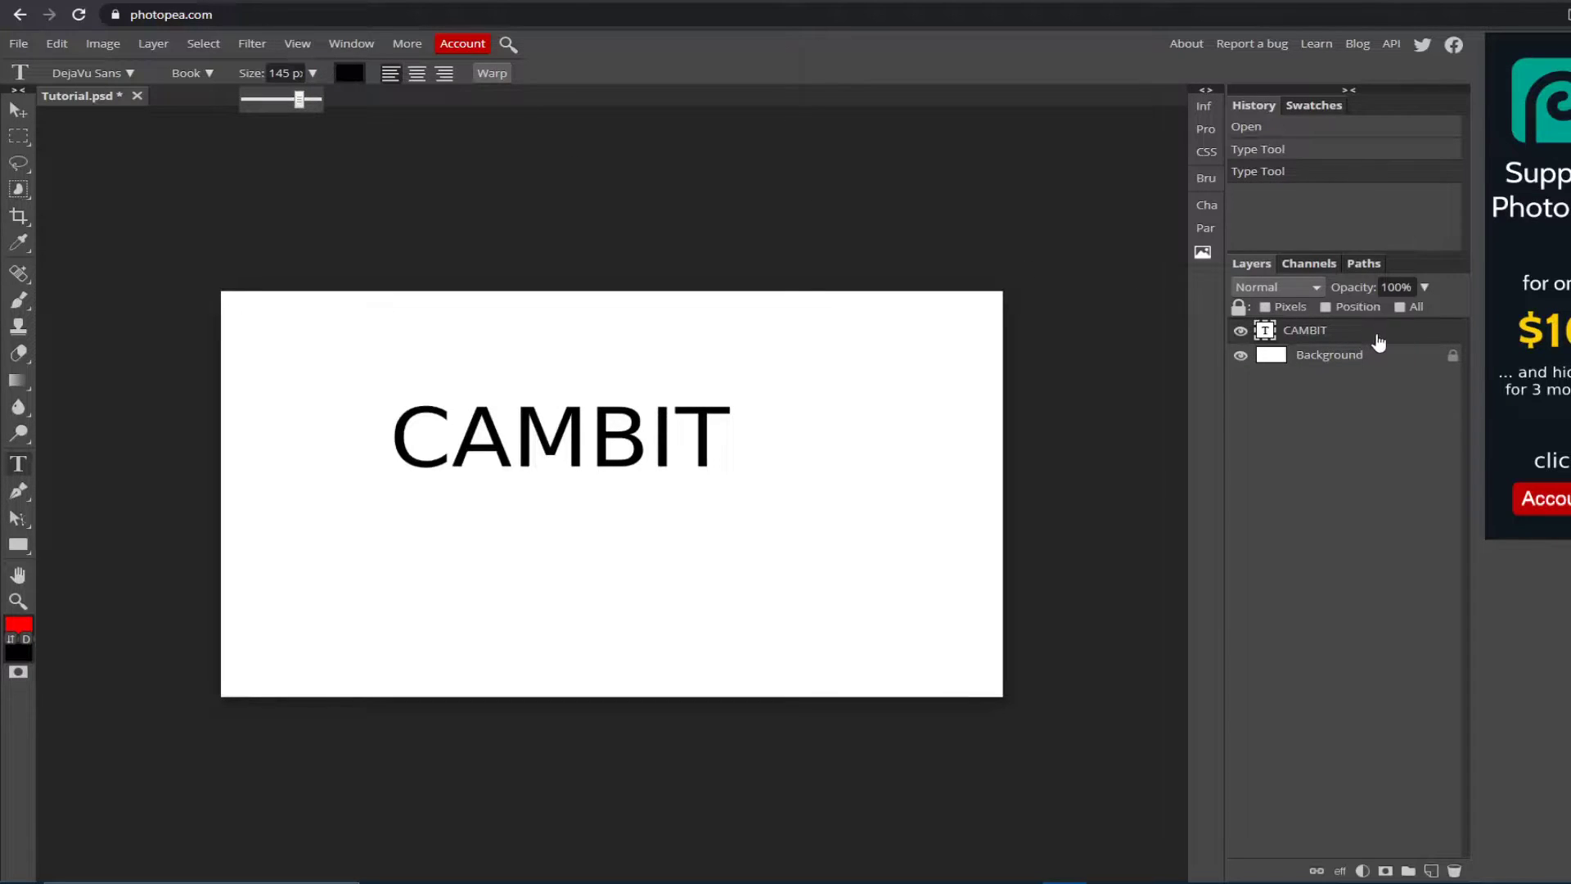
pyautogui.click(1354, 342)
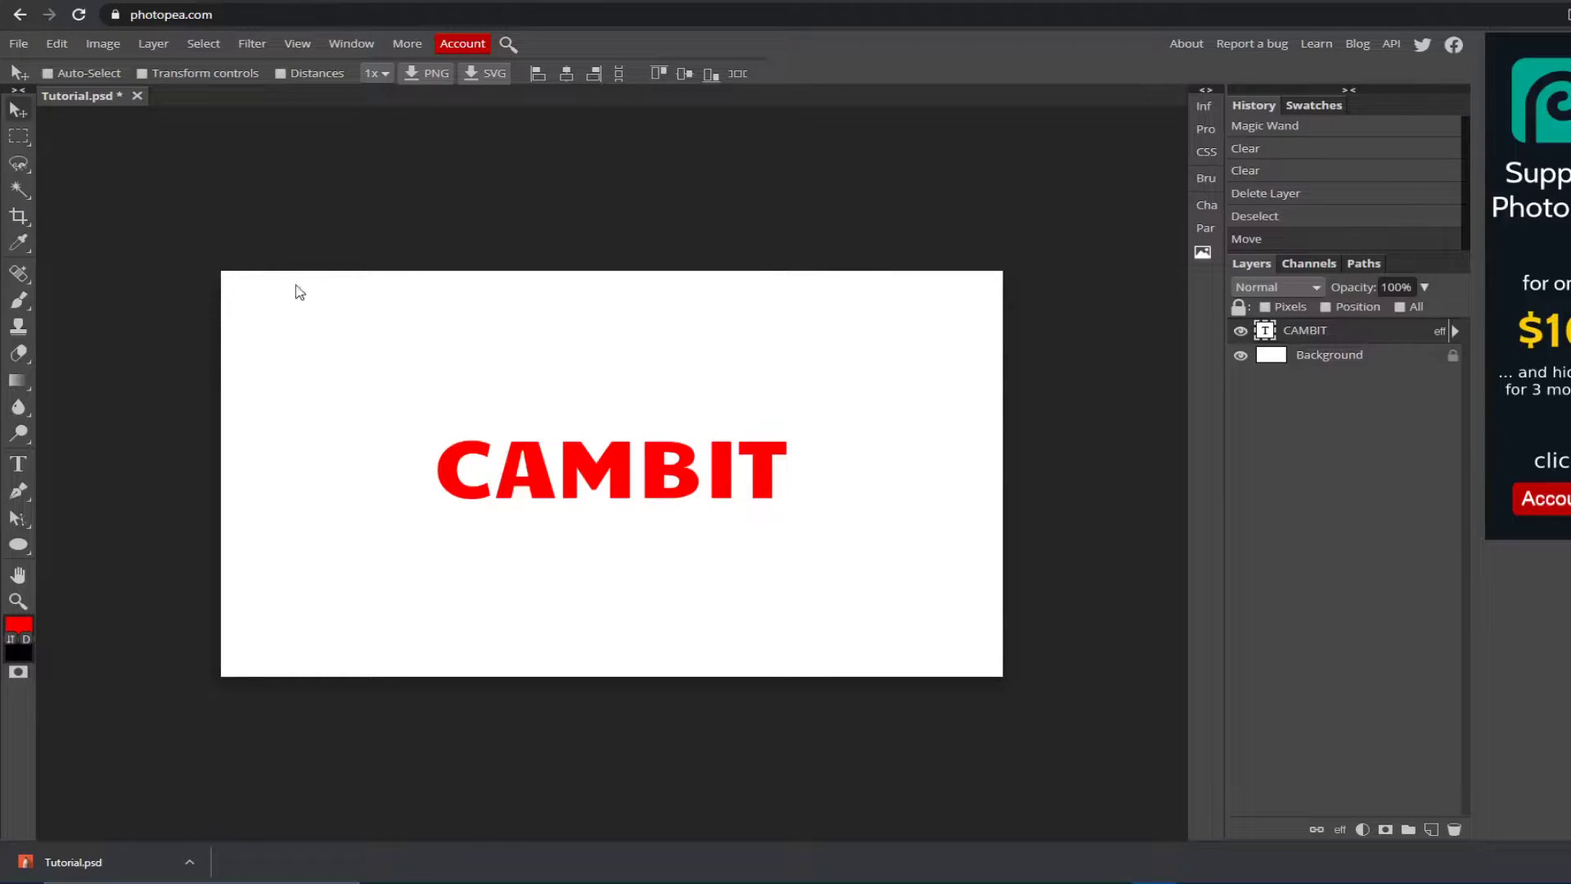
# Step: Try entering a custom size of 100 px for the whole CAMBIT text
pyautogui.click(19, 463)
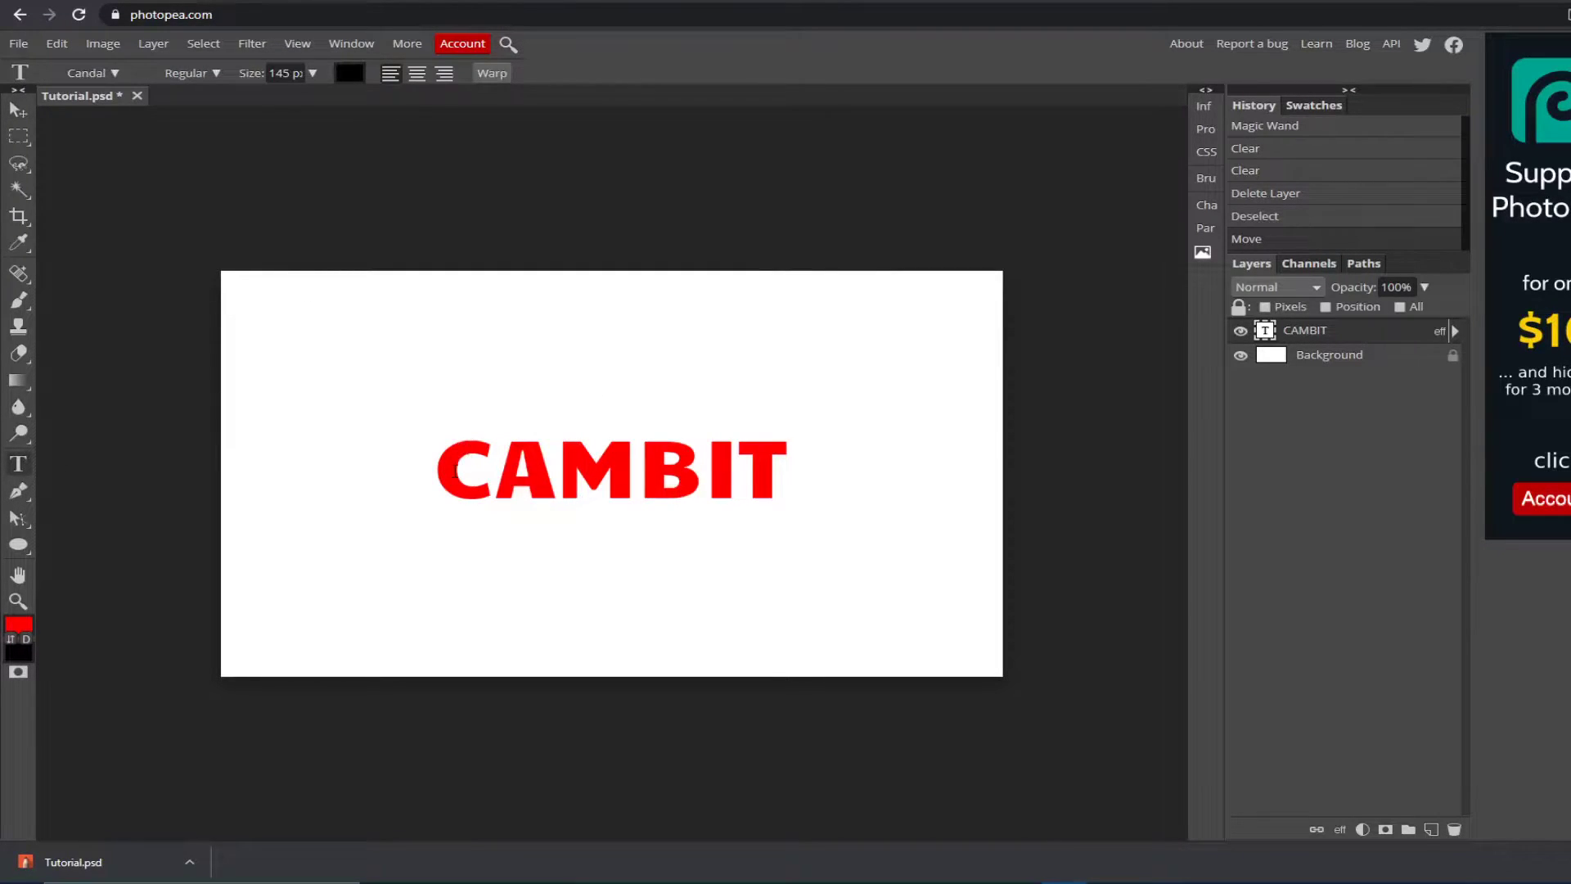
pyautogui.moveTo(450, 464); pyautogui.dragTo(930, 471)
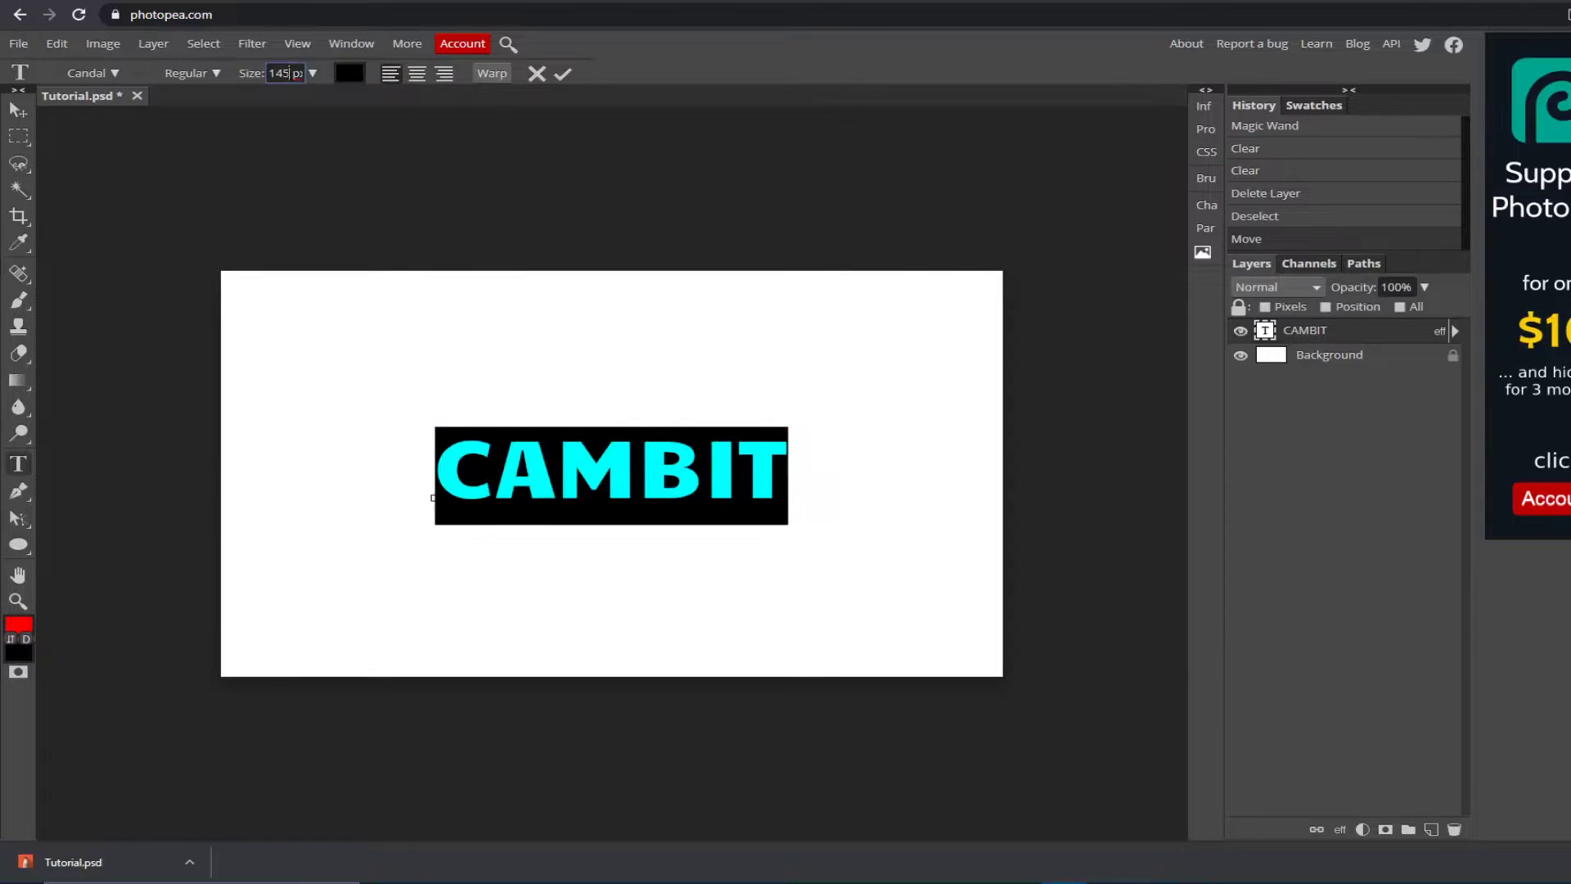
pyautogui.doubleClick(279, 72)
pyautogui.click(269, 73)
pyautogui.moveTo(285, 73); pyautogui.dragTo(272, 76)
pyautogui.write('1000')
pyautogui.press('BackSpace')
pyautogui.moveTo(313, 72); pyautogui.dragTo(278, 106)
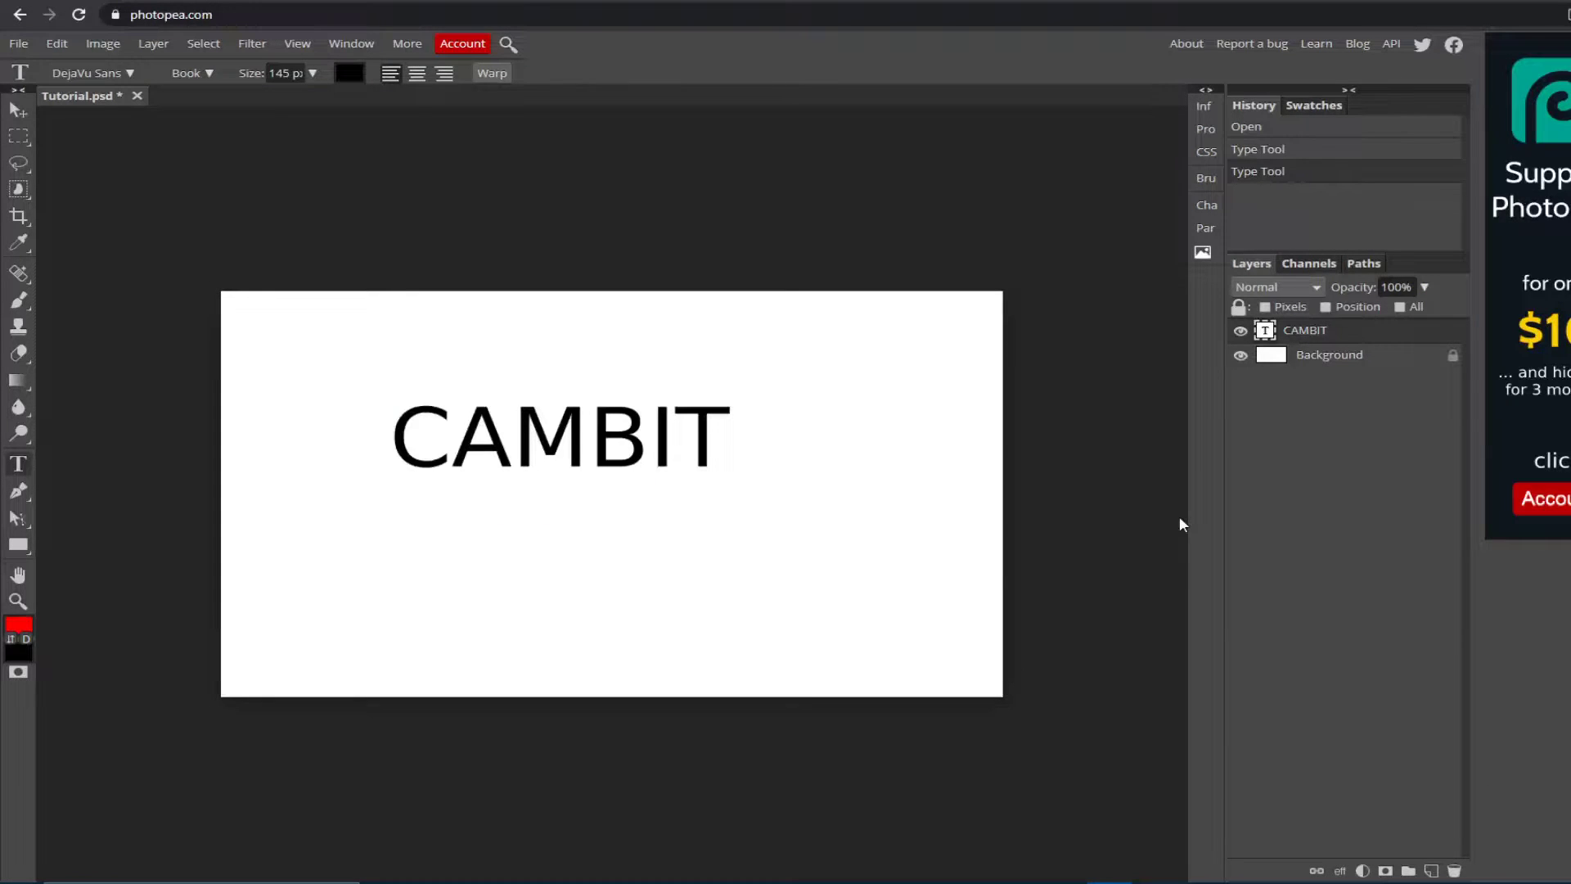
# Step: Move the CAMBIT text to the centre of the canvas
pyautogui.click(15, 112)
pyautogui.moveTo(537, 450); pyautogui.dragTo(593, 515)
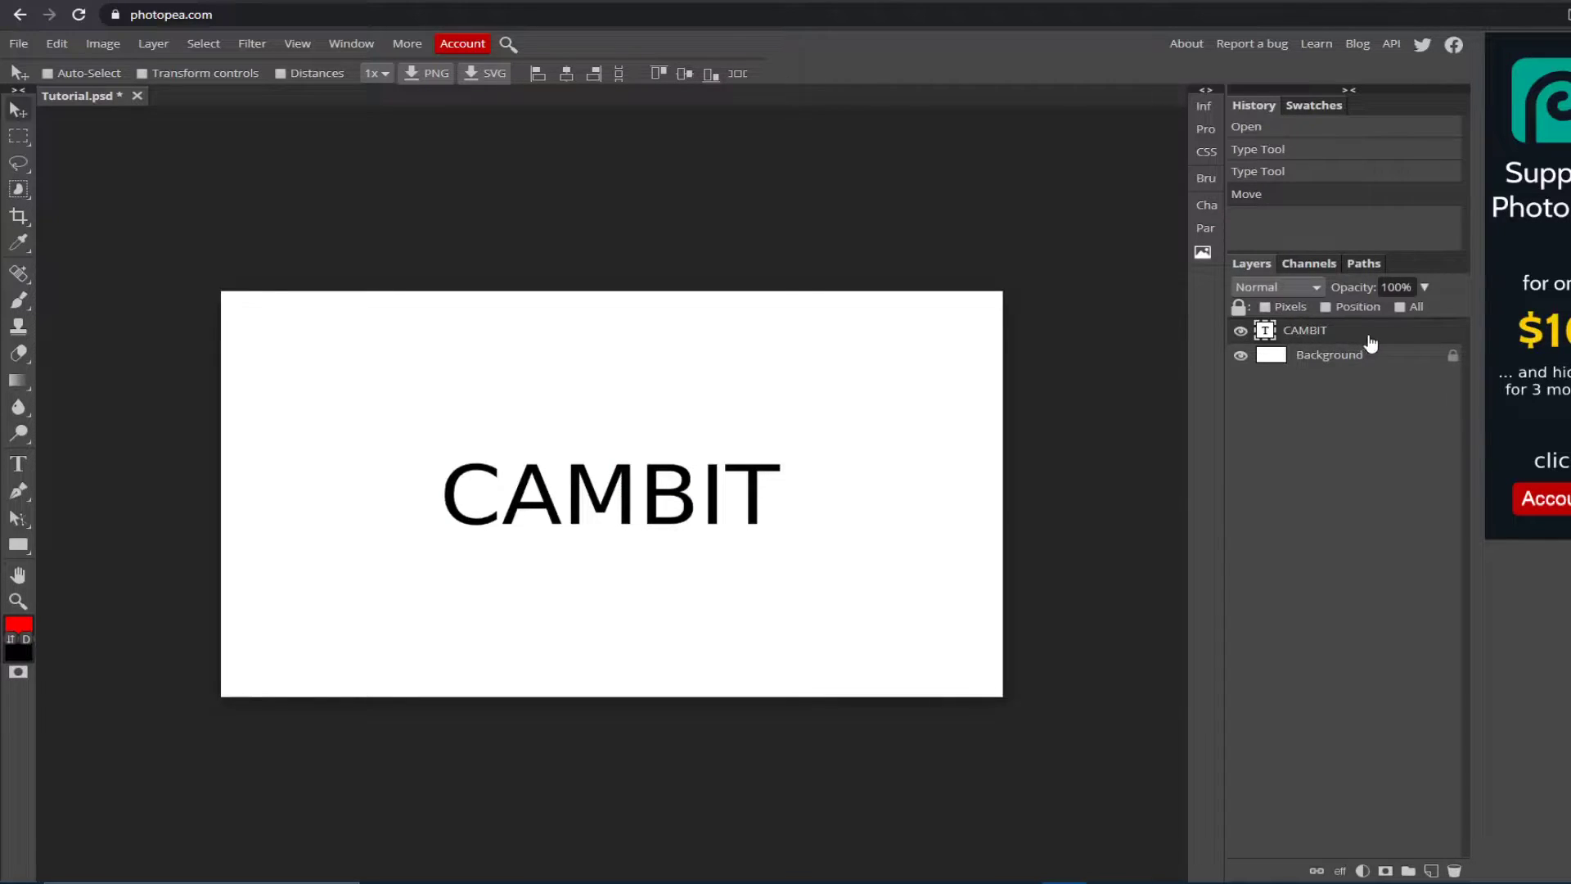
# Step: Open the layer style settings of the CAMBIT layer and move the dialog off the text
pyautogui.doubleClick(1426, 341)
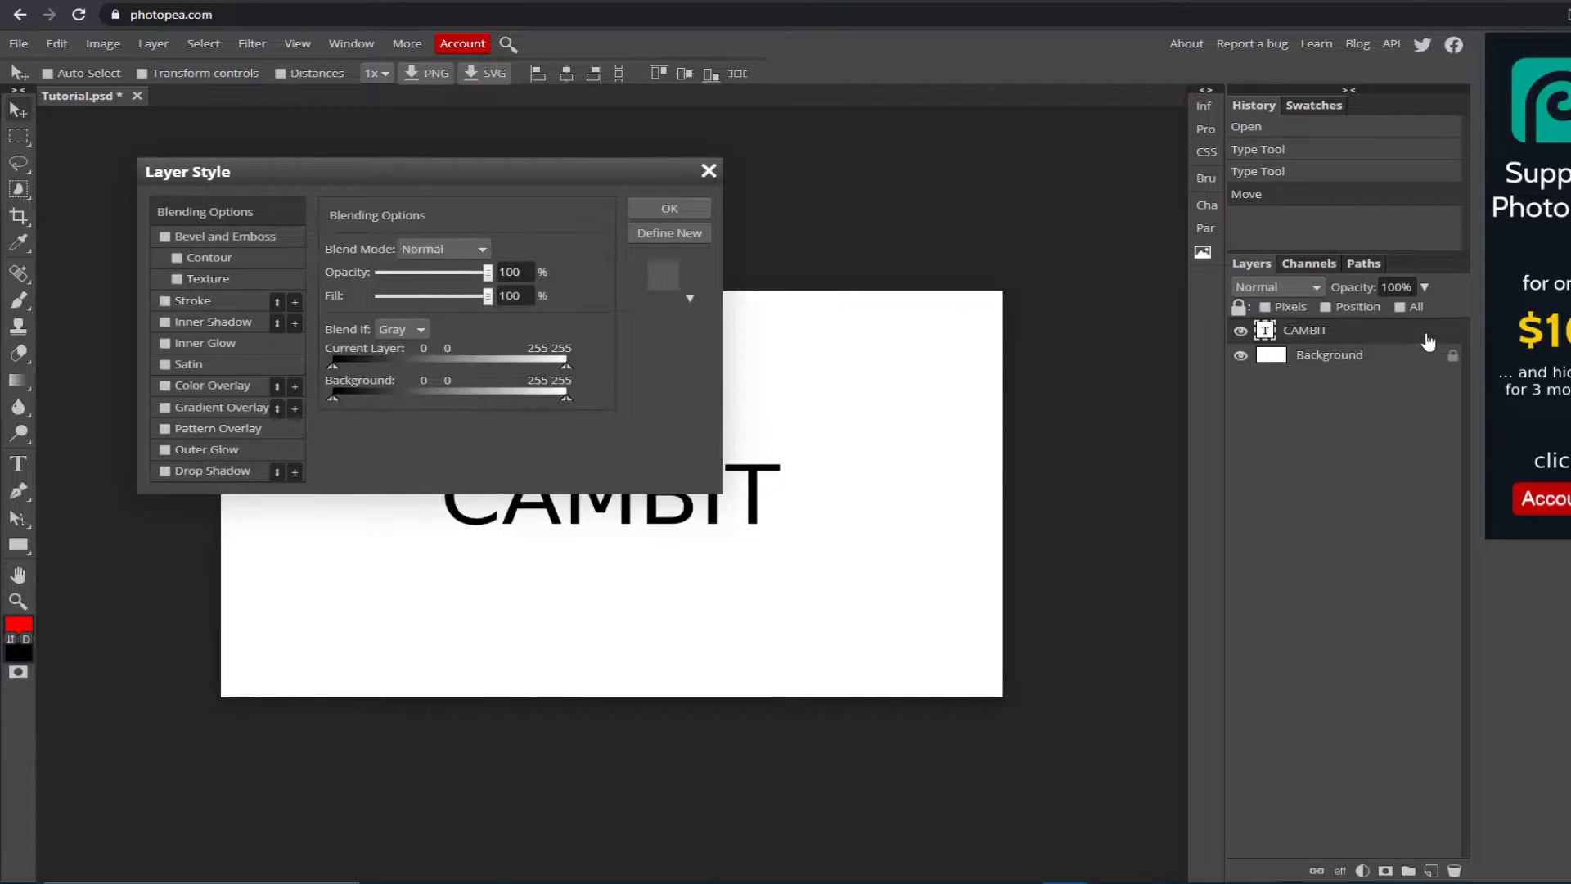
pyautogui.moveTo(373, 175); pyautogui.dragTo(1027, 171)
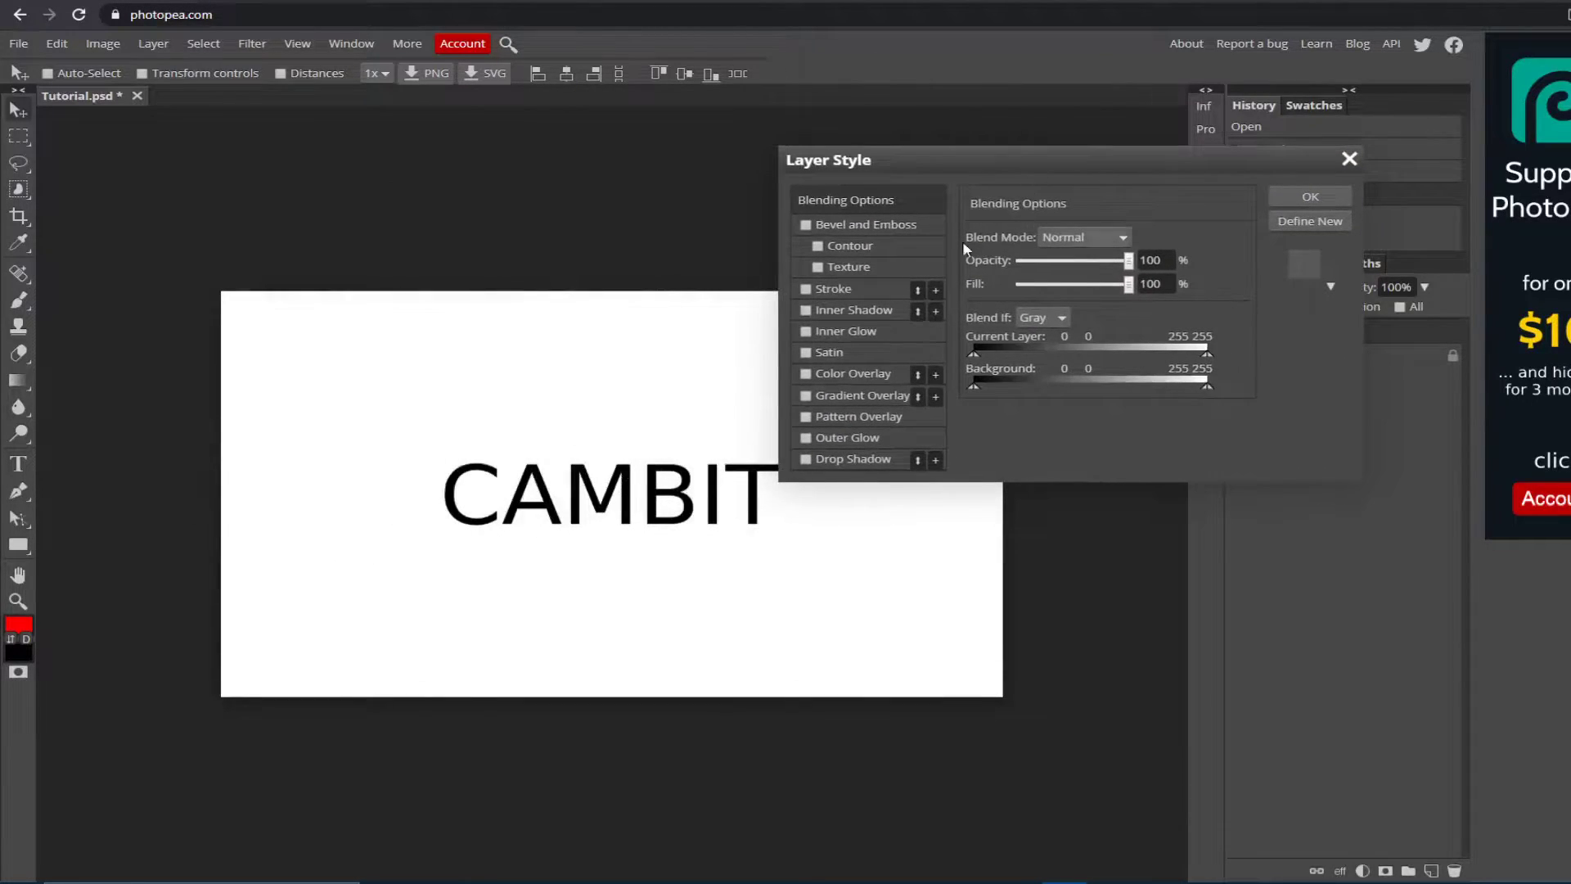
# Step: Try the Bevel and Emboss, Stroke and Color Overlay effects on the CAMBIT text, and switch them all off
pyautogui.click(853, 223)
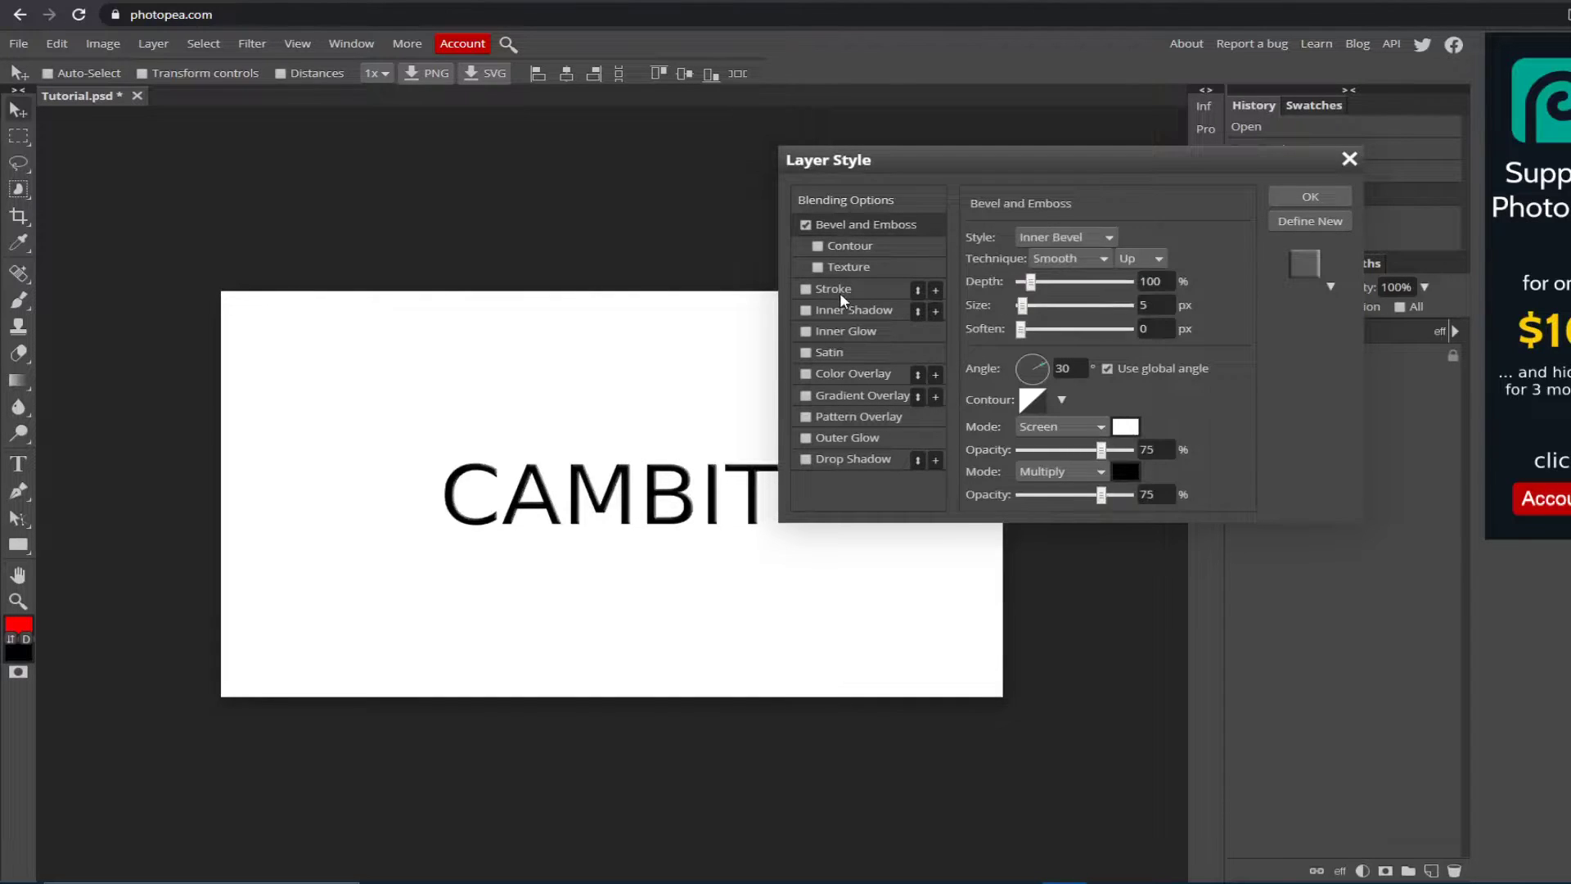
pyautogui.click(817, 293)
pyautogui.click(805, 290)
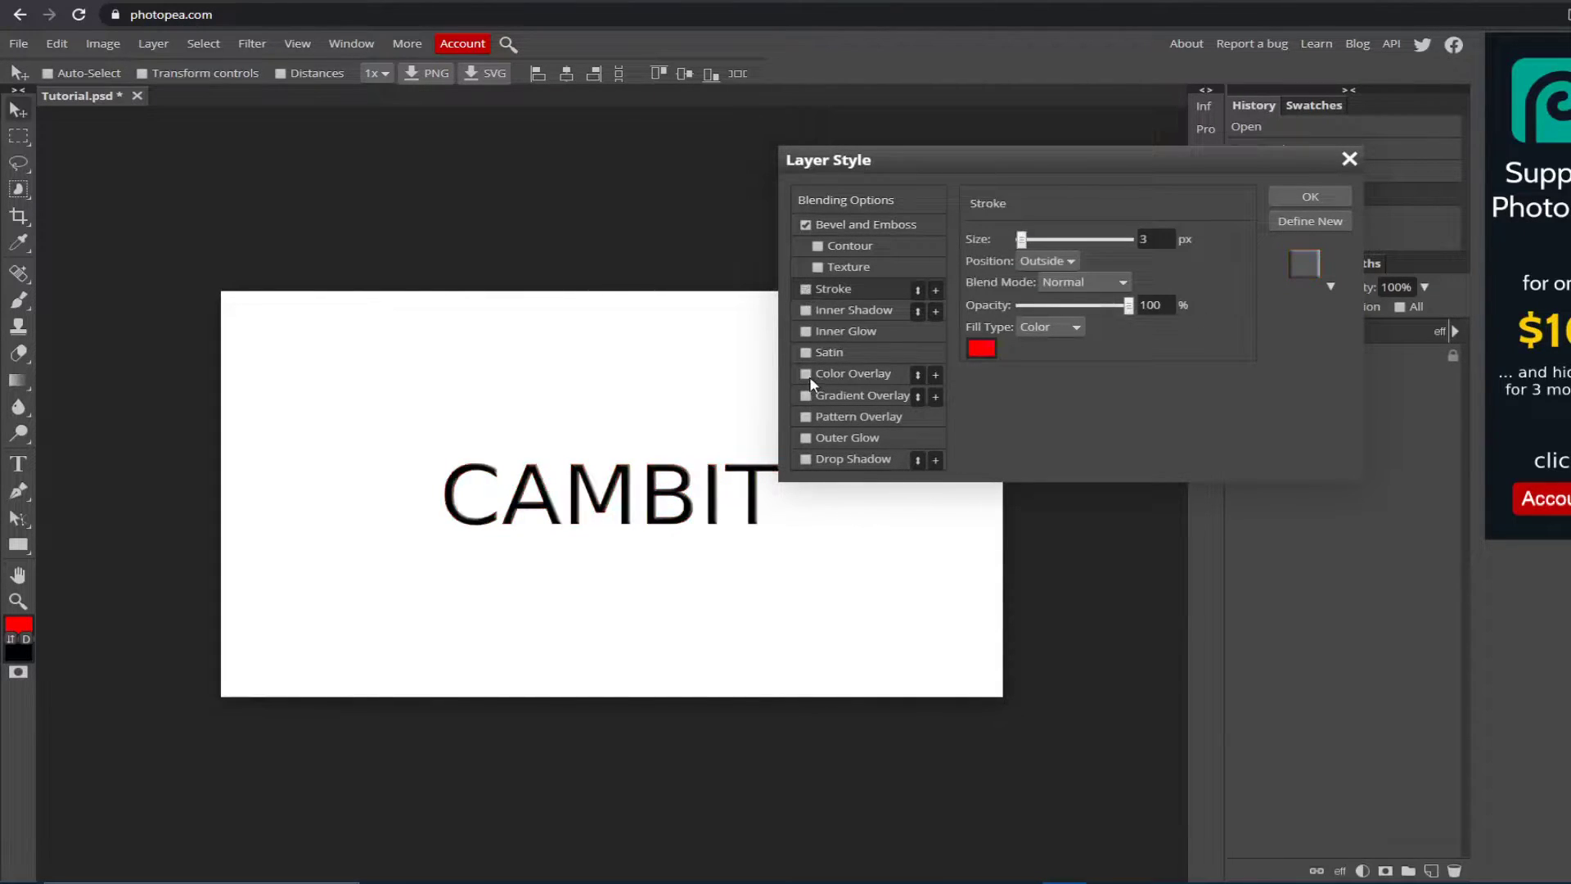
pyautogui.click(807, 375)
pyautogui.click(807, 375)
pyautogui.click(806, 226)
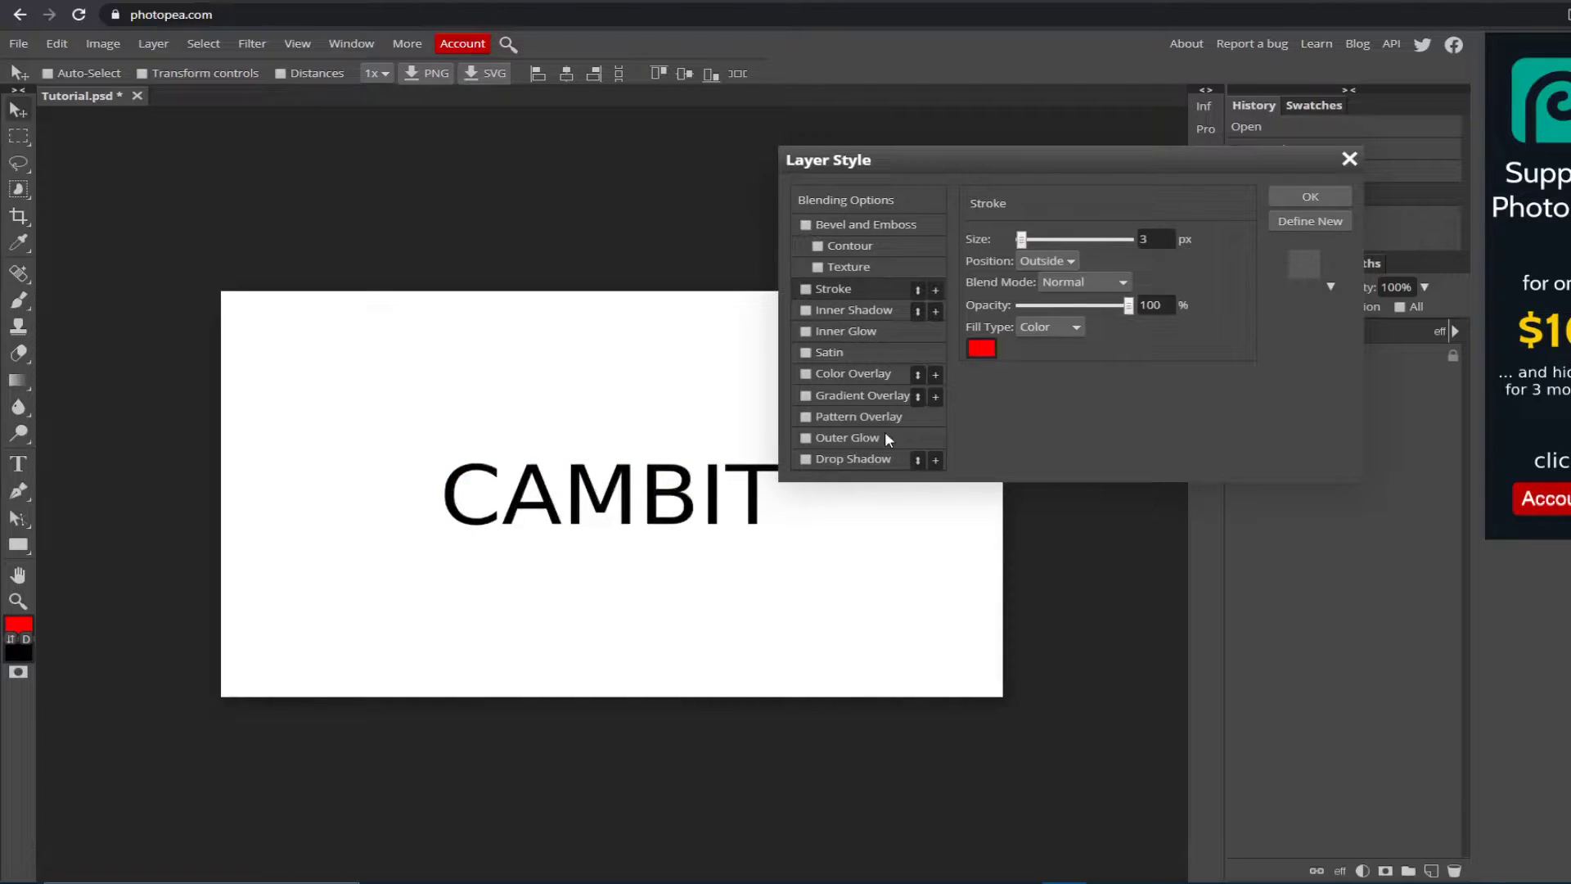
# Step: Apply a red (ff0000) Color Overlay to the CAMBIT layer with Normal blend mode and 100% opacity
pyautogui.click(809, 374)
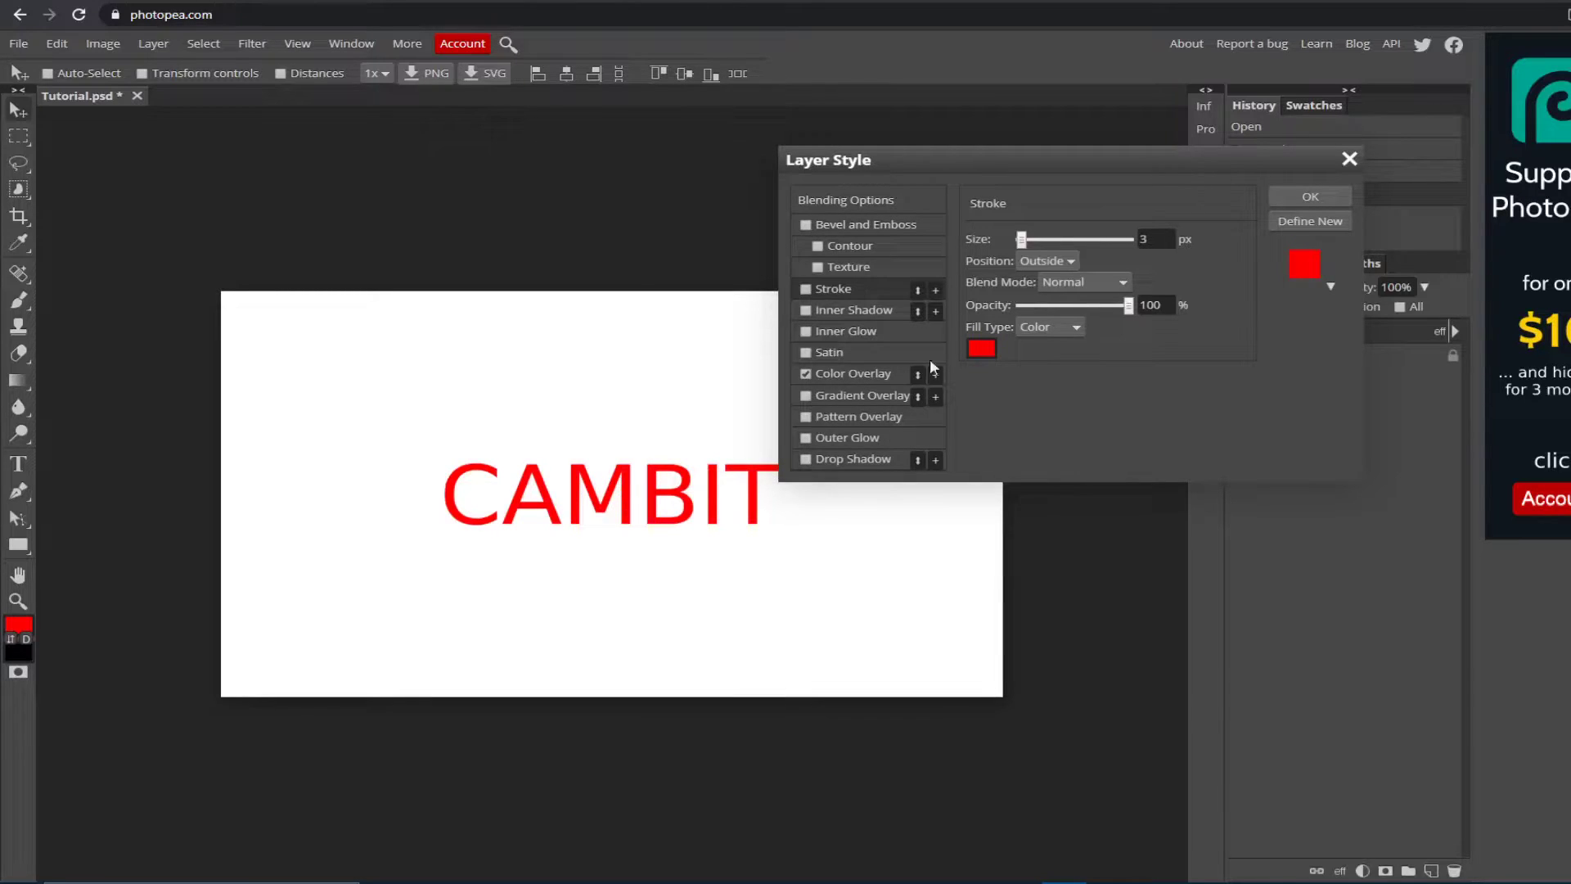
pyautogui.click(825, 374)
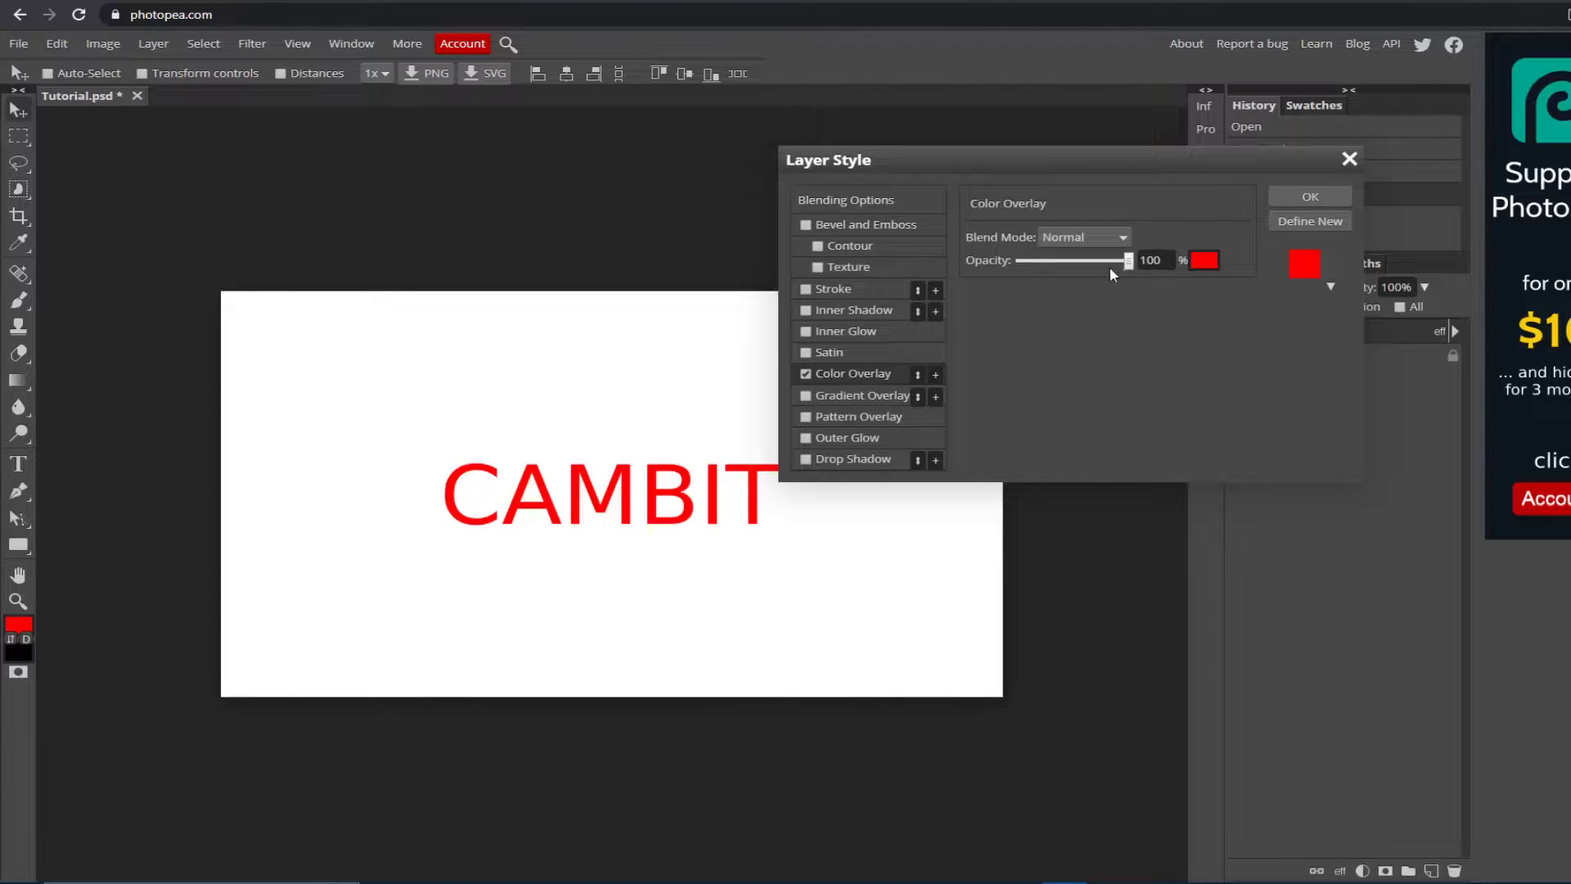
pyautogui.moveTo(1128, 261); pyautogui.dragTo(1162, 263)
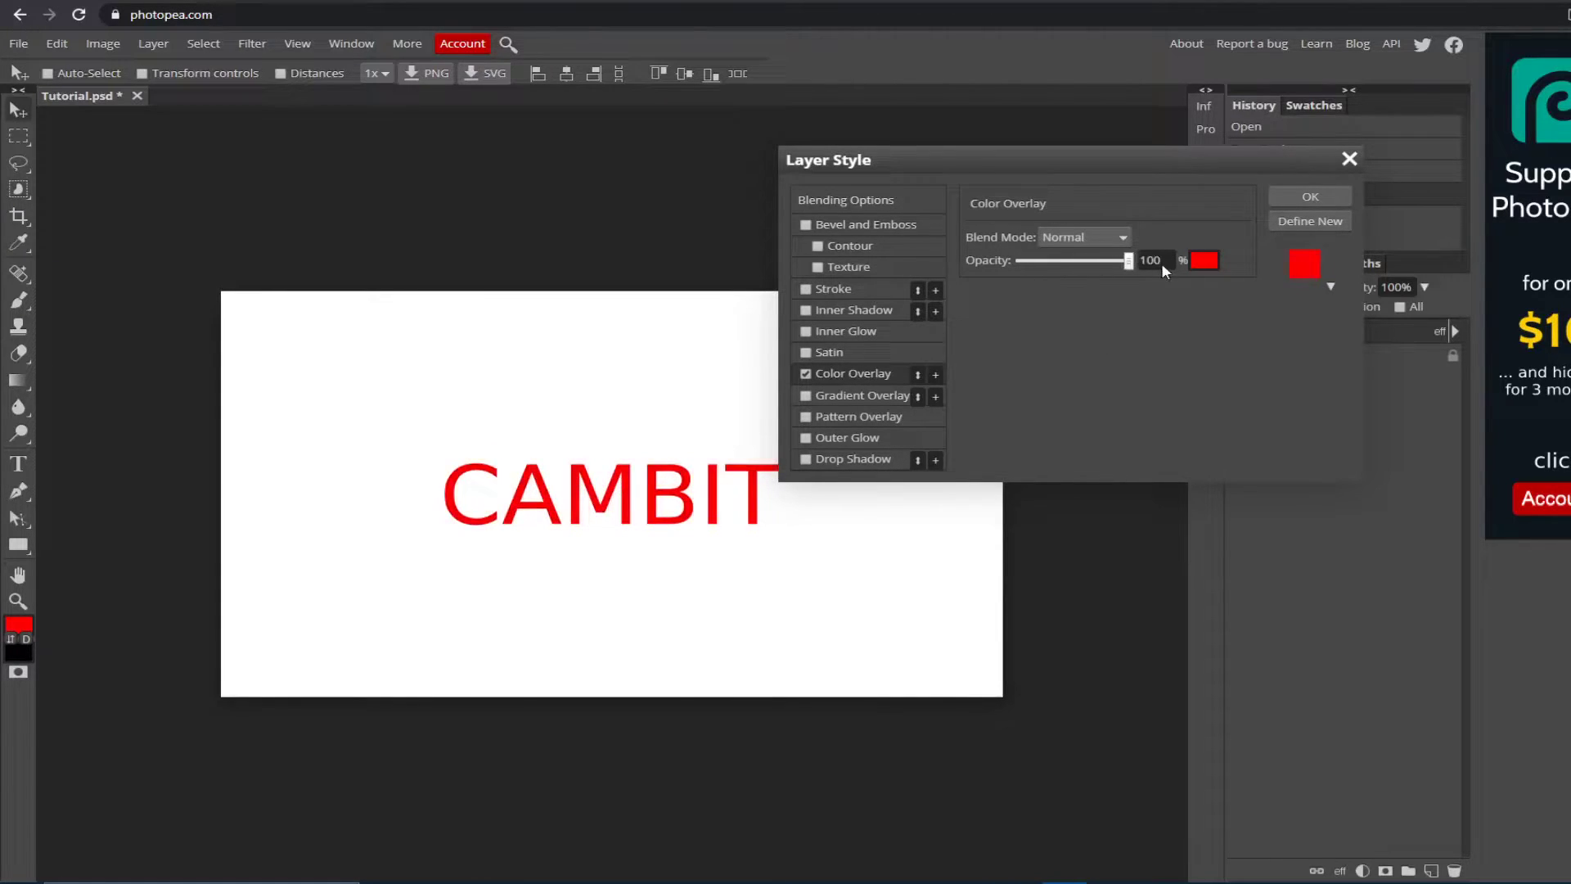
pyautogui.click(1107, 237)
pyautogui.scroll(-1, 1088, 532)
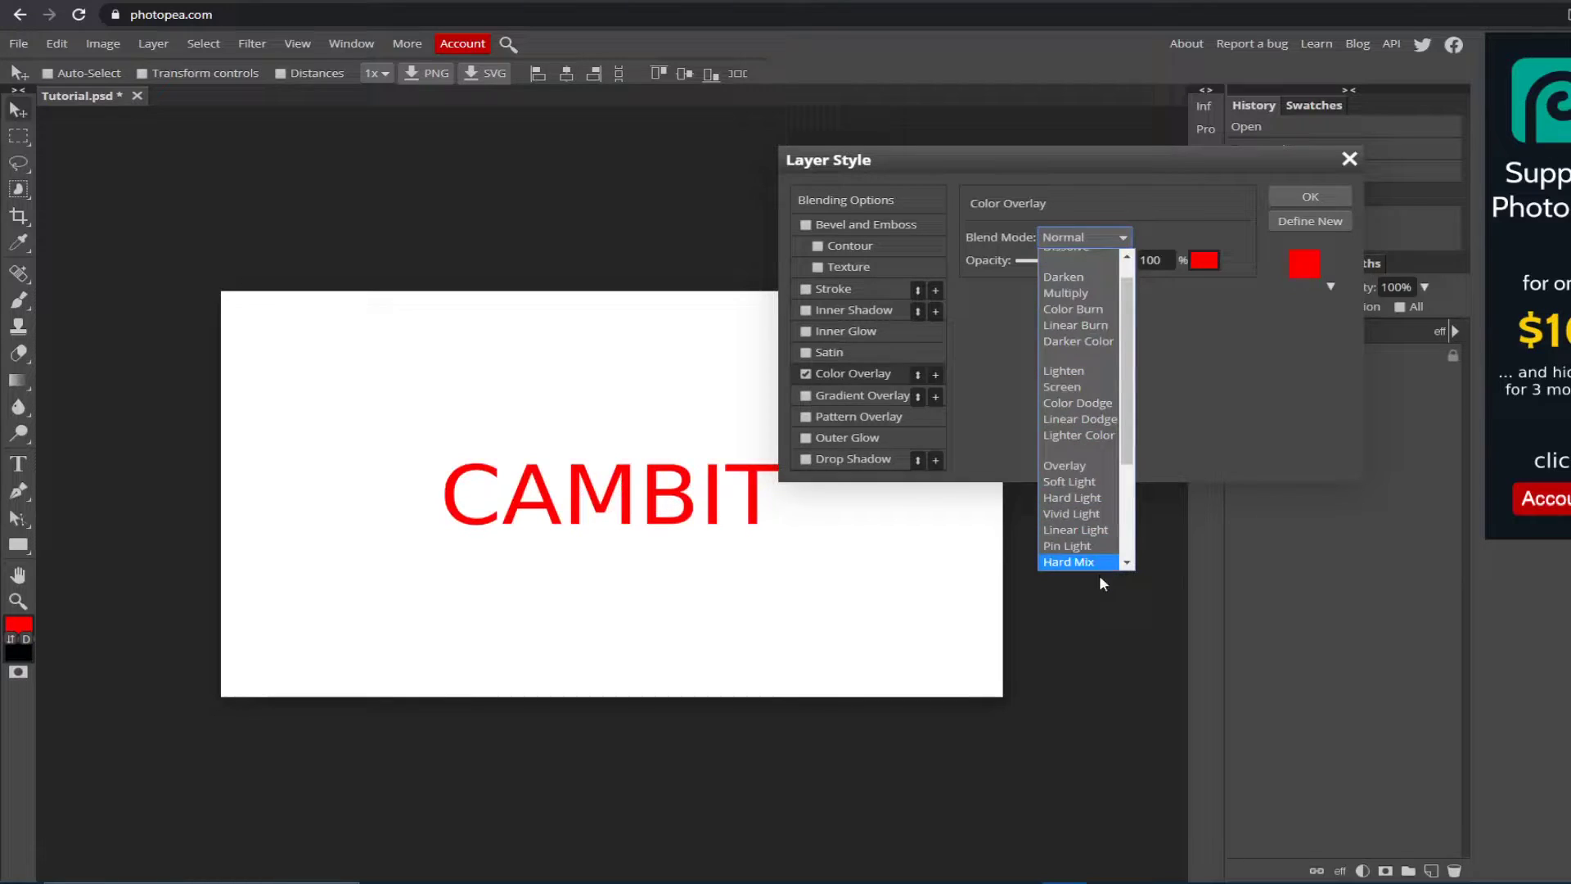
pyautogui.scroll(1, 1077, 283)
pyautogui.click(1084, 265)
pyautogui.click(1201, 262)
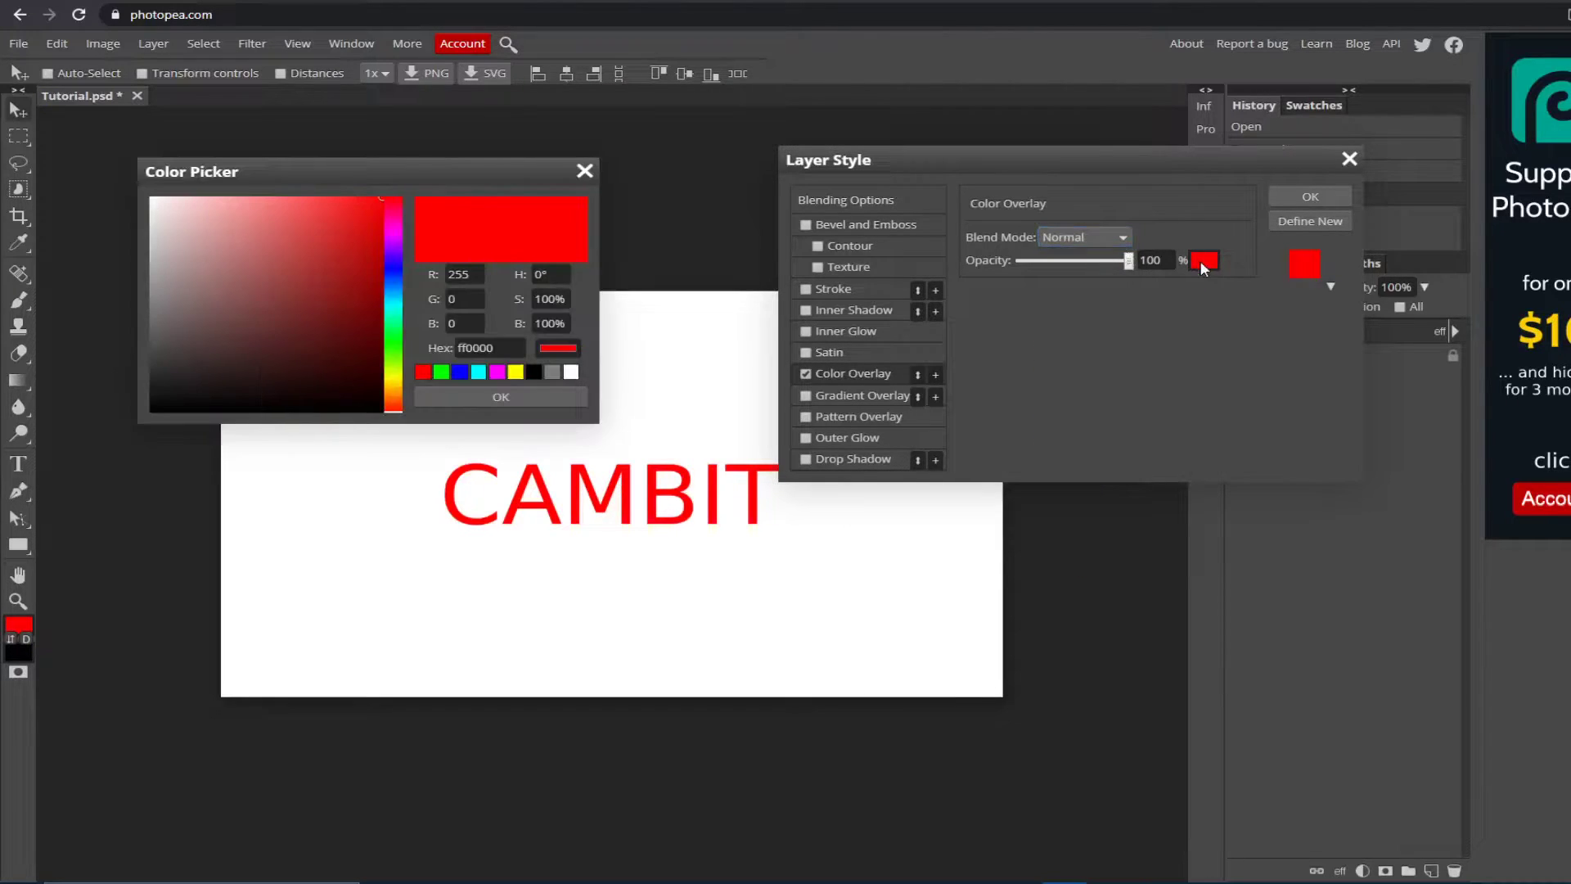
pyautogui.moveTo(238, 270)
pyautogui.mouseDown()
pyautogui.moveTo(136, 192)
pyautogui.moveTo(274, 396)
pyautogui.moveTo(424, 127)
pyautogui.mouseUp()
pyautogui.click(524, 398)
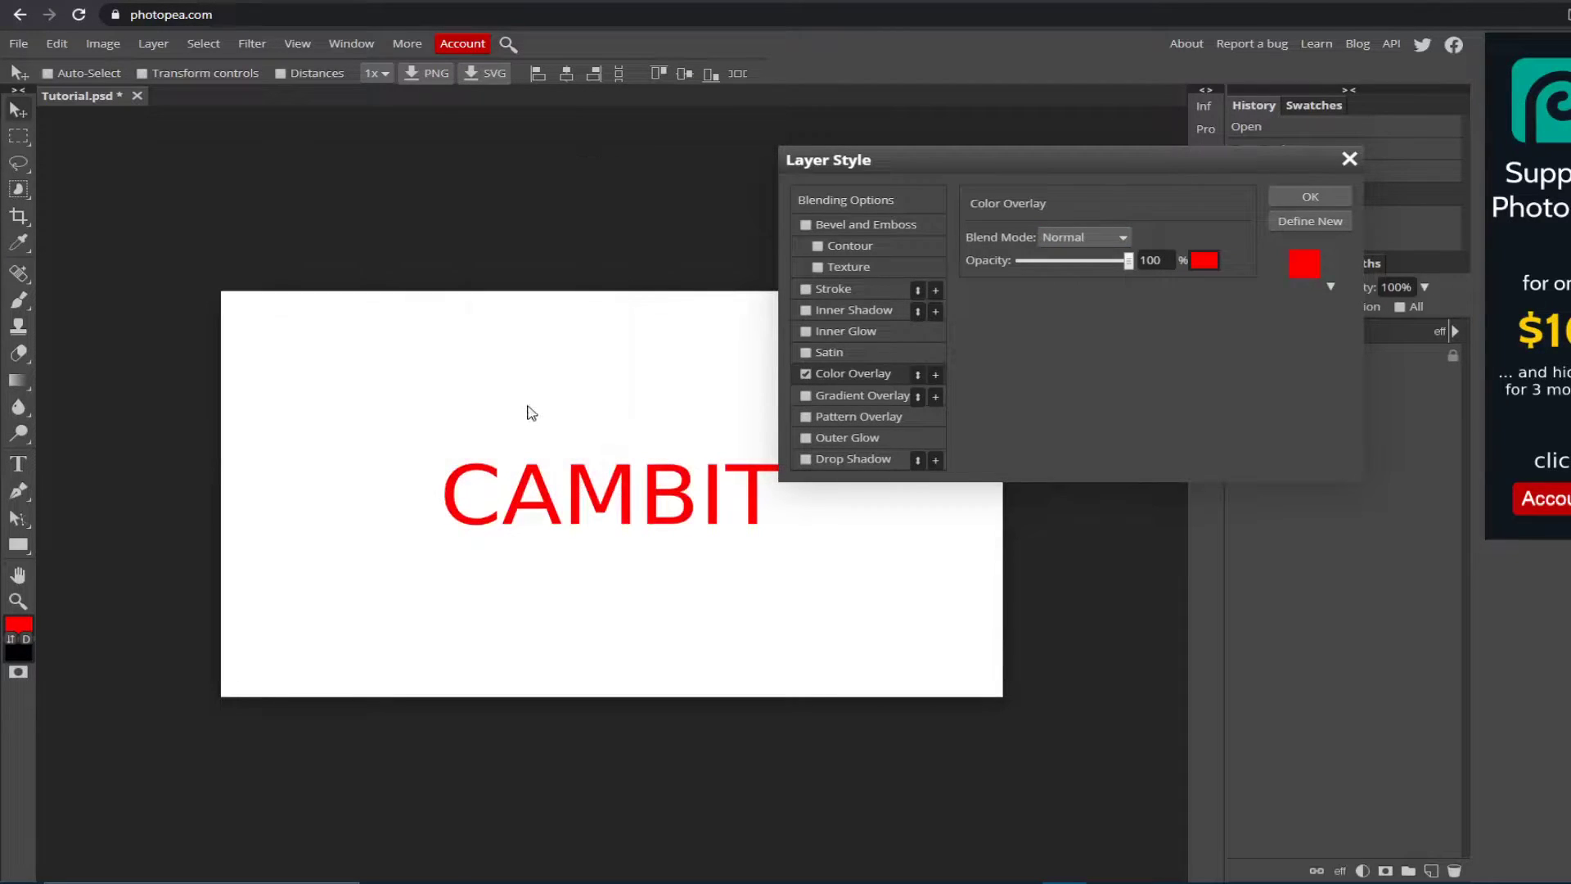
pyautogui.click(1313, 196)
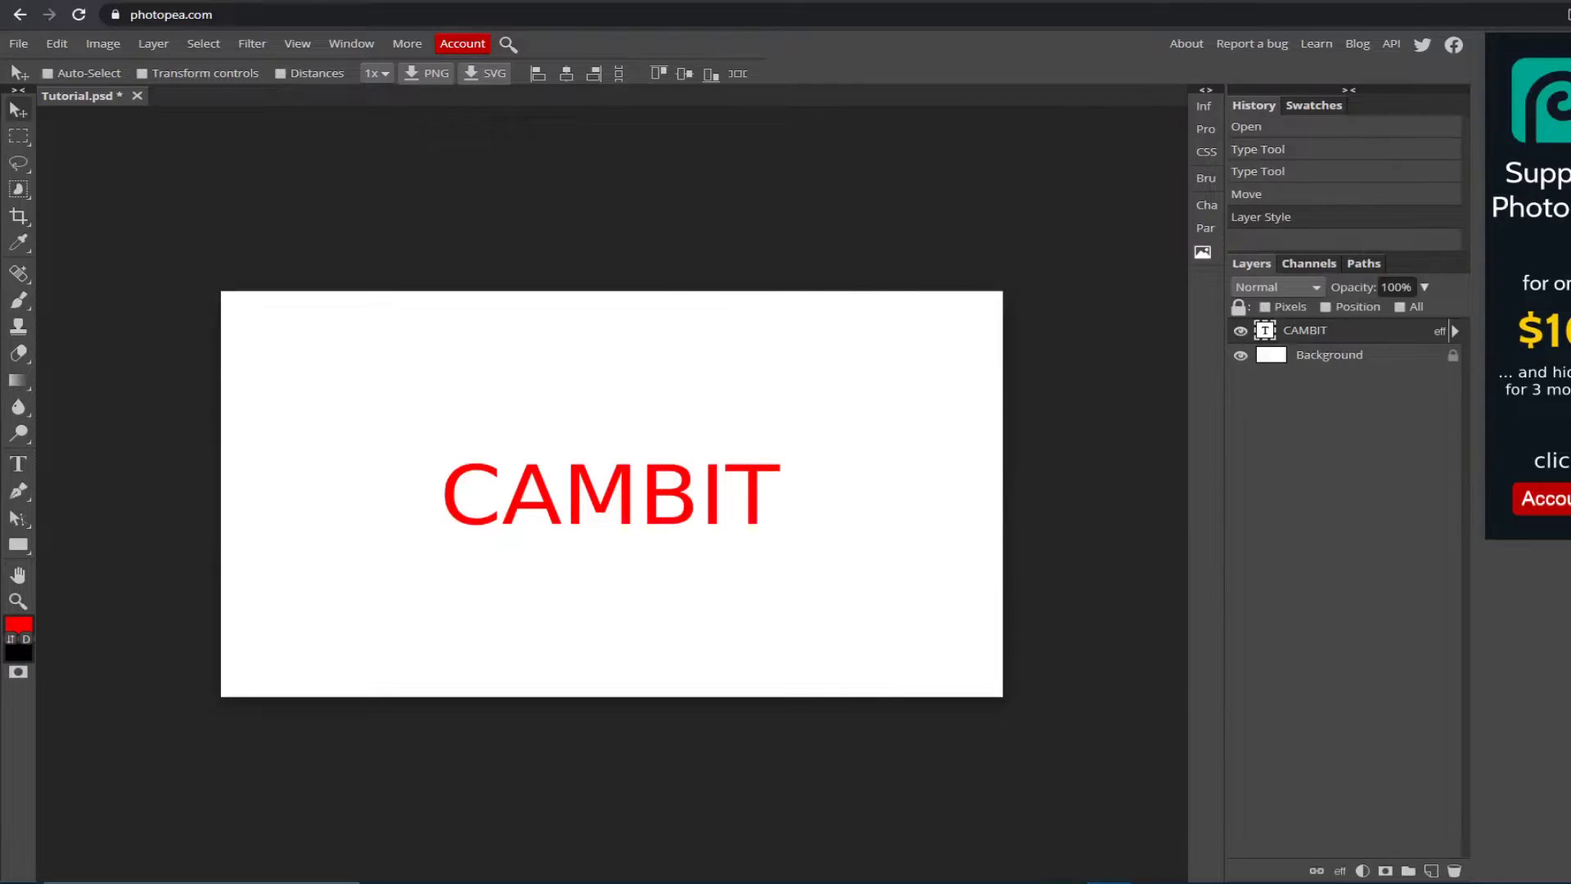
pyautogui.click(18, 464)
pyautogui.moveTo(456, 498); pyautogui.dragTo(905, 522)
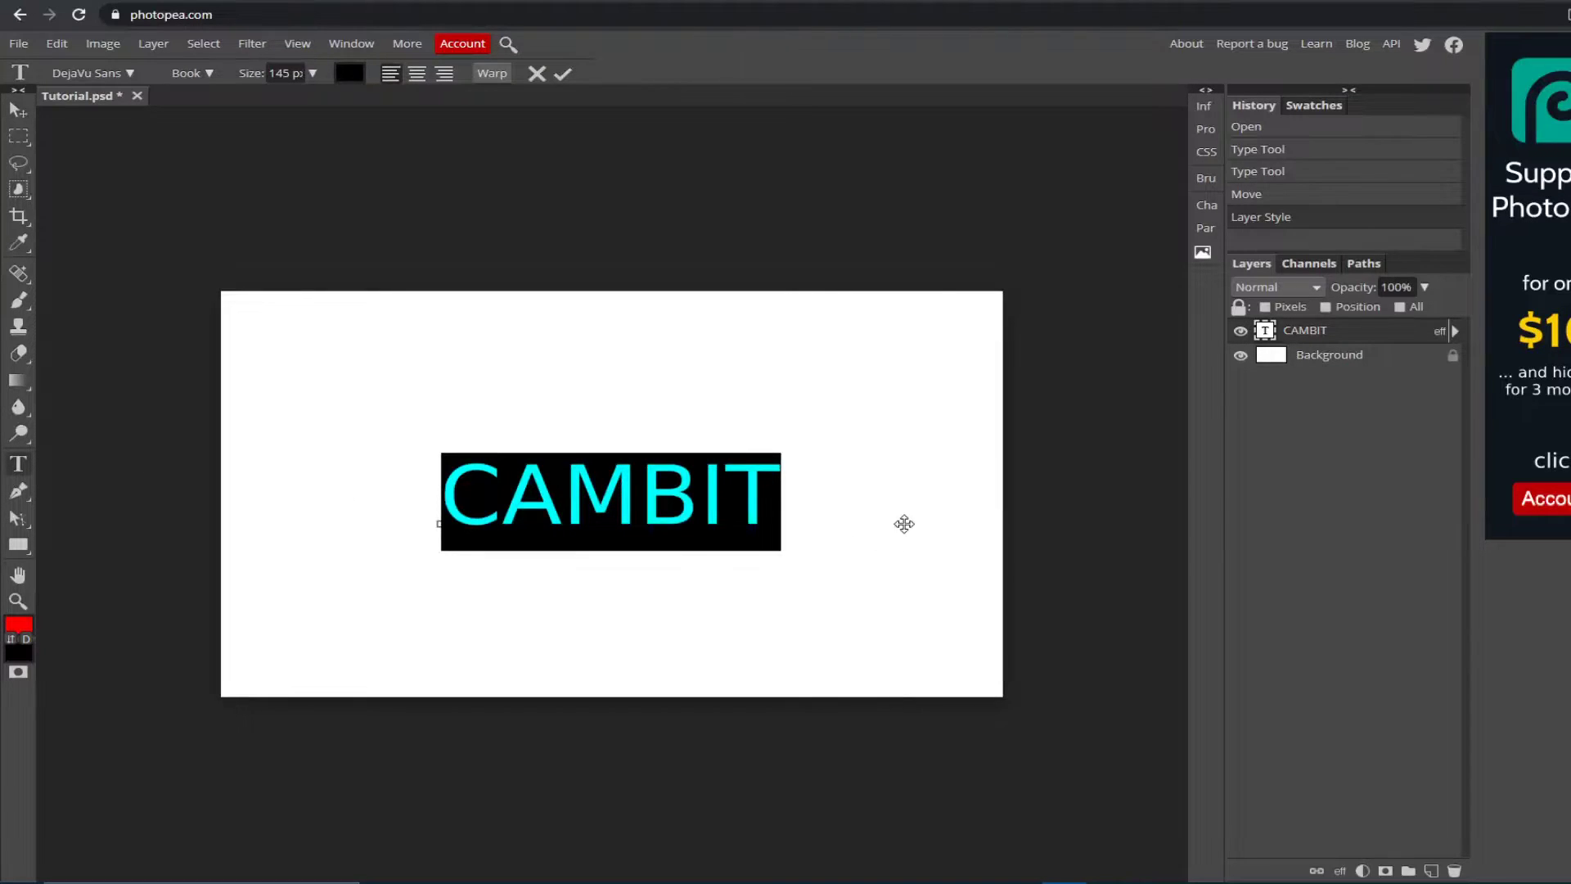
pyautogui.click(18, 463)
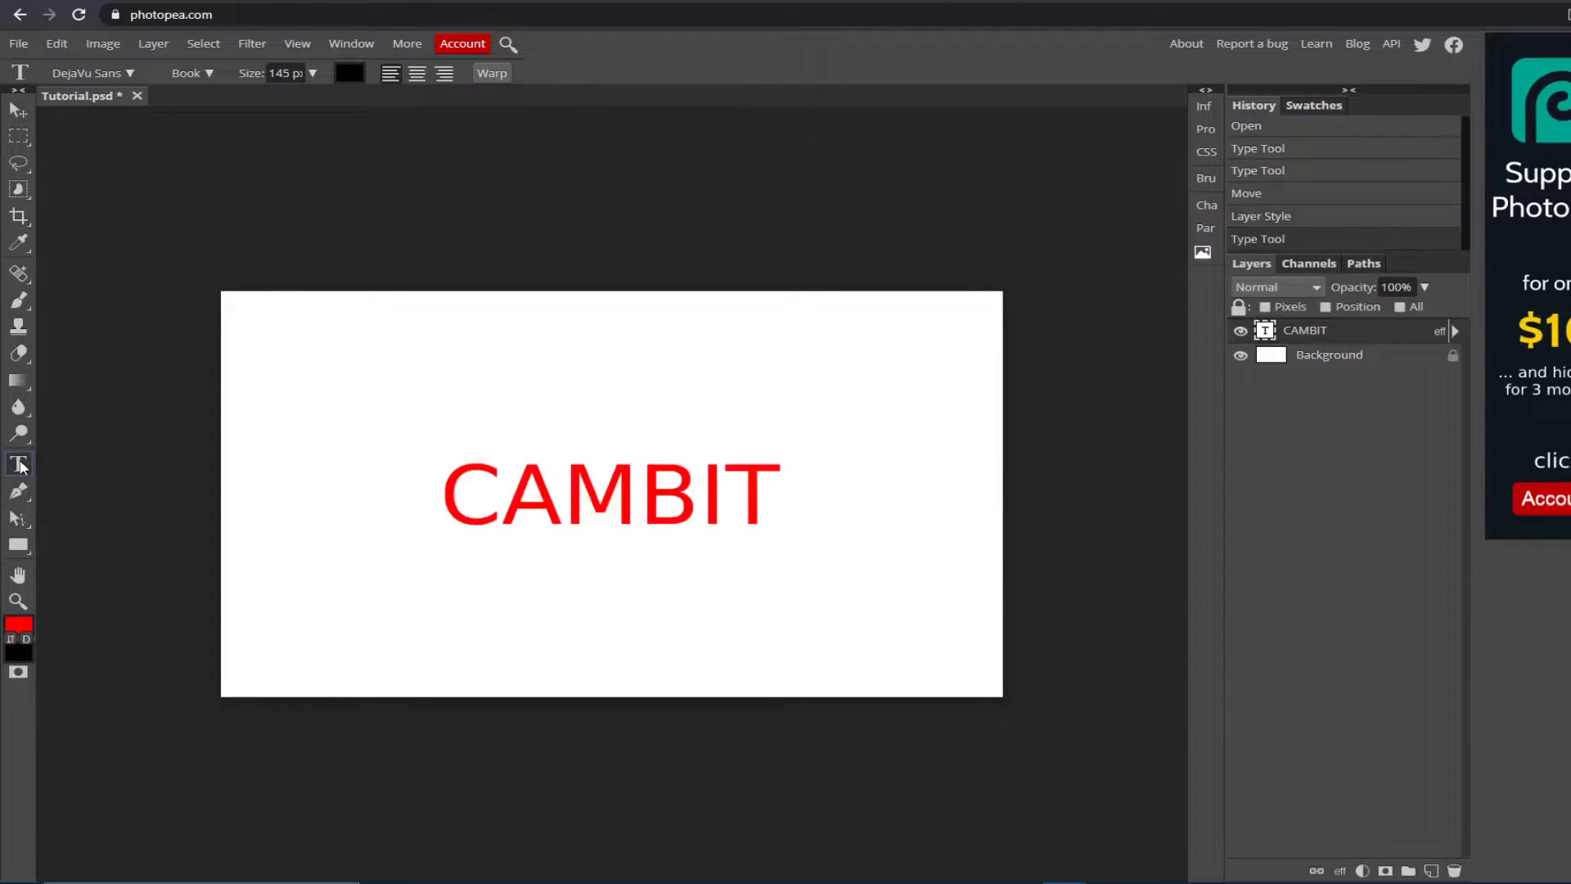
pyautogui.click(445, 496)
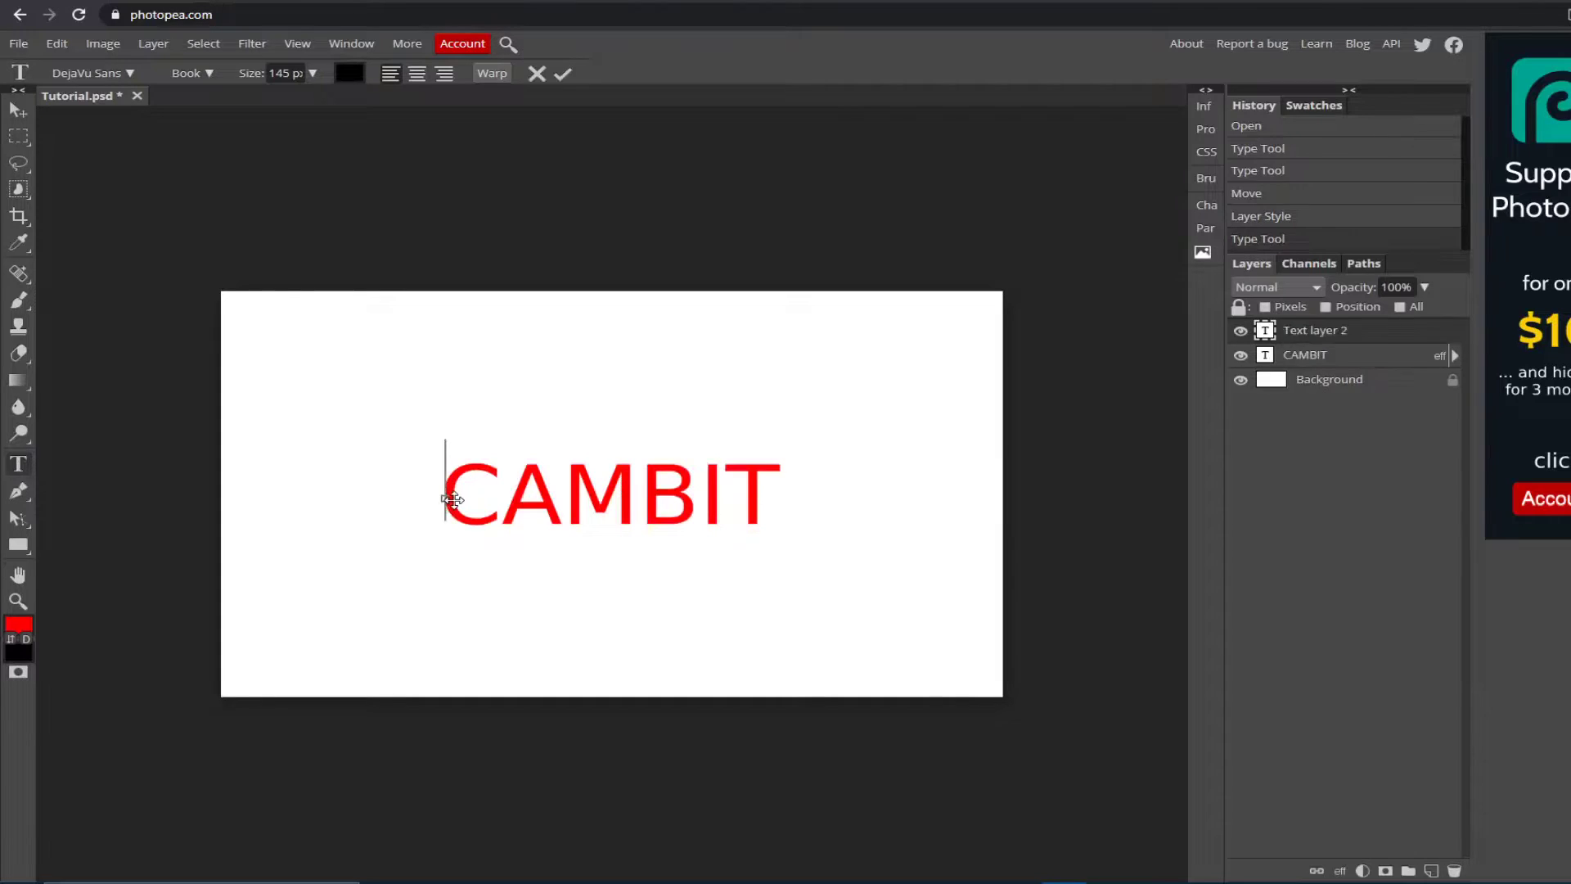
pyautogui.click(537, 73)
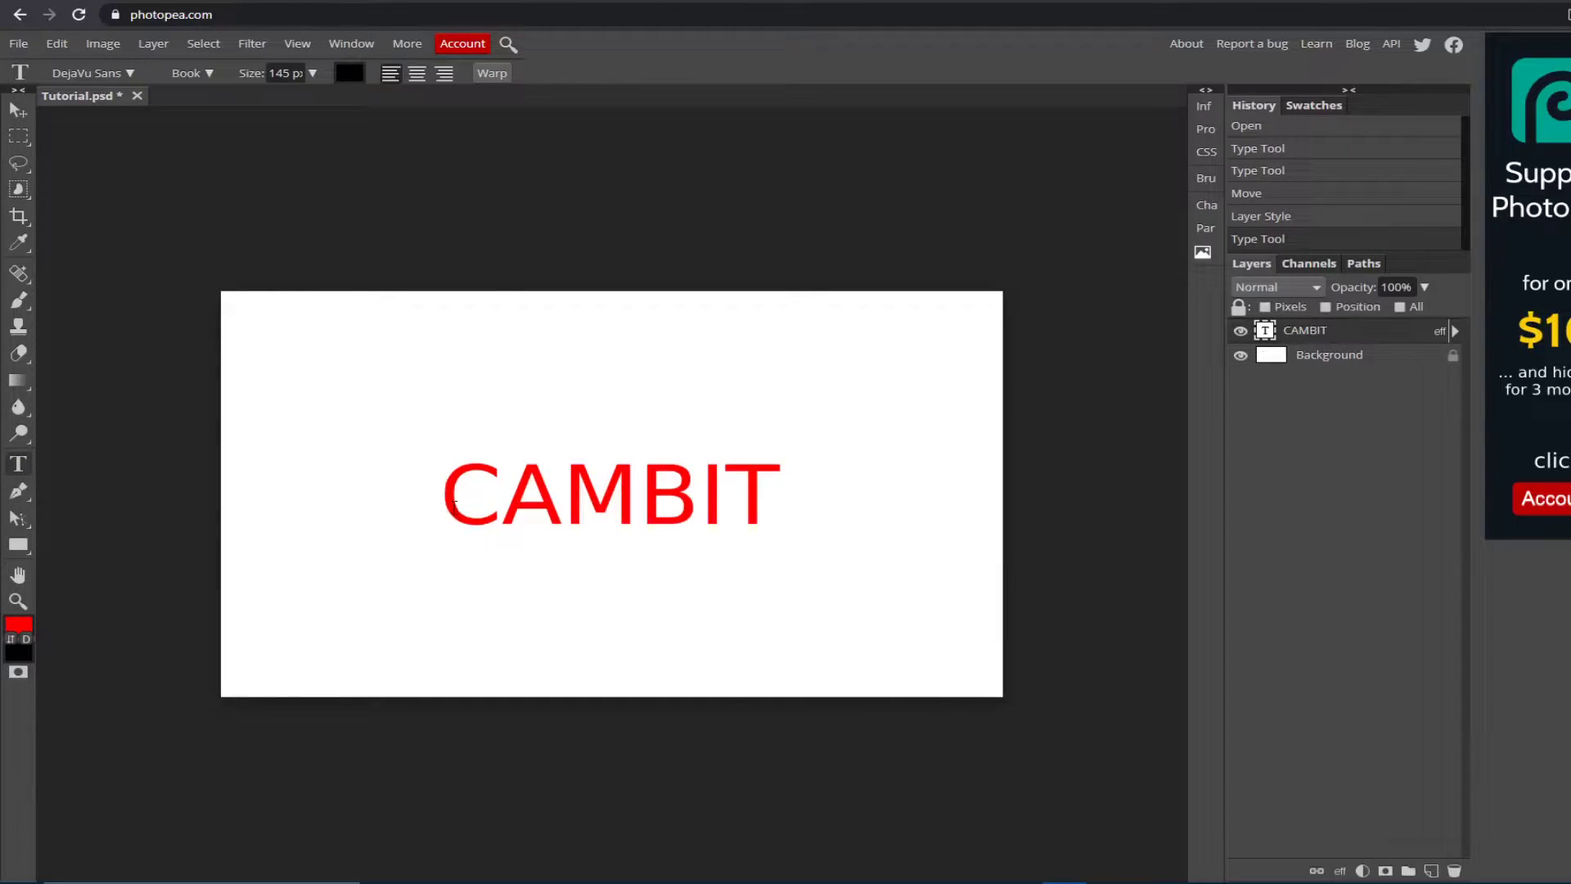
# Step: Change the font of the whole CAMBIT text to Candal and commit the text edit
pyautogui.click(455, 502)
pyautogui.moveTo(442, 515); pyautogui.dragTo(783, 550)
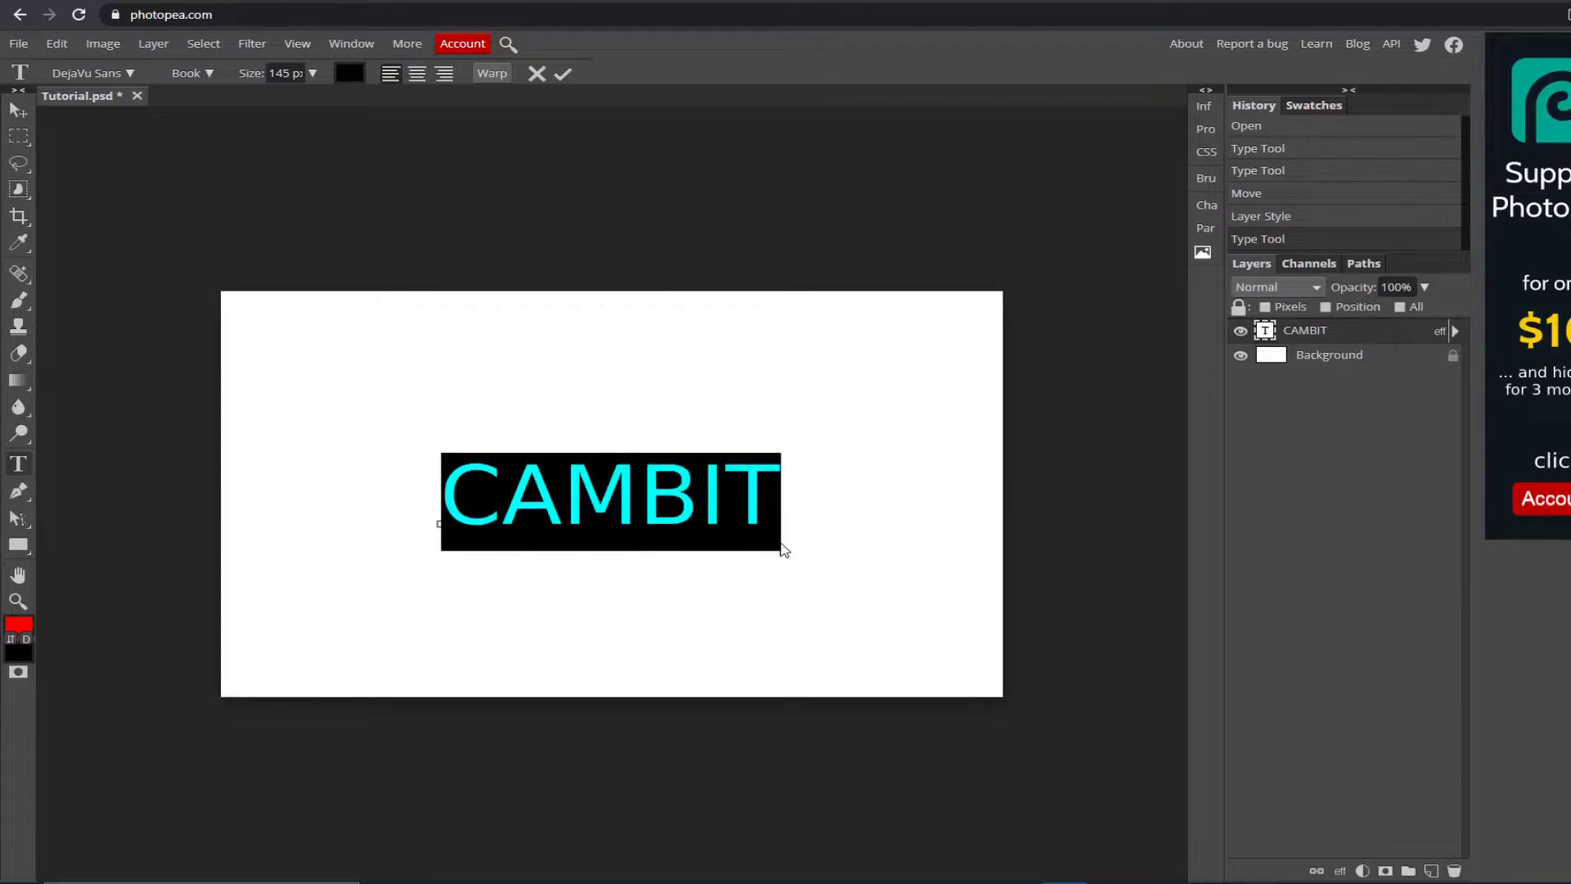
pyautogui.click(129, 72)
pyautogui.scroll(10, 175, 336)
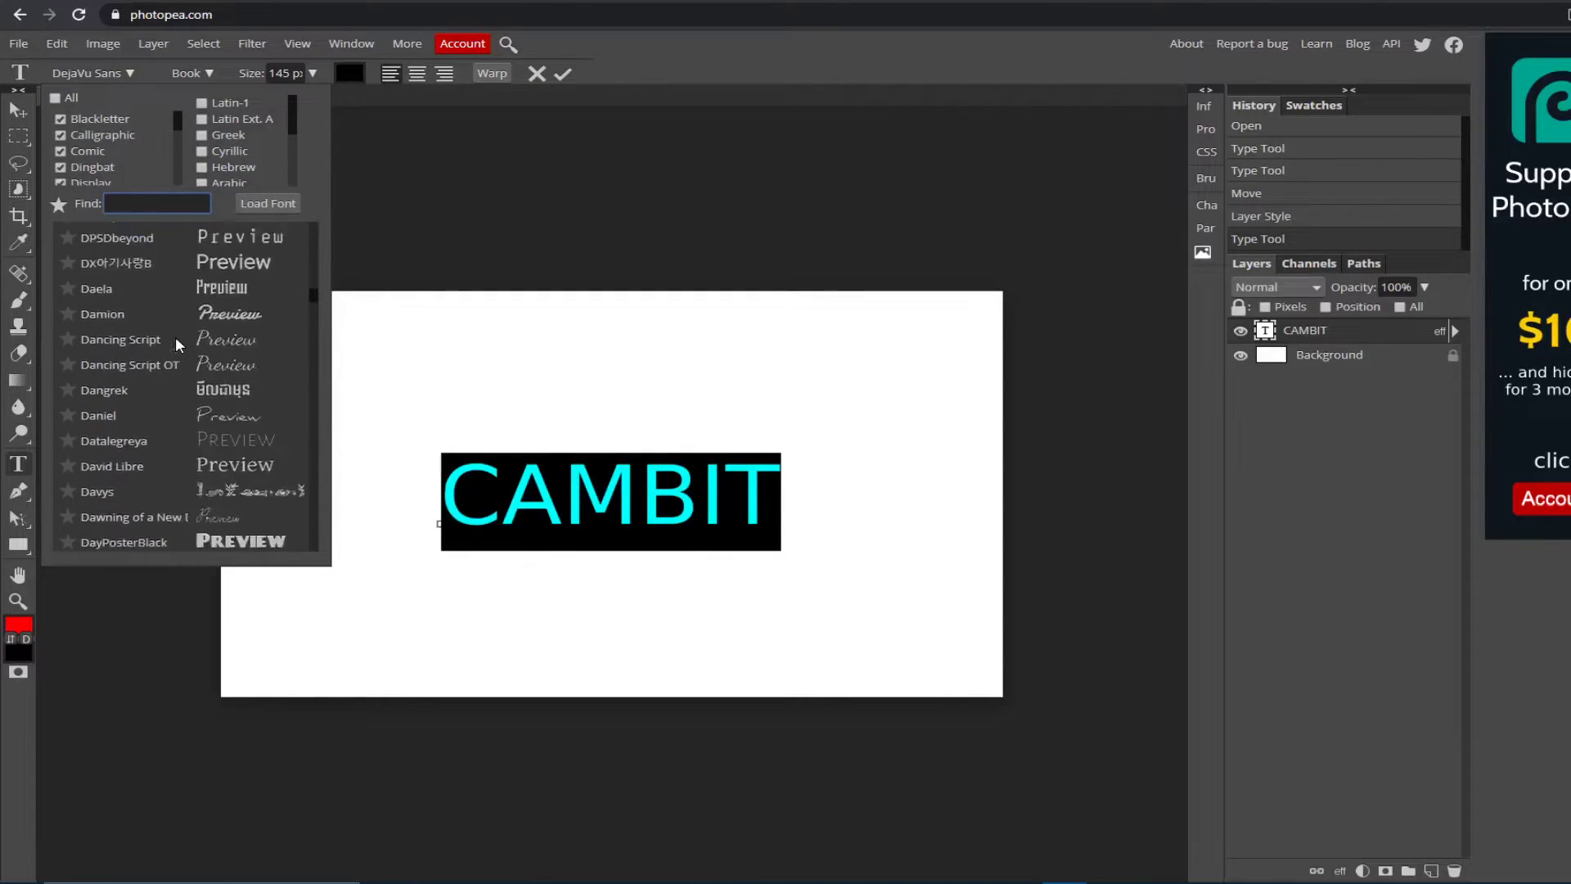
pyautogui.moveTo(313, 288); pyautogui.dragTo(242, 284)
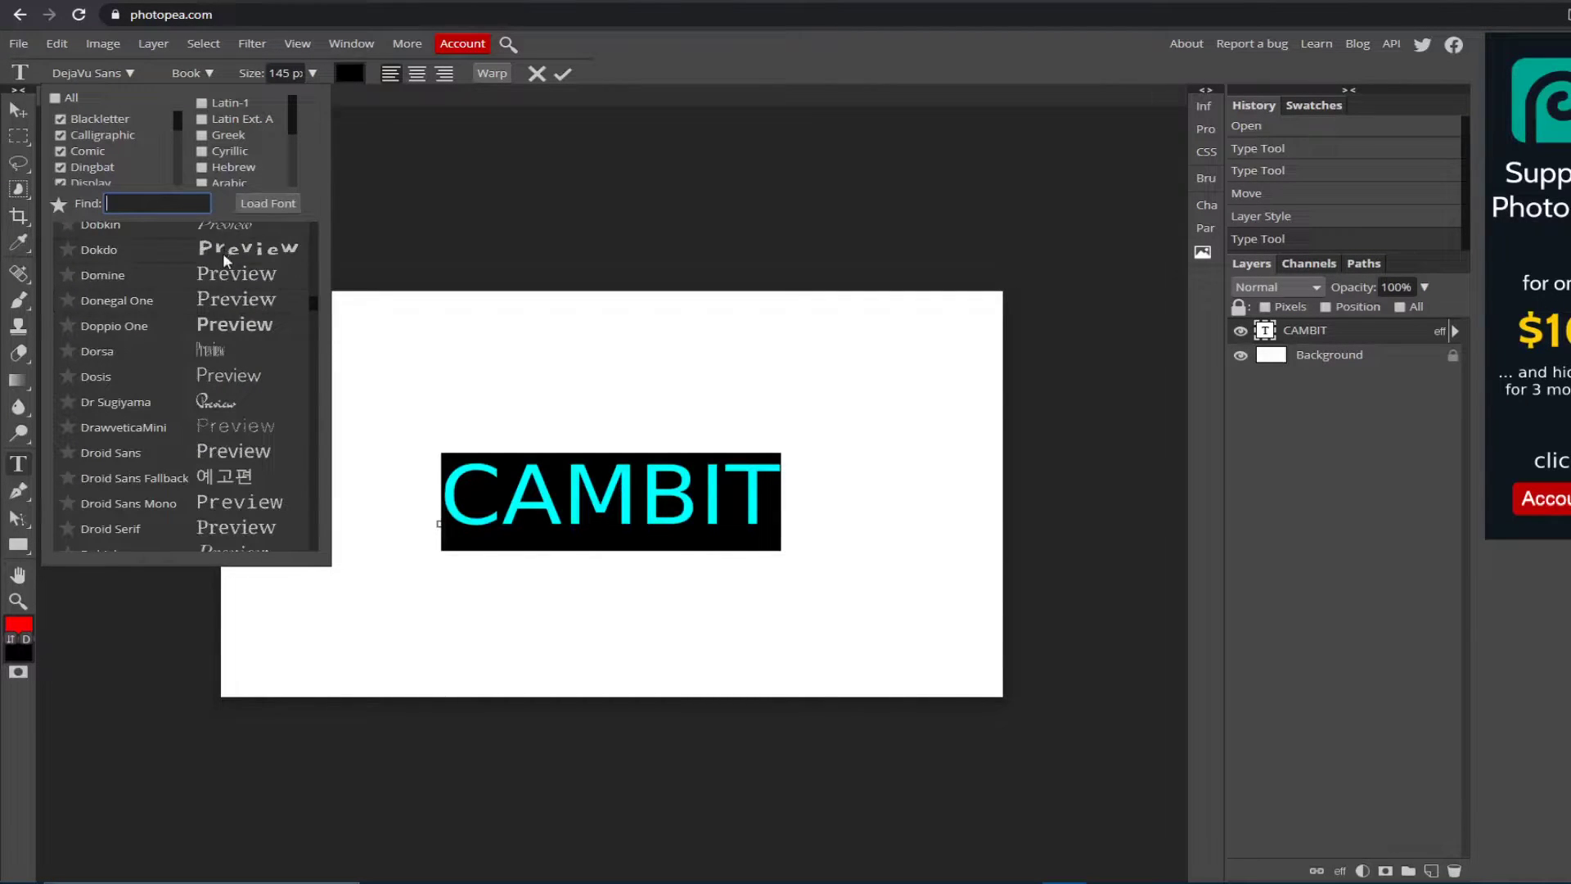
pyautogui.scroll(10, 248, 329)
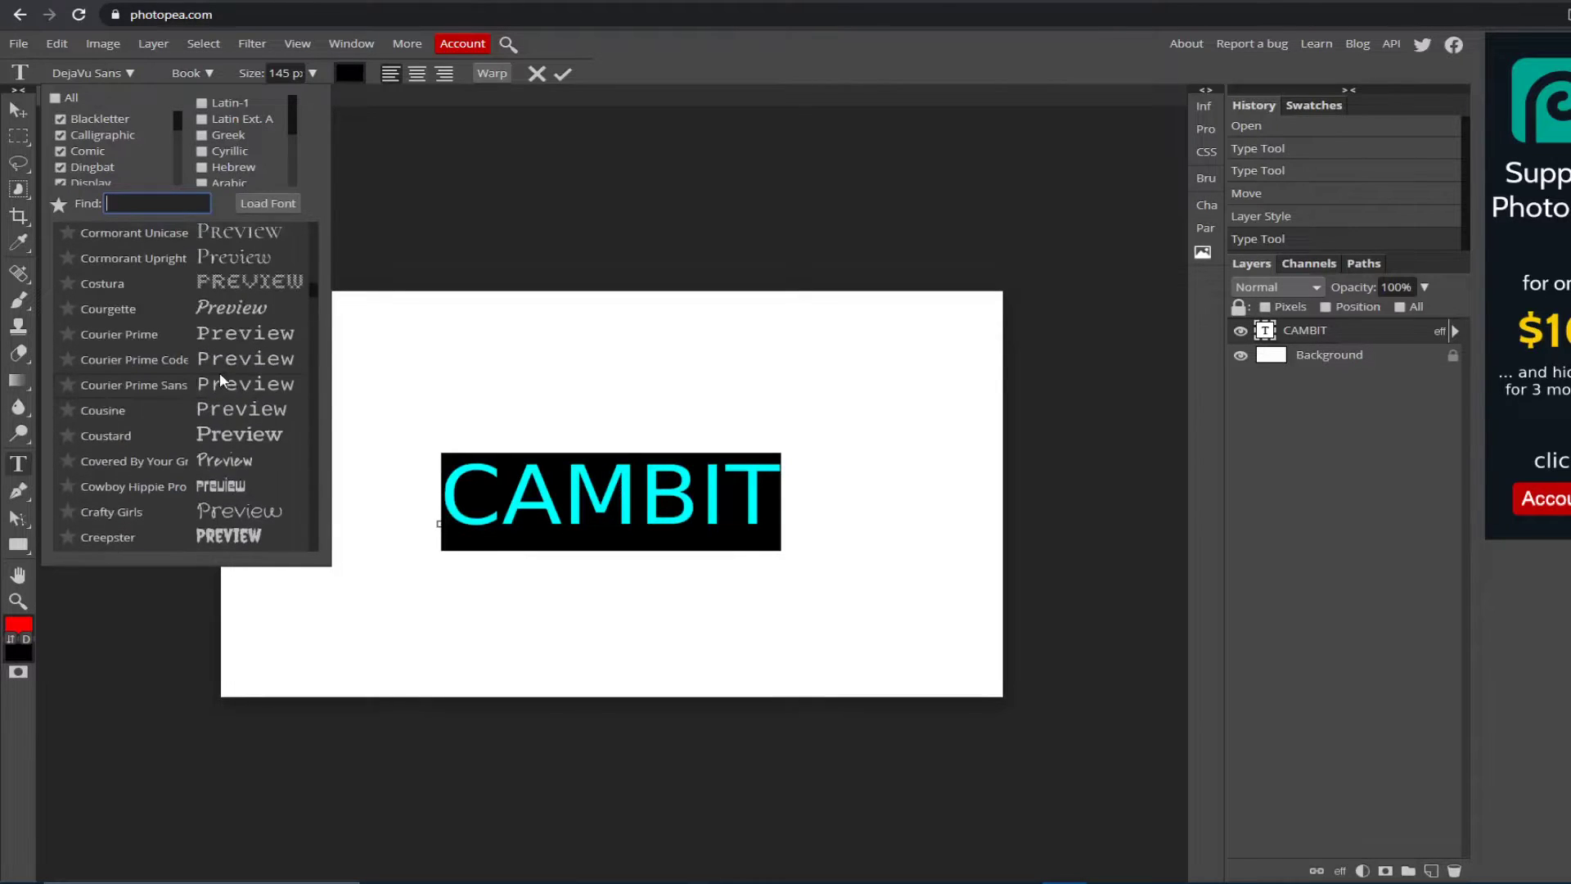
pyautogui.scroll(5, 220, 372)
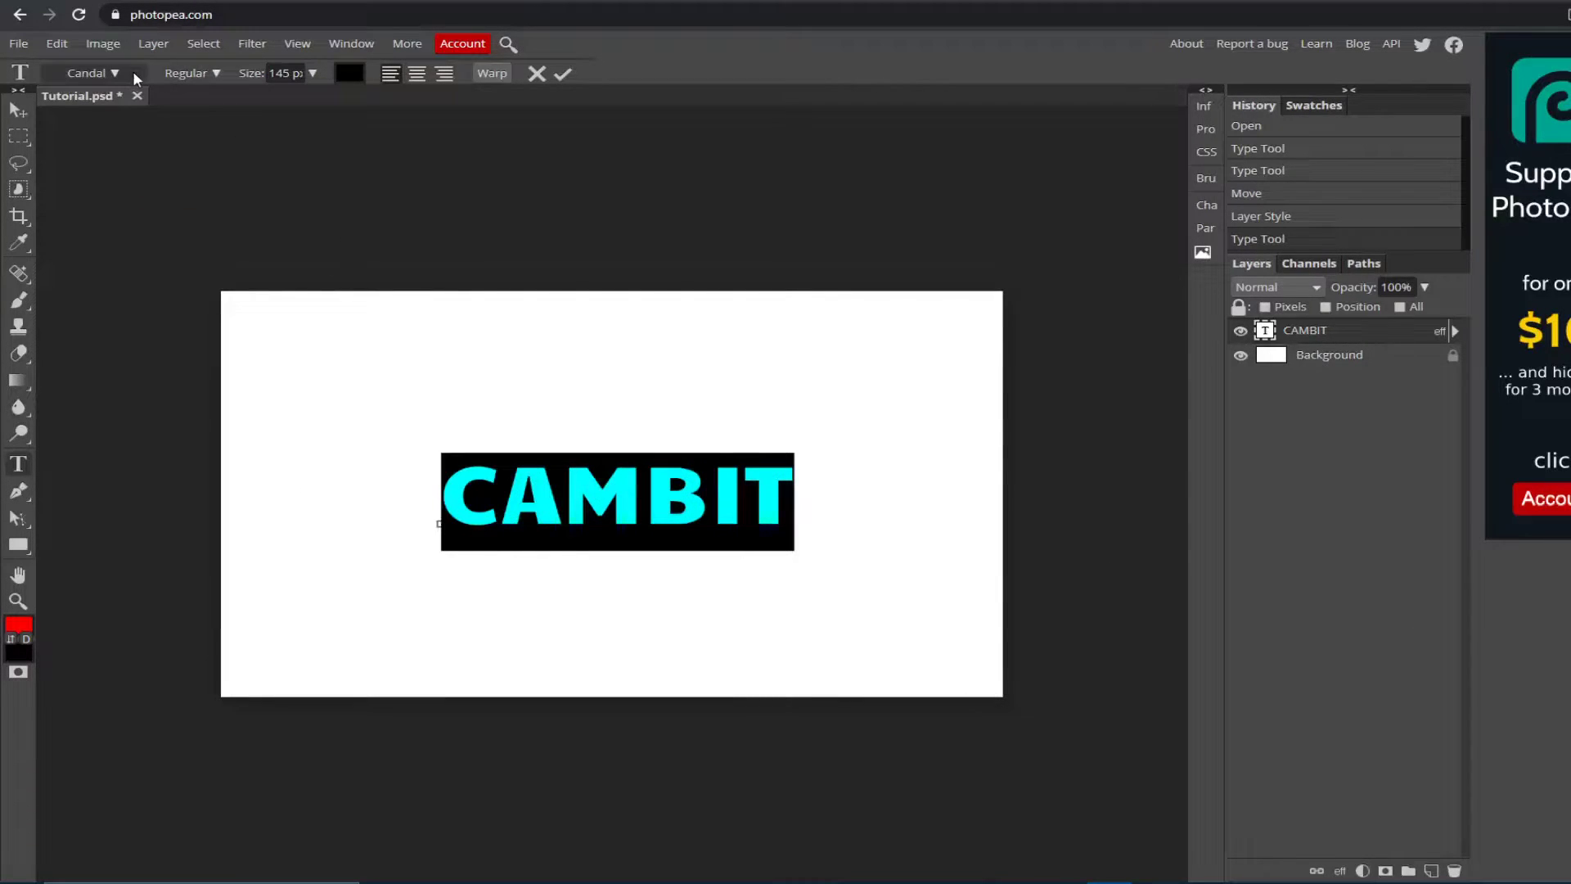
pyautogui.click(126, 71)
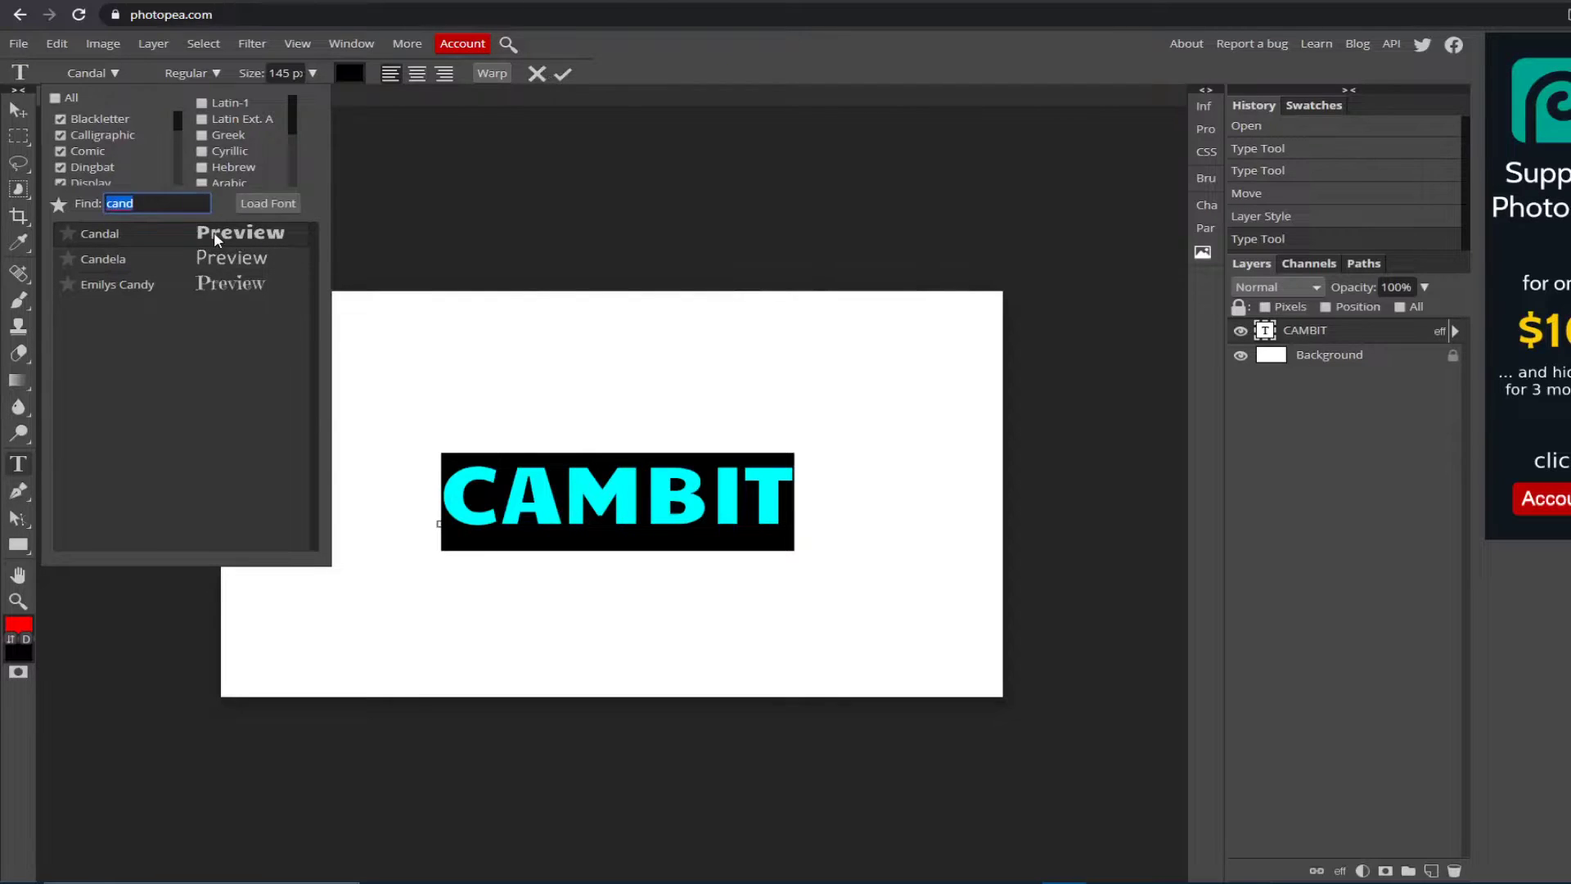
pyautogui.click(560, 75)
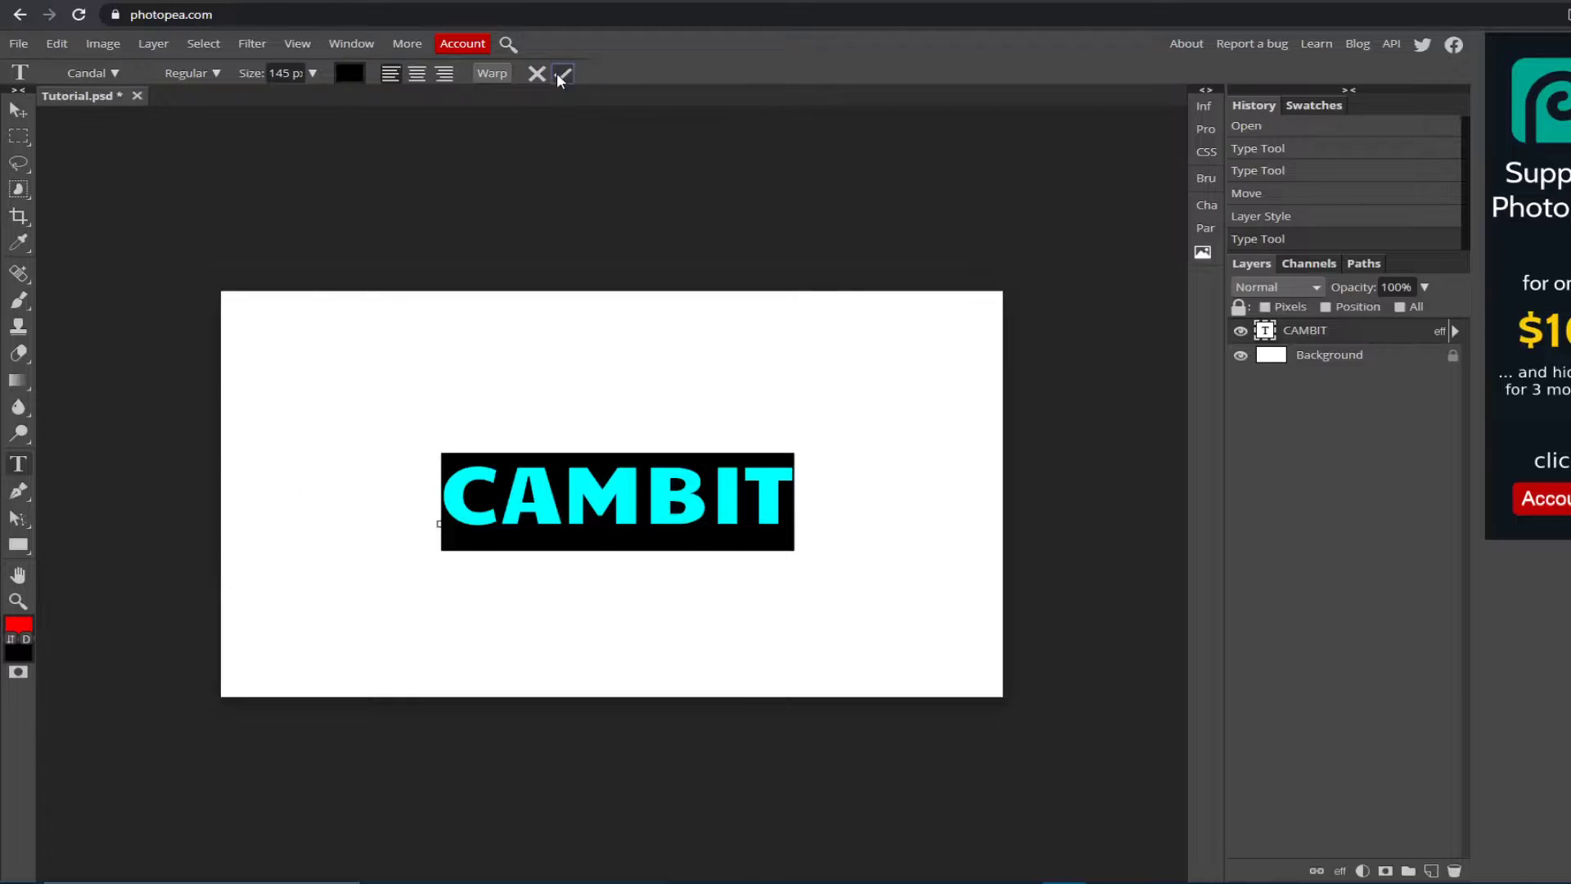
pyautogui.click(18, 108)
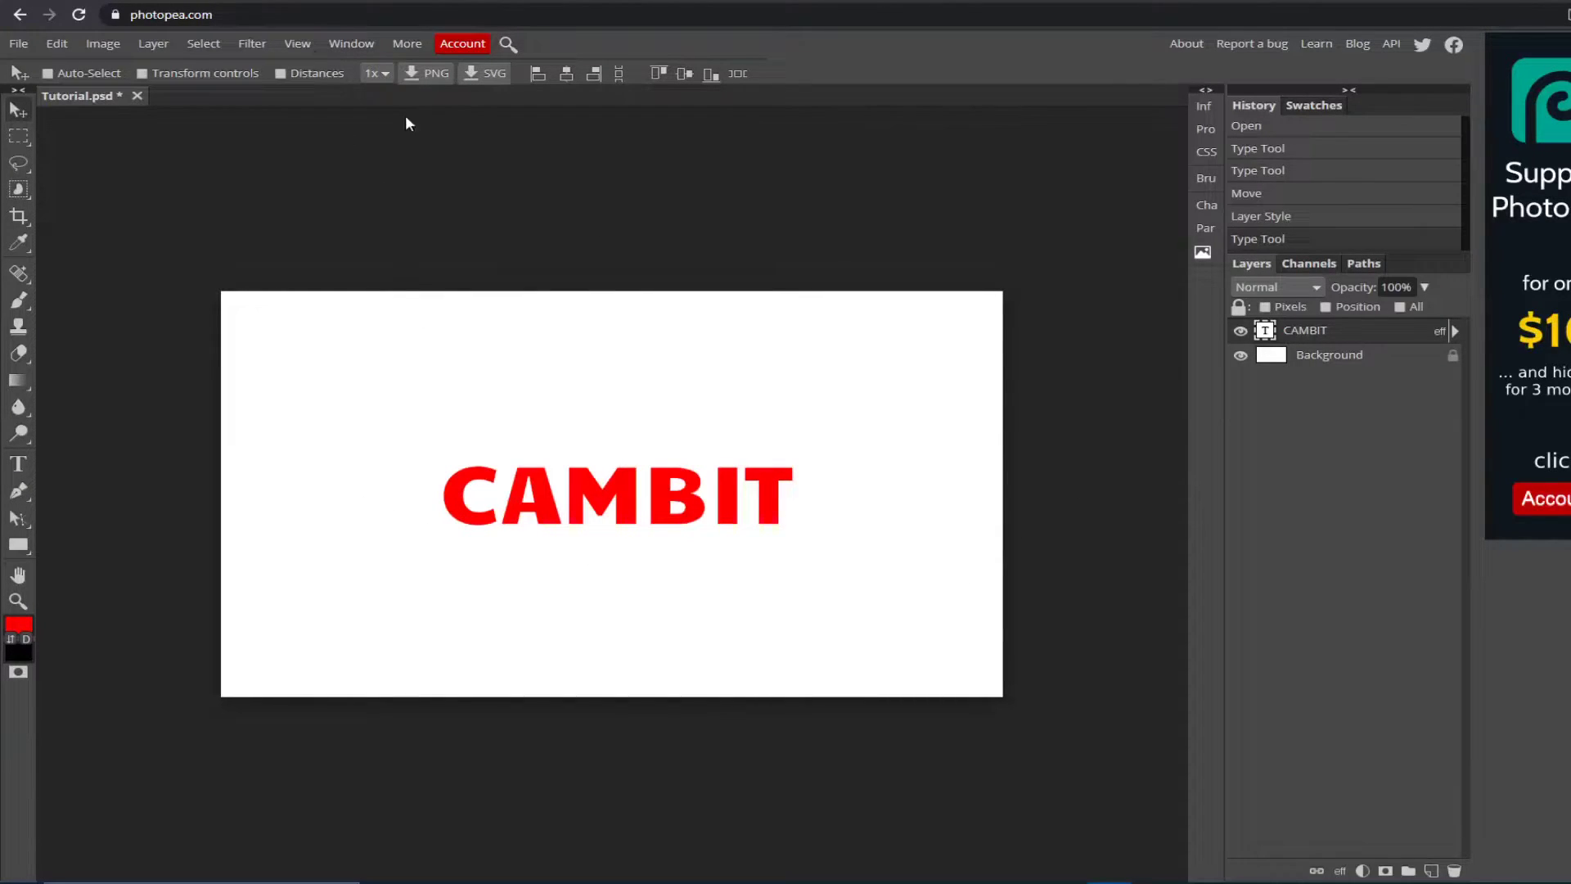
# Step: Switch to the Google Images results for the Steam logo and copy the black Steam Logo Vinyl Sticker image
pyautogui.hotkey('ctrl', 'Tab')
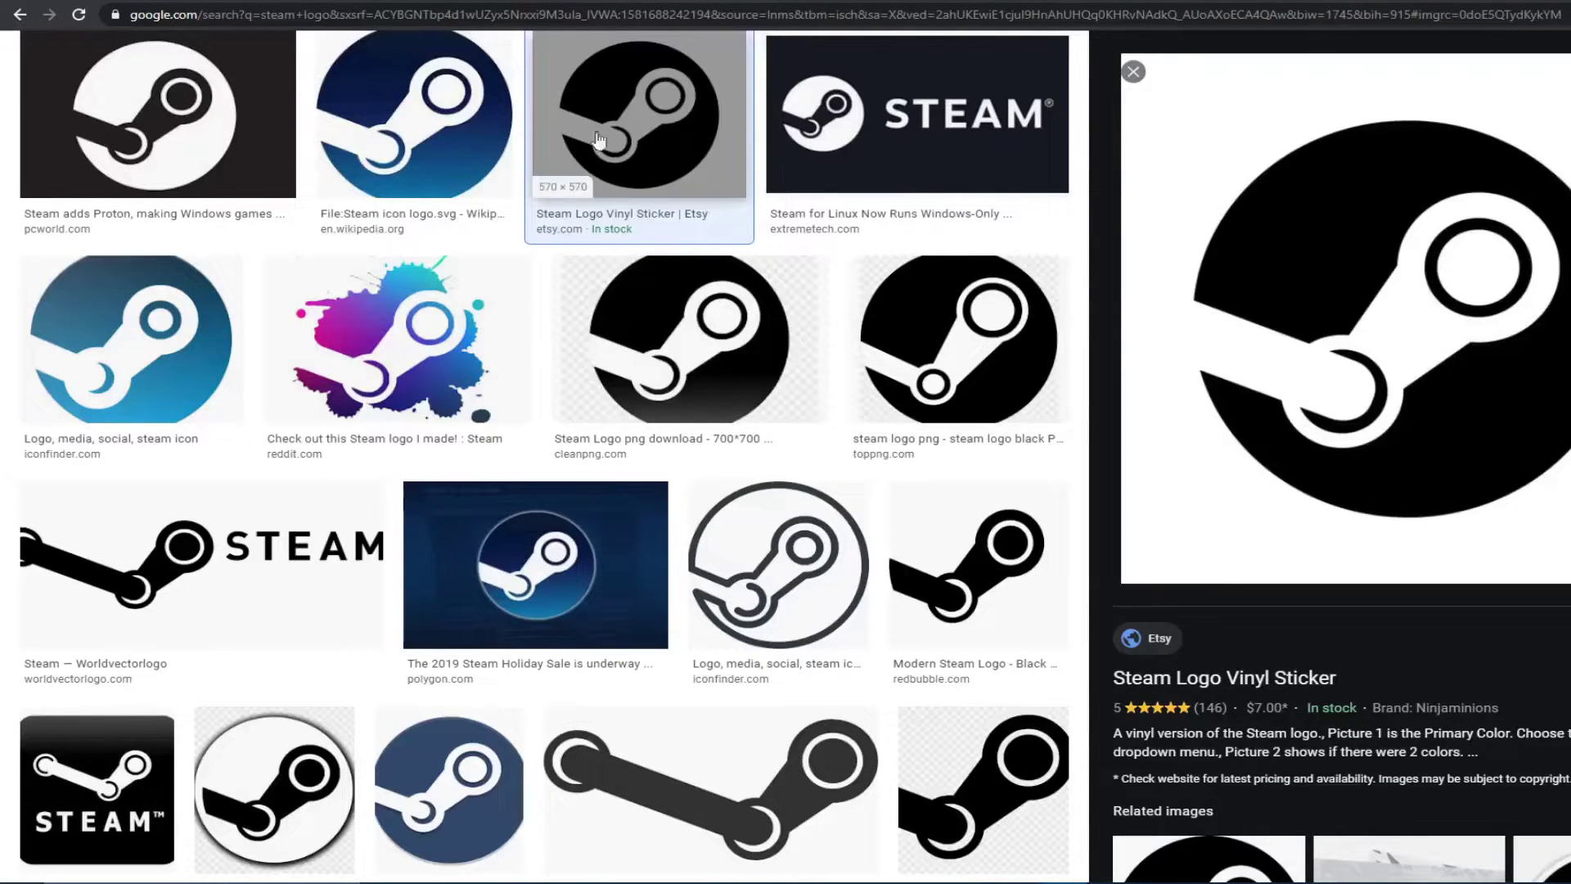
pyautogui.scroll(-8, 743, 456)
pyautogui.scroll(6, 683, 553)
pyautogui.scroll(5, 683, 554)
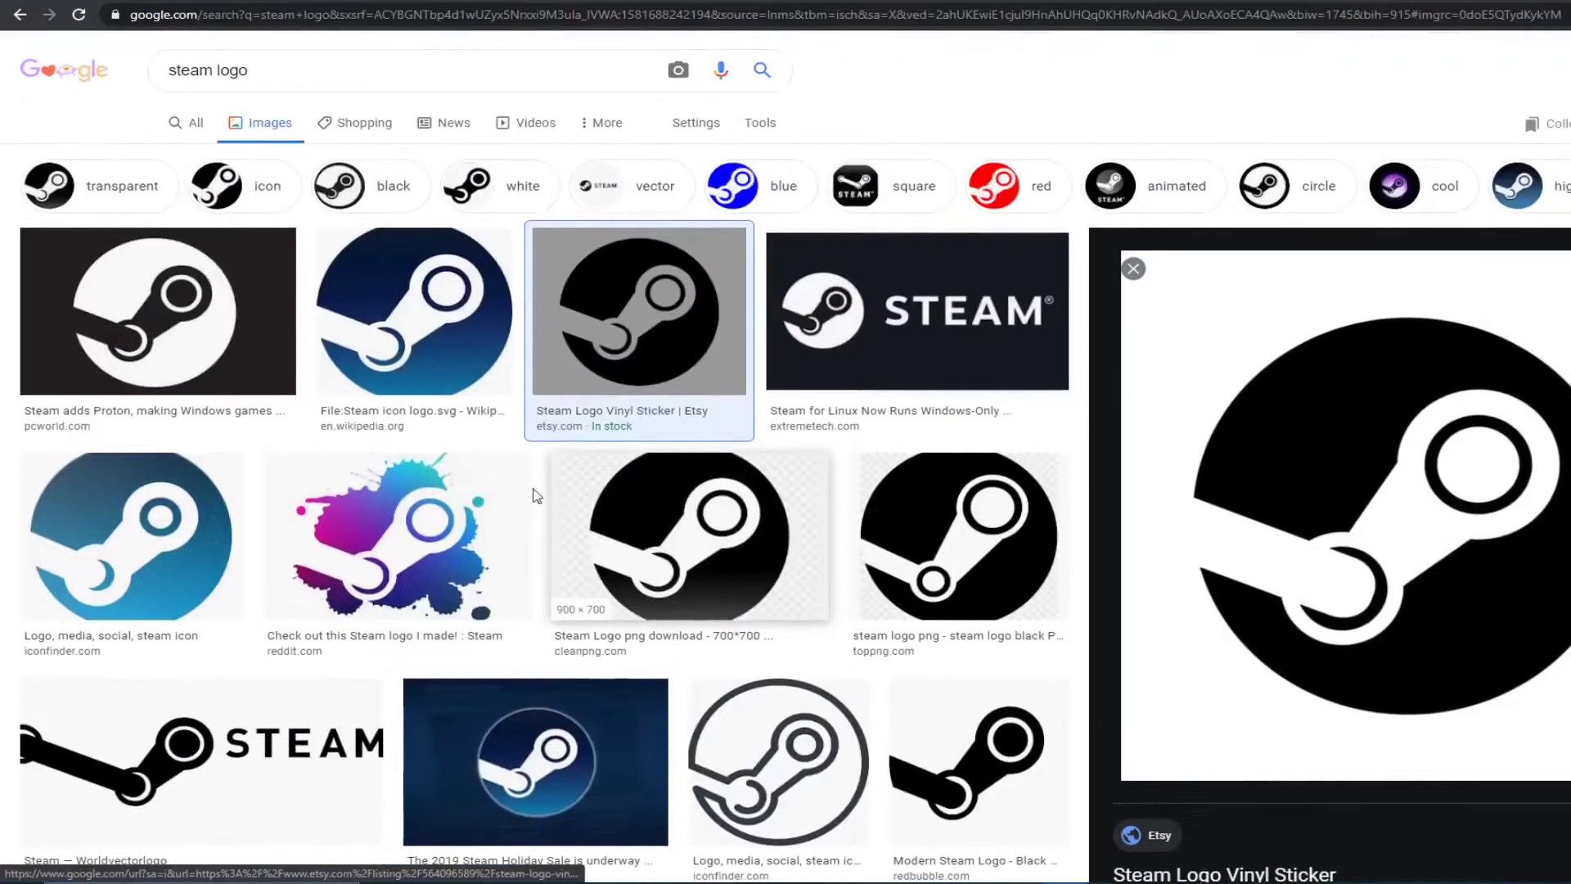
pyautogui.scroll(-2, 895, 384)
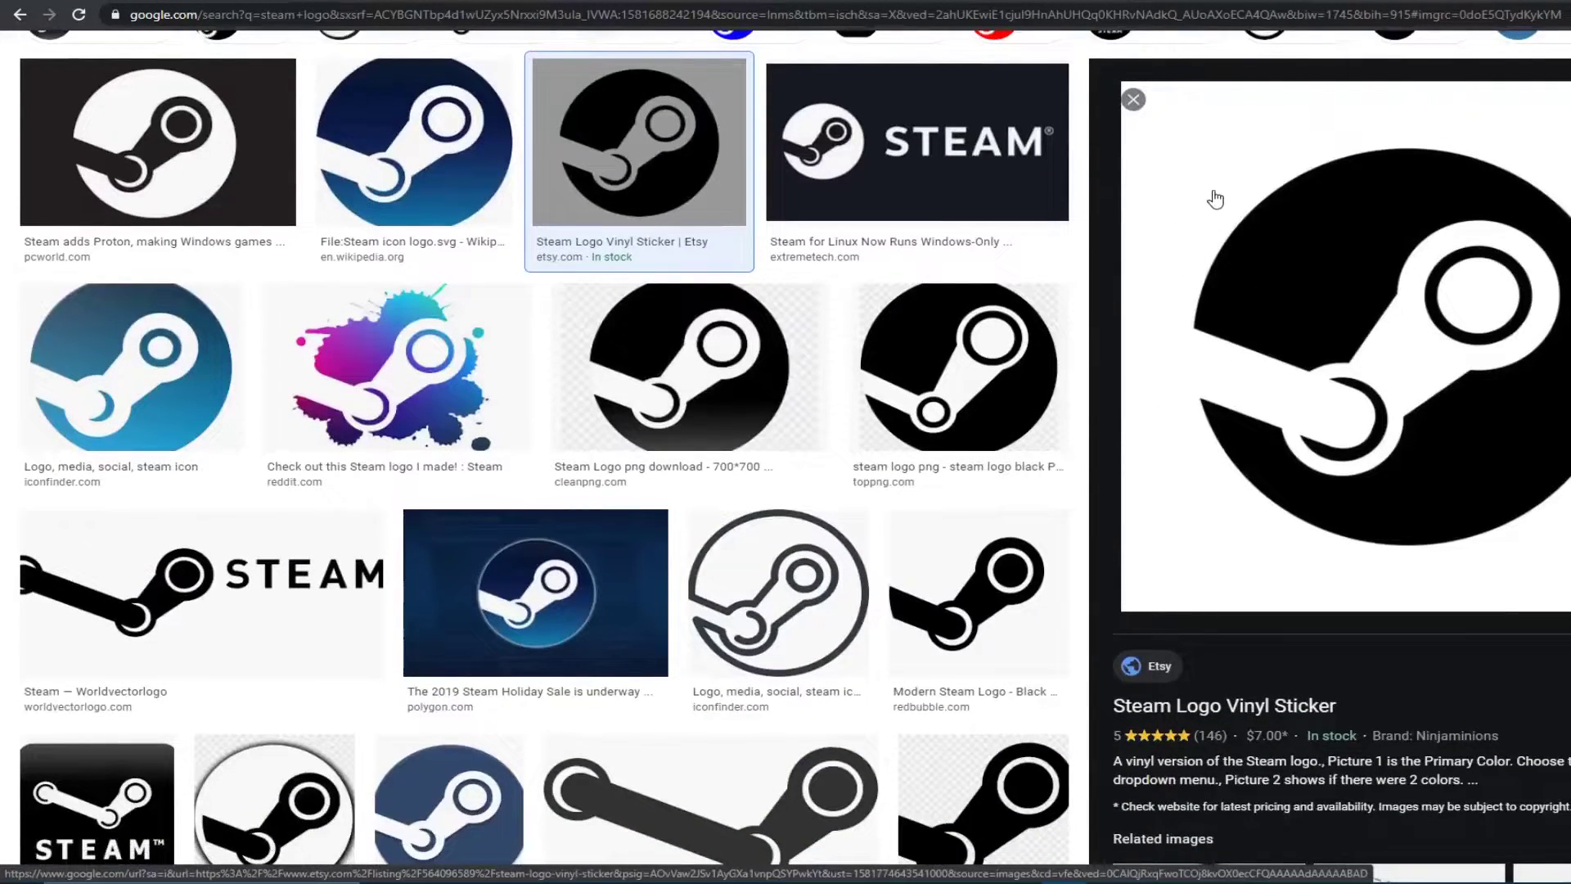
pyautogui.rightClick(1181, 216)
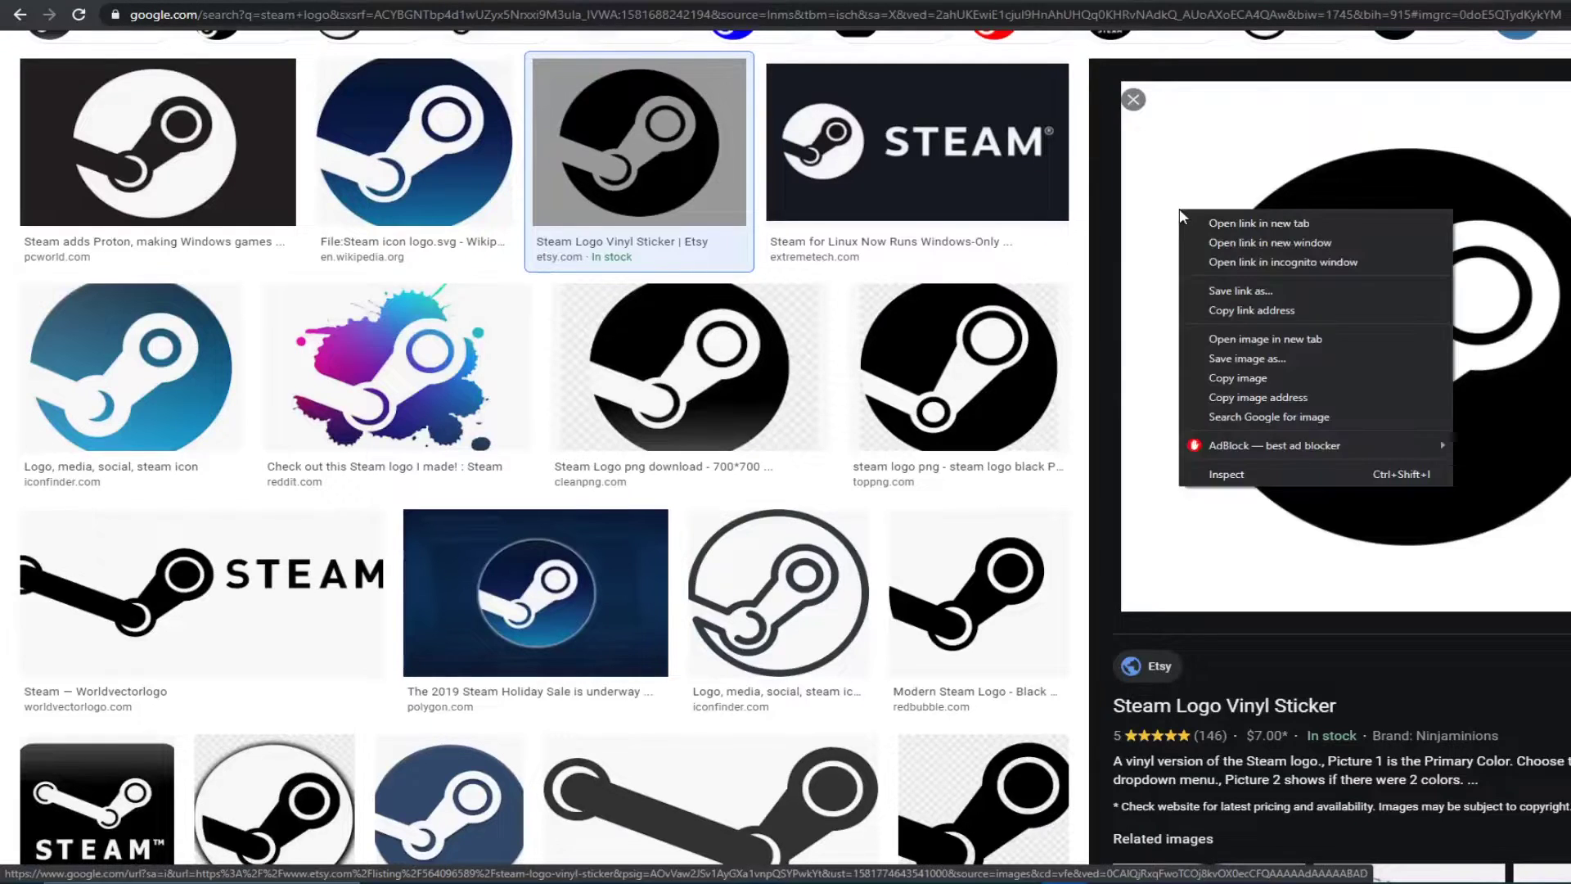
pyautogui.click(1289, 382)
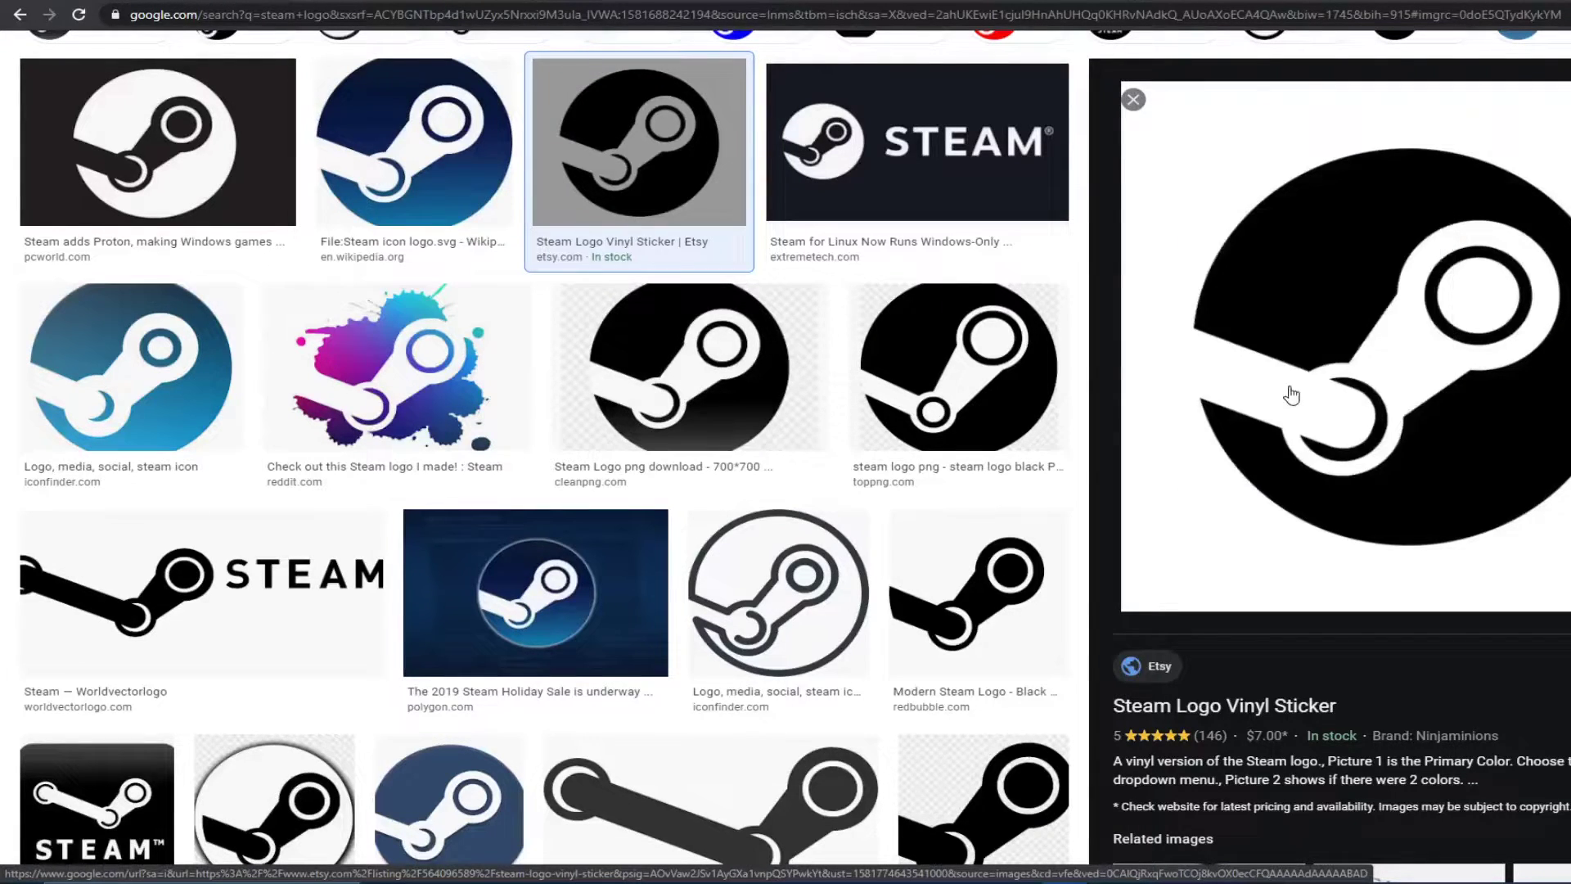
# Step: Return to Photopea, paste the Steam logo into the project and move it to the right half of the canvas
pyautogui.hotkey('ctrl', 'Tab')
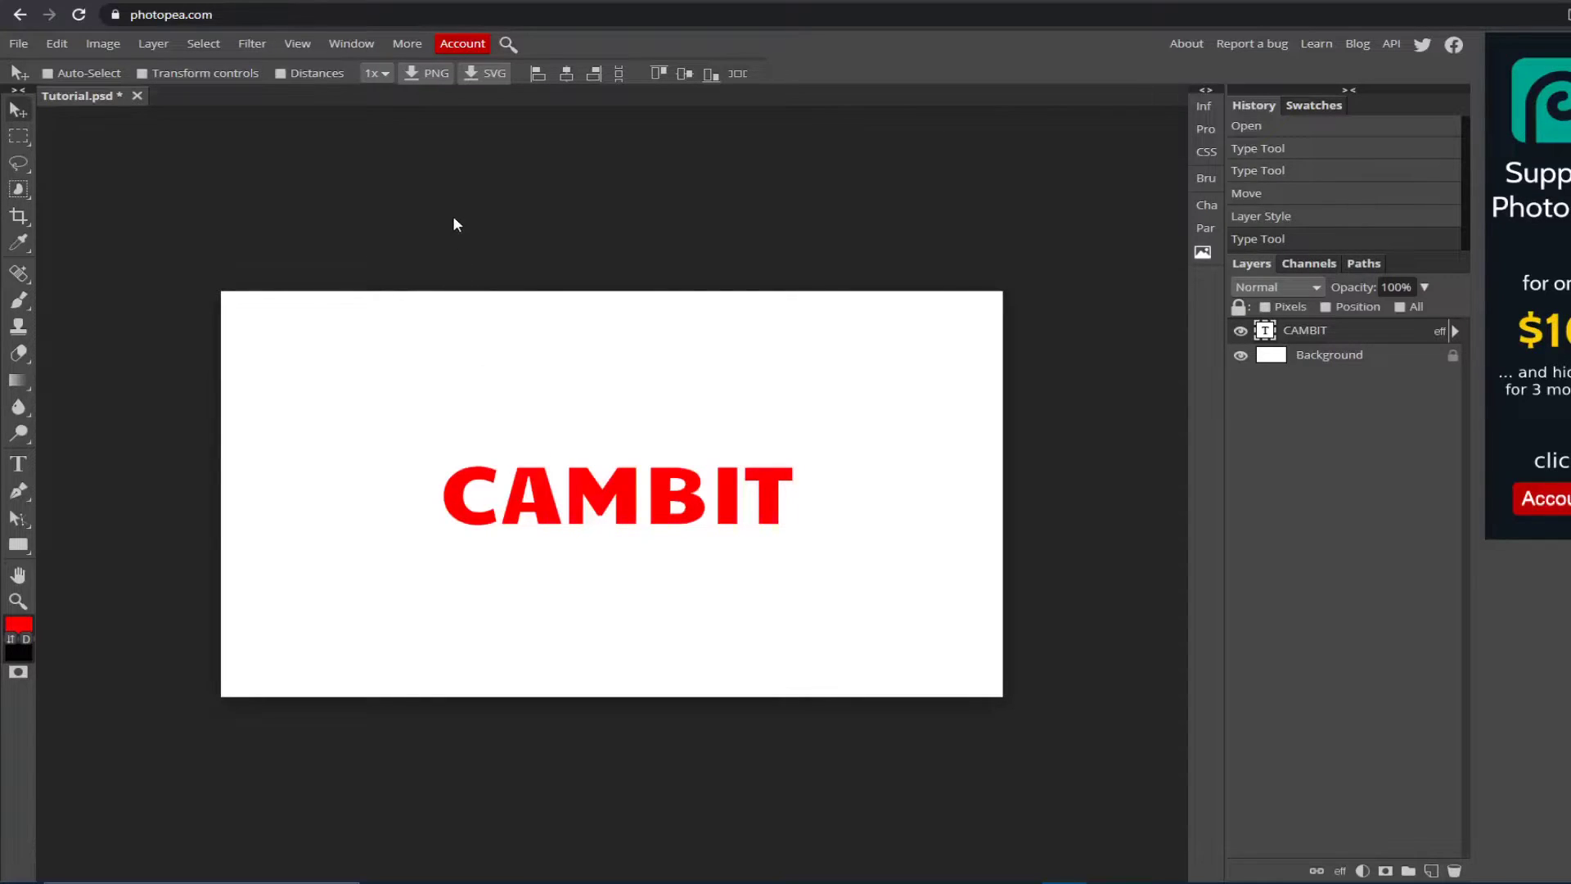
pyautogui.hotkey('ctrl', 'v')
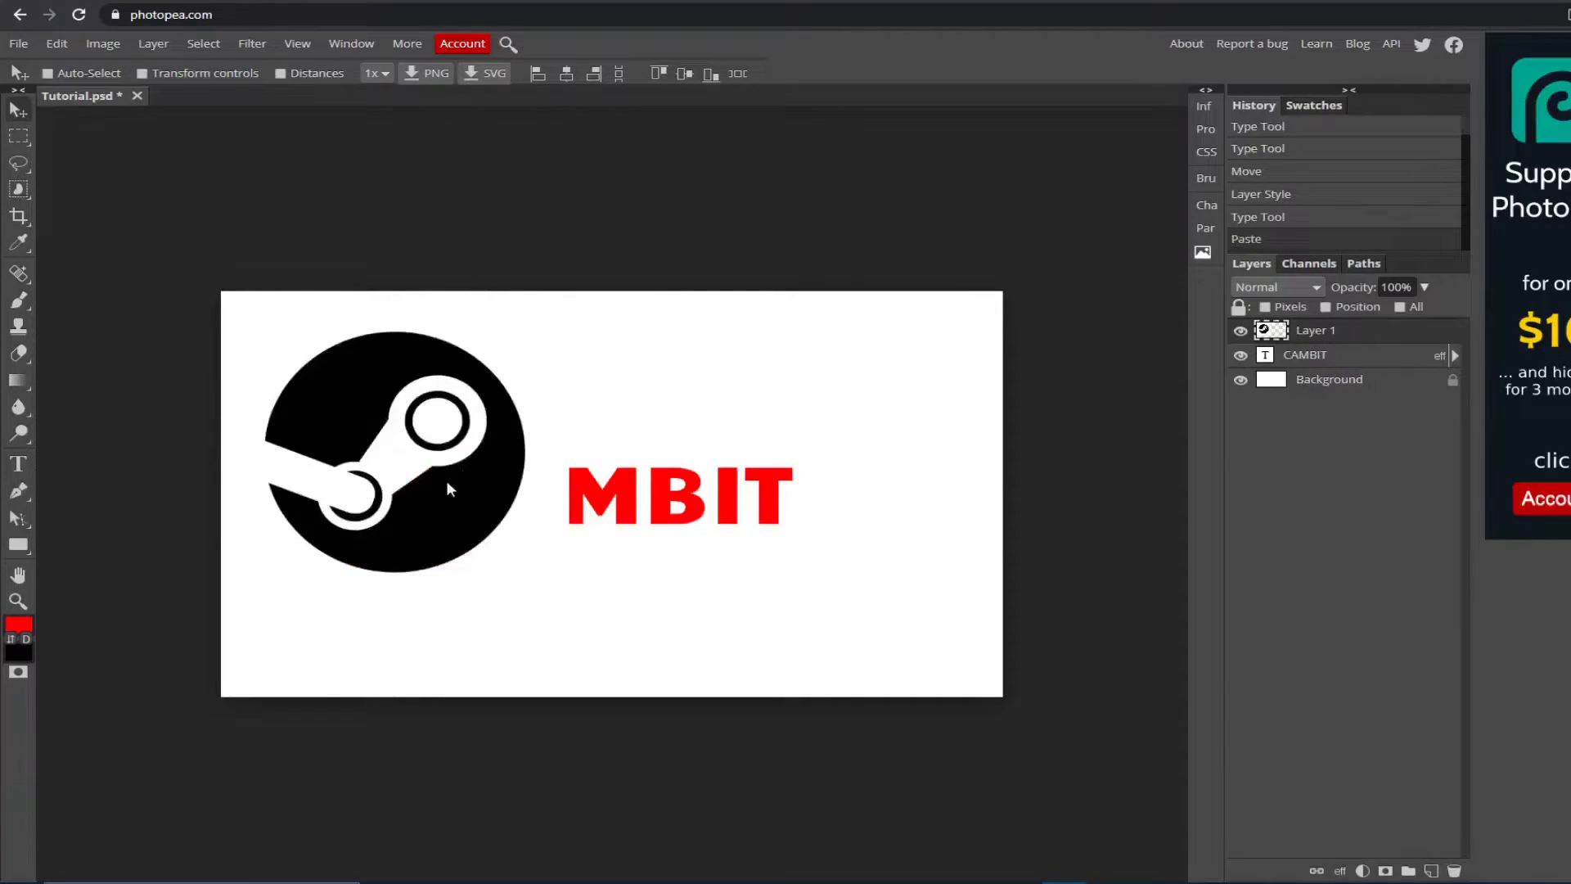
pyautogui.moveTo(448, 488); pyautogui.dragTo(583, 396)
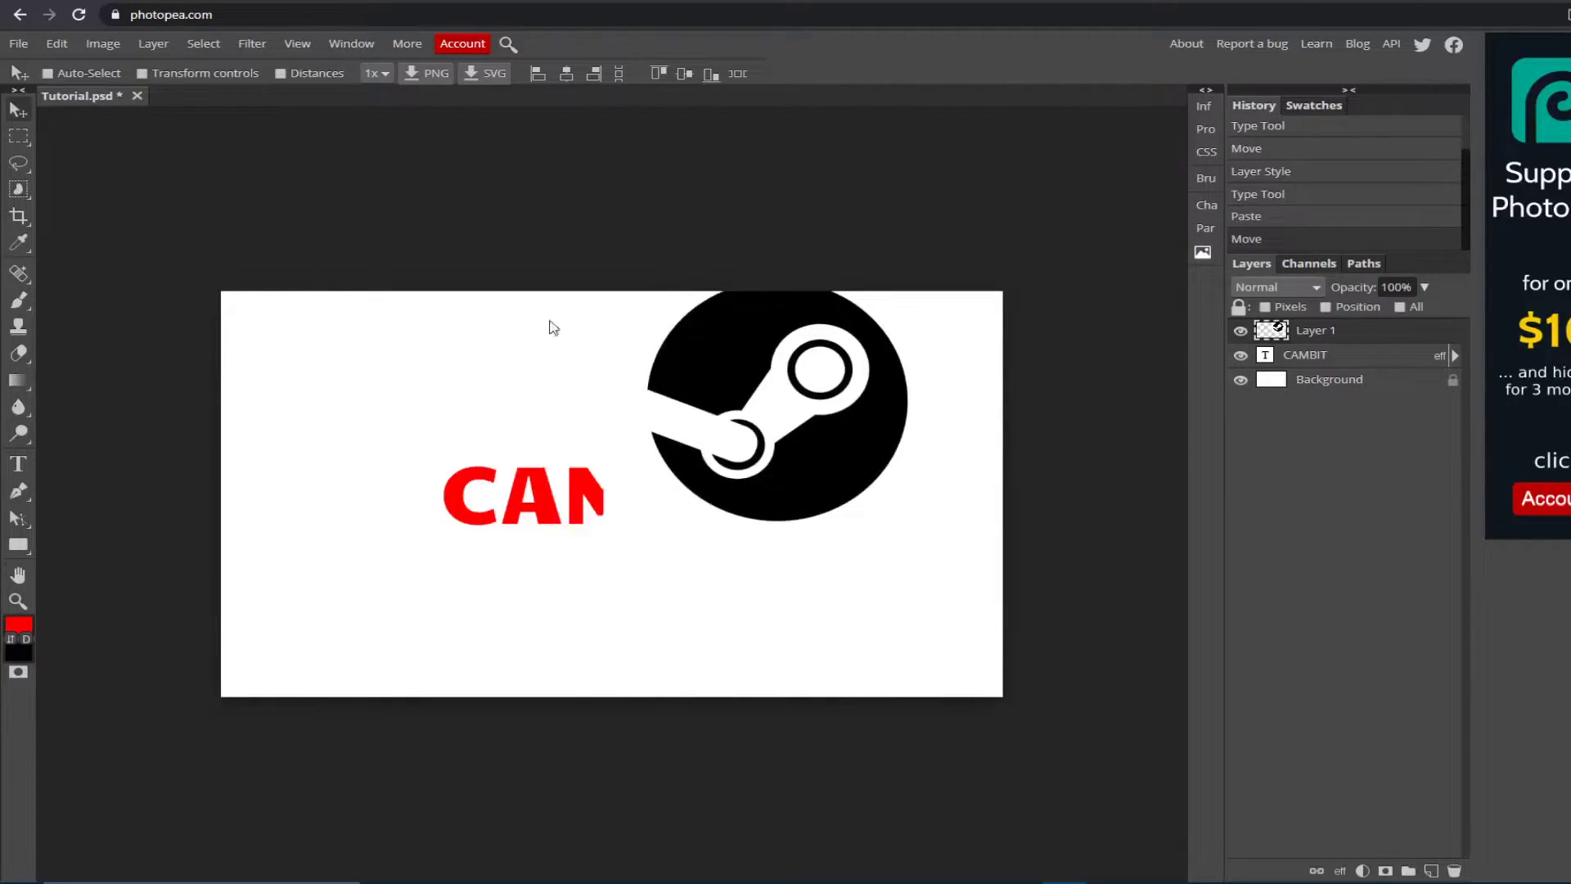
pyautogui.click(20, 46)
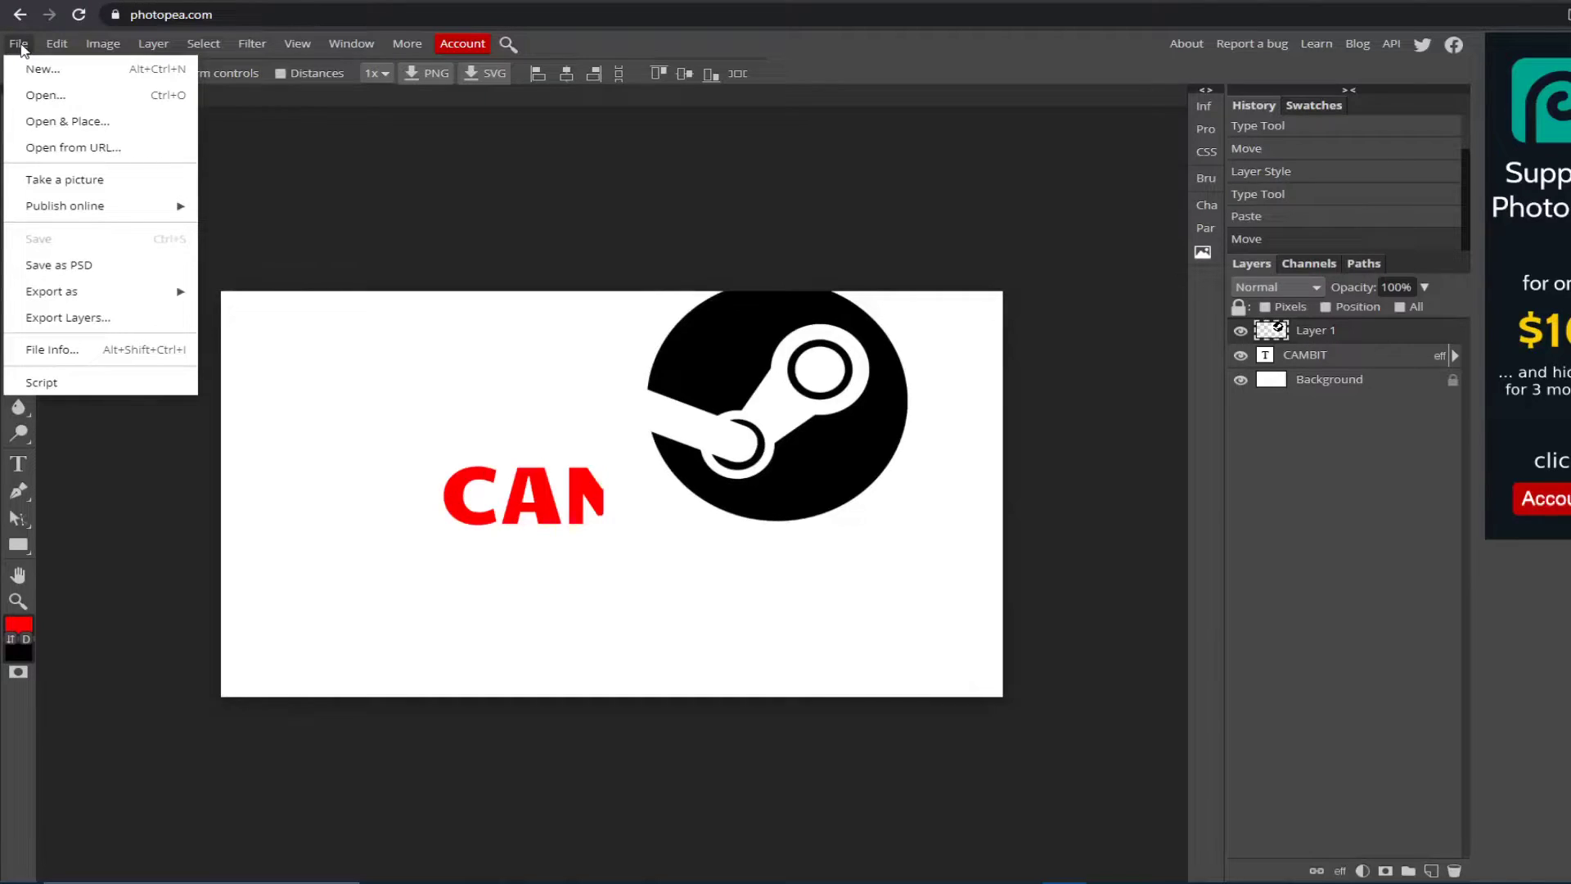
pyautogui.click(20, 46)
# Step: Hide the Background layer and separate the artwork, with the Steam logo fully on the canvas's right and CAMBIT on its left
pyautogui.moveTo(794, 406); pyautogui.dragTo(890, 484)
pyautogui.click(1240, 378)
pyautogui.click(1321, 358)
pyautogui.moveTo(506, 489); pyautogui.dragTo(306, 488)
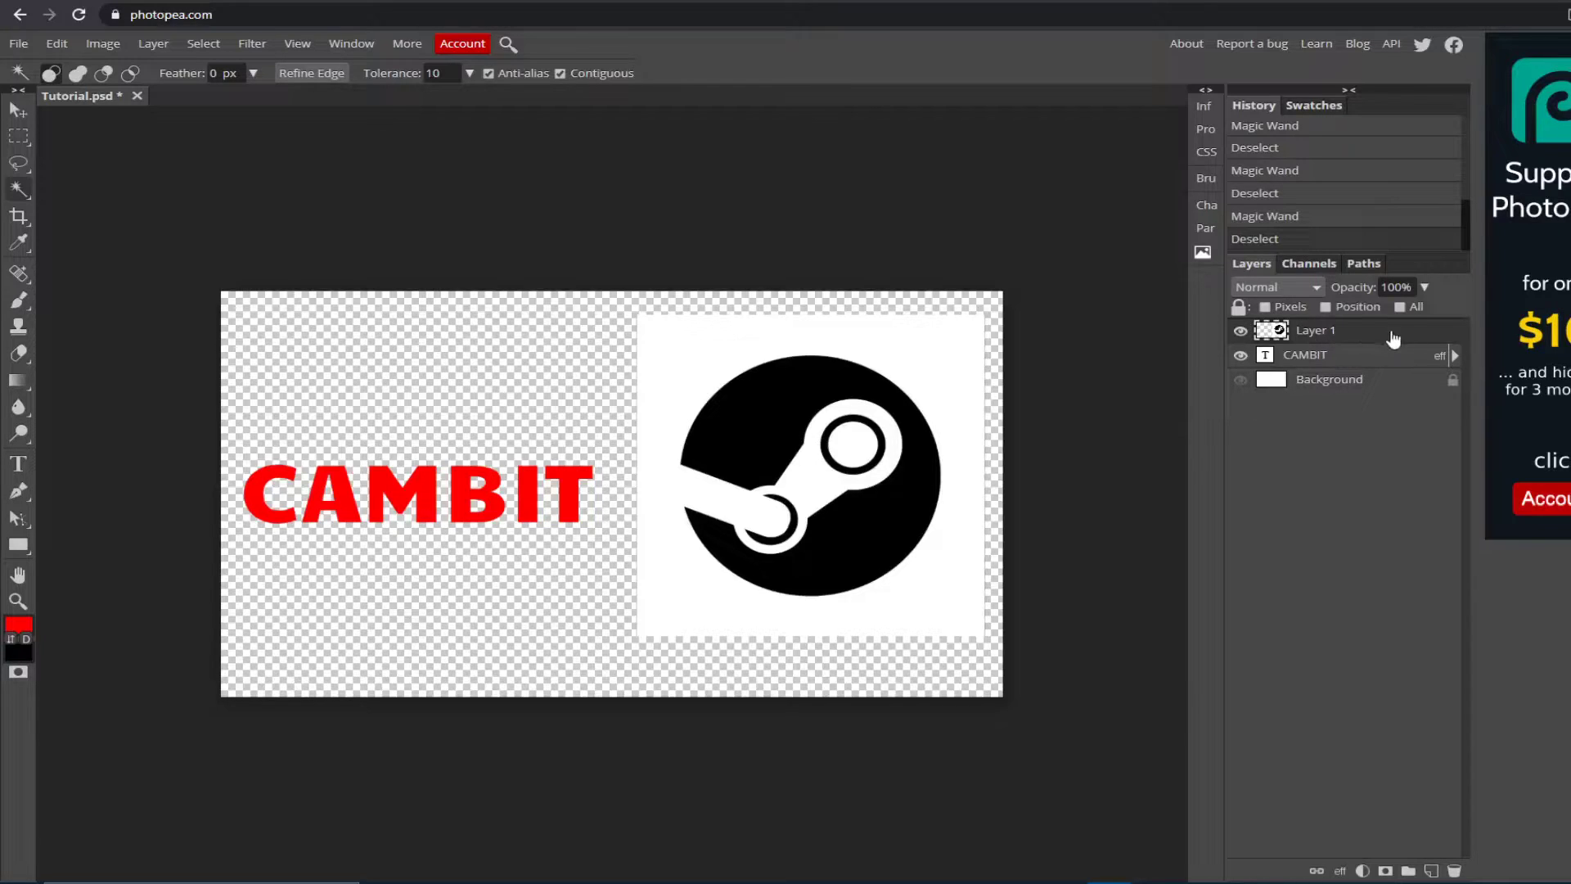
# Step: Select the white area around the Steam logo on Layer 1 with the Magic Wand, delete it and deselect
pyautogui.rightClick(15, 193)
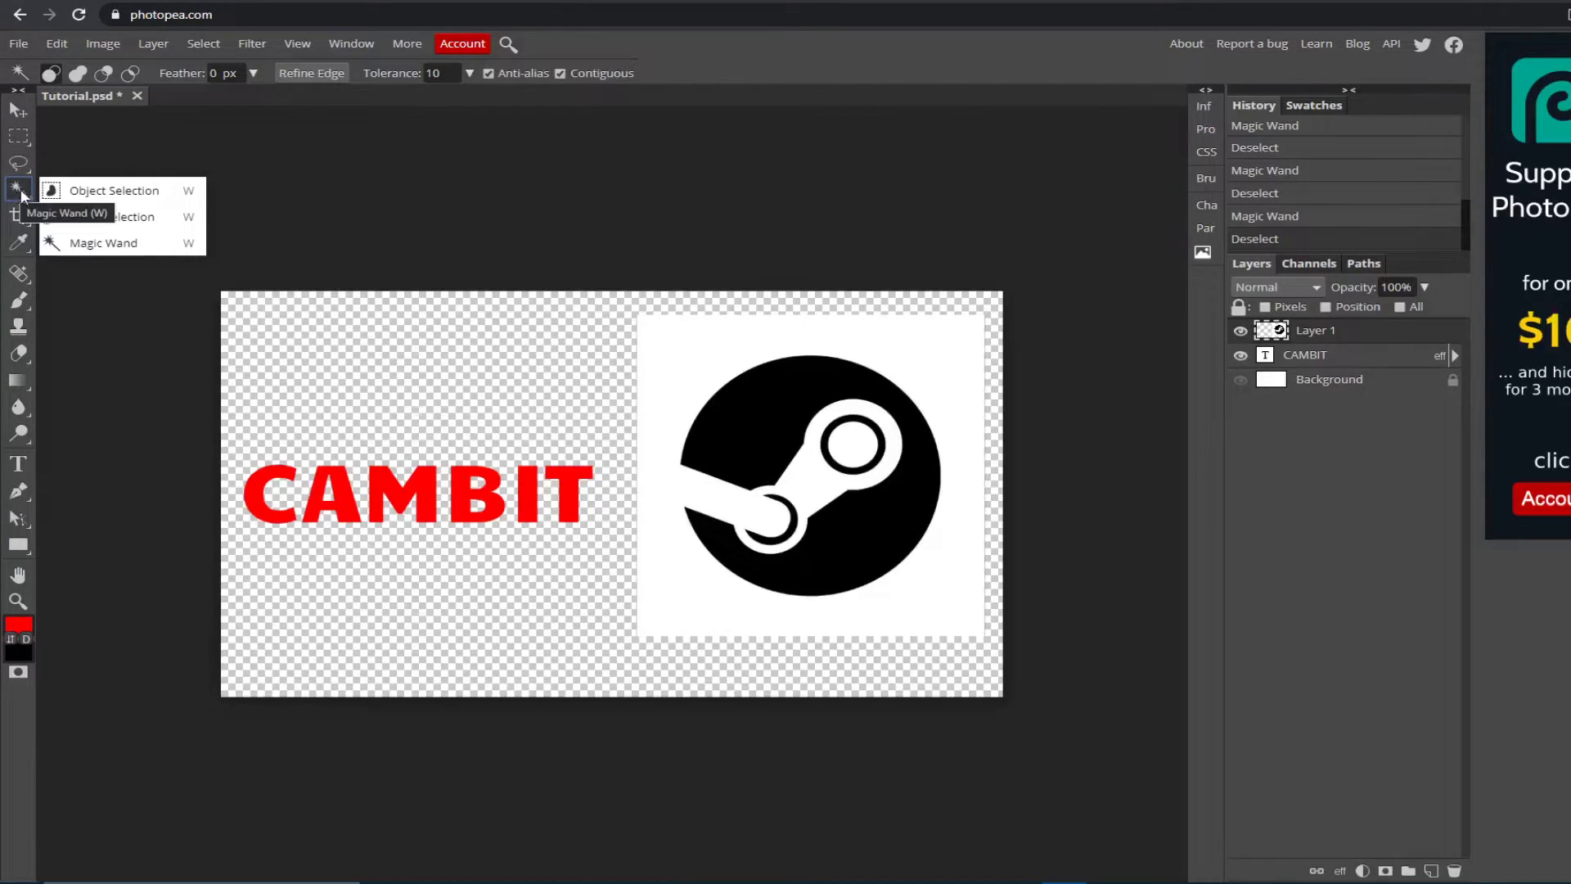
pyautogui.click(115, 246)
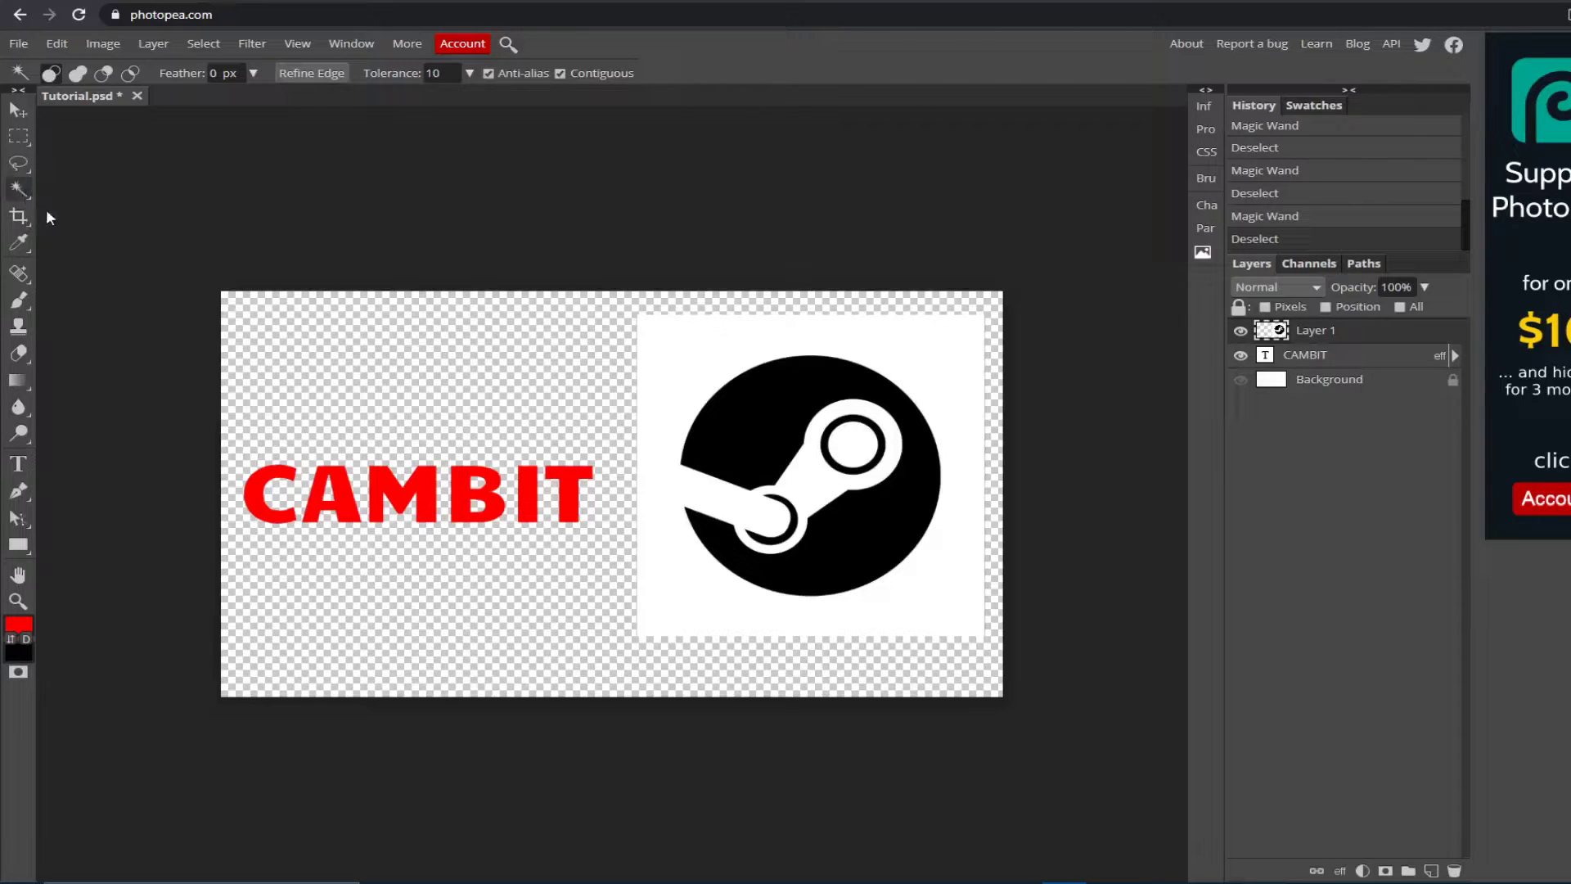
pyautogui.click(685, 365)
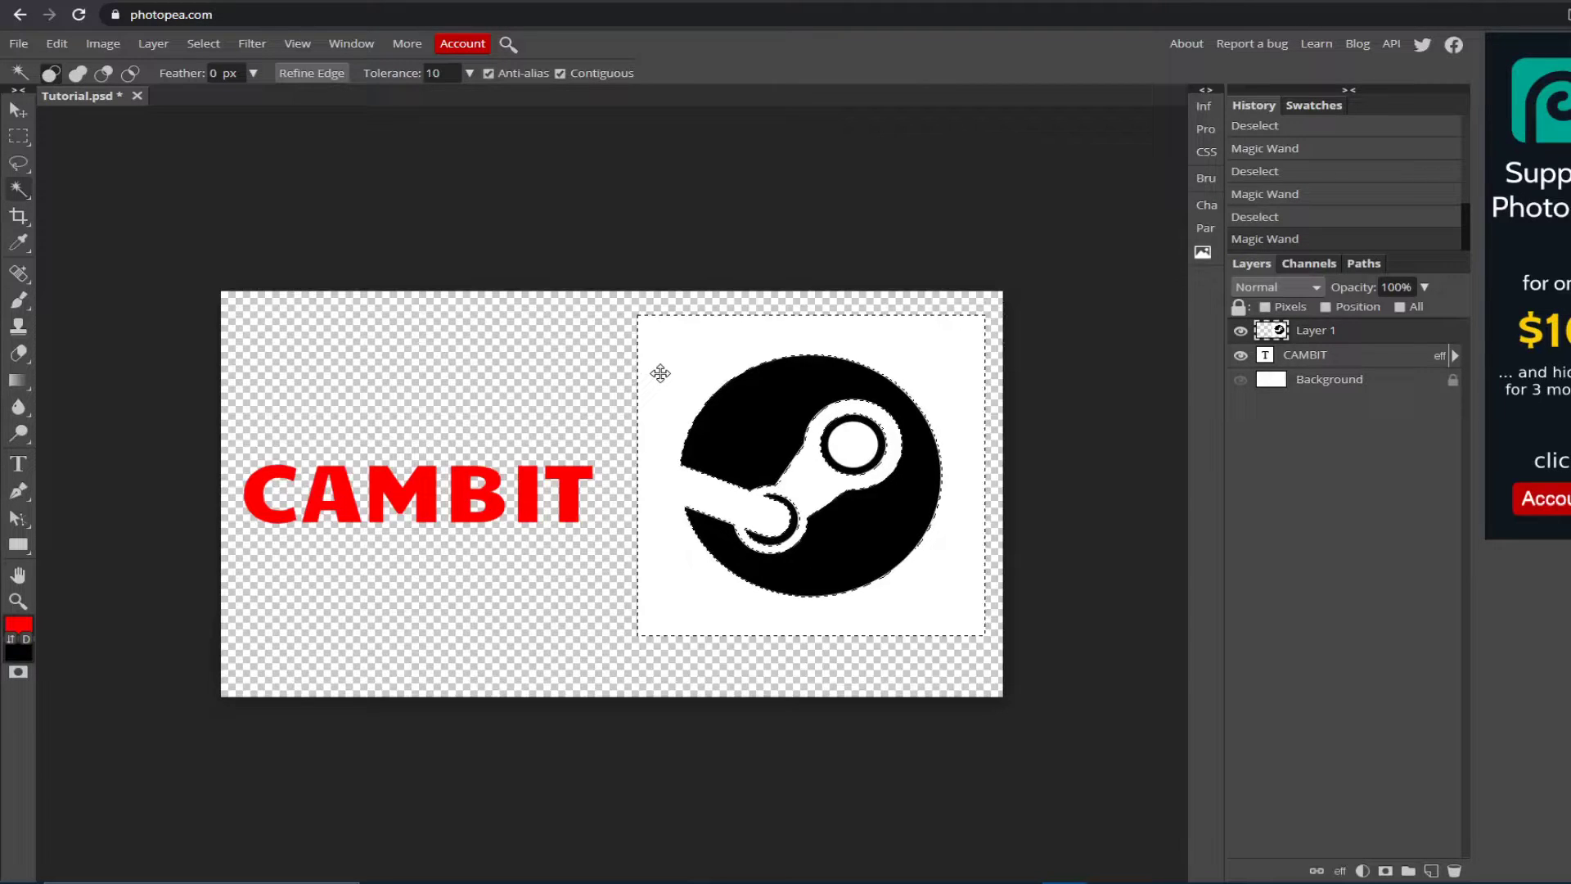
pyautogui.press('Delete')
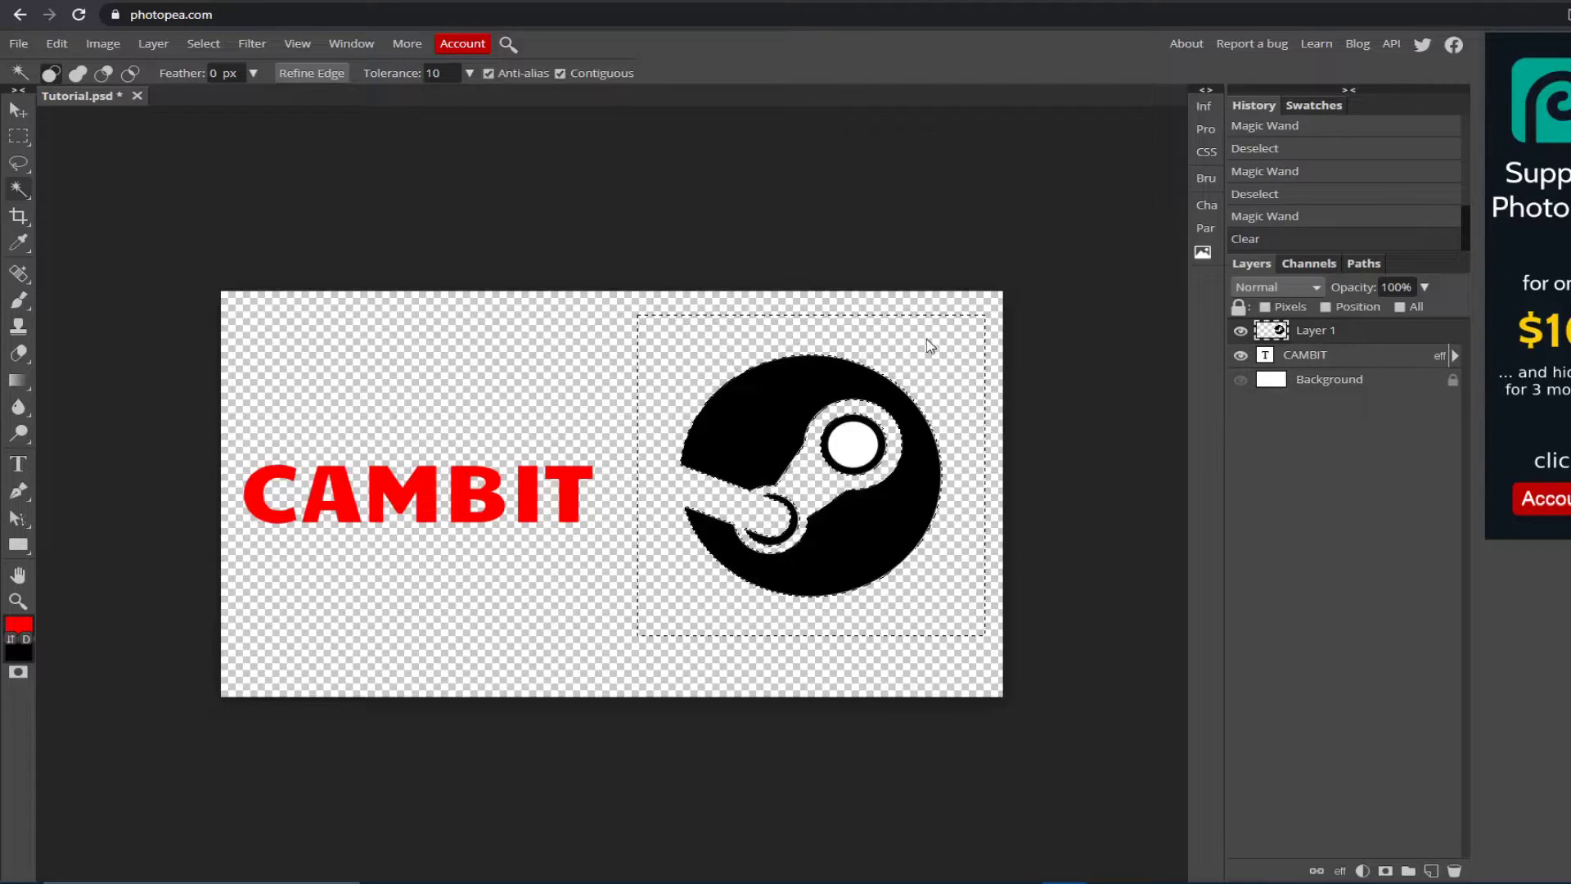
pyautogui.hotkey('ctrl', 'd')
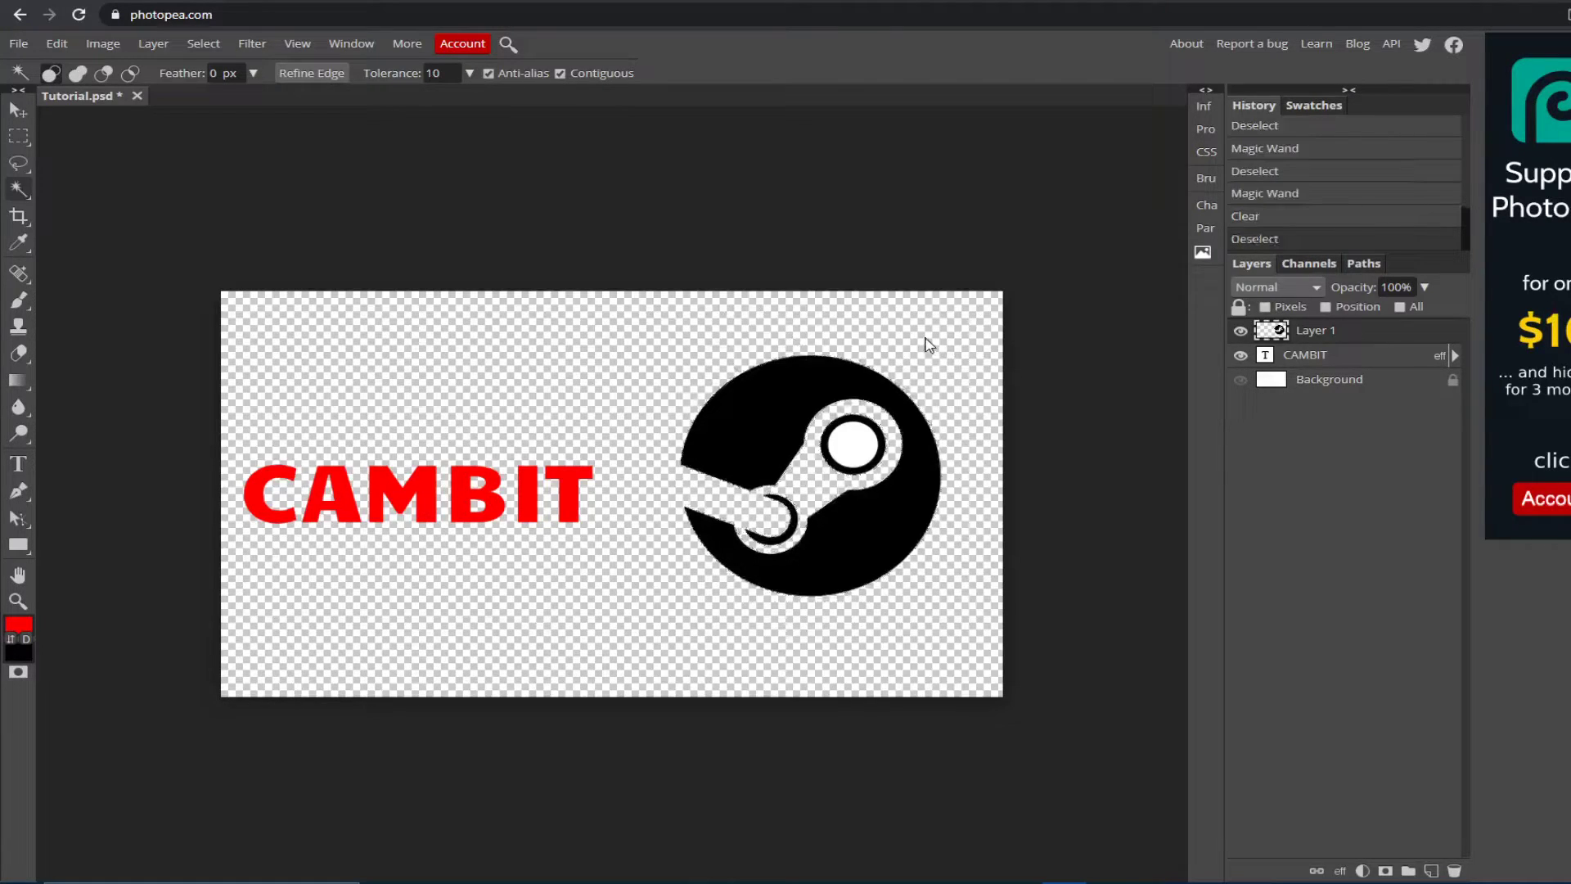
# Step: Show the Background layer again, move the Steam logo slightly down and shift the CAMBIT text closer to it
pyautogui.click(14, 117)
pyautogui.click(1240, 381)
pyautogui.moveTo(871, 487); pyautogui.dragTo(874, 529)
pyautogui.click(1240, 354)
pyautogui.moveTo(79, 601); pyautogui.dragTo(131, 601)
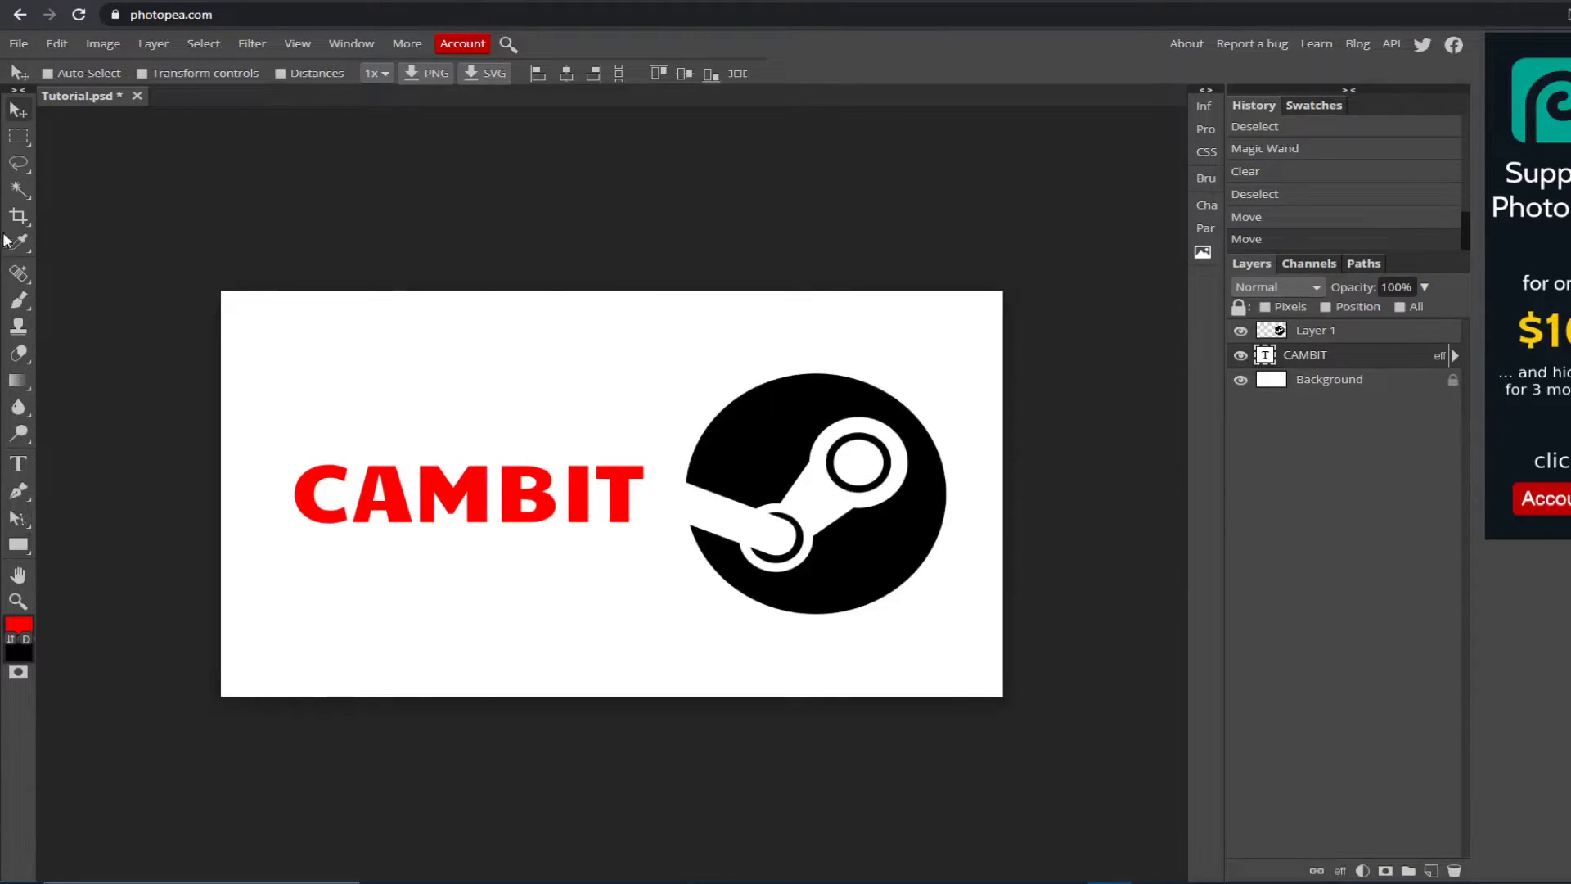
# Step: Create a red ellipse 100 wide and 100 high with the Ellipse tool, without a stroke
pyautogui.rightClick(18, 547)
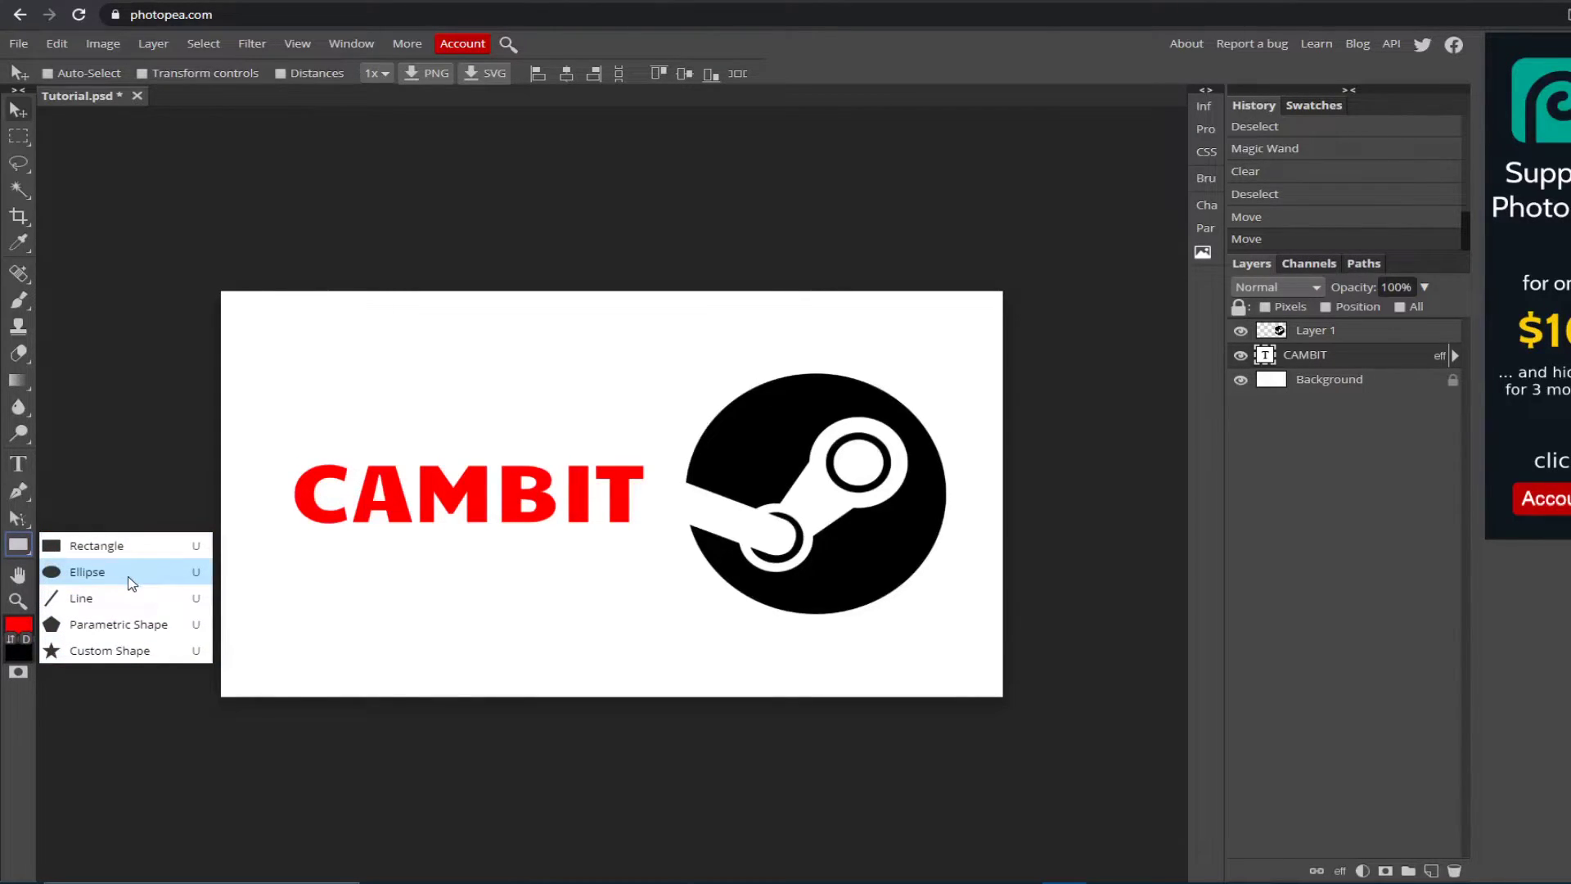
pyautogui.click(129, 577)
pyautogui.click(127, 576)
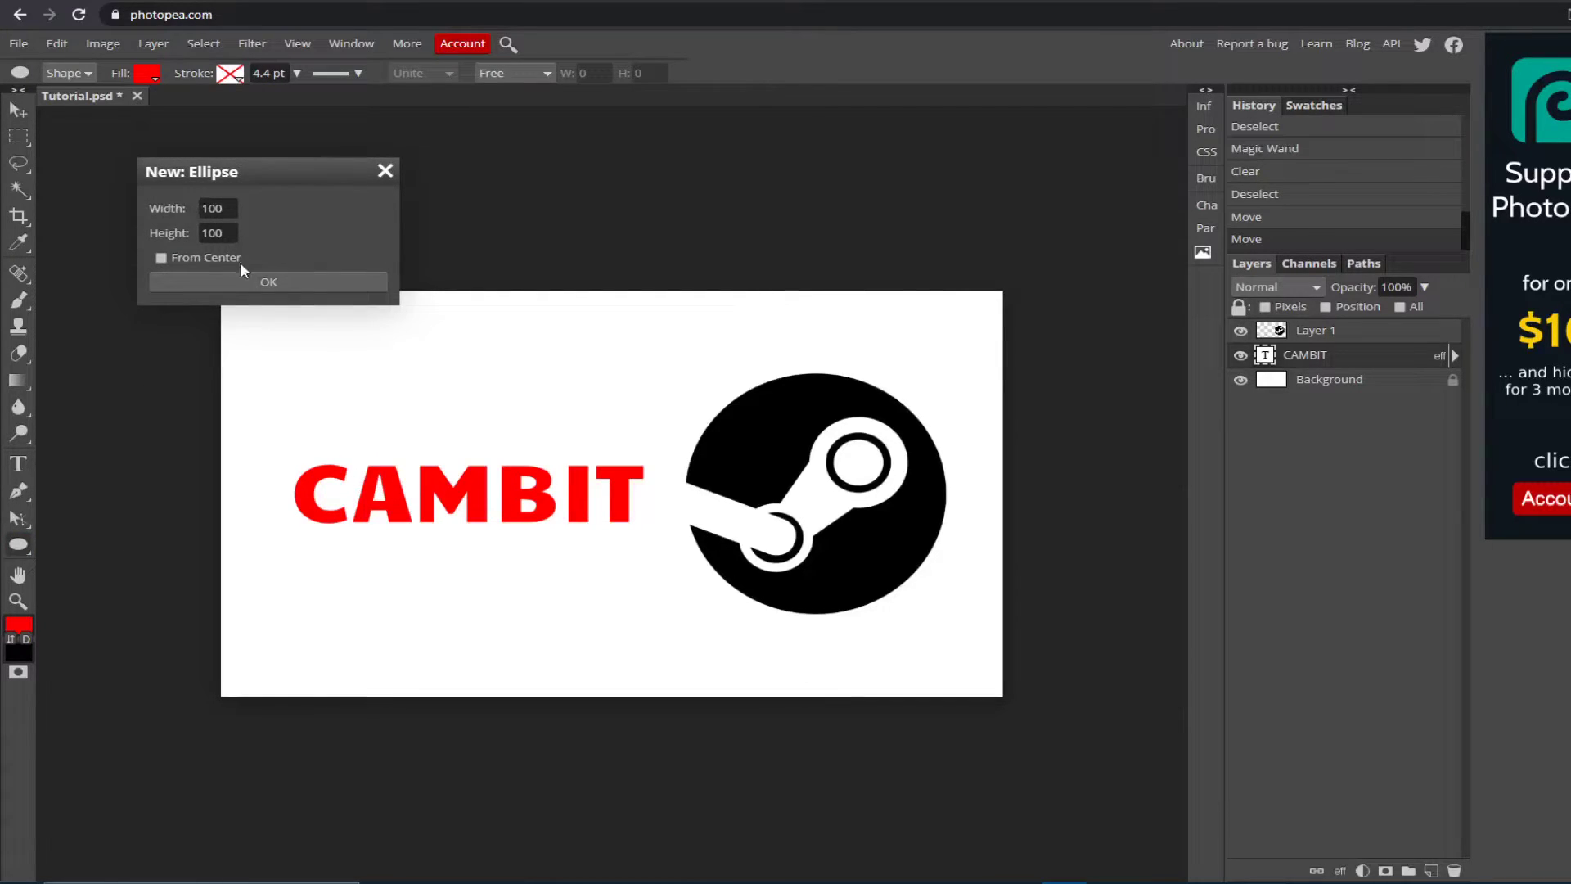
pyautogui.click(266, 278)
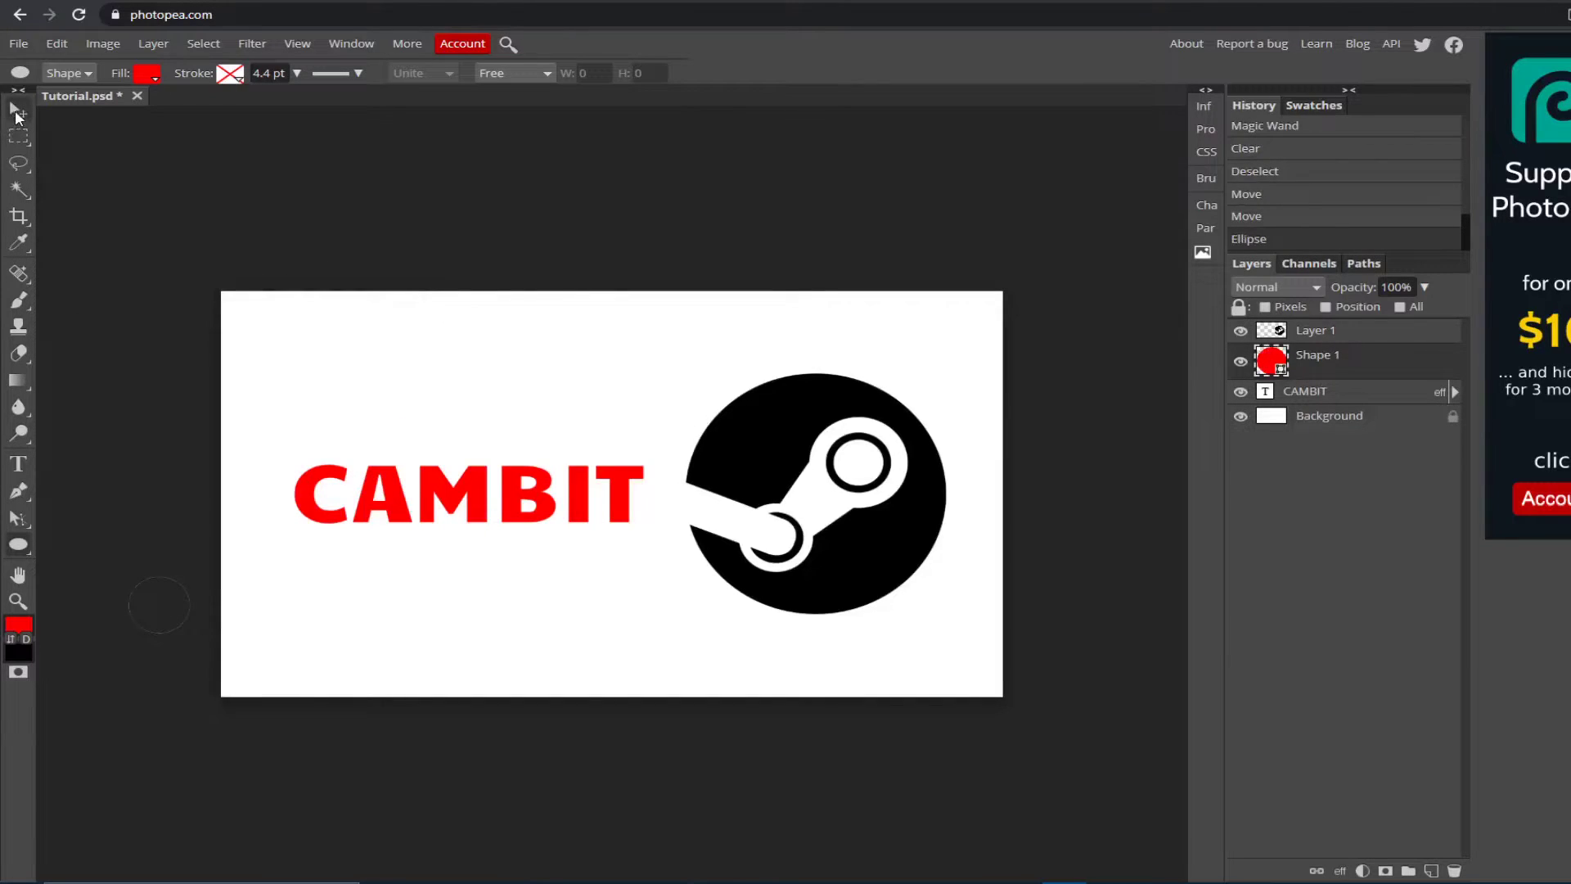
pyautogui.click(17, 109)
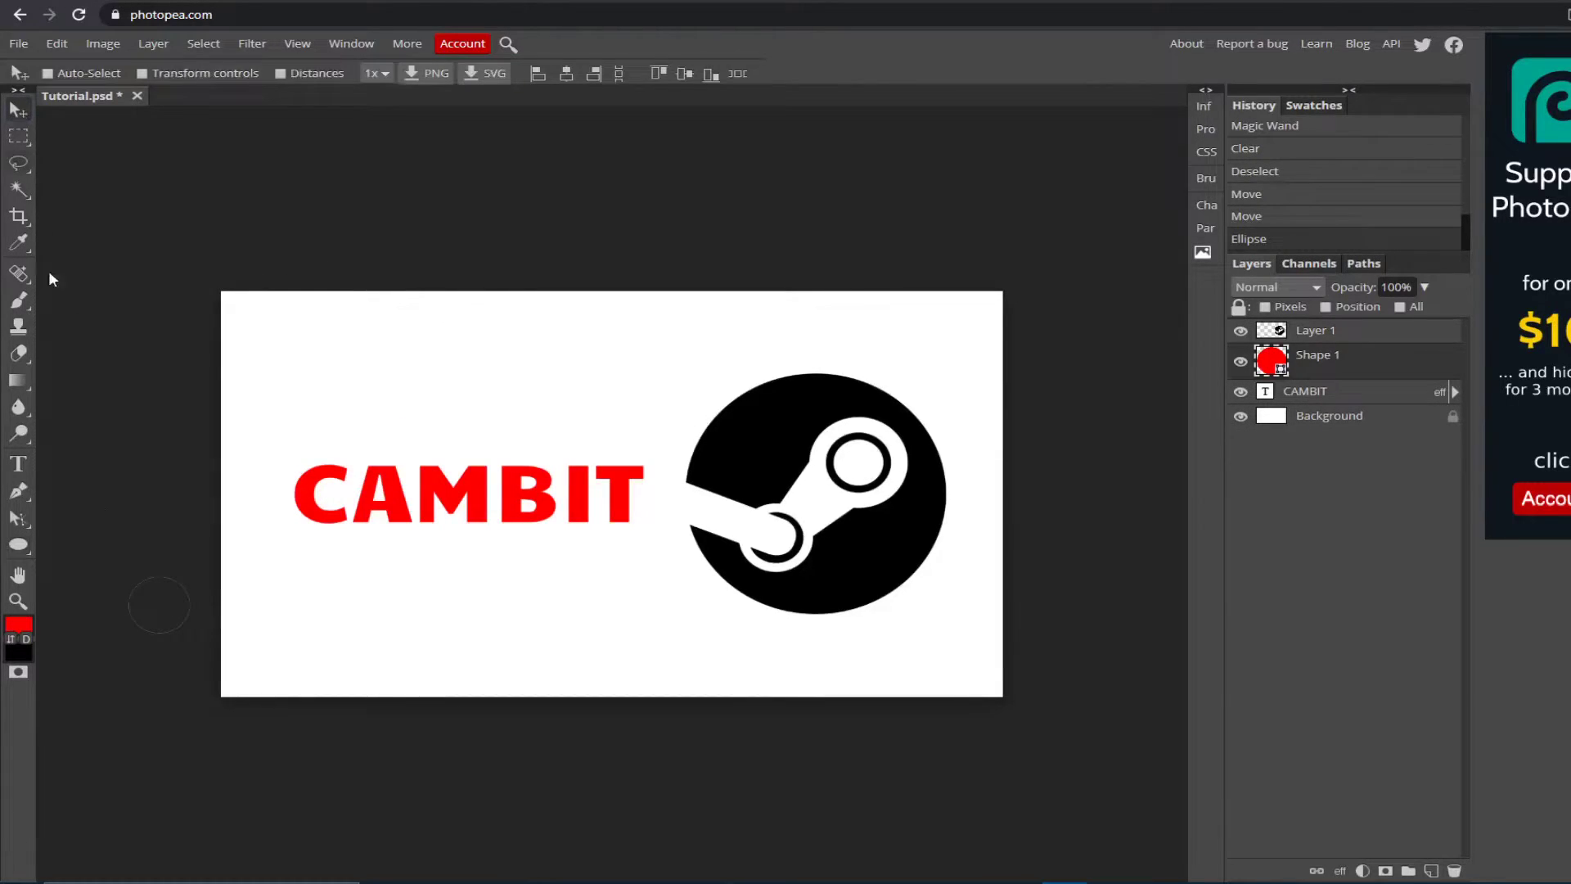
# Step: Move the red circle onto the canvas, just above the left half of the CAMBIT text
pyautogui.moveTo(185, 609); pyautogui.dragTo(784, 473)
pyautogui.moveTo(885, 473); pyautogui.dragTo(605, 491)
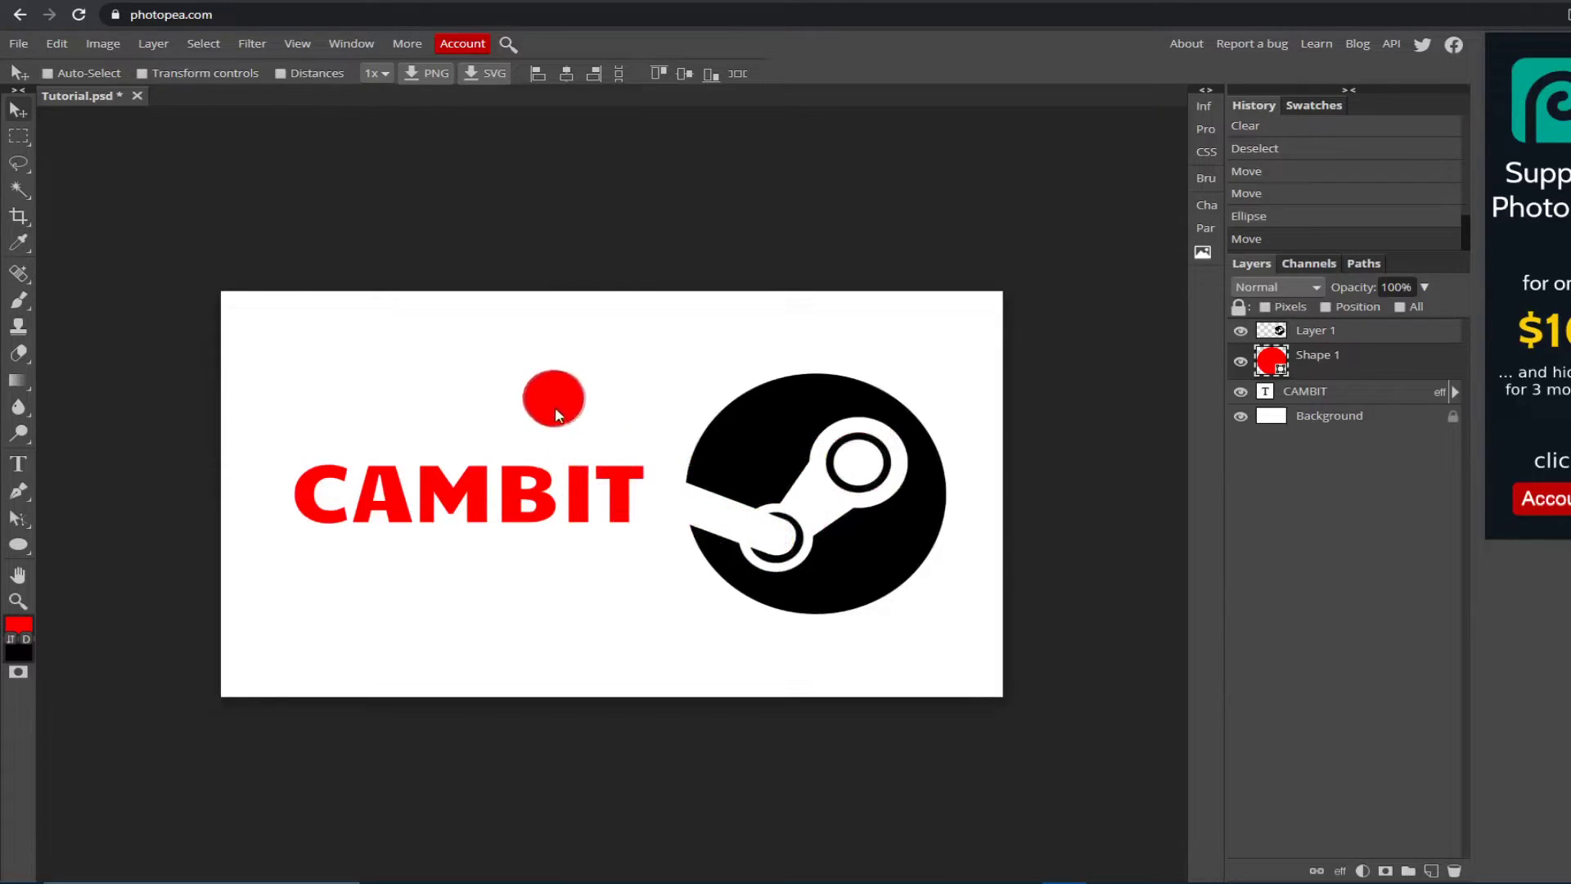
pyautogui.moveTo(428, 403); pyautogui.dragTo(427, 398)
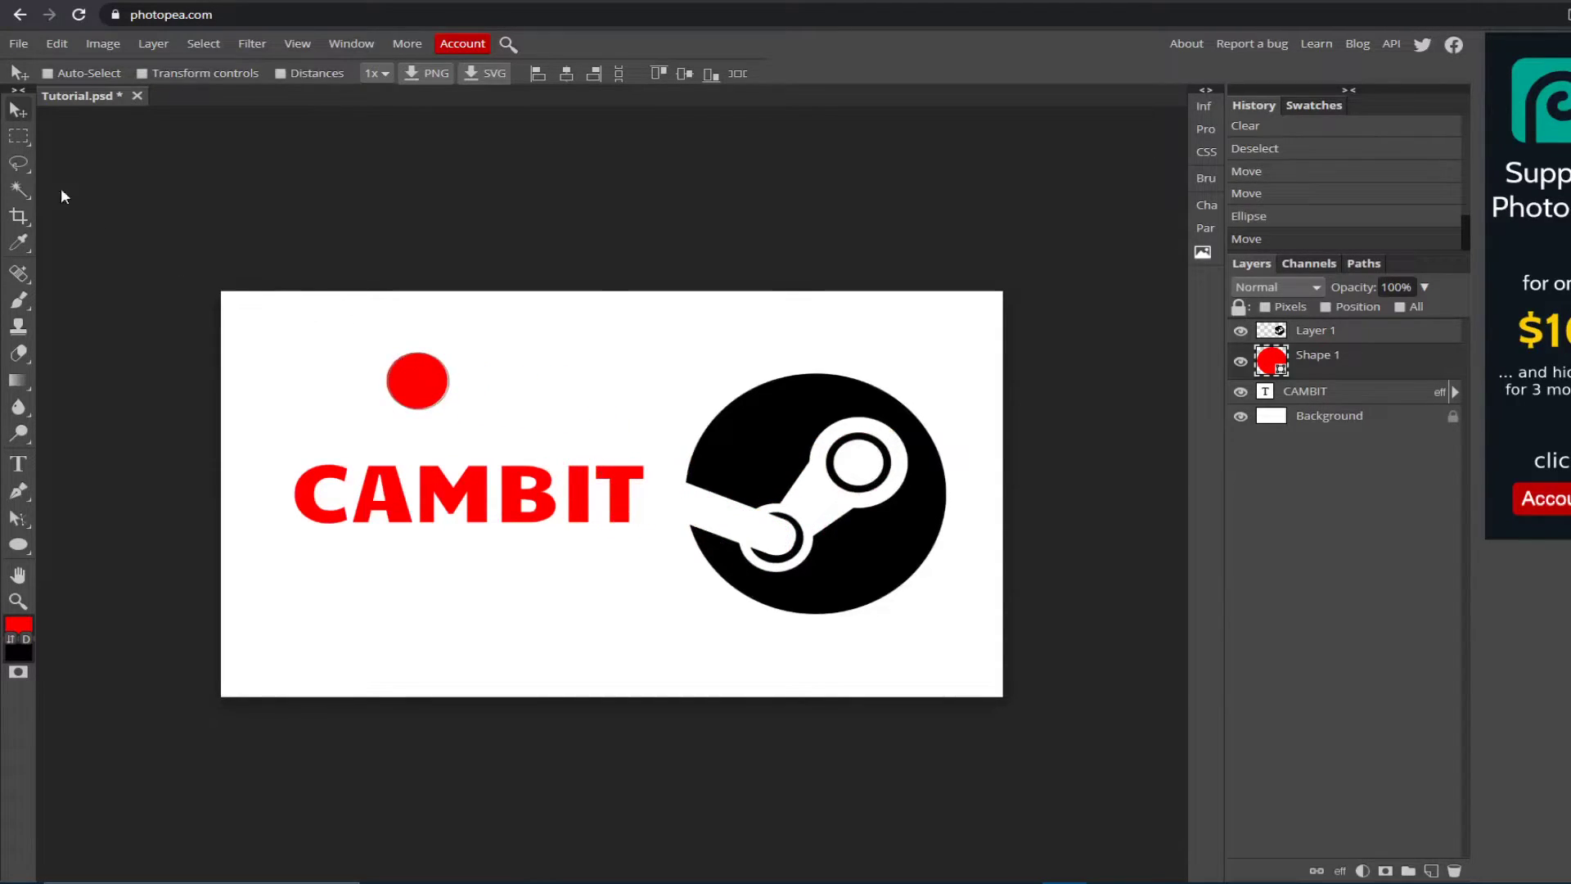
# Step: Free-transform the red circle, enlarging it and placing it behind the Steam logo so it fills the logo's cut-out areas
pyautogui.click(57, 44)
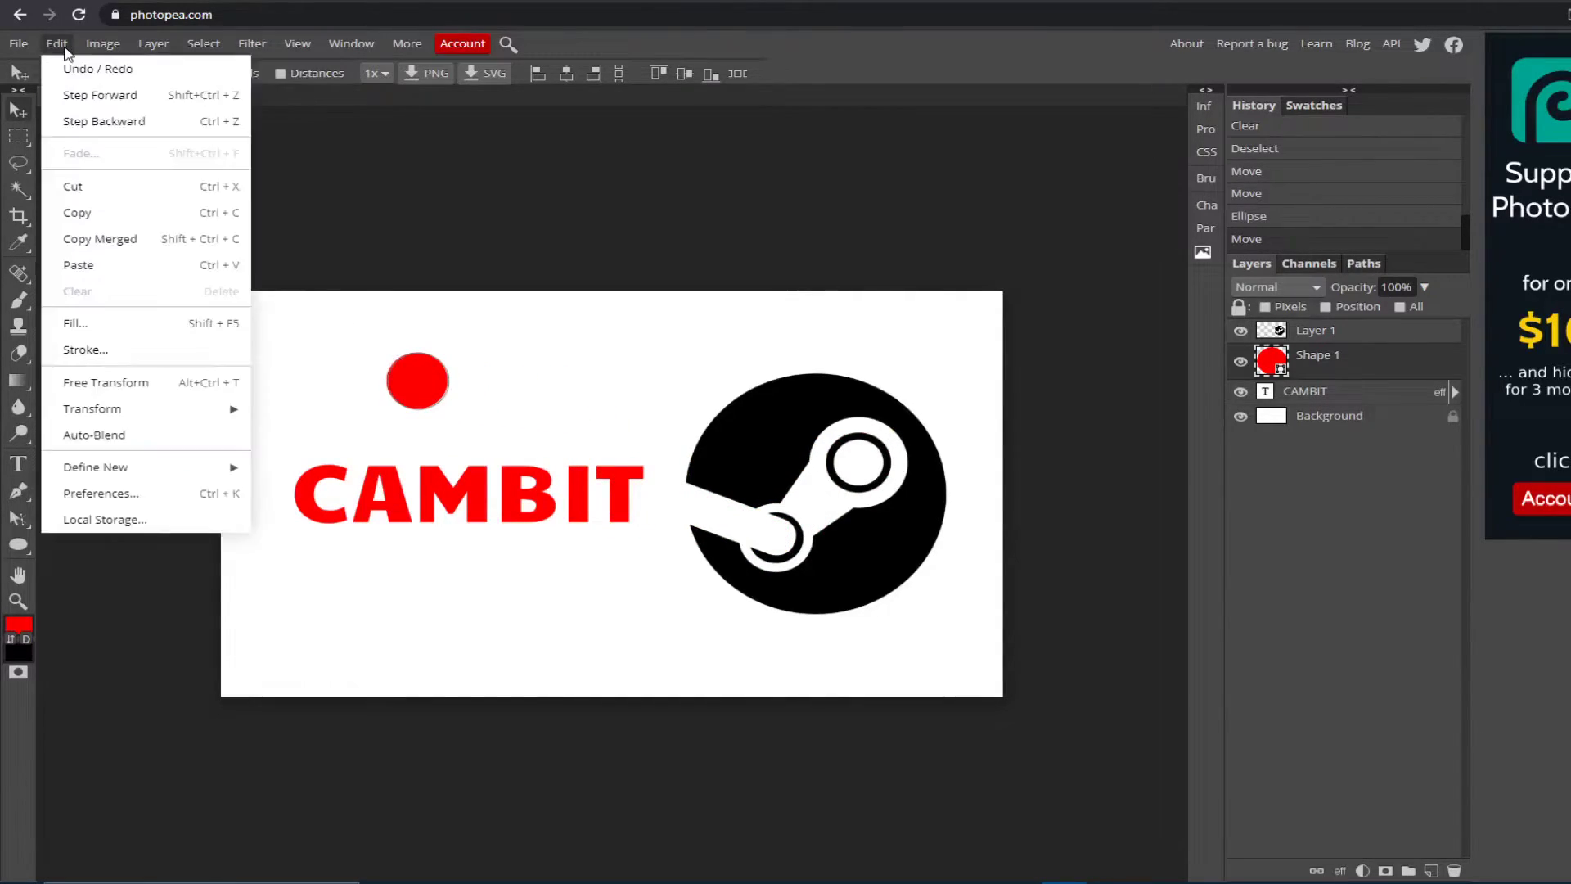
pyautogui.click(209, 382)
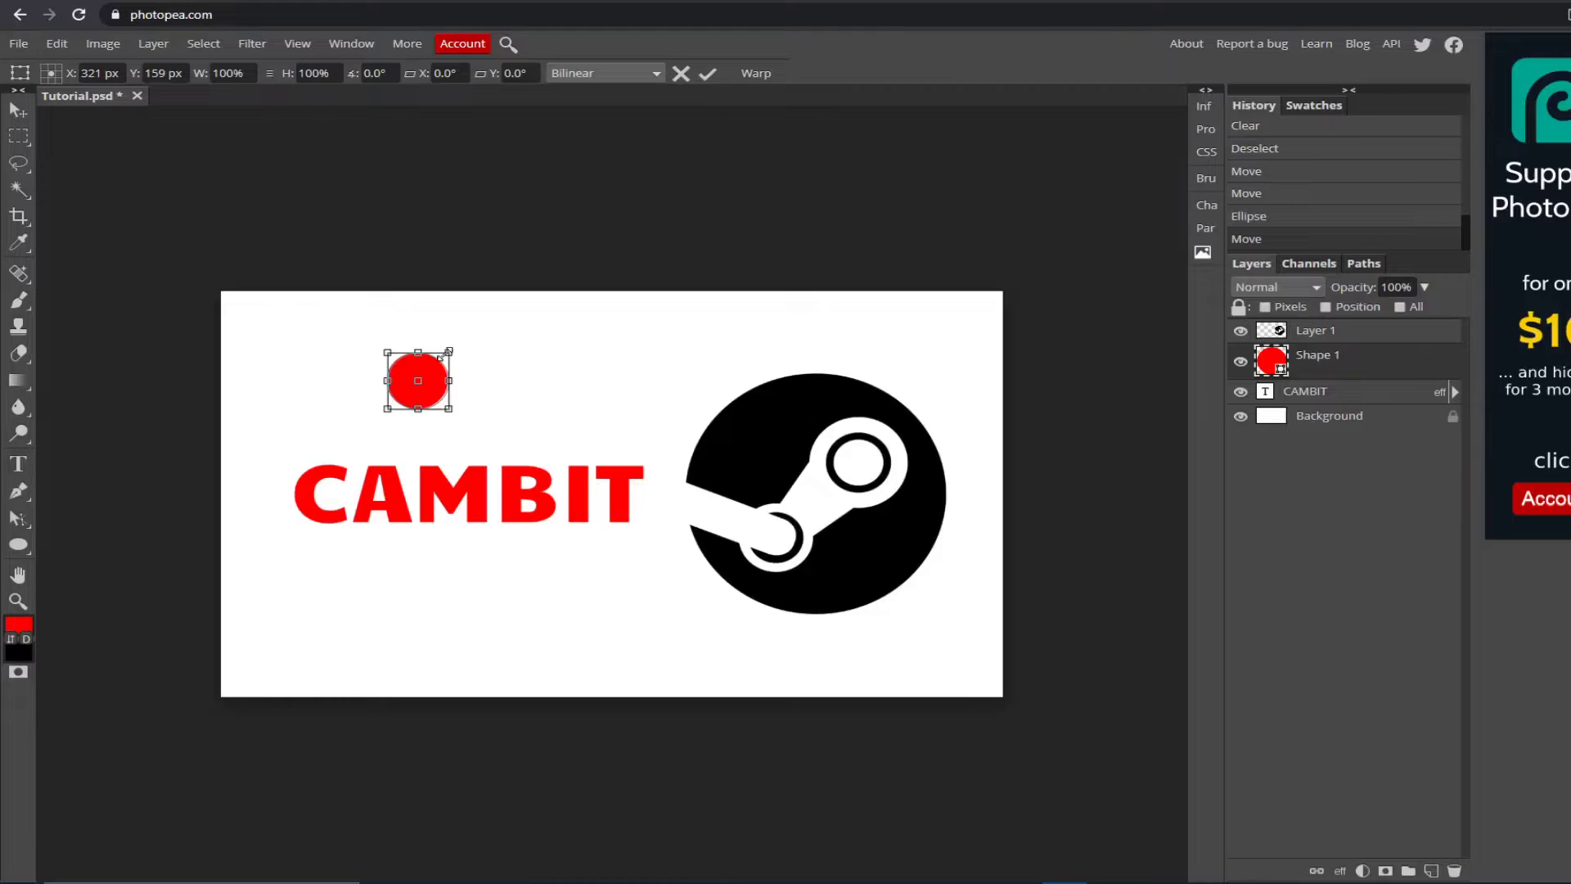
pyautogui.moveTo(447, 353); pyautogui.dragTo(865, 491)
pyautogui.moveTo(848, 484); pyautogui.dragTo(834, 494)
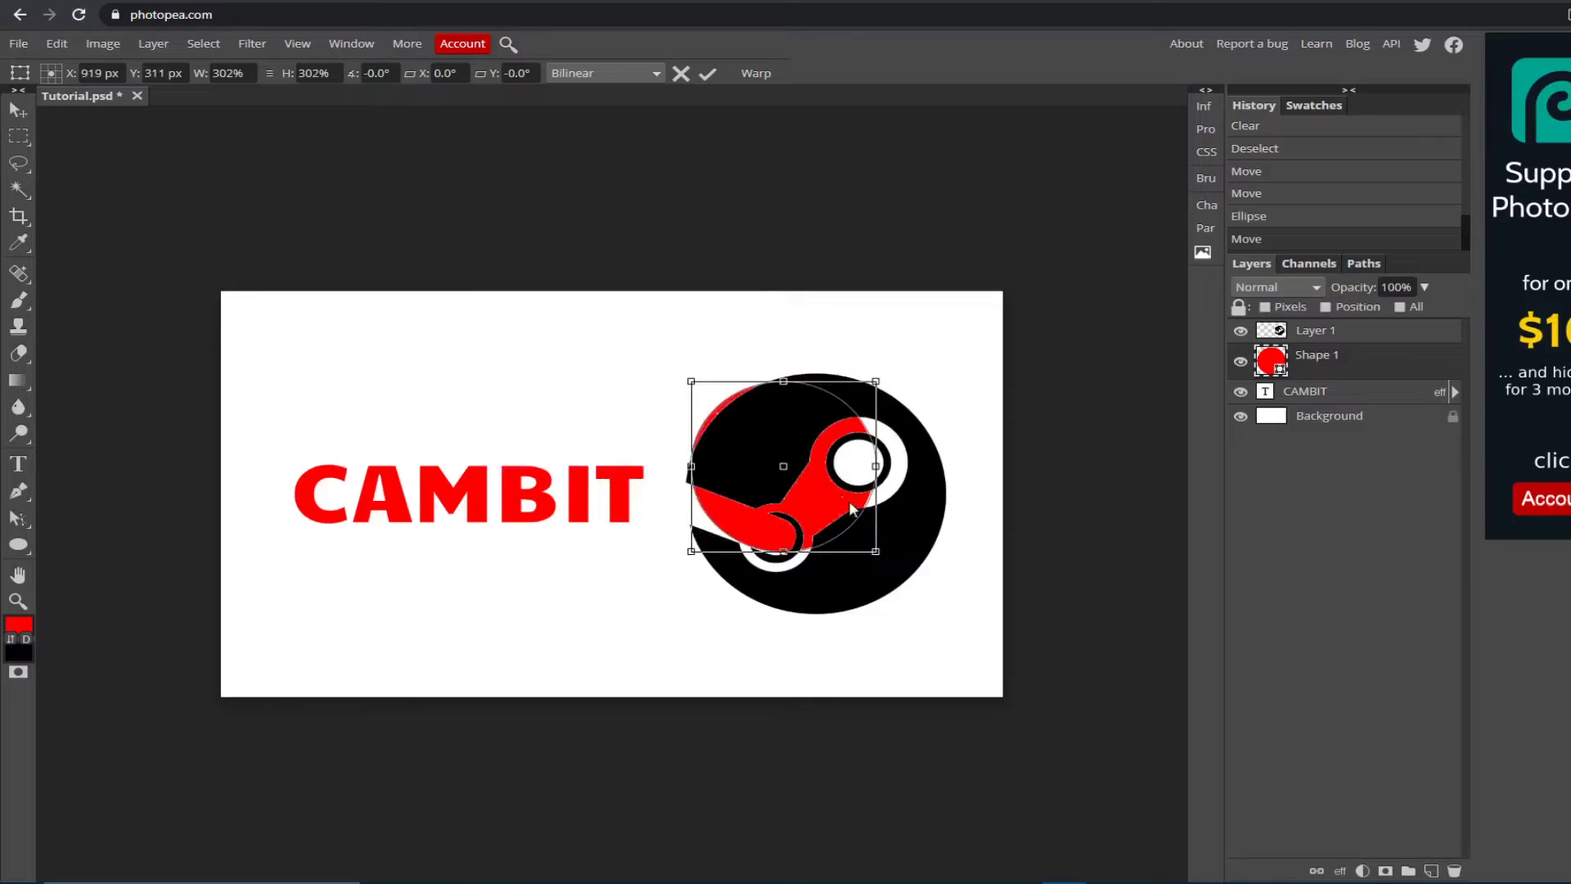
pyautogui.moveTo(876, 551); pyautogui.dragTo(915, 597)
pyautogui.click(707, 73)
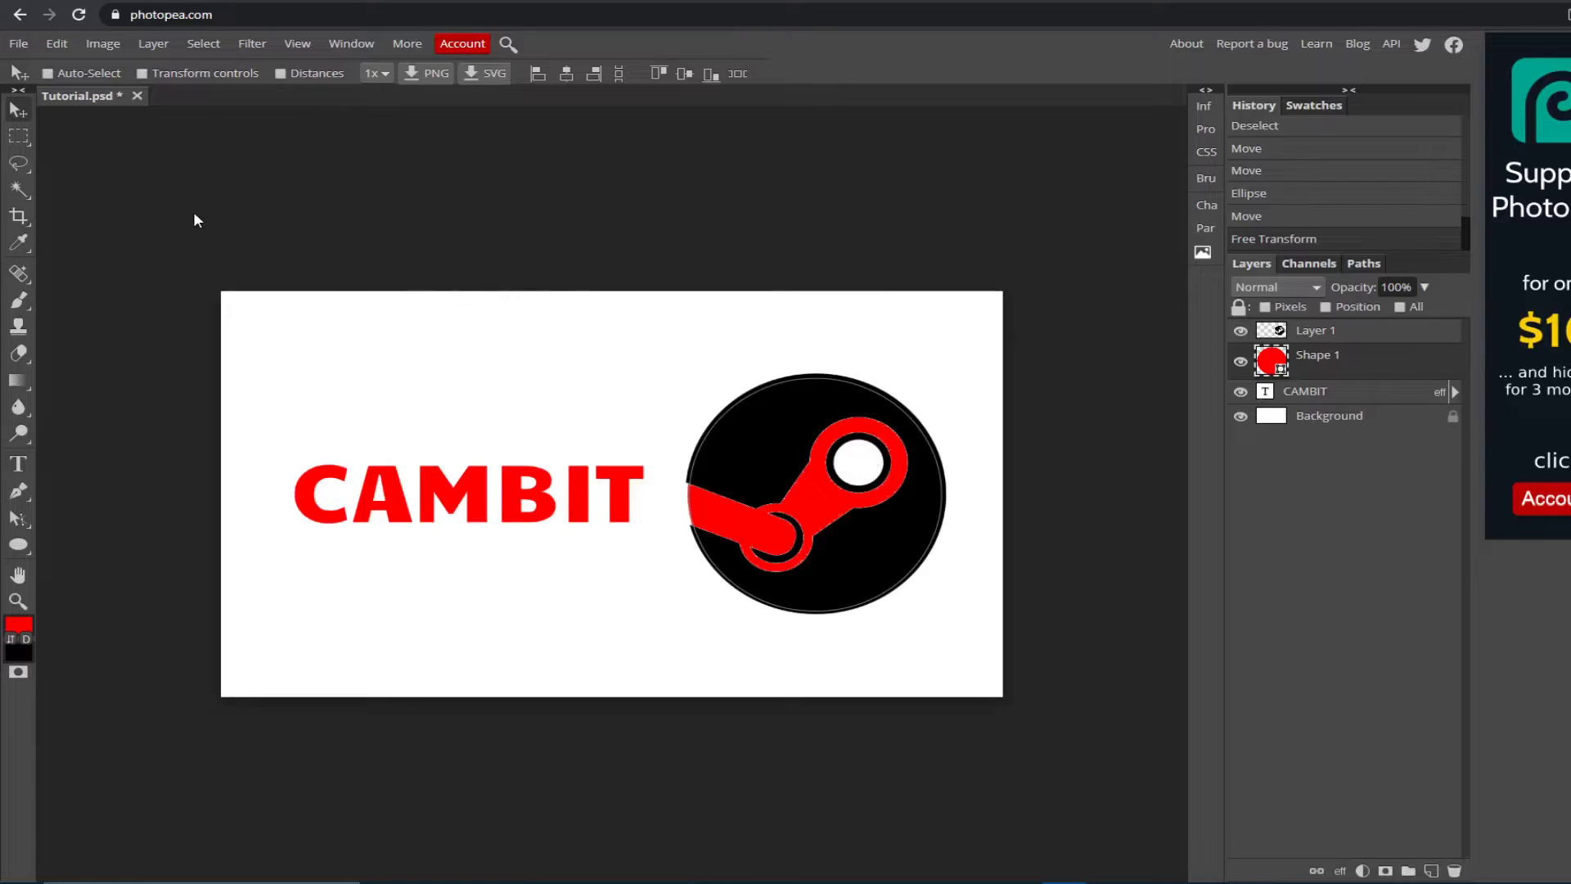
# Step: Select the white disc inside the Steam logo's upper ring on Layer 1 with the Magic Wand, delete it and deselect
pyautogui.click(18, 190)
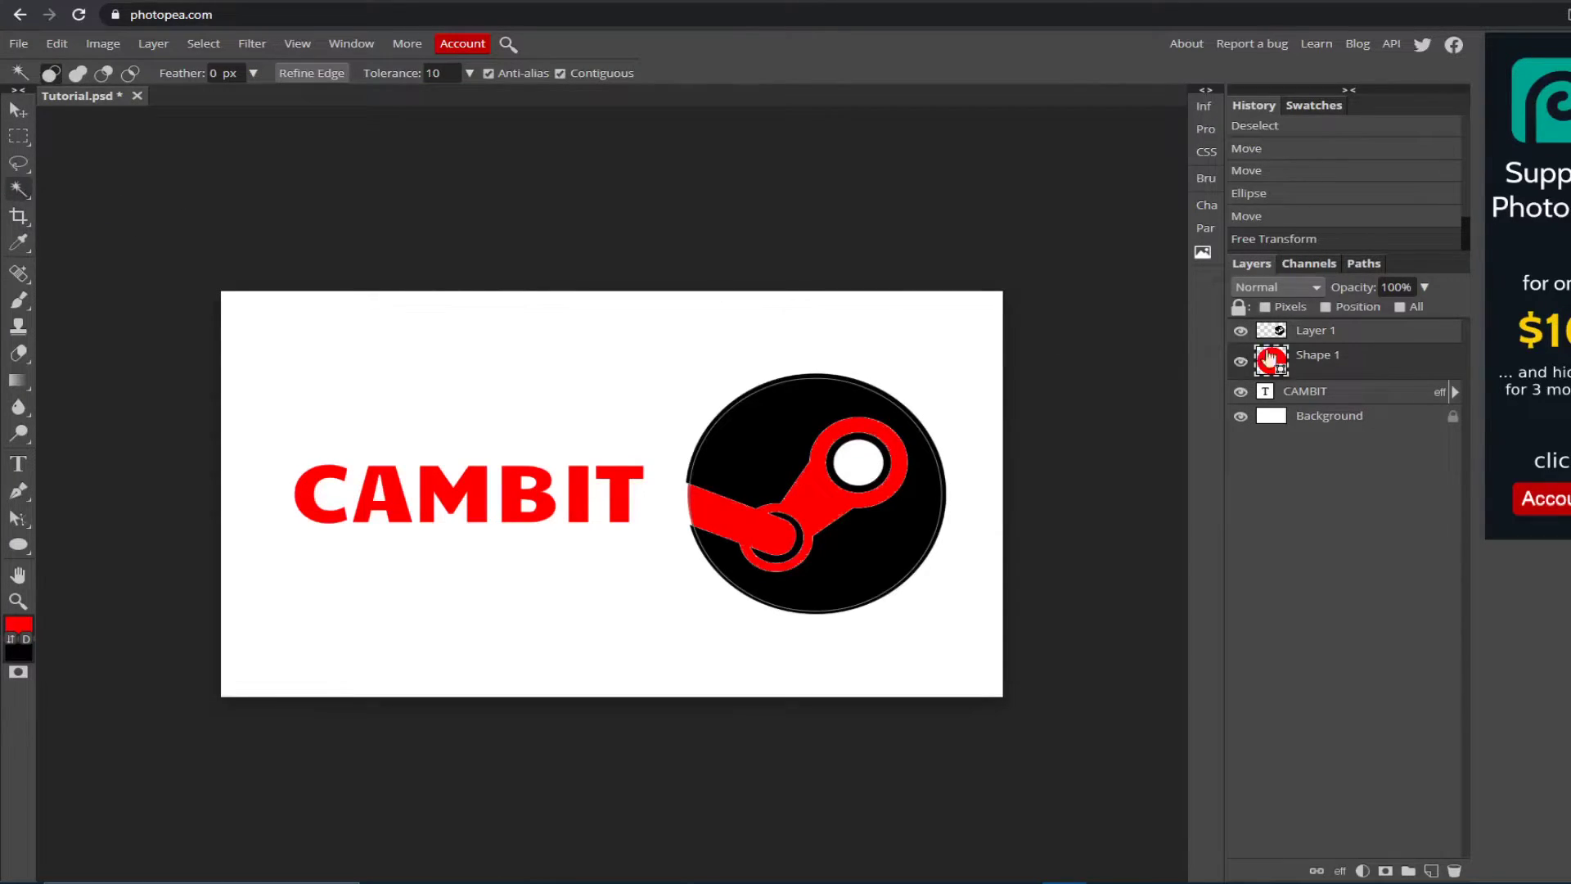
pyautogui.click(1332, 332)
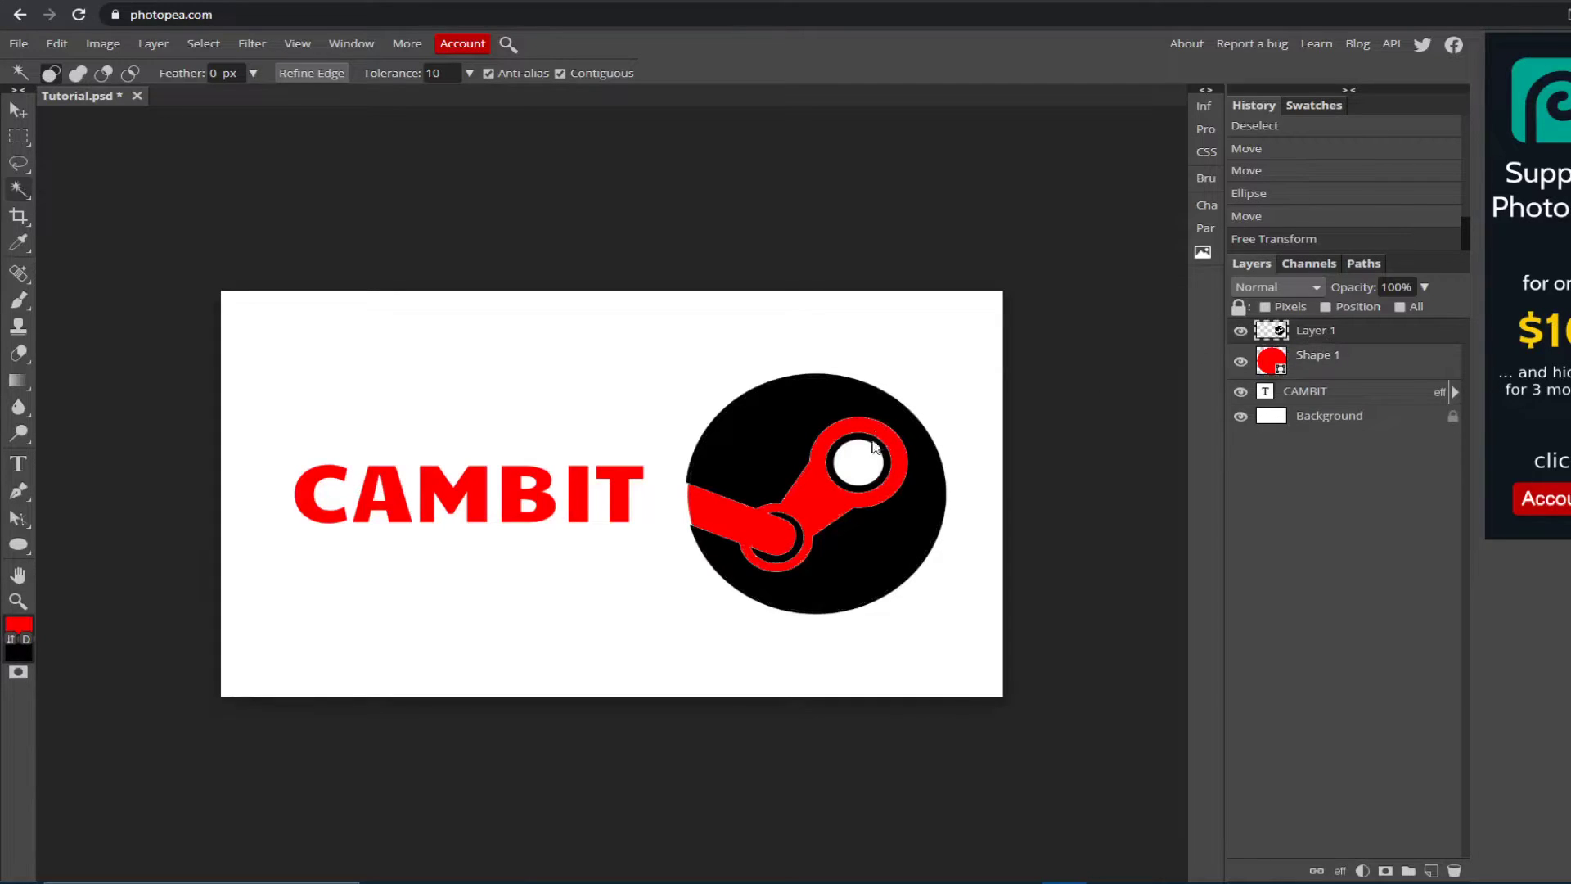
pyautogui.click(865, 473)
pyautogui.press('Delete')
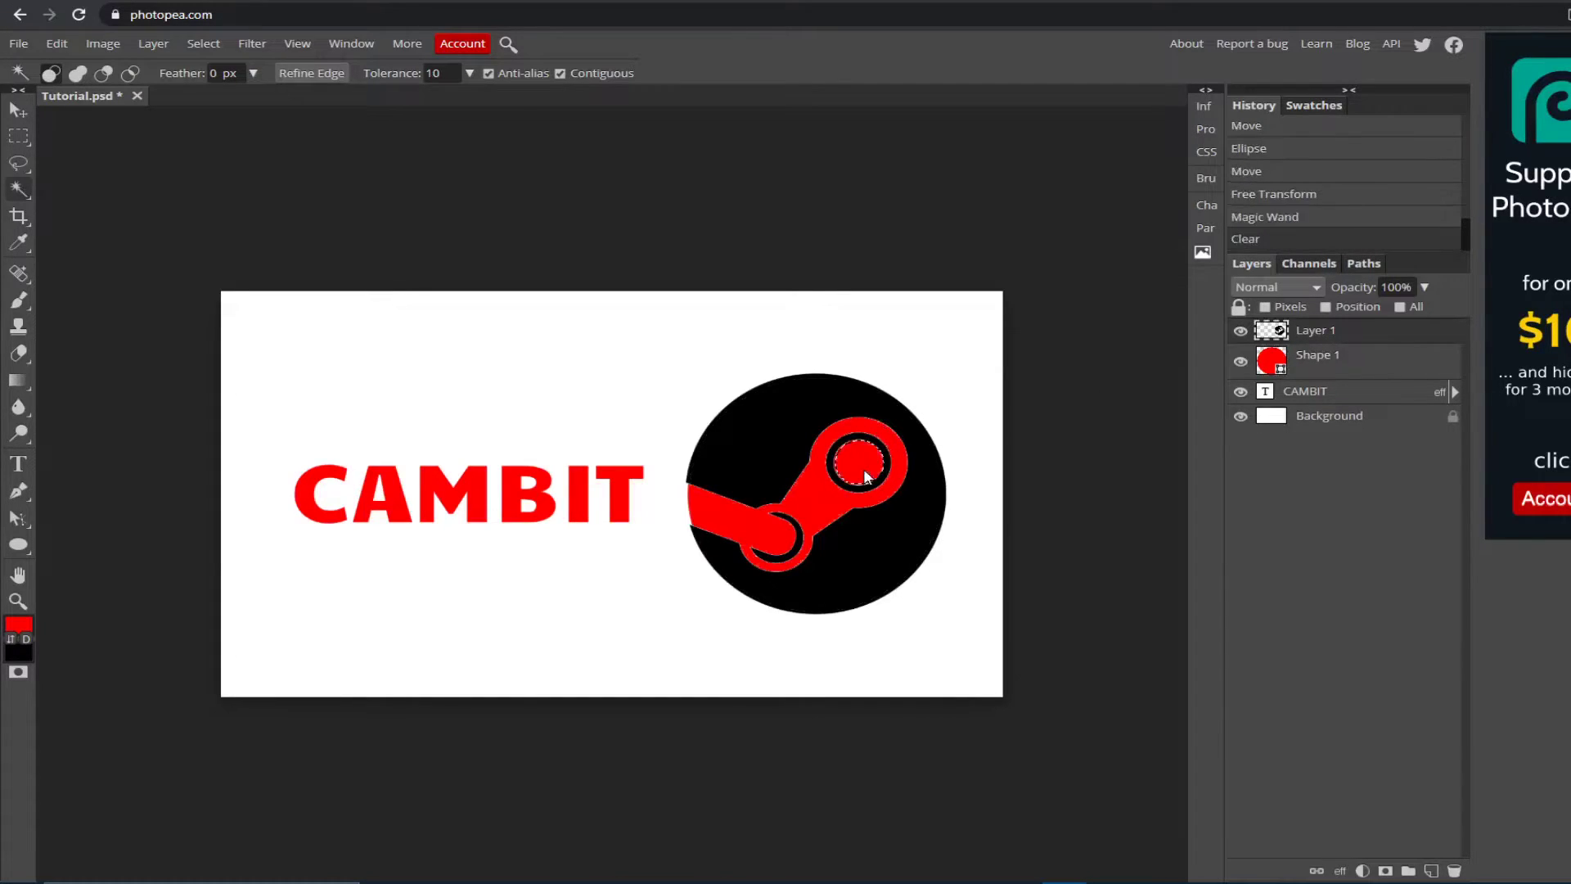
pyautogui.hotkey('ctrl', 'd')
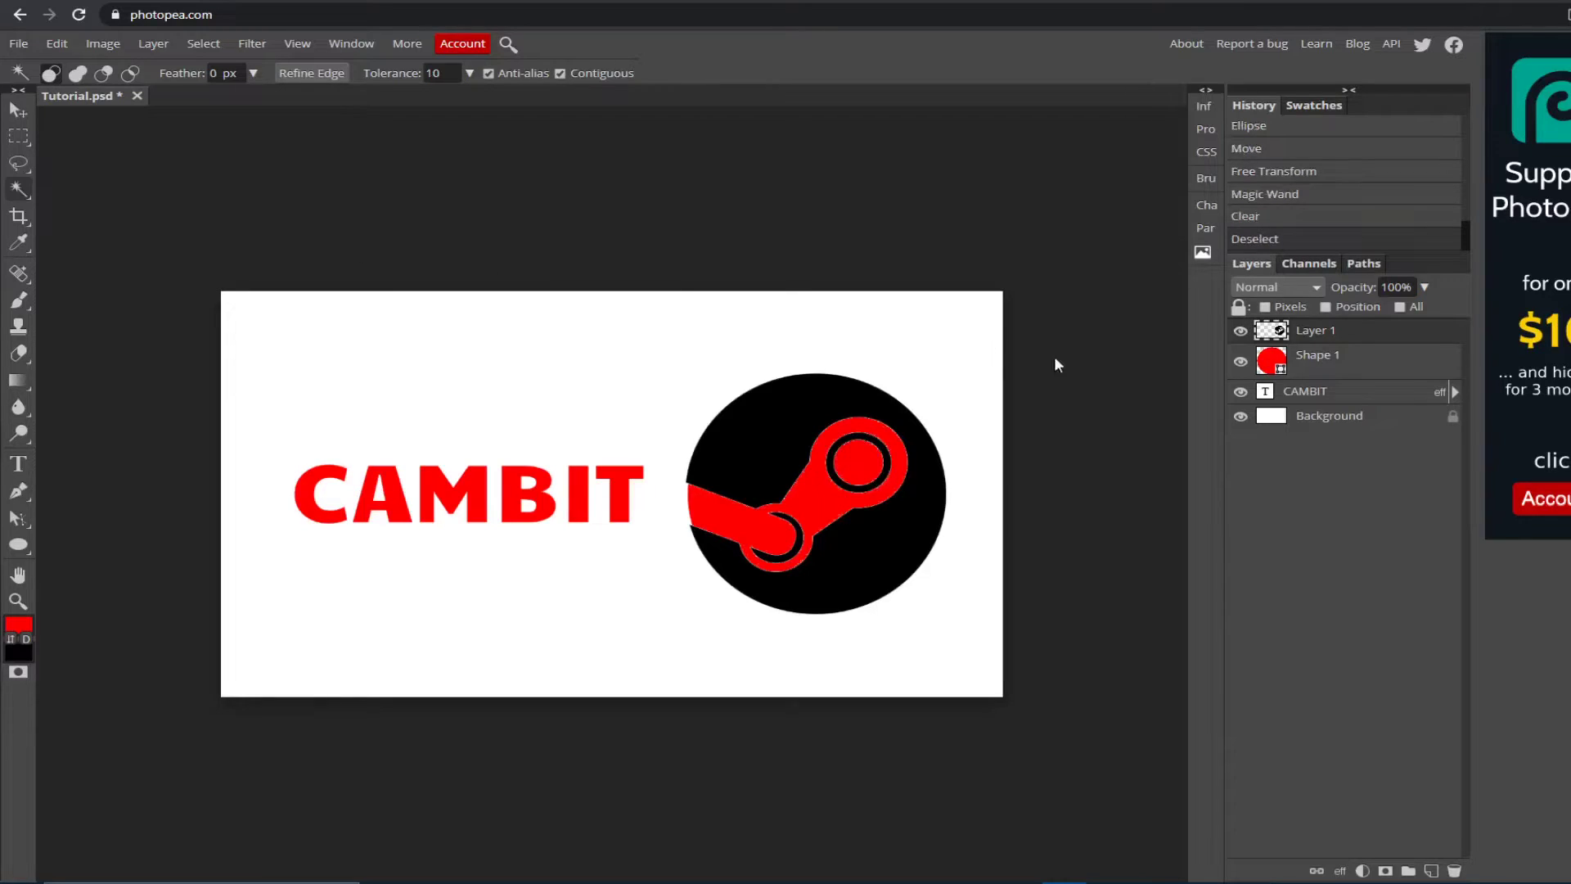
# Step: Examine the Steam logo's edges against the red circle up close, and the composition as a whole
pyautogui.click(33, 600)
pyautogui.click(664, 539)
pyautogui.click(901, 508)
pyautogui.click(933, 494)
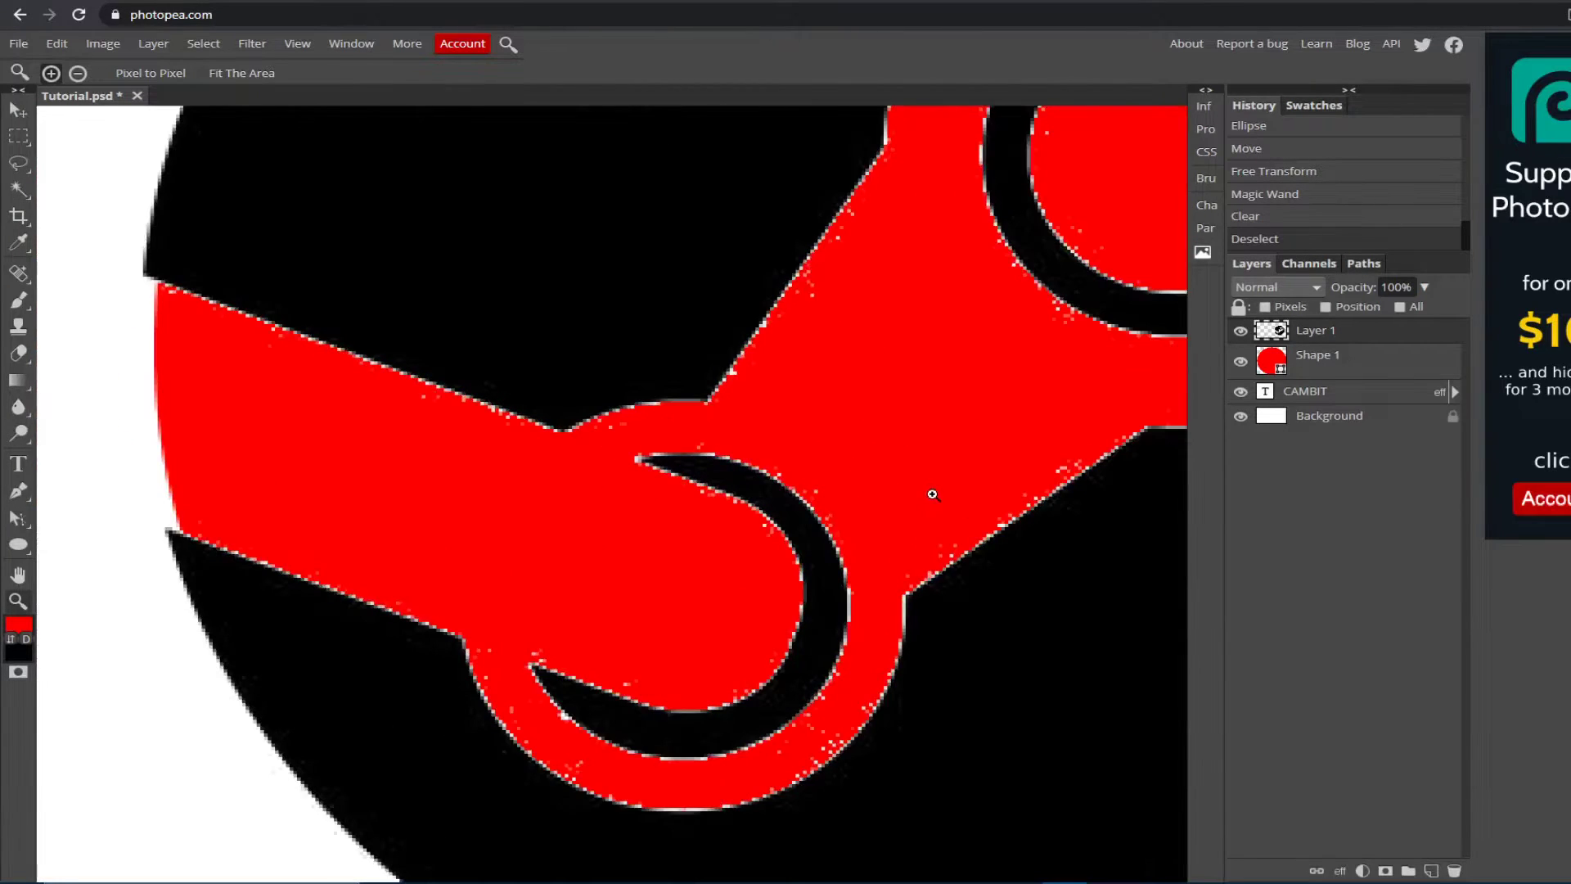
pyautogui.scroll(5, 933, 494)
pyautogui.scroll(-8, 1010, 460)
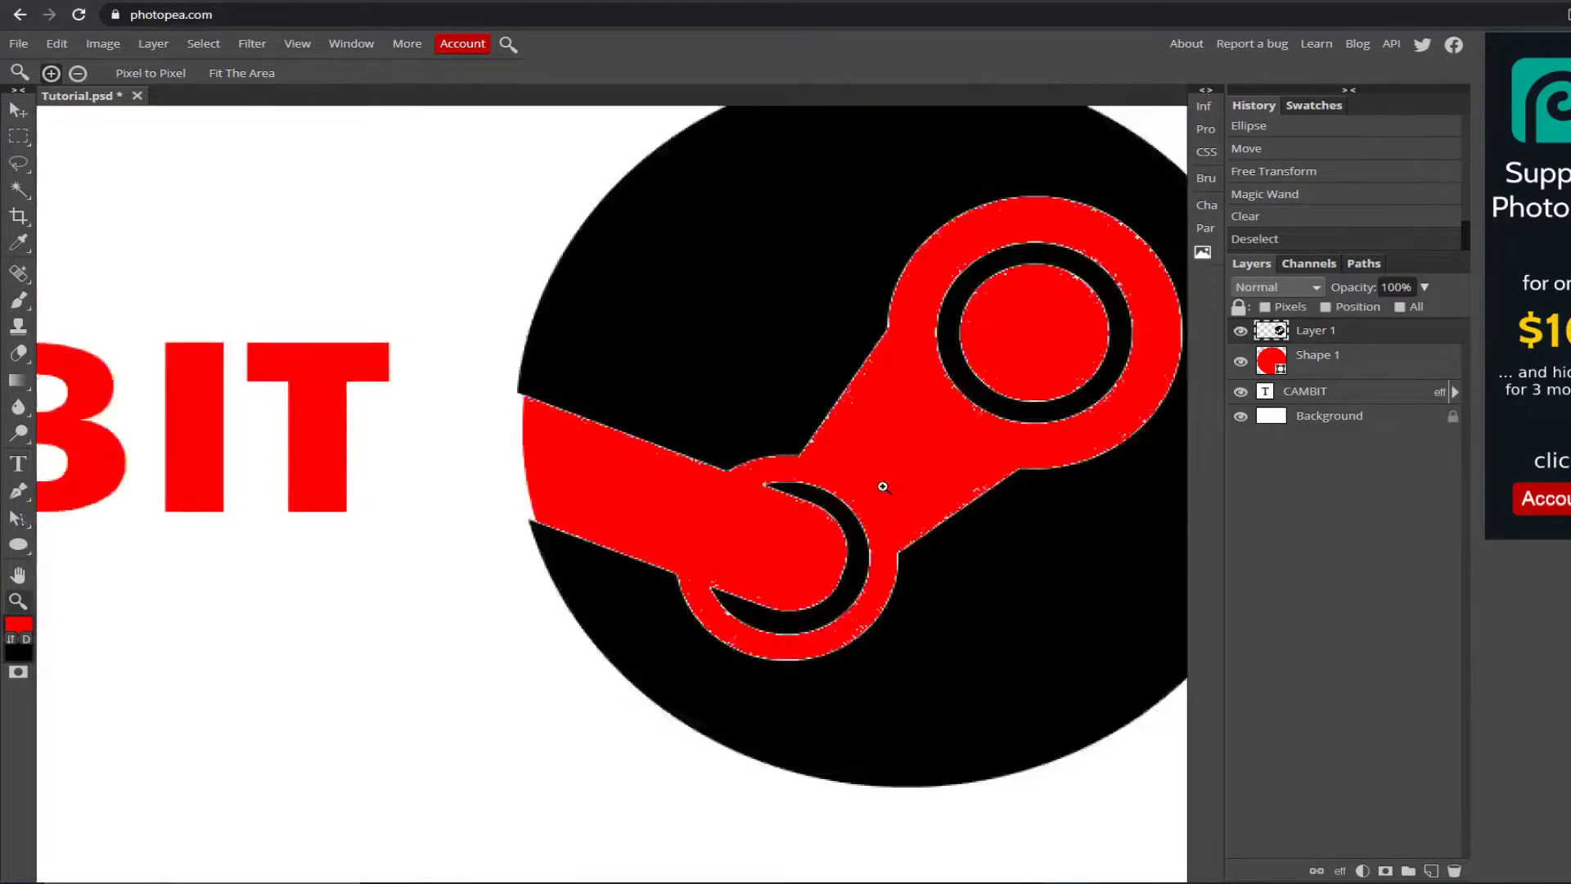
pyautogui.scroll(-4, 889, 495)
pyautogui.scroll(1, 737, 516)
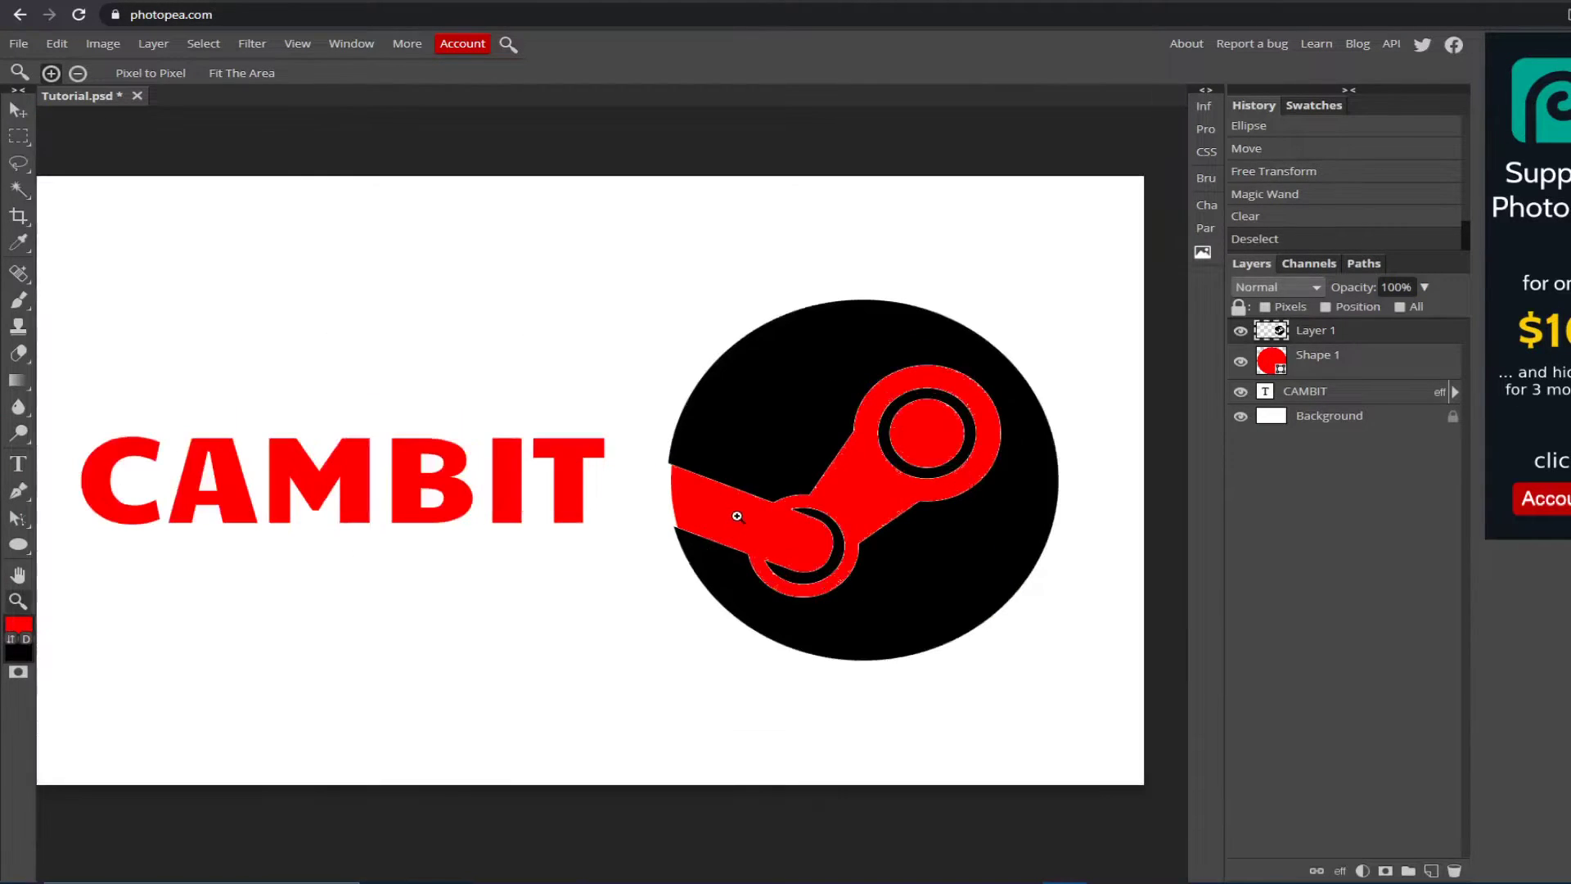
pyautogui.scroll(1, 470, 483)
pyautogui.scroll(-1, 471, 484)
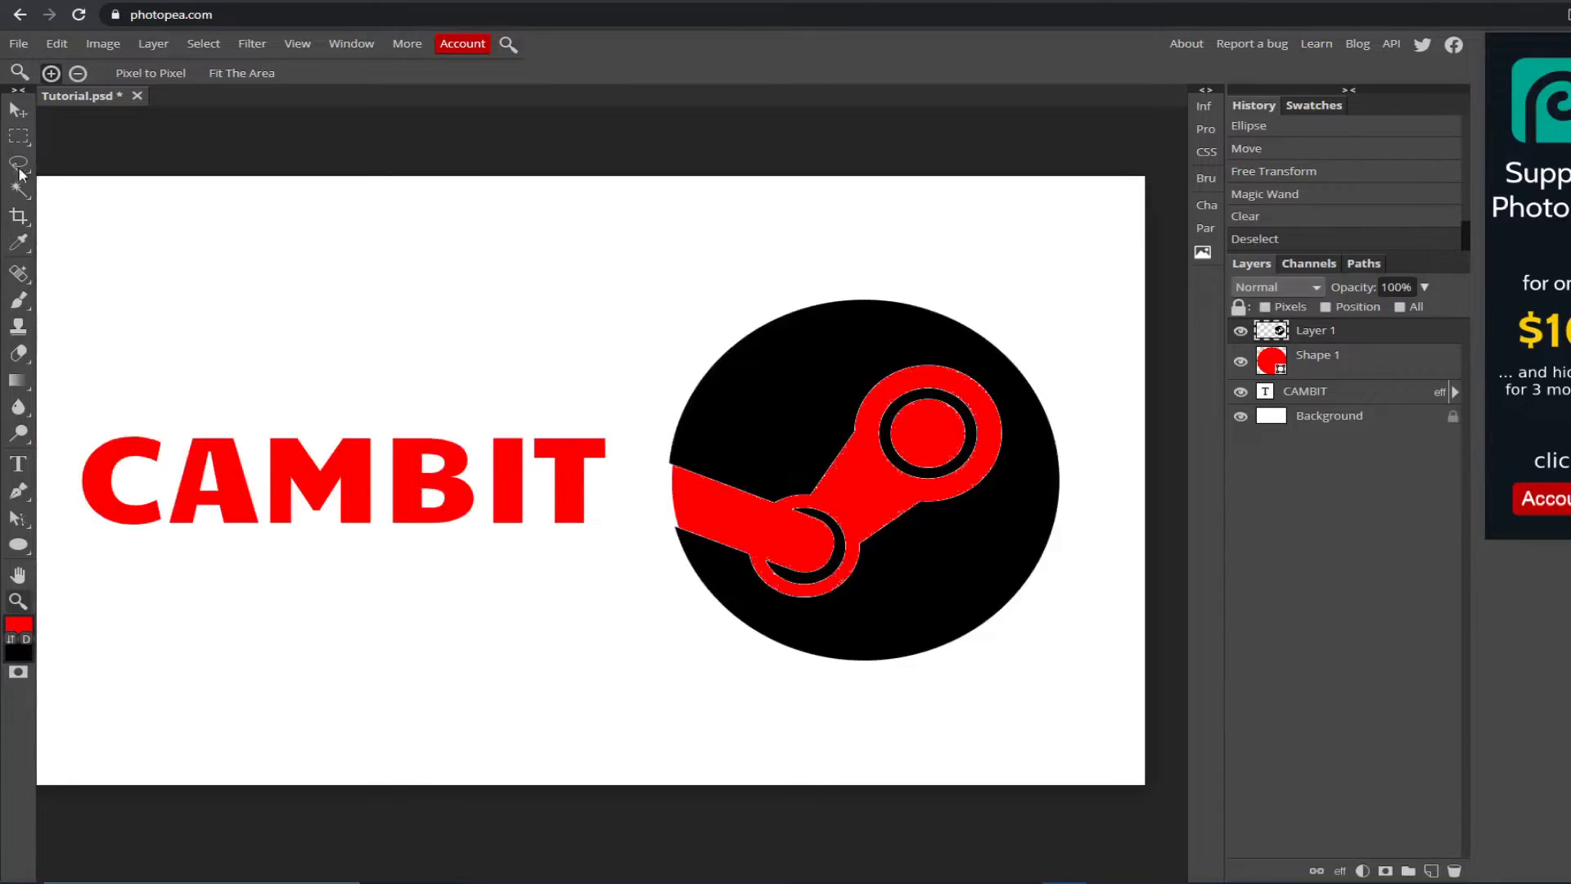
pyautogui.scroll(-1, 234, 261)
pyautogui.scroll(1, 253, 264)
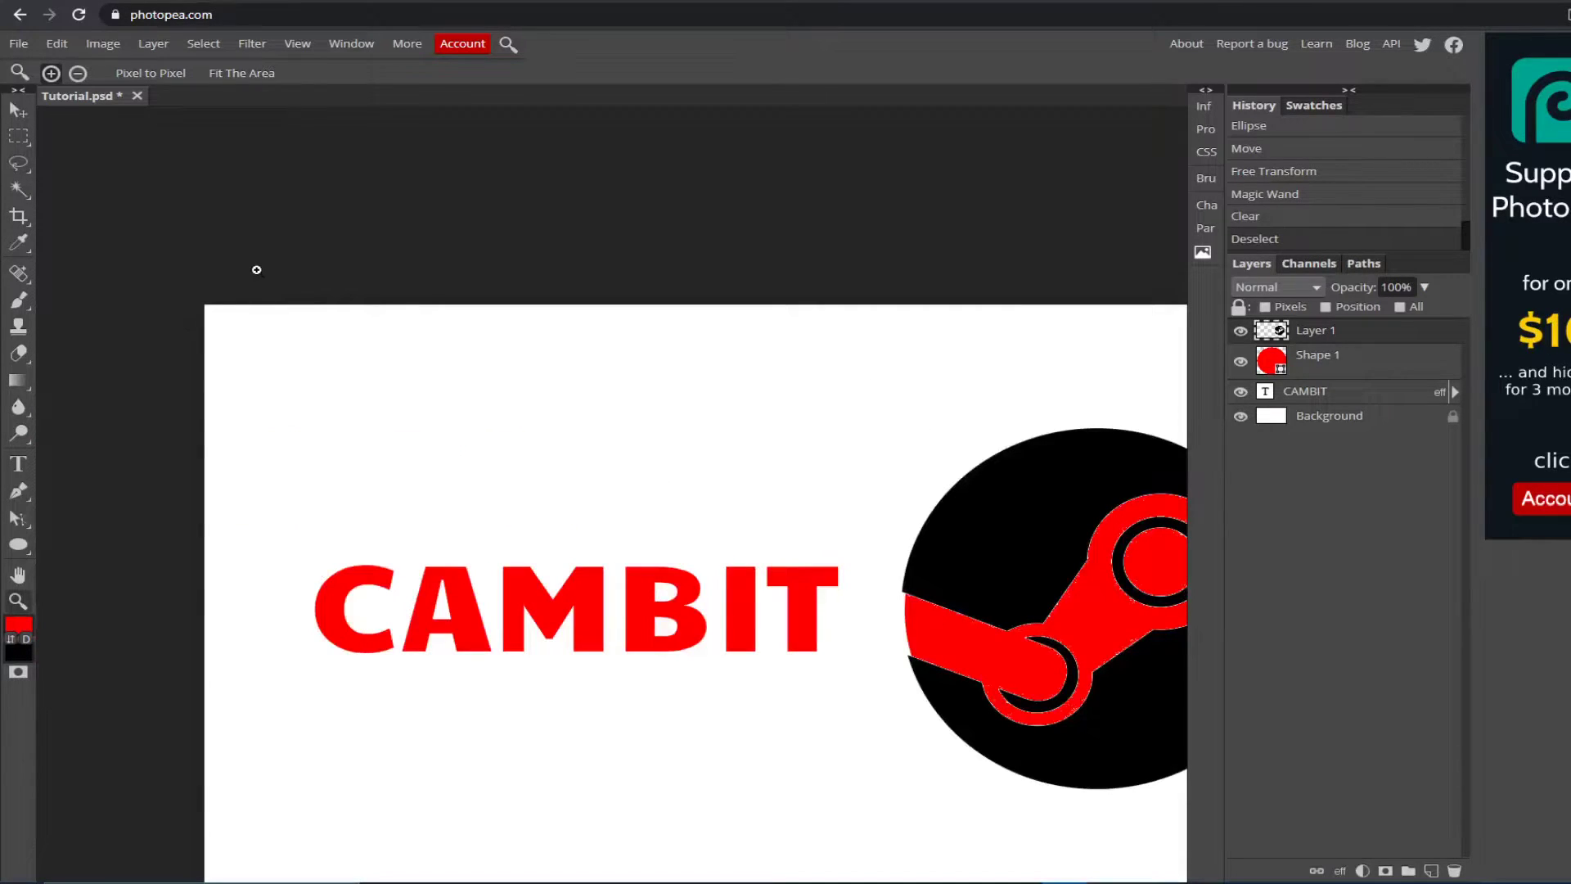
pyautogui.scroll(-1, 256, 270)
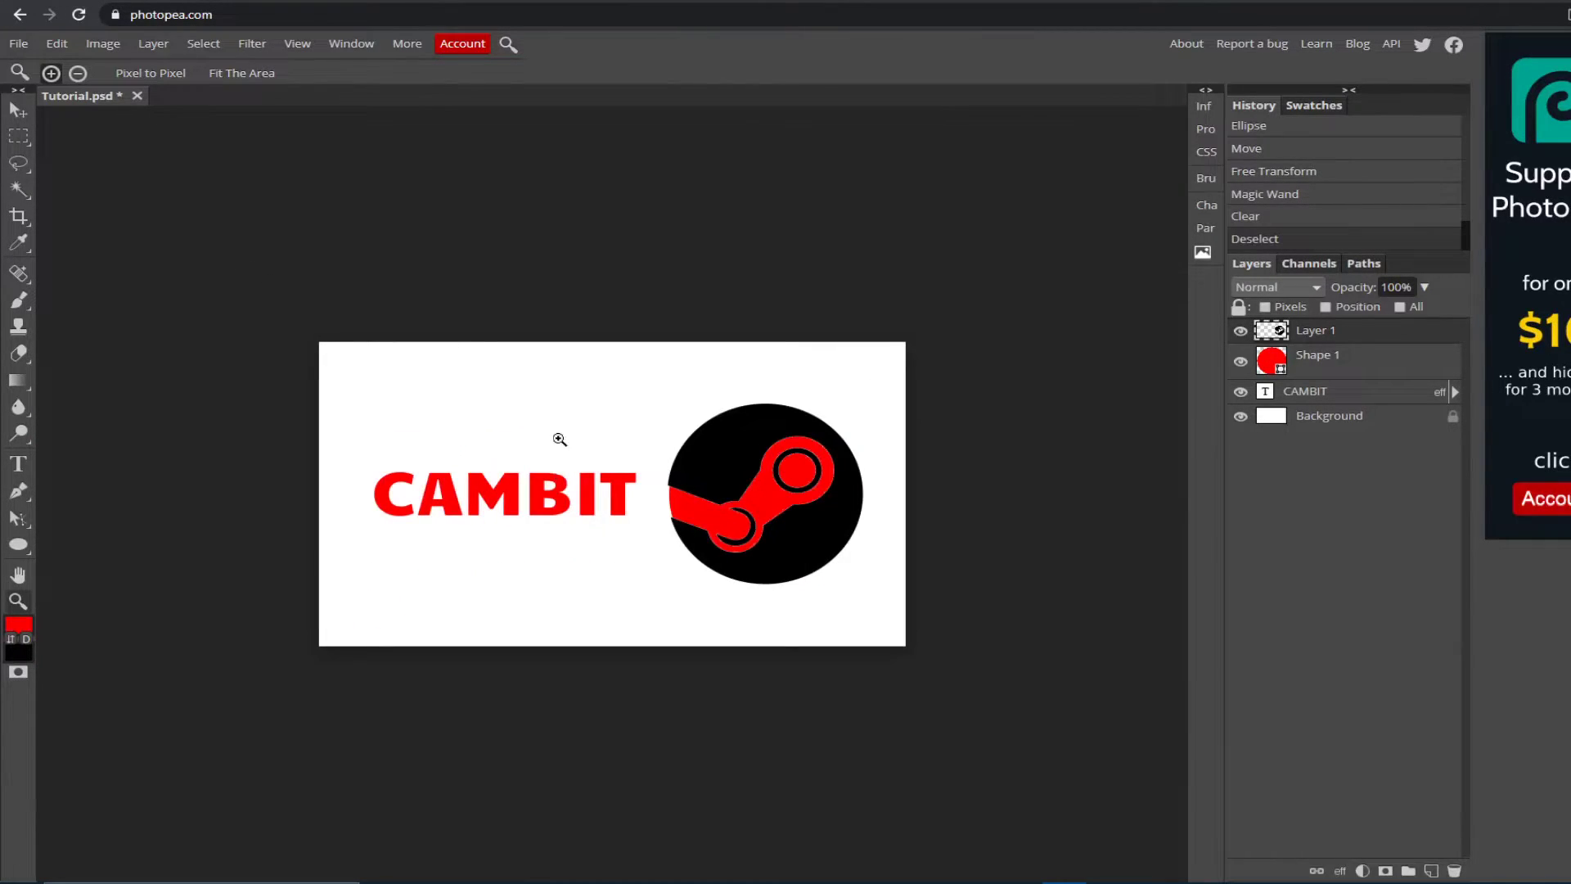
pyautogui.scroll(1, 544, 431)
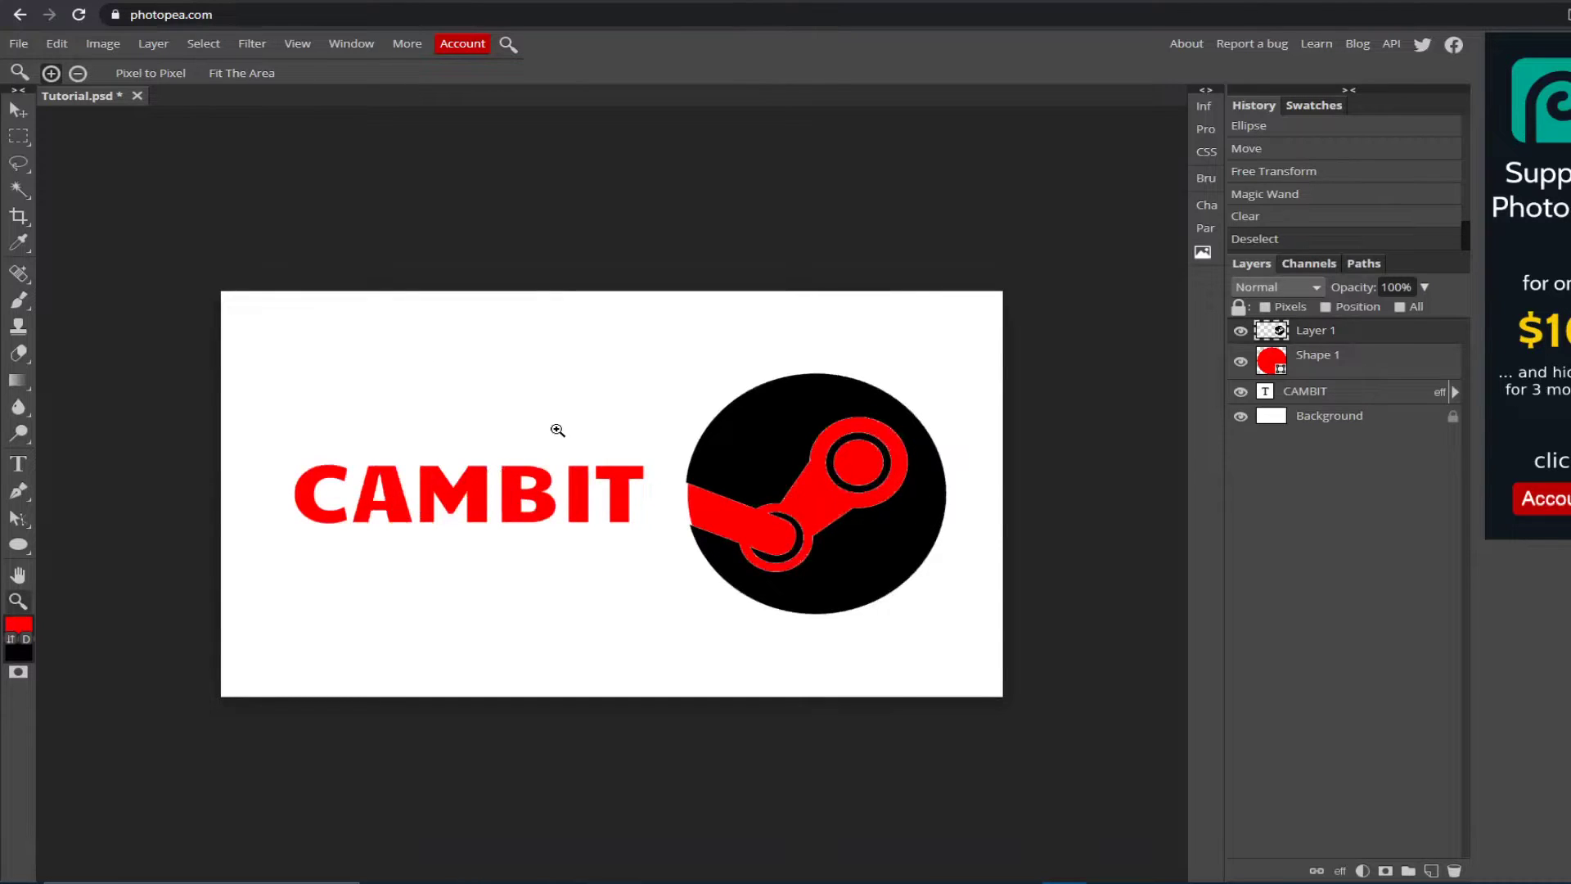
pyautogui.scroll(1, 560, 430)
pyautogui.scroll(-1, 564, 433)
pyautogui.click(20, 109)
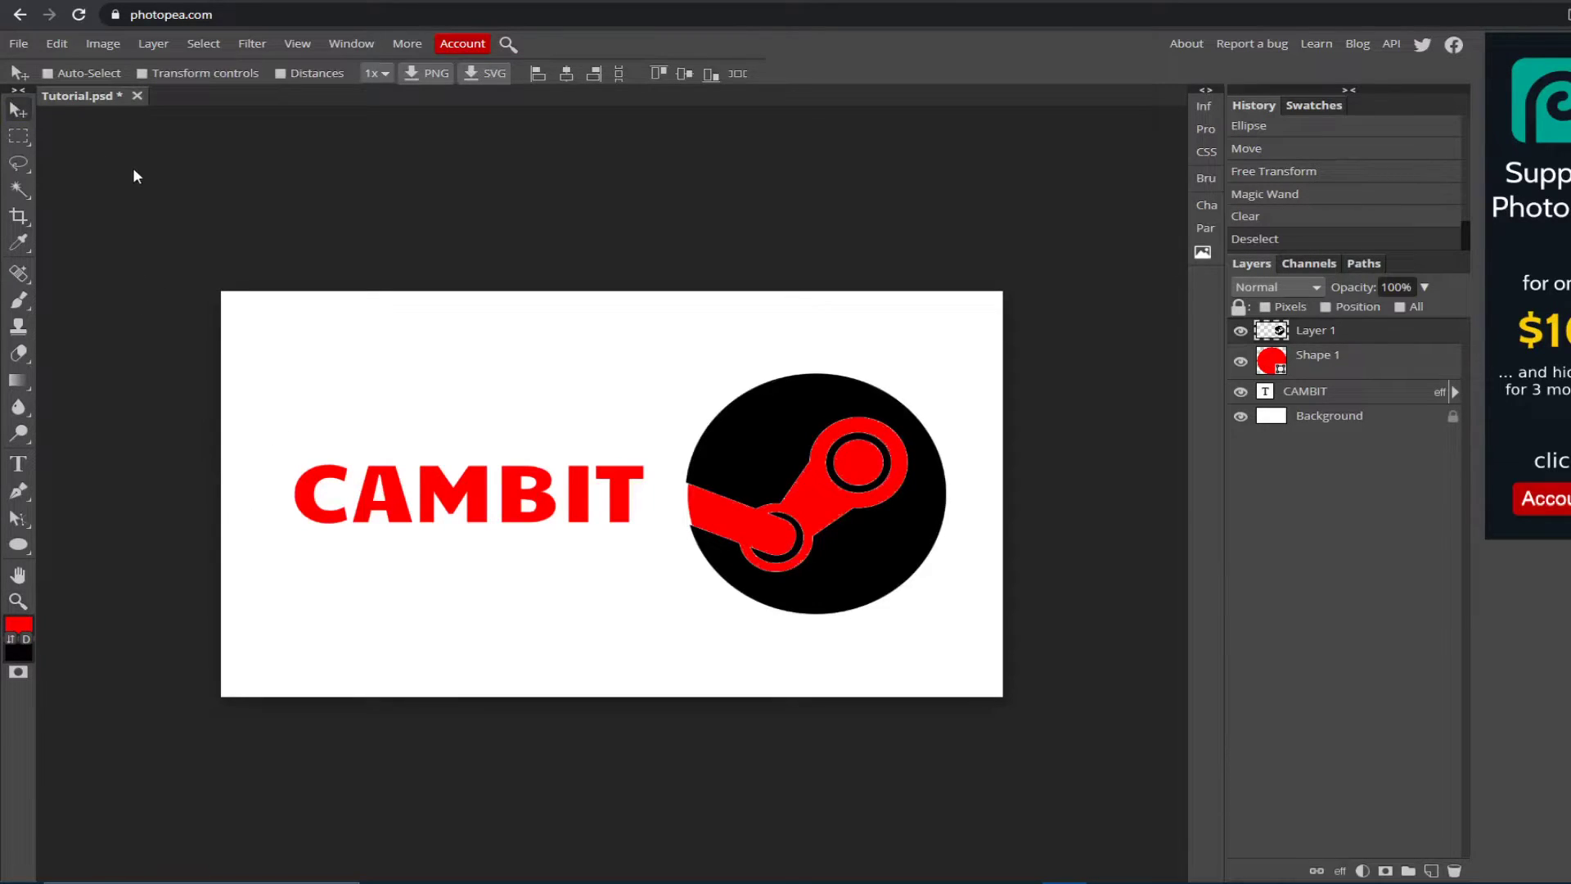
# Step: Try a freehand red brush stroke across the text and logo on Layer 1, and undo it
pyautogui.press('b')
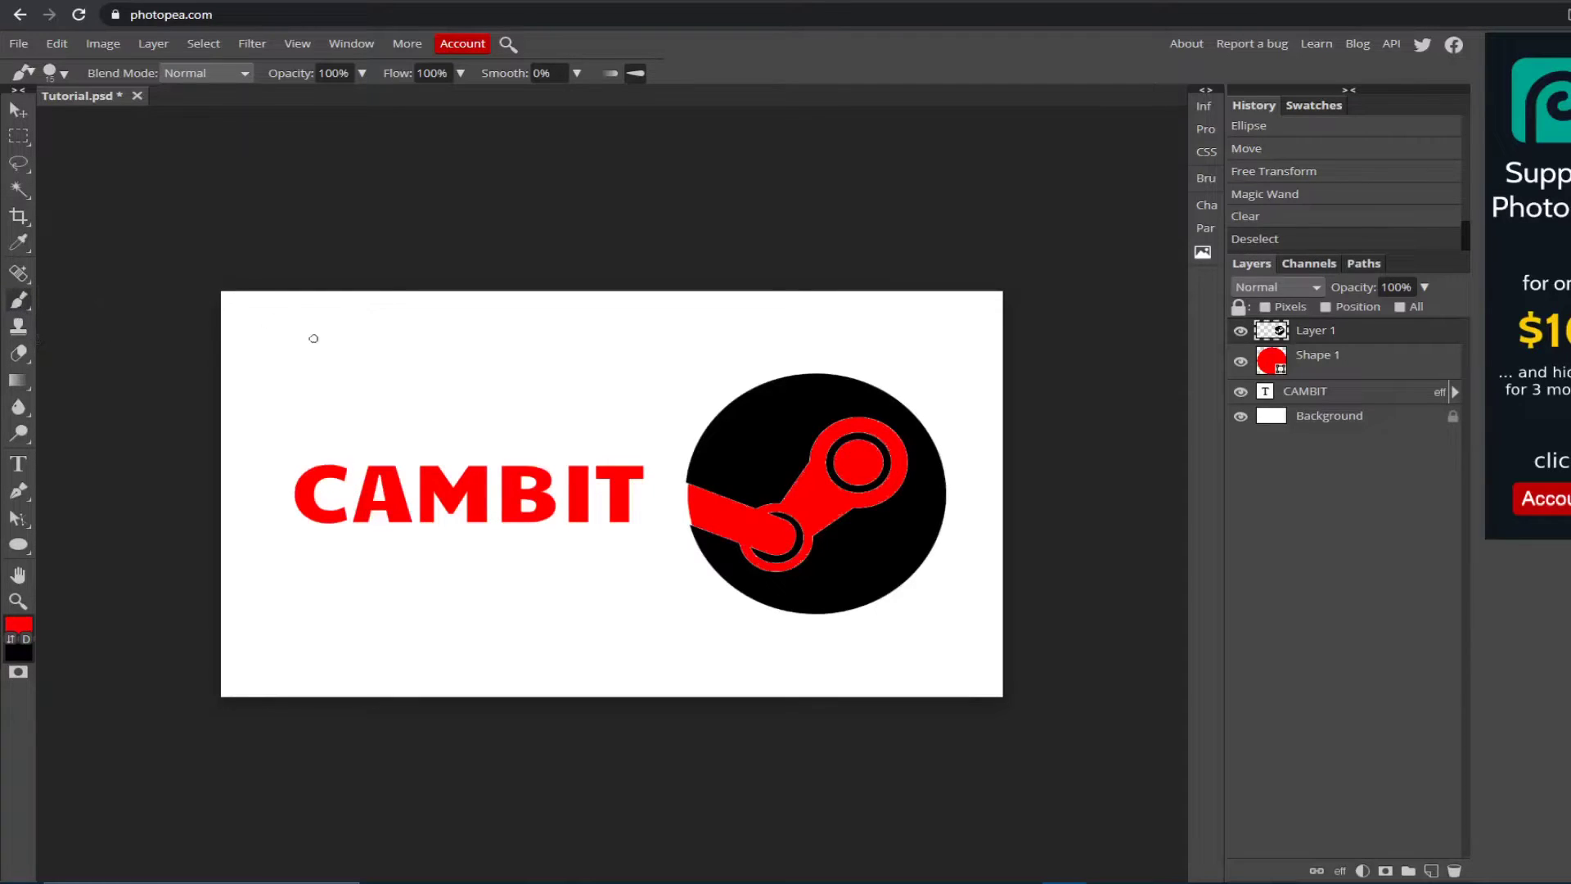
pyautogui.moveTo(346, 426)
pyautogui.mouseDown()
pyautogui.moveTo(412, 378)
pyautogui.moveTo(518, 437)
pyautogui.moveTo(667, 360)
pyautogui.moveTo(707, 316)
pyautogui.moveTo(788, 399)
pyautogui.moveTo(499, 592)
pyautogui.moveTo(688, 641)
pyautogui.moveTo(355, 554)
pyautogui.moveTo(491, 421)
pyautogui.mouseUp()
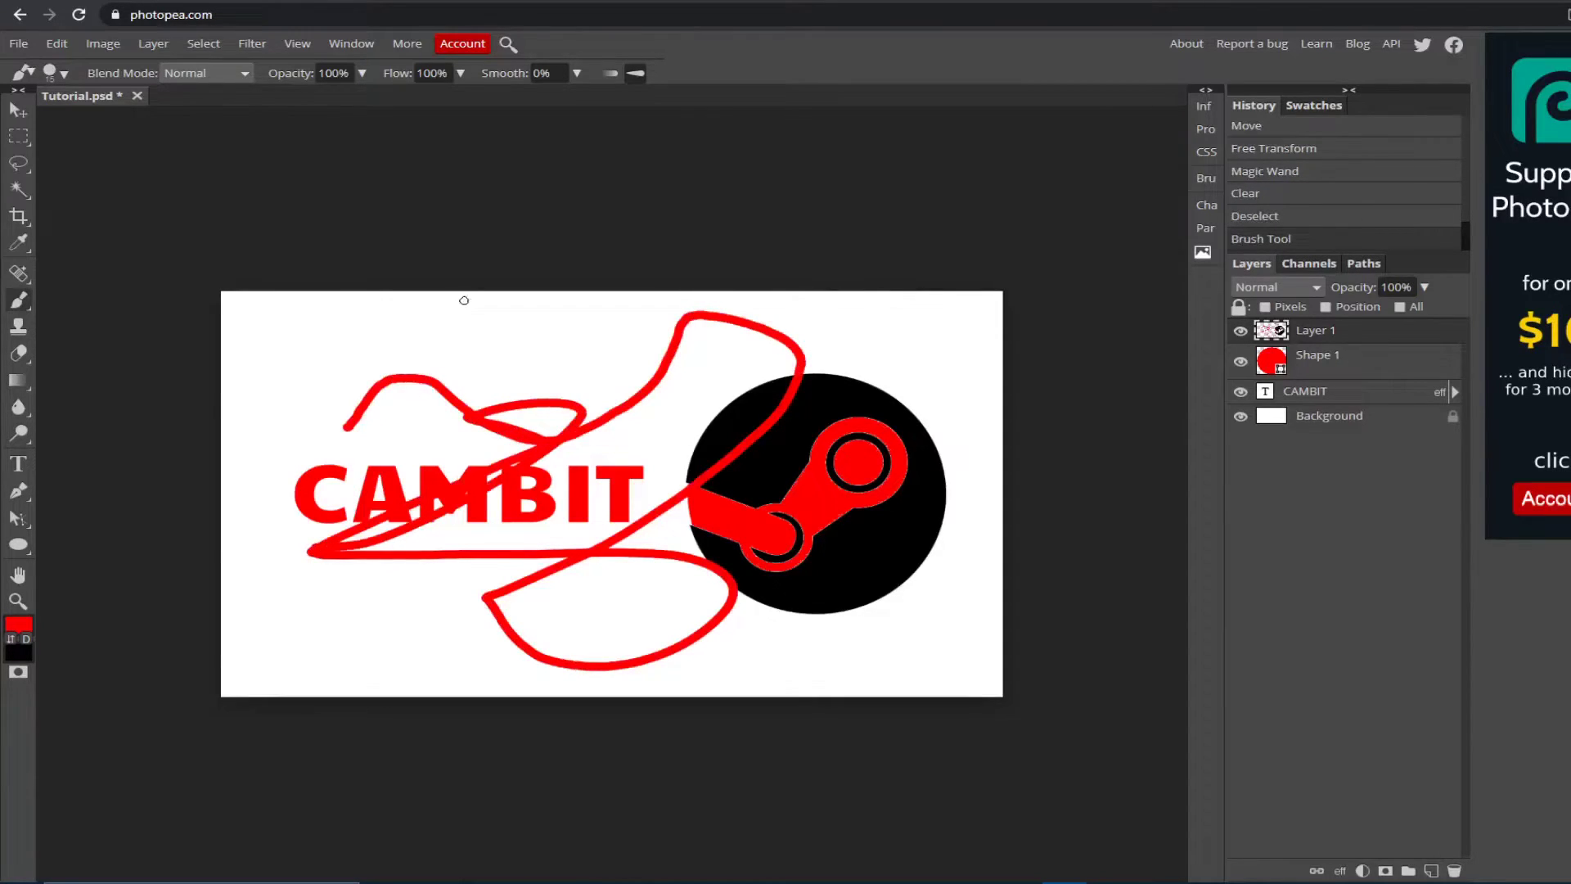
pyautogui.hotkey('ctrl', 'z')
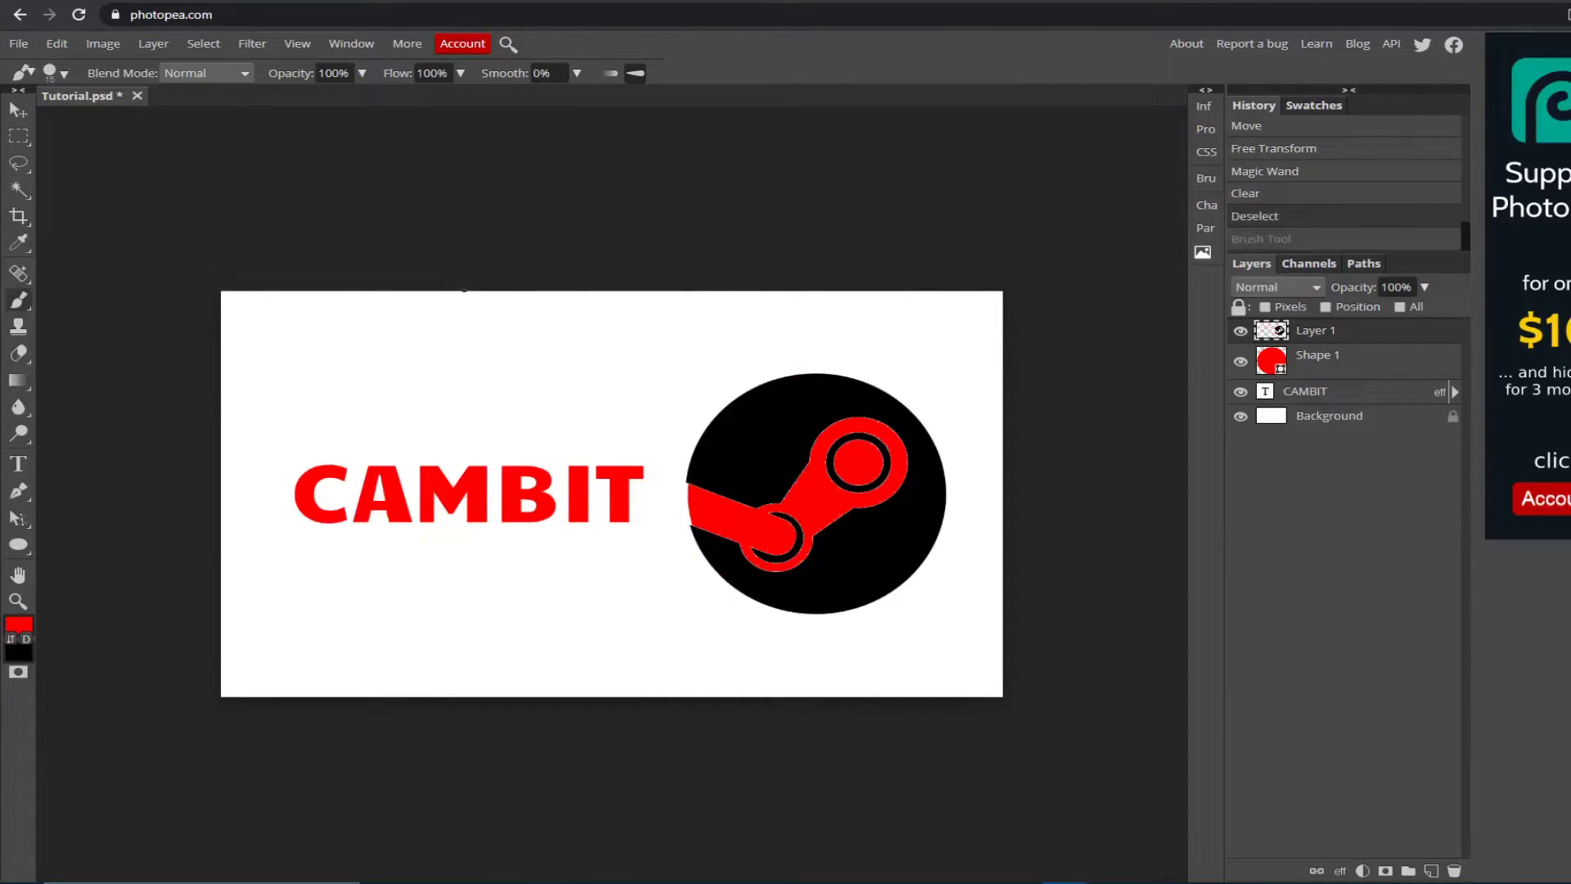
# Step: Set the brush to 397 px with 40% hardness and paint a soft red blob above the CAMBIT text
pyautogui.click(20, 45)
pyautogui.moveTo(67, 44)
pyautogui.click(59, 73)
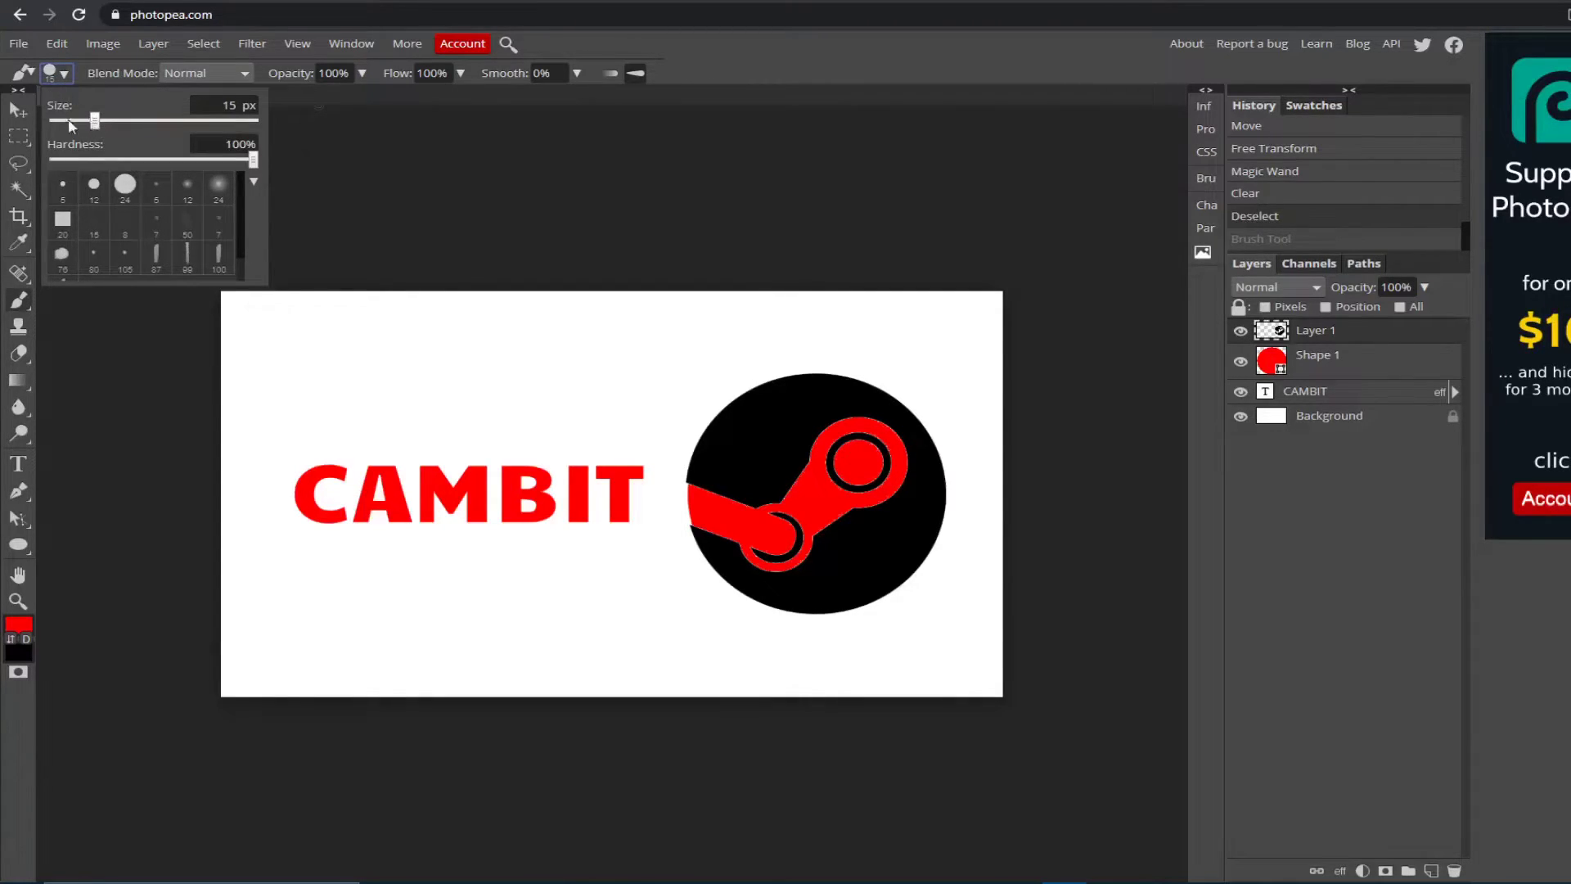
pyautogui.moveTo(145, 120); pyautogui.dragTo(214, 120)
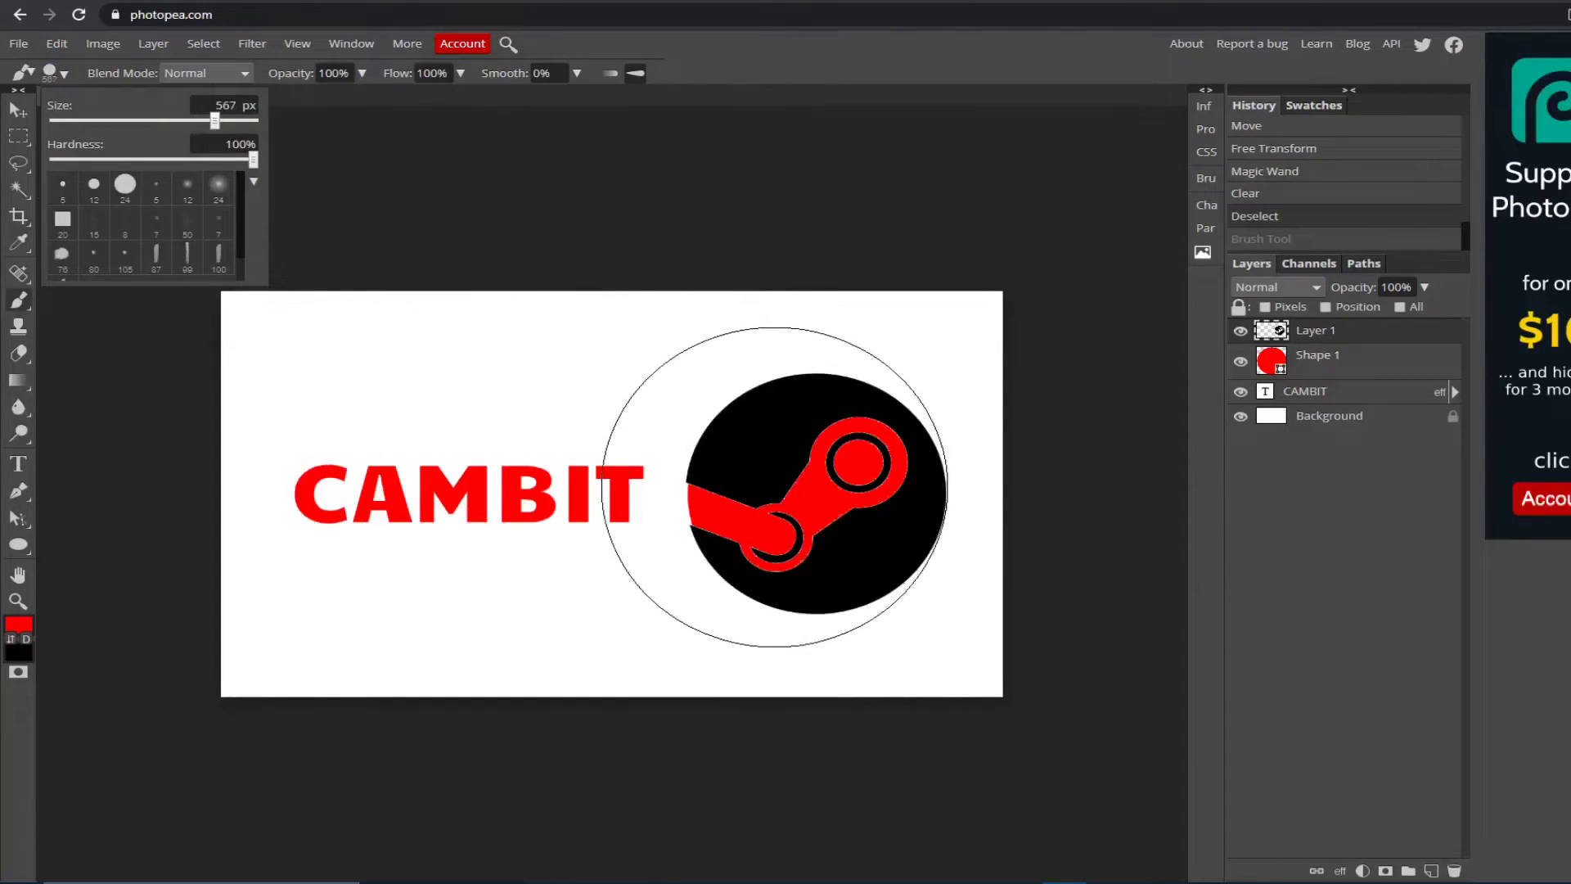
pyautogui.moveTo(215, 121); pyautogui.dragTo(196, 120)
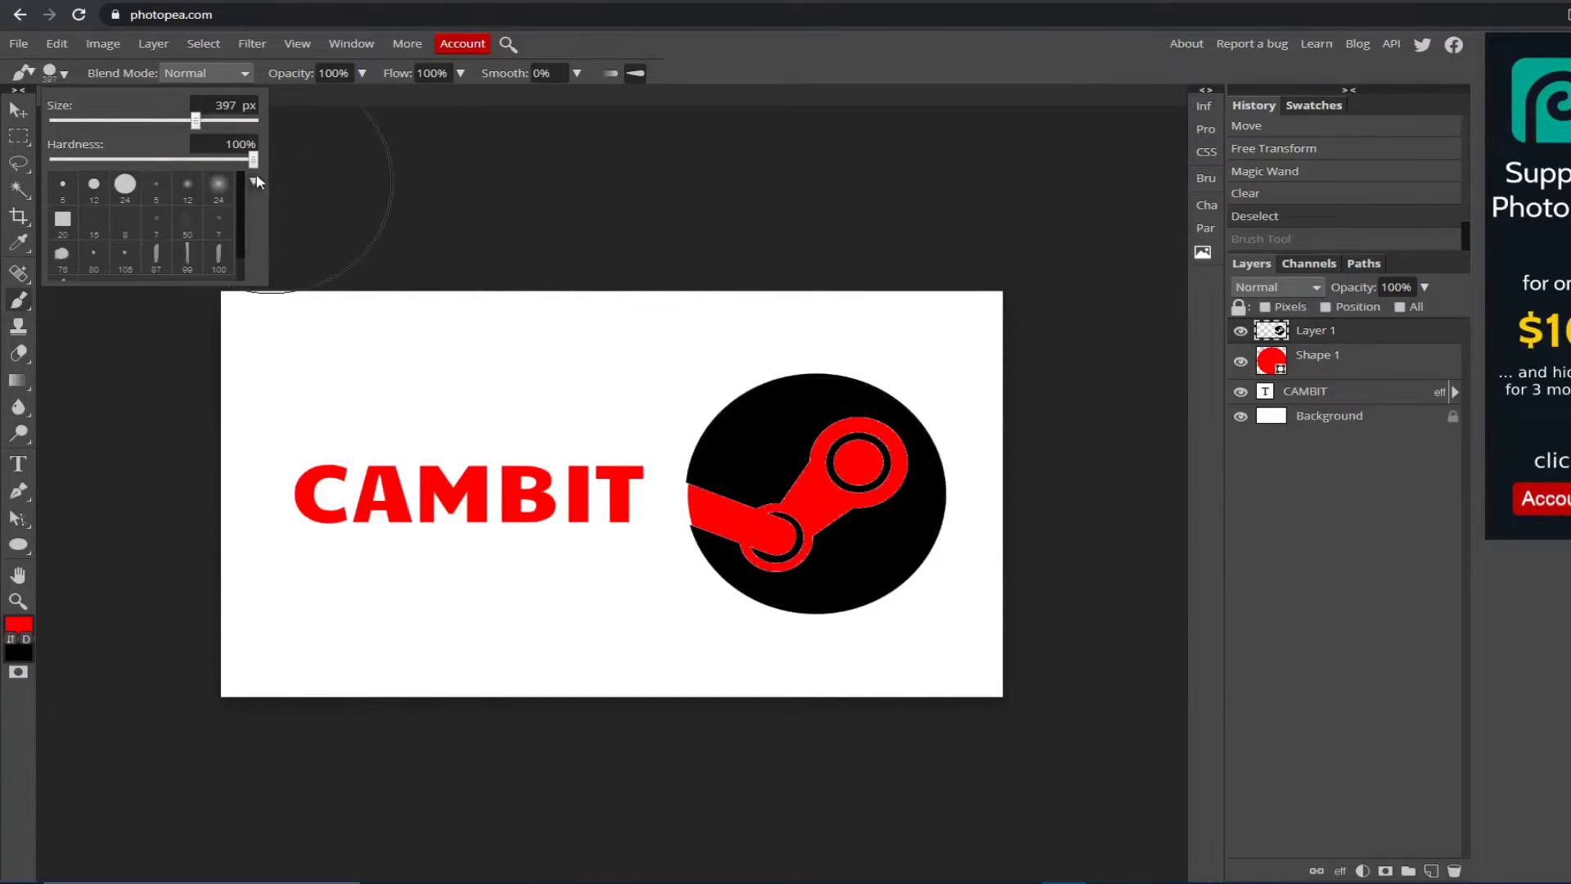
pyautogui.click(115, 159)
pyautogui.moveTo(114, 160); pyautogui.dragTo(134, 160)
pyautogui.click(520, 375)
pyautogui.moveTo(494, 382)
pyautogui.mouseDown()
pyautogui.moveTo(586, 354)
pyautogui.moveTo(456, 379)
pyautogui.moveTo(553, 423)
pyautogui.mouseUp()
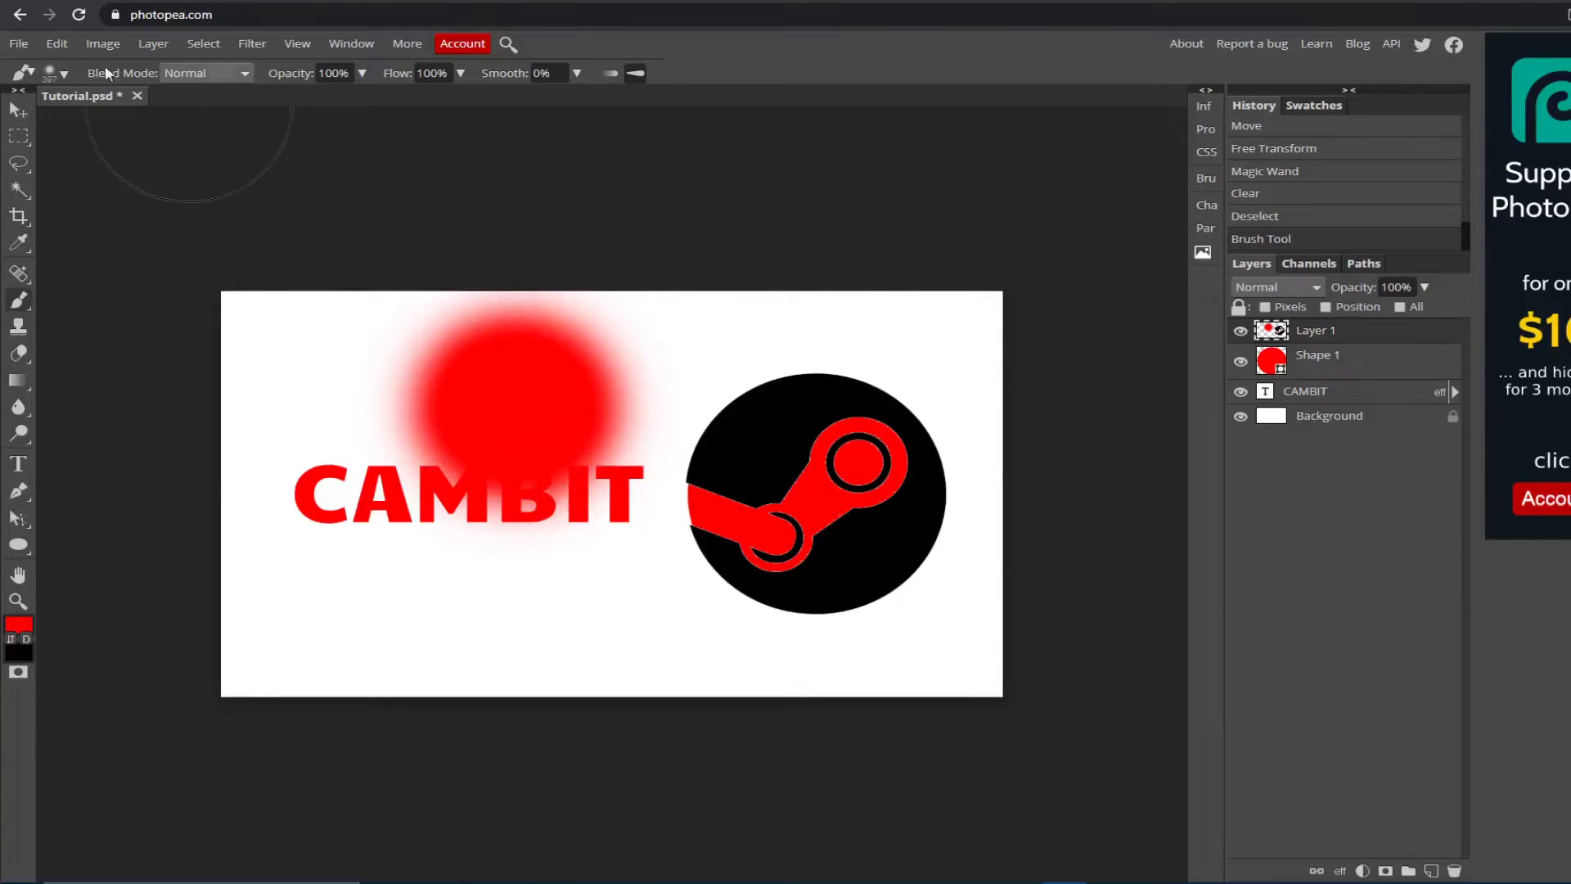
# Step: Raise the brush hardness to 100% and stamp hard-edged red circles over the text and the logo's upper part
pyautogui.click(52, 73)
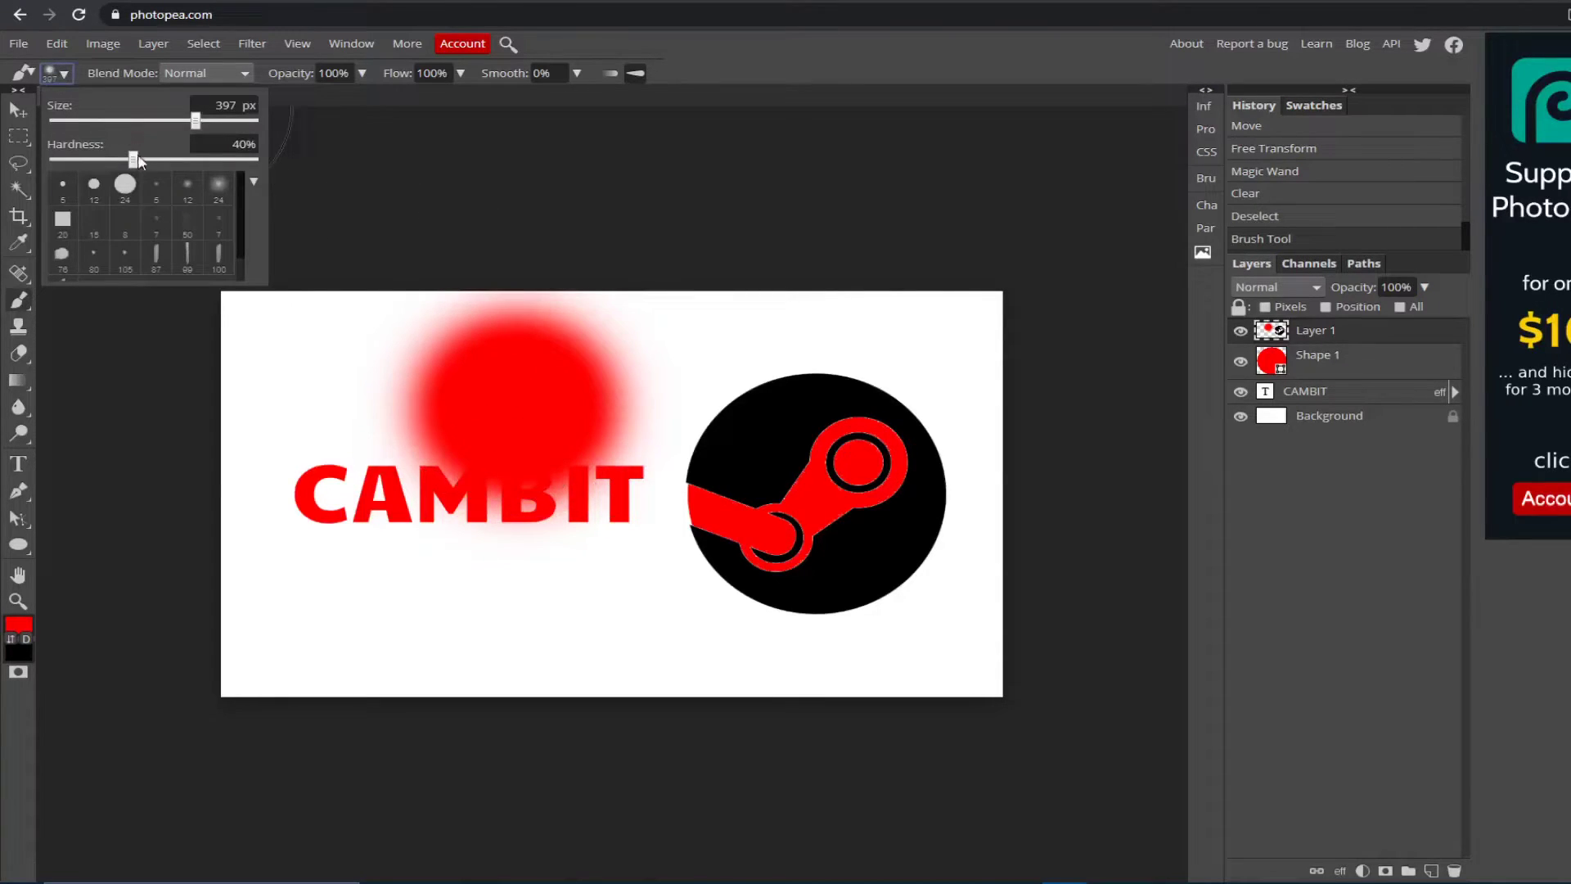
pyautogui.click(395, 578)
pyautogui.click(395, 578)
pyautogui.click(502, 362)
pyautogui.click(572, 346)
pyautogui.click(786, 360)
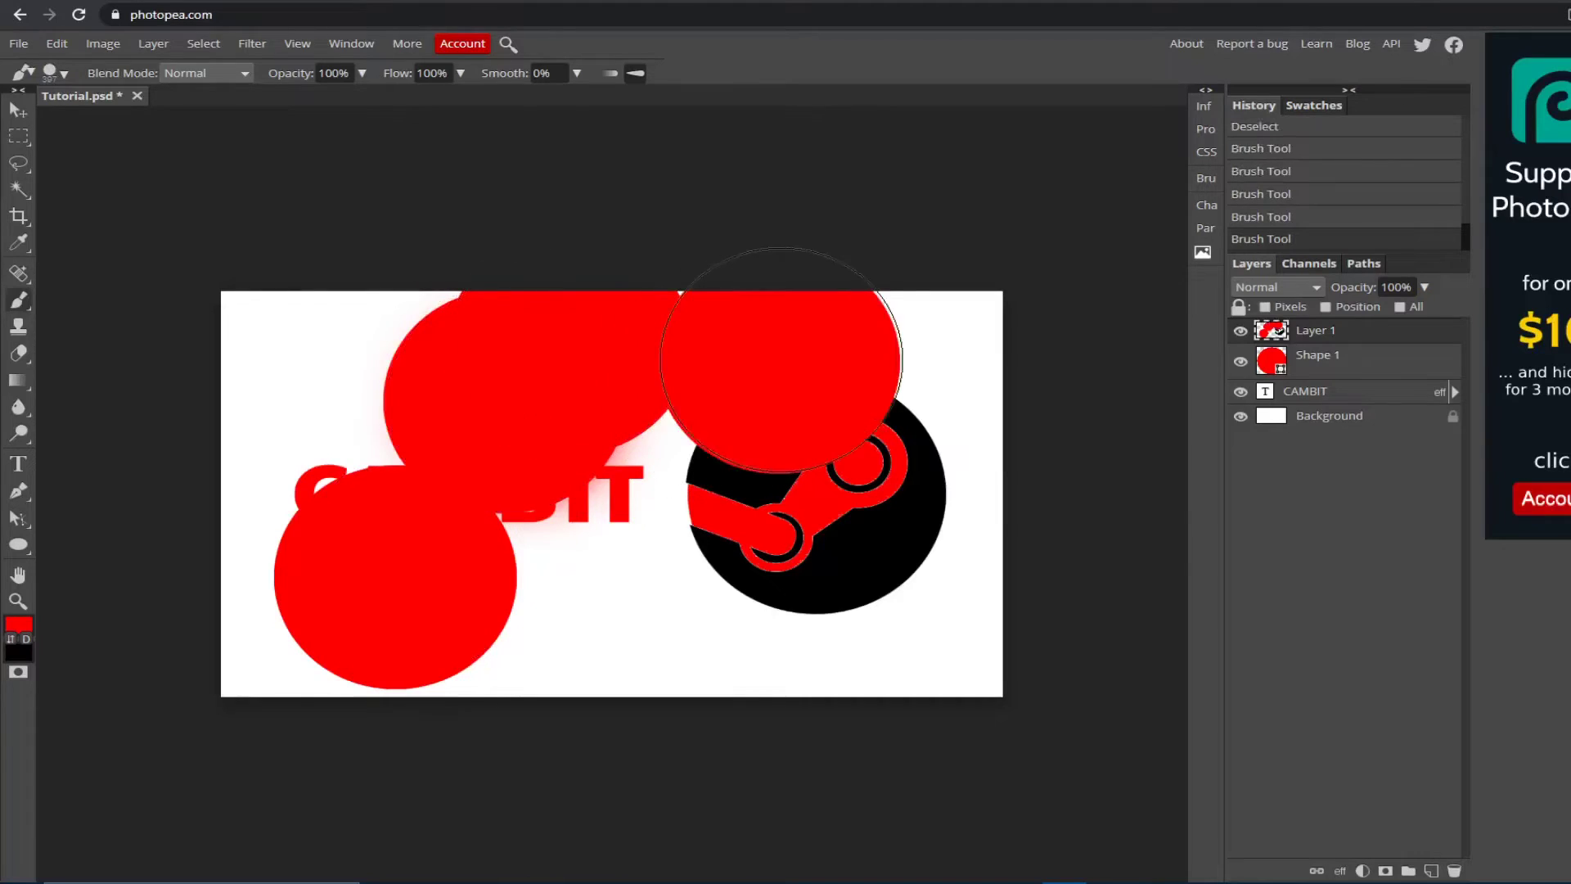
# Step: Undo all the soft and hard-edged brush marks on Layer 1
pyautogui.hotkey('ctrl', 'z')
pyautogui.hotkey('ctrl', 'z')
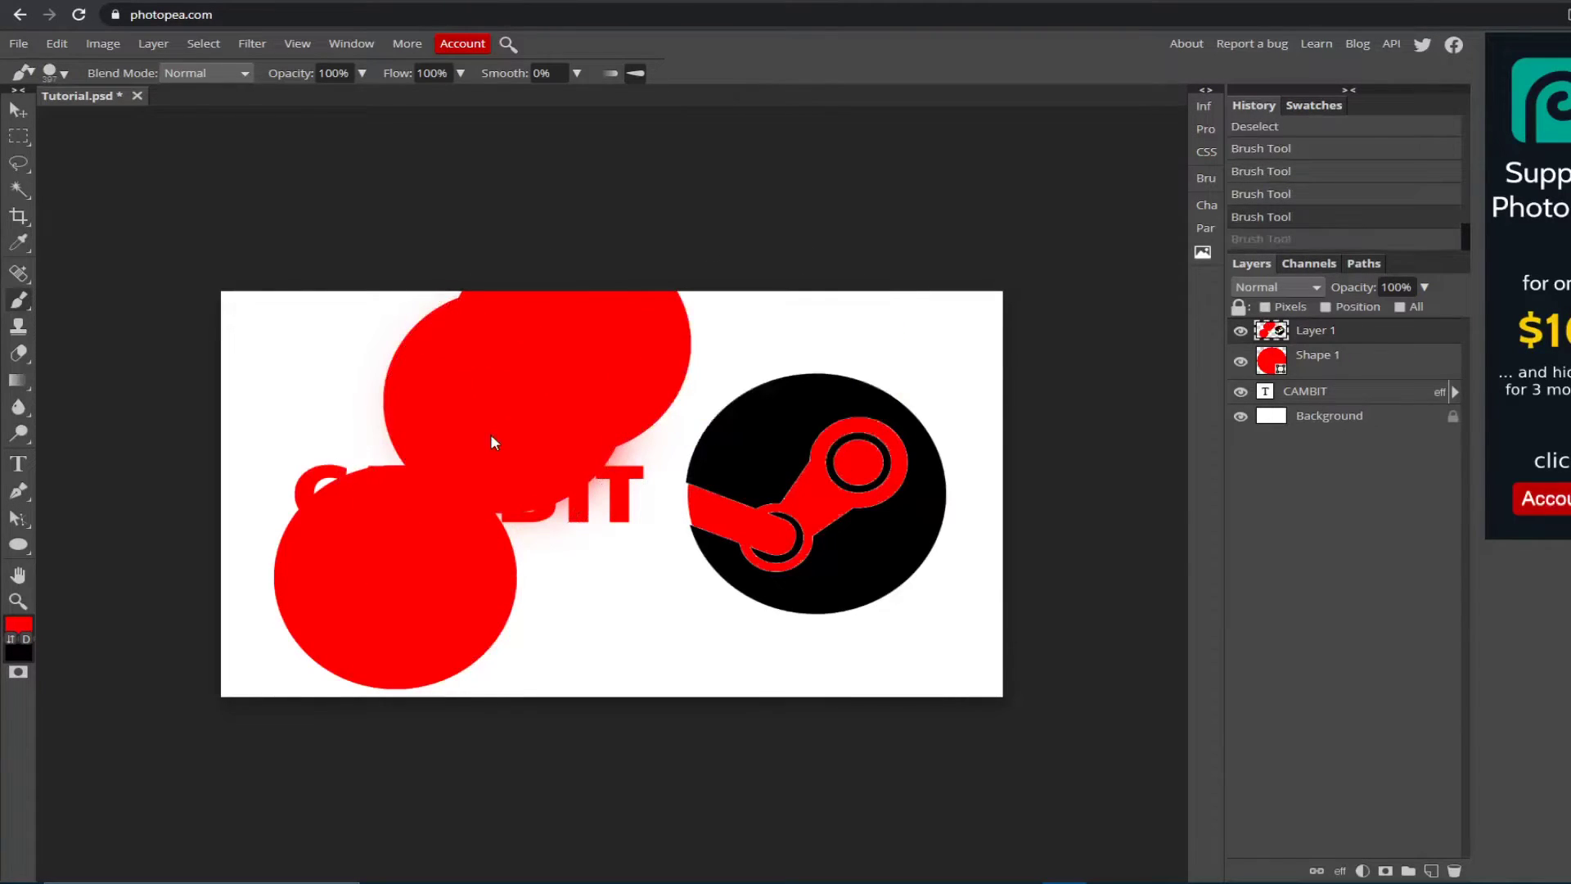
pyautogui.hotkey('ctrl', 'z')
pyautogui.hotkey('ctrl', 'z')
pyautogui.hotkey('ctrl', 'z')
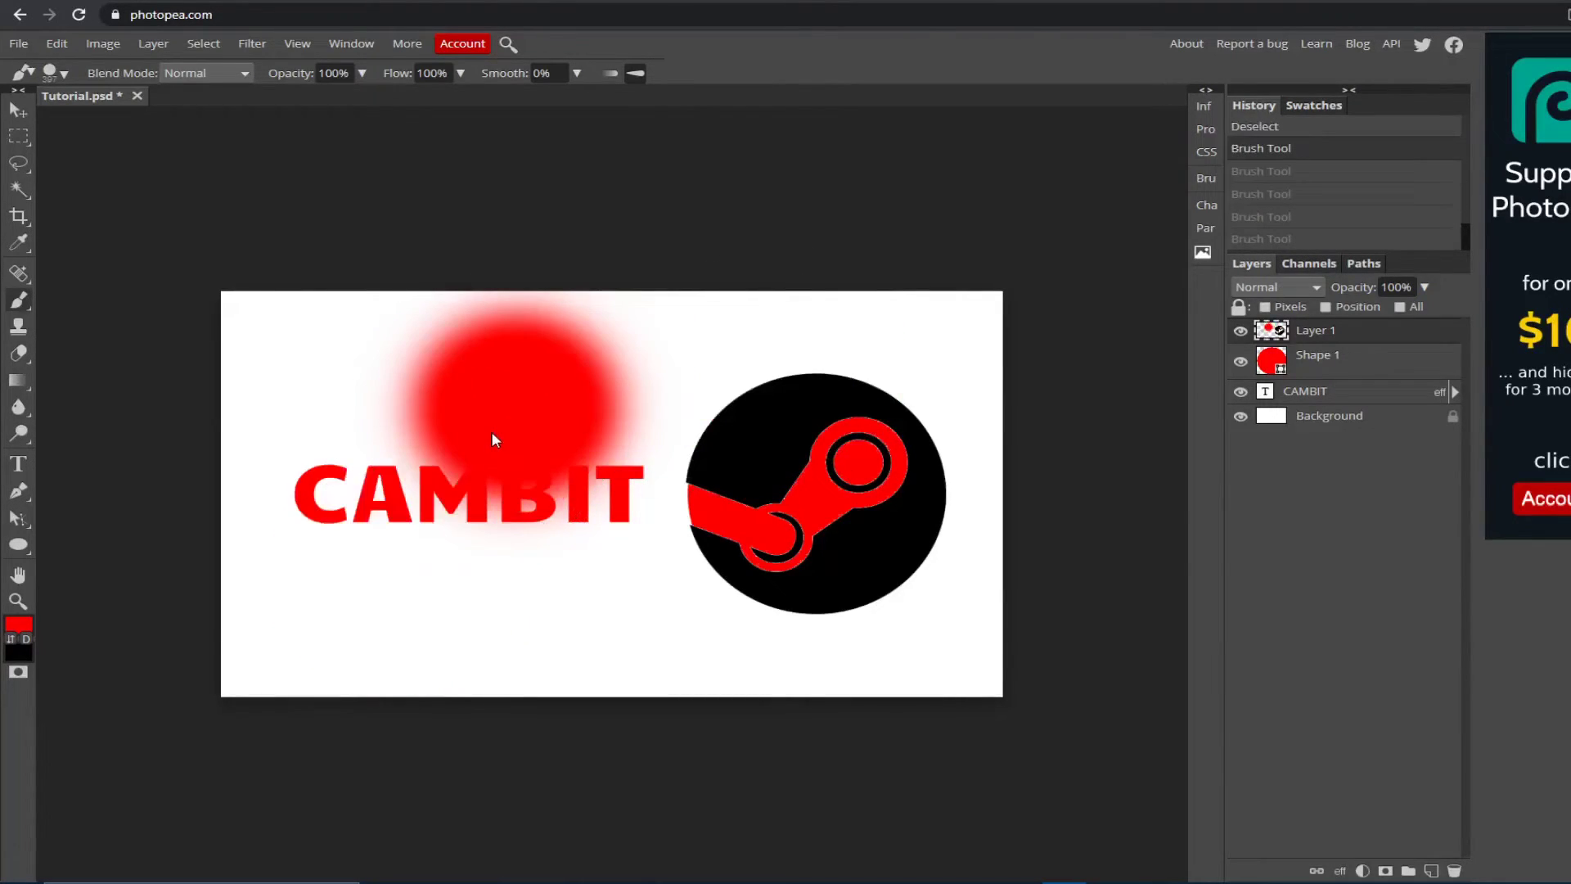
pyautogui.scroll(3, 1248, 168)
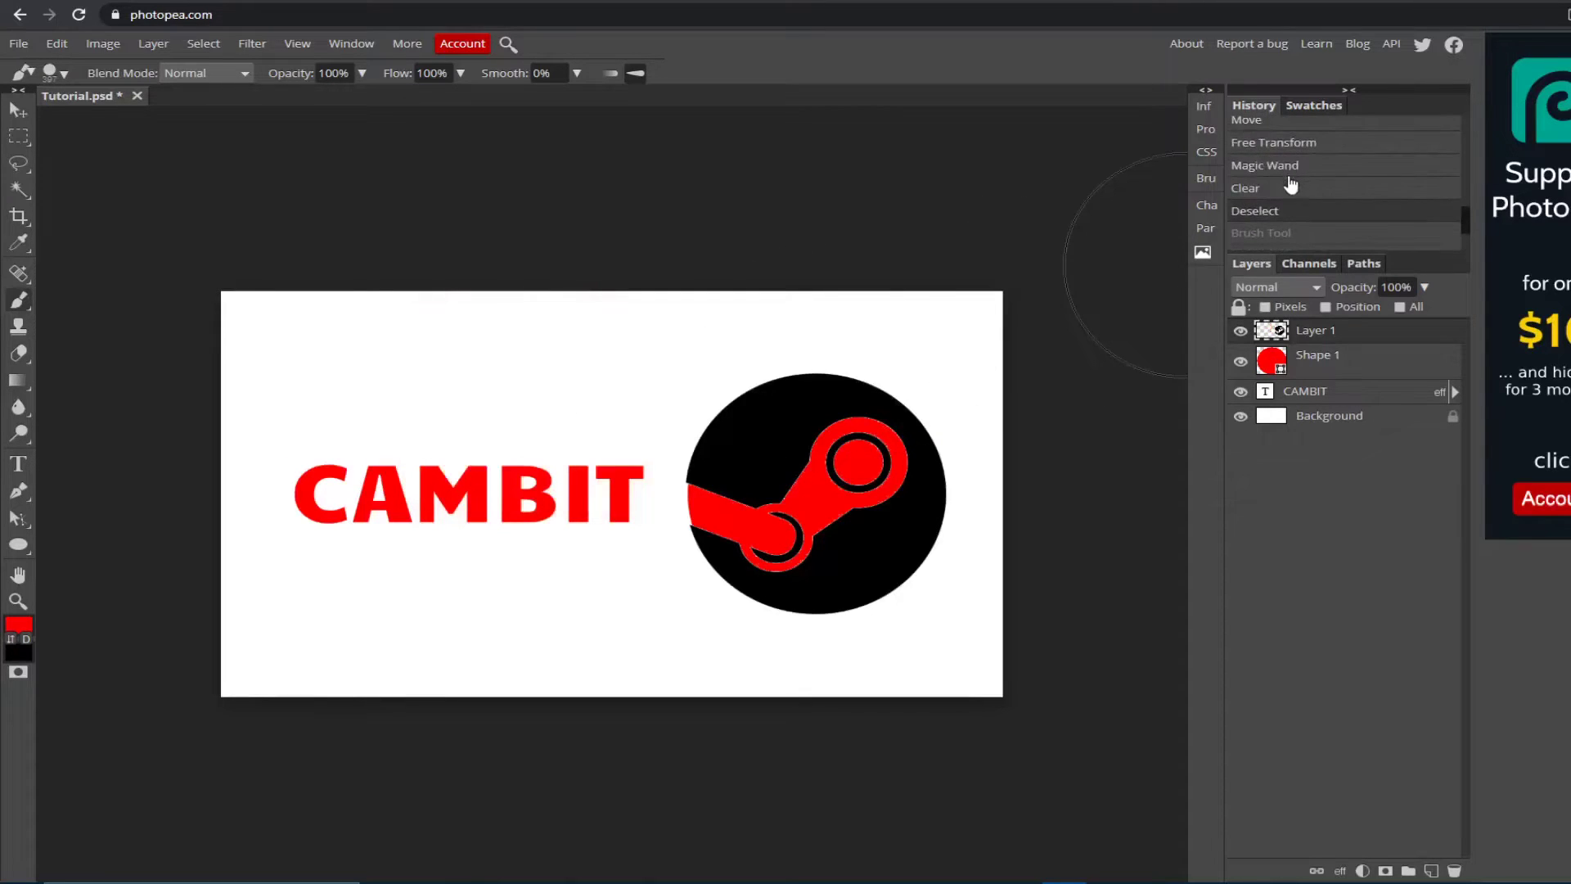
pyautogui.scroll(-3, 1264, 168)
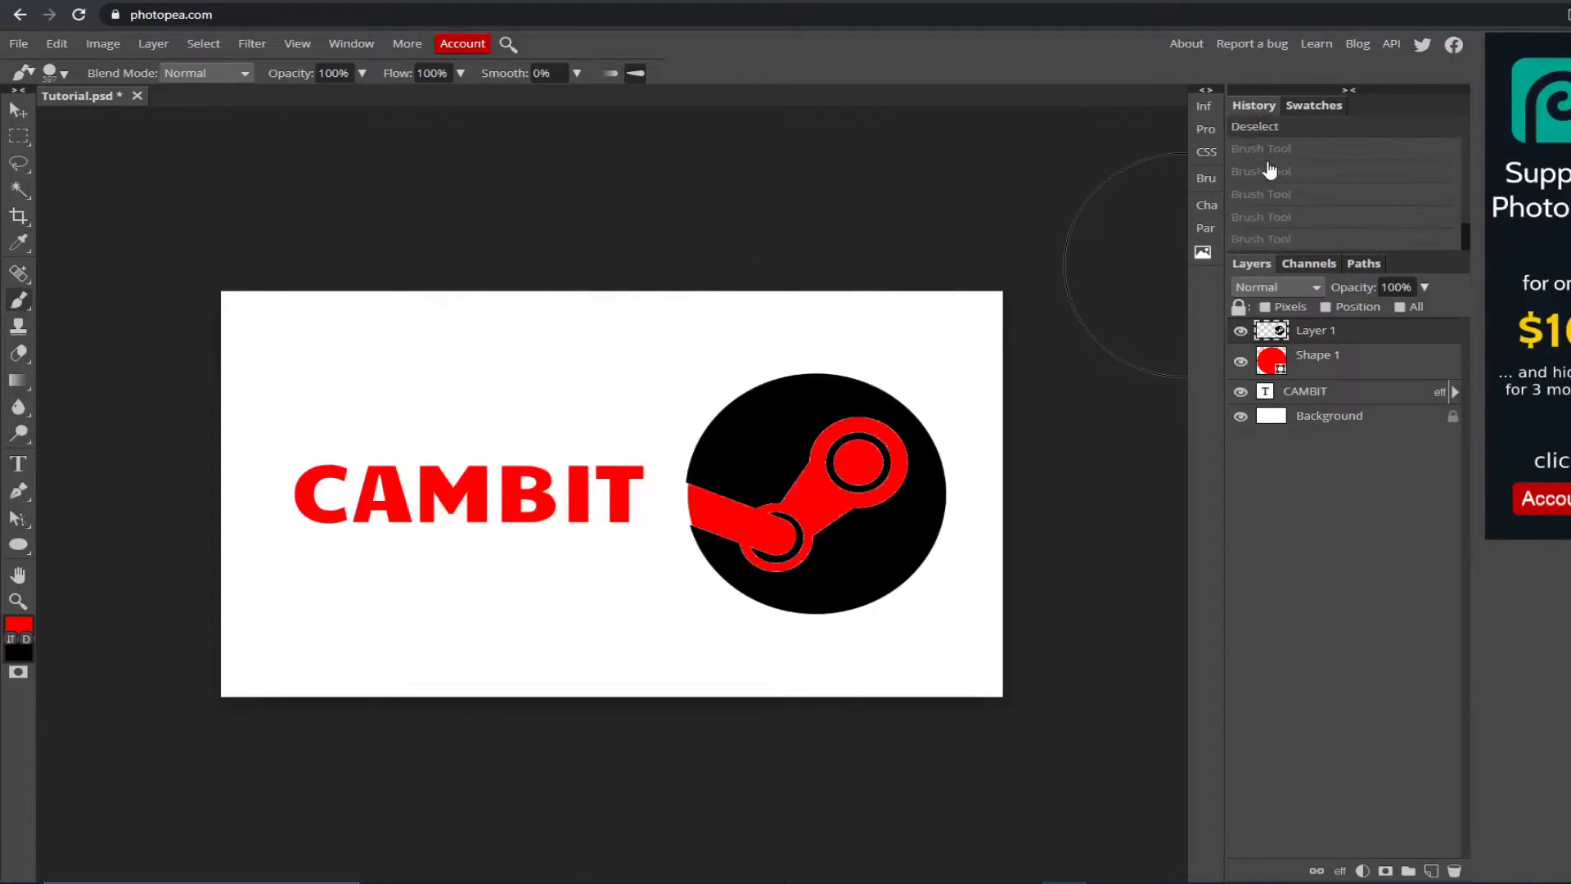
# Step: Set the brush to 32 px with 44% opacity and paint a short diagonal stroke above the CAMBIT text
pyautogui.click(59, 75)
pyautogui.moveTo(189, 123); pyautogui.dragTo(113, 135)
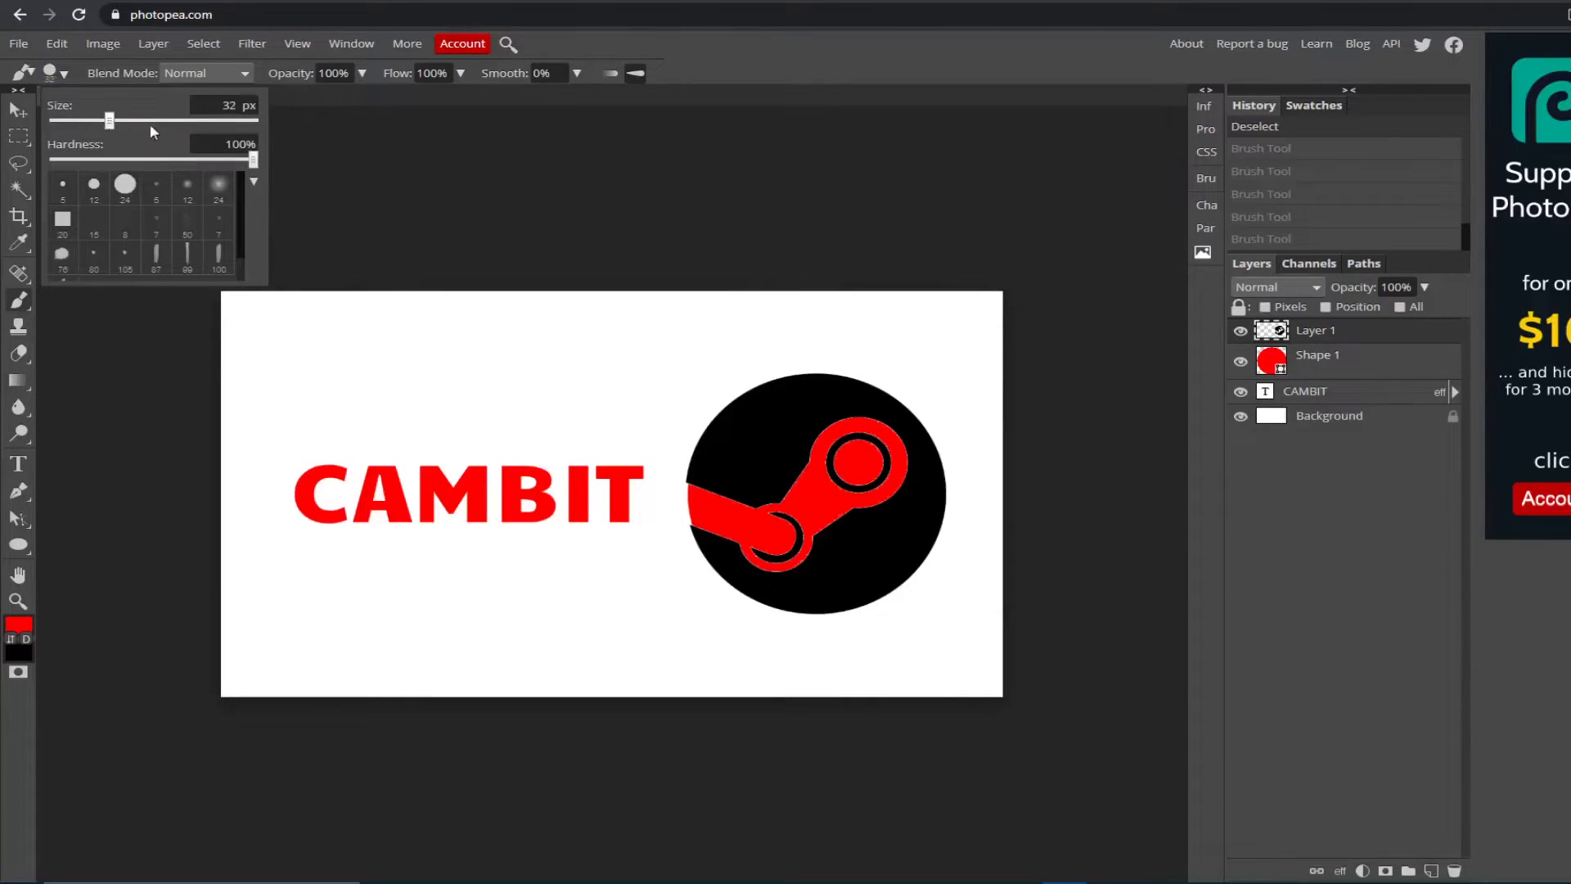
pyautogui.click(364, 74)
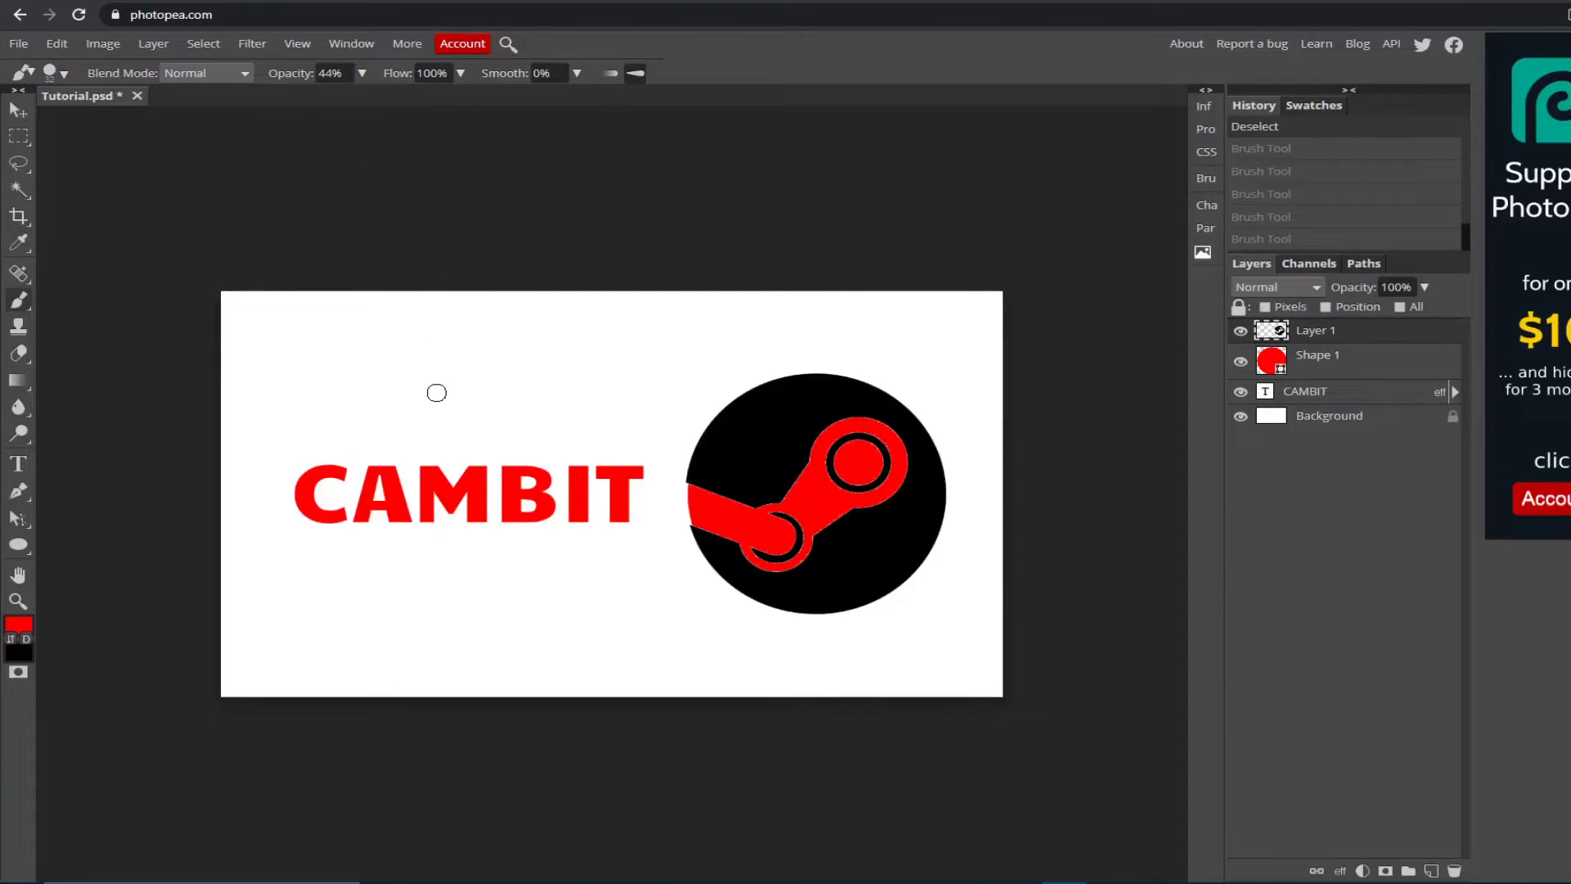
pyautogui.moveTo(453, 391); pyautogui.dragTo(516, 327)
# Step: Set the brush opacity to 100% and paint a second diagonal stroke parallel to the faint one
pyautogui.click(362, 73)
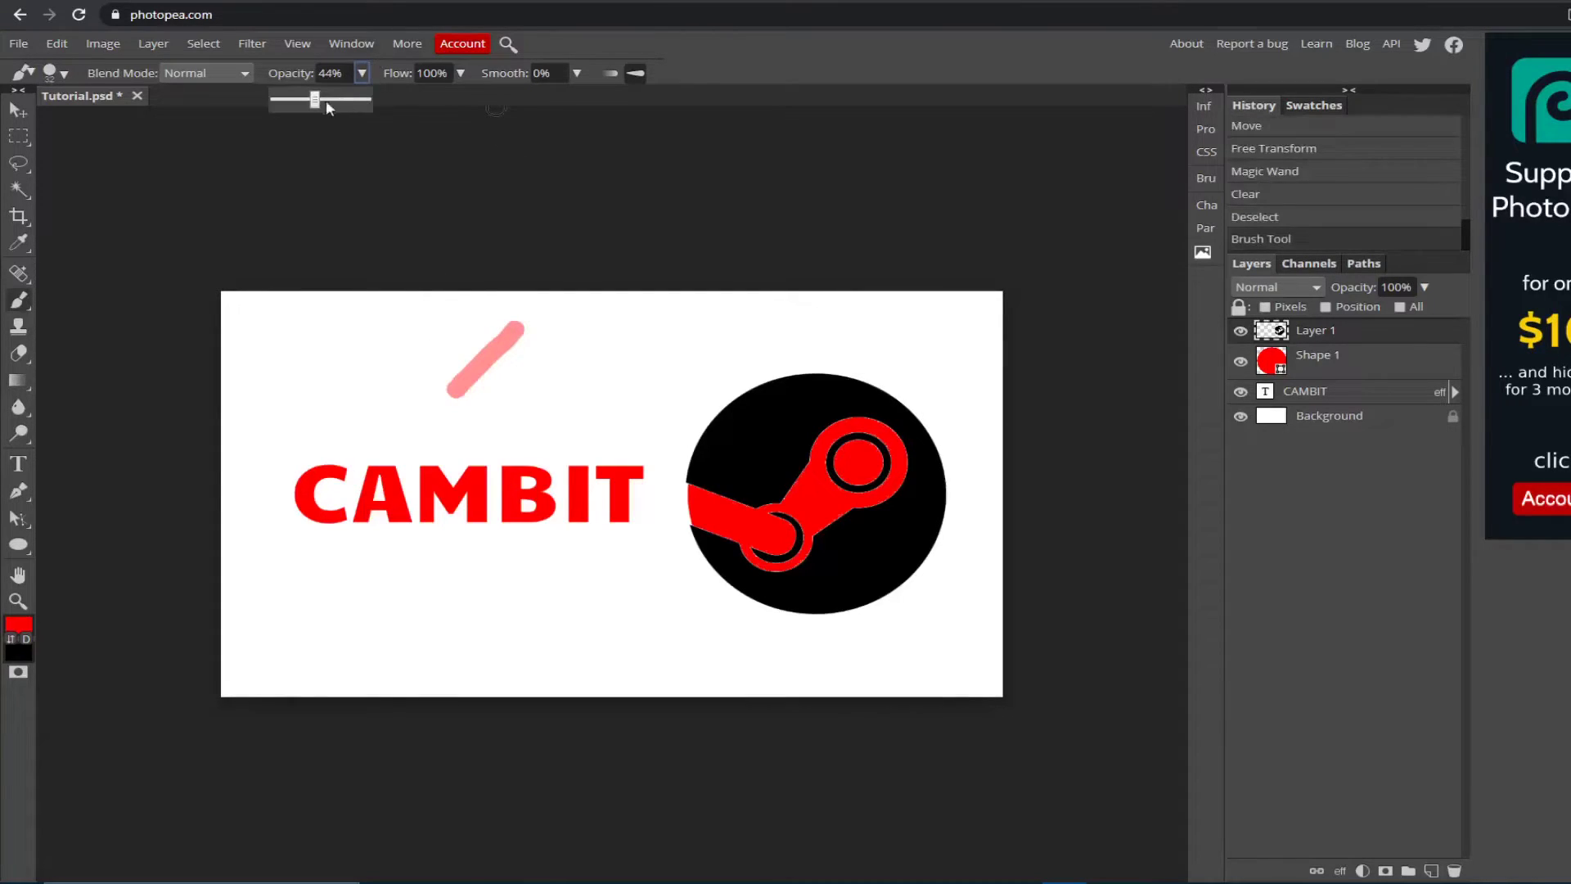
pyautogui.moveTo(320, 100); pyautogui.dragTo(425, 101)
pyautogui.moveTo(556, 352); pyautogui.dragTo(470, 421)
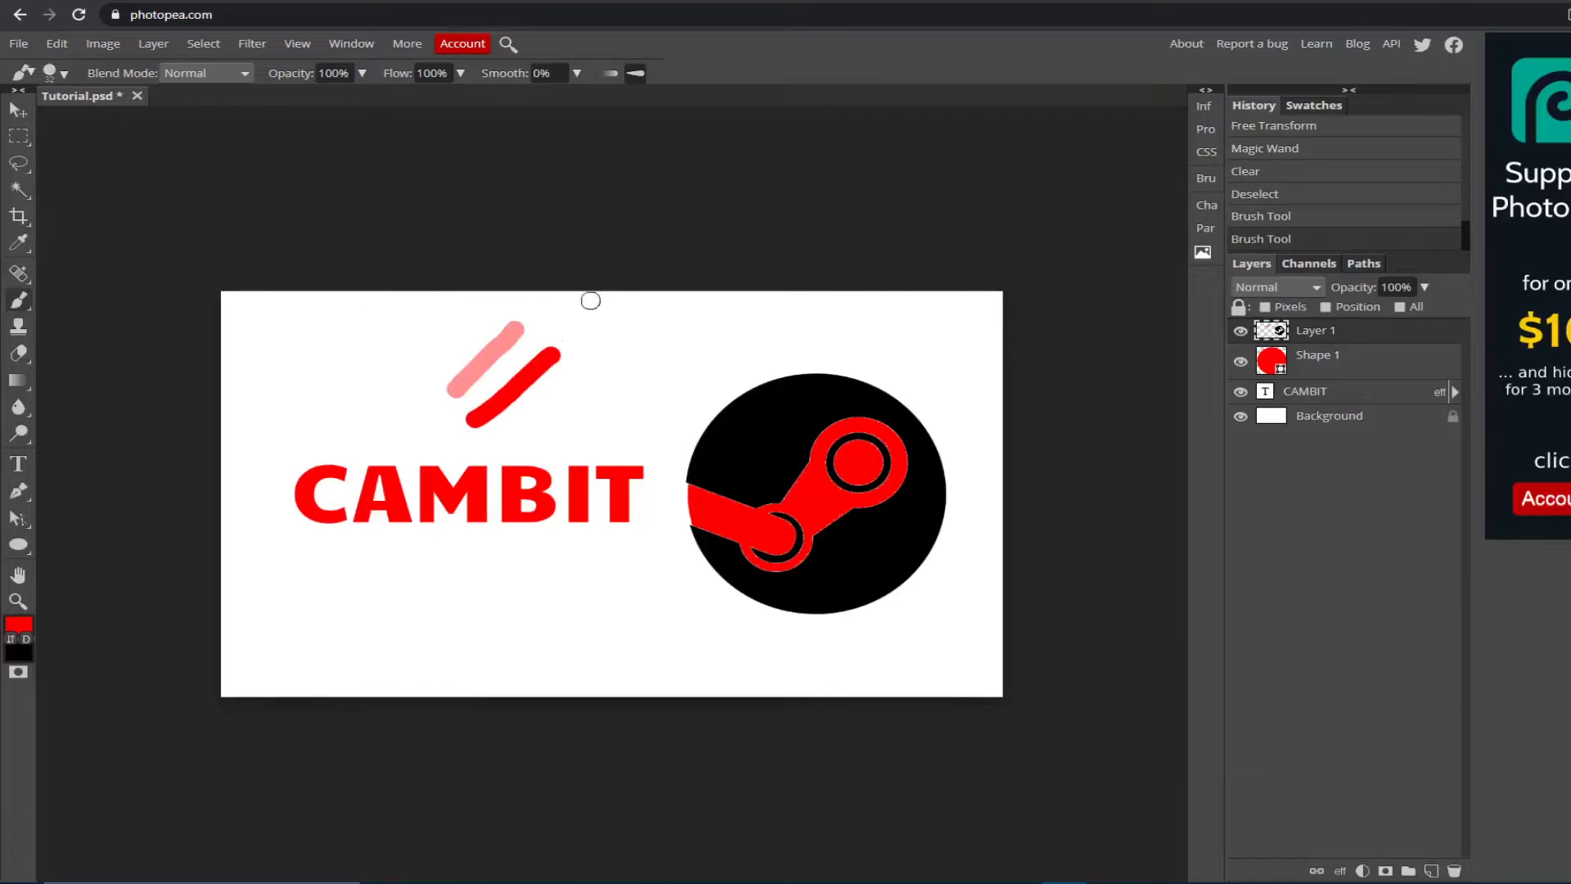
# Step: Set the brush flow to 22% and paint a long looping stroke above the Steam logo and the CAMBIT text
pyautogui.click(460, 73)
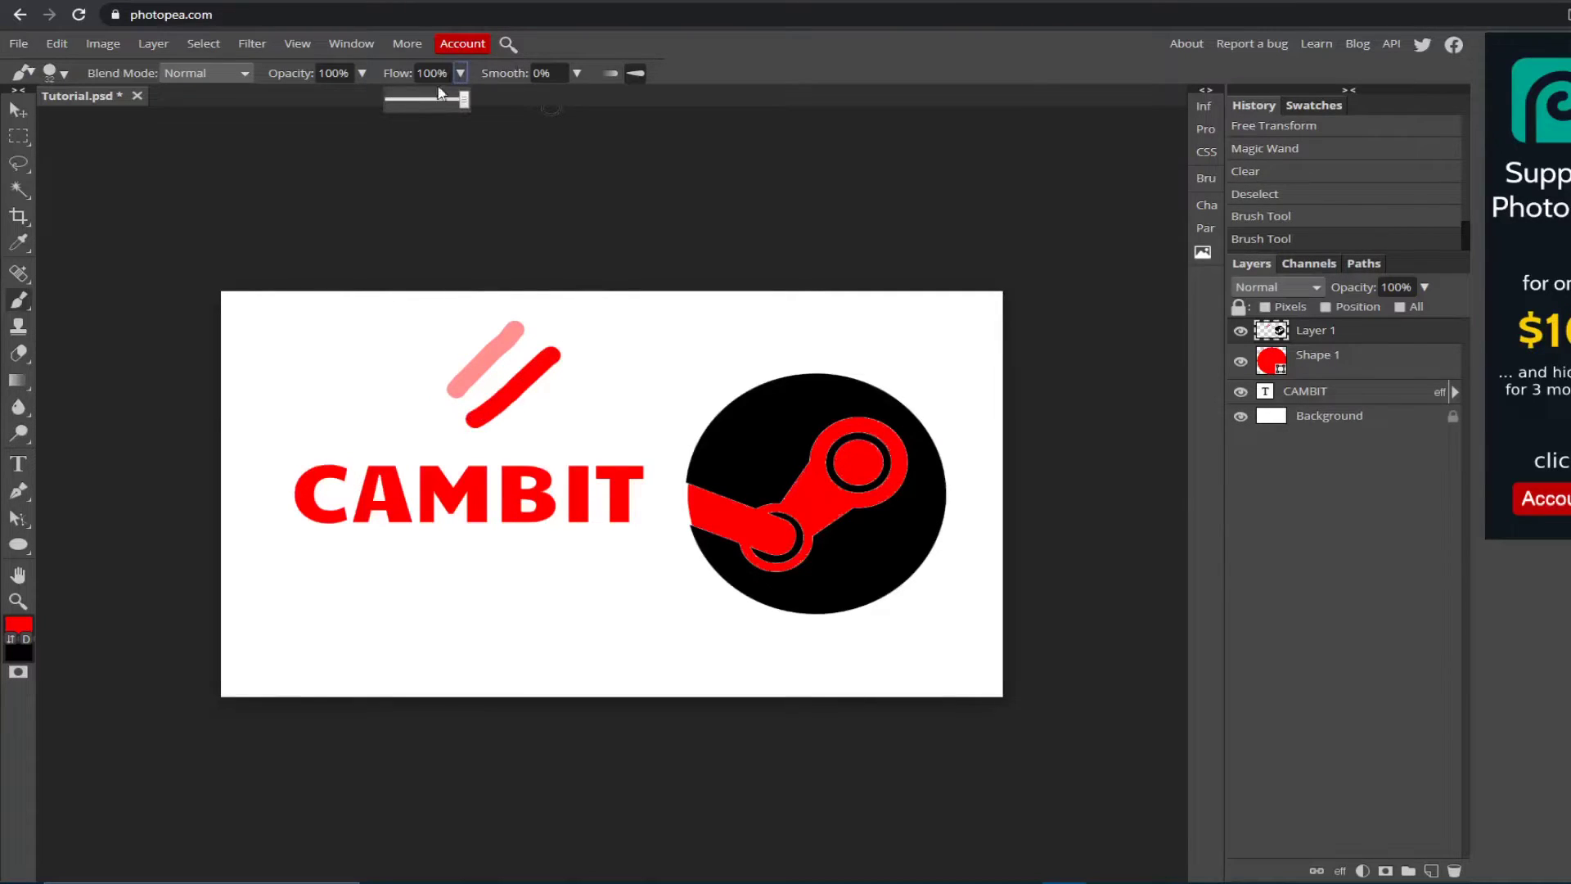
pyautogui.moveTo(447, 101); pyautogui.dragTo(408, 100)
pyautogui.moveTo(652, 372)
pyautogui.mouseDown()
pyautogui.moveTo(691, 352)
pyautogui.moveTo(721, 307)
pyautogui.moveTo(885, 313)
pyautogui.moveTo(988, 354)
pyautogui.moveTo(946, 366)
pyautogui.moveTo(806, 351)
pyautogui.moveTo(643, 421)
pyautogui.moveTo(435, 434)
pyautogui.mouseUp()
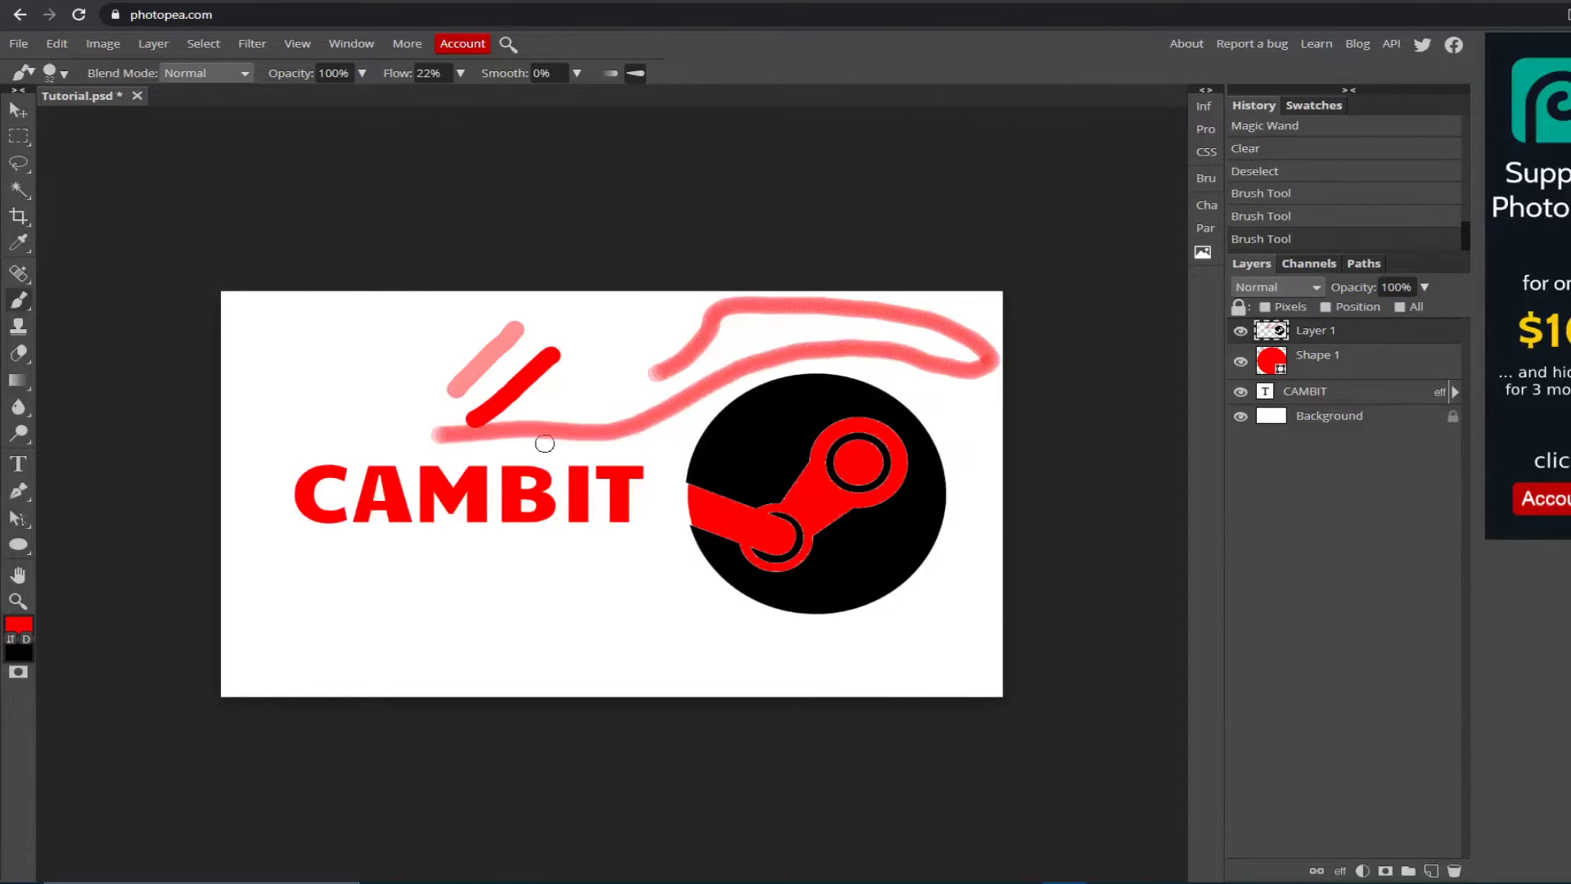
# Step: Set the brush flow to 100% and paint a long curved stroke above the CAMBIT text
pyautogui.click(460, 73)
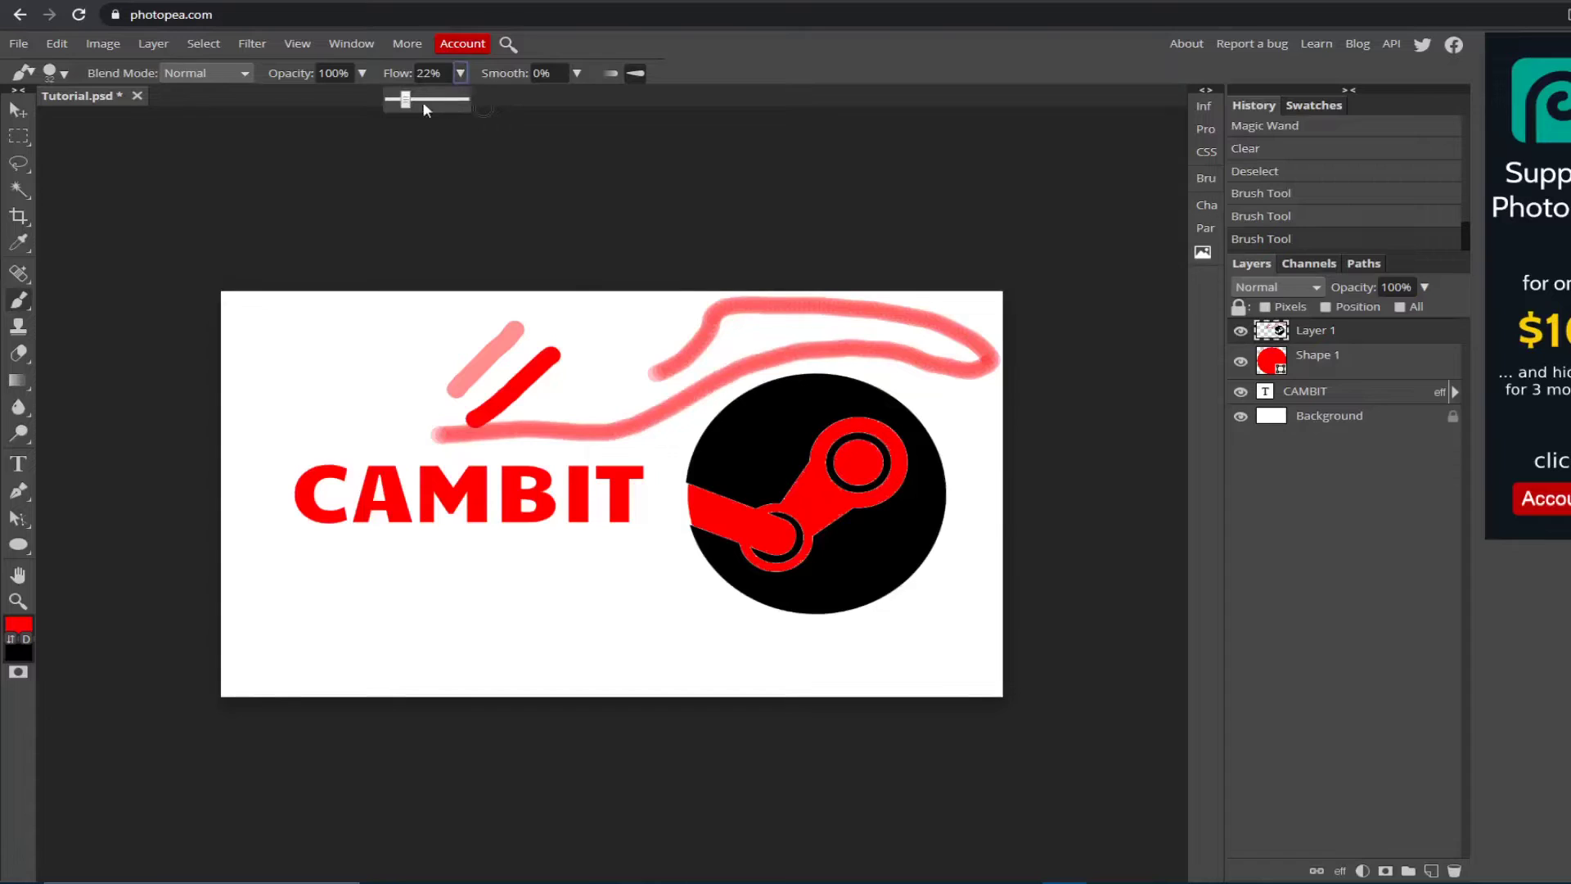
pyautogui.moveTo(626, 356)
pyautogui.mouseDown()
pyautogui.moveTo(631, 343)
pyautogui.moveTo(536, 413)
pyautogui.moveTo(281, 421)
pyautogui.mouseUp()
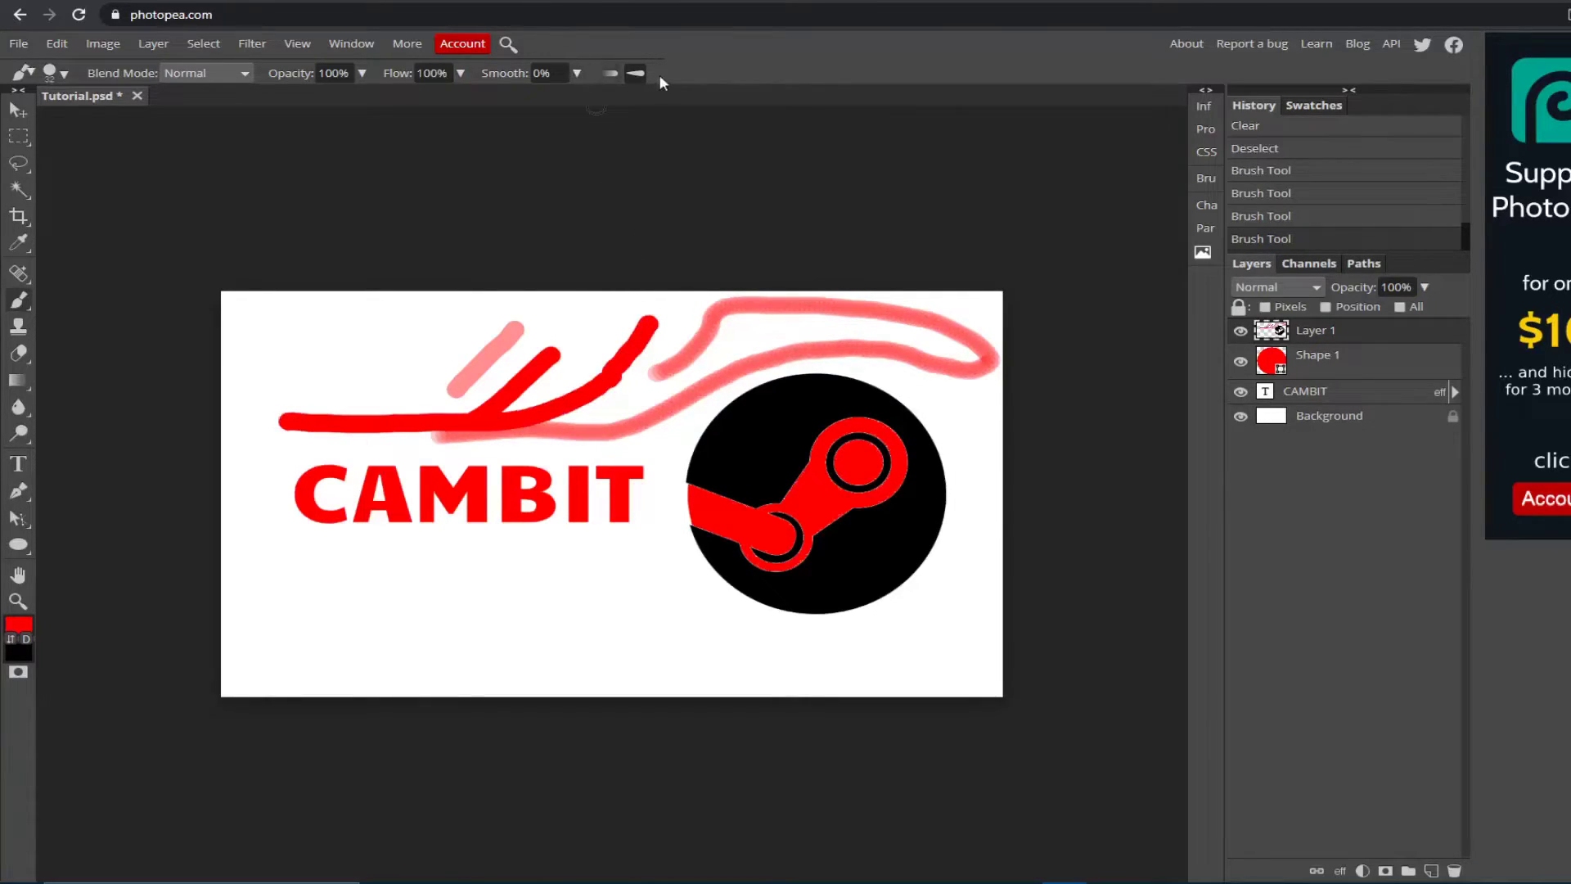
# Step: Set the brush smoothing to 91% and paint long looping strokes around and below the CAMBIT text
pyautogui.click(577, 74)
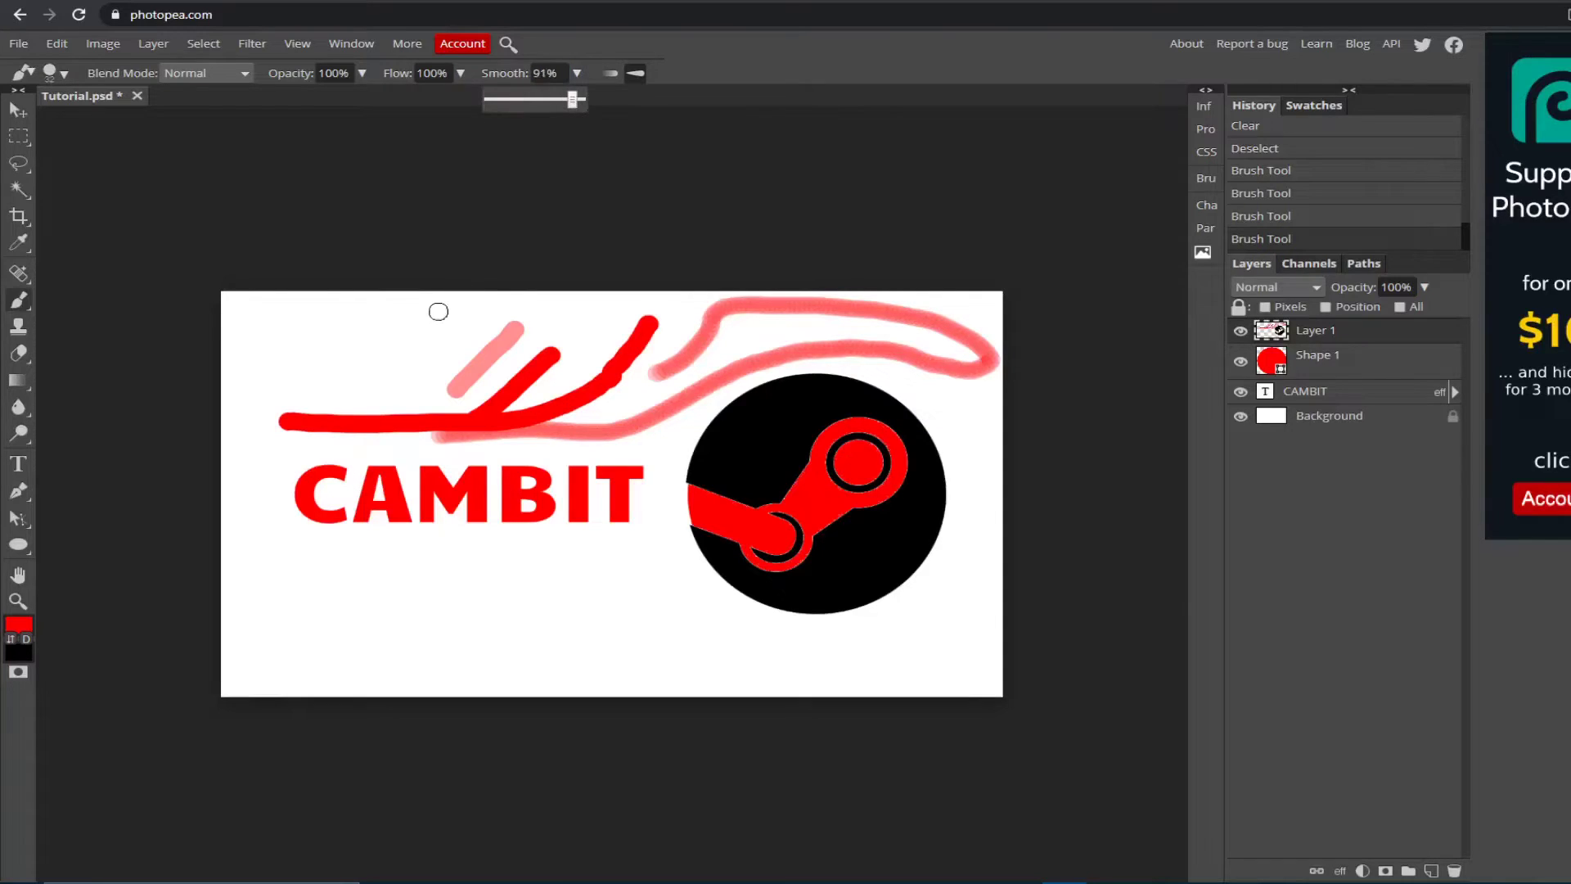
pyautogui.moveTo(385, 336)
pyautogui.mouseDown()
pyautogui.moveTo(256, 426)
pyautogui.moveTo(248, 499)
pyautogui.moveTo(288, 671)
pyautogui.moveTo(528, 645)
pyautogui.mouseUp()
pyautogui.moveTo(704, 675)
pyautogui.mouseDown()
pyautogui.moveTo(611, 670)
pyautogui.moveTo(340, 596)
pyautogui.moveTo(621, 600)
pyautogui.mouseUp()
# Step: Lower the brush smoothing to 6% and paint more freehand strokes across the canvas and the CAMBIT text
pyautogui.click(577, 73)
pyautogui.moveTo(575, 99); pyautogui.dragTo(506, 109)
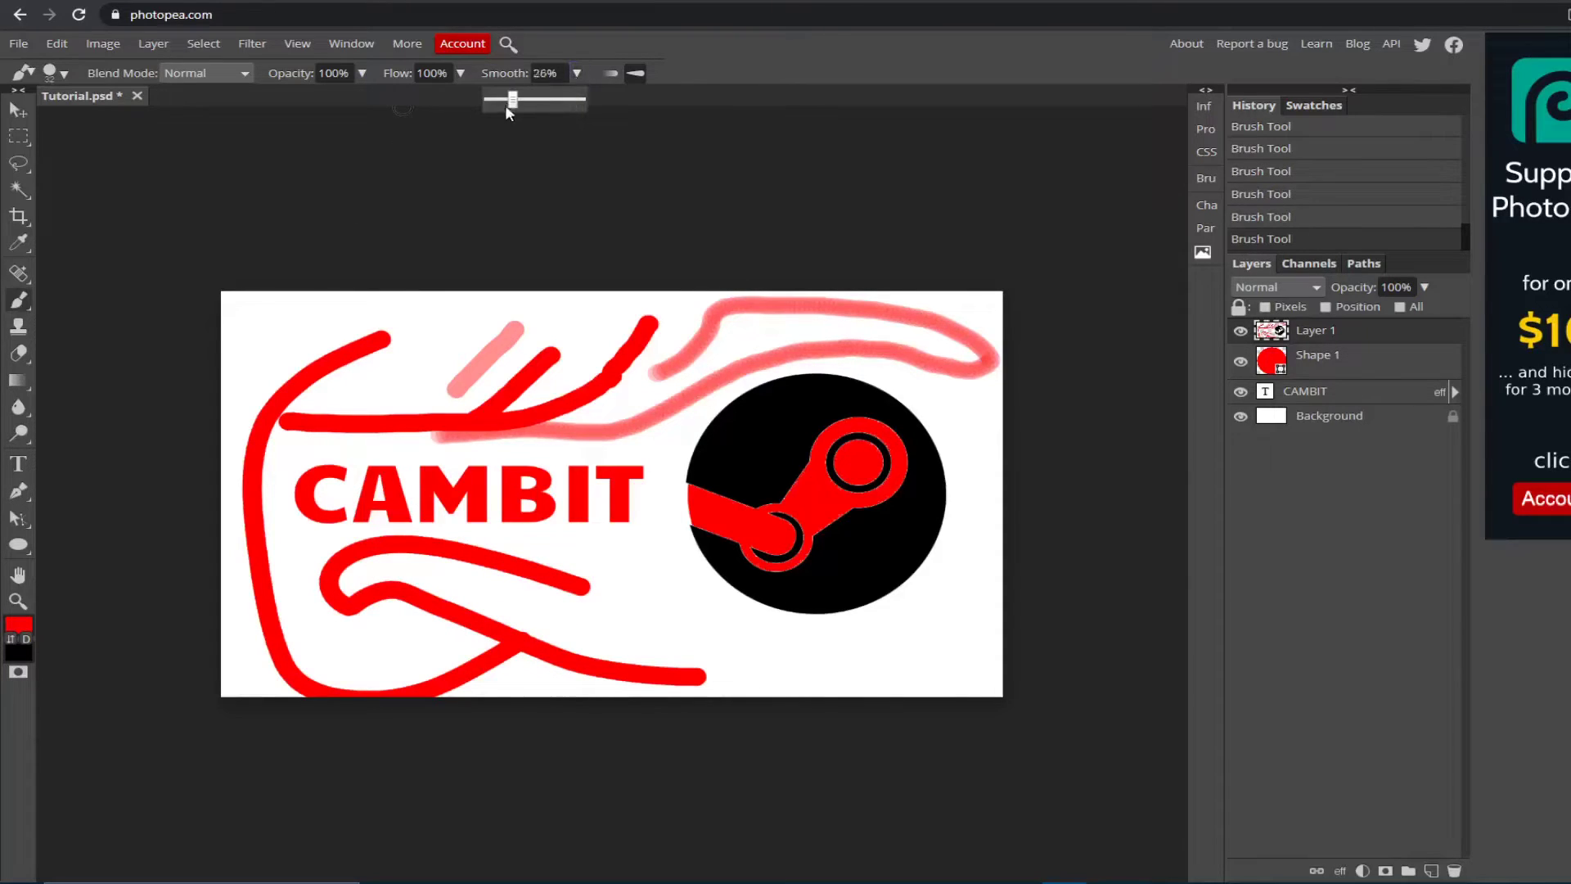
pyautogui.moveTo(628, 582)
pyautogui.mouseDown()
pyautogui.moveTo(693, 658)
pyautogui.moveTo(845, 689)
pyautogui.moveTo(994, 632)
pyautogui.moveTo(636, 615)
pyautogui.mouseUp()
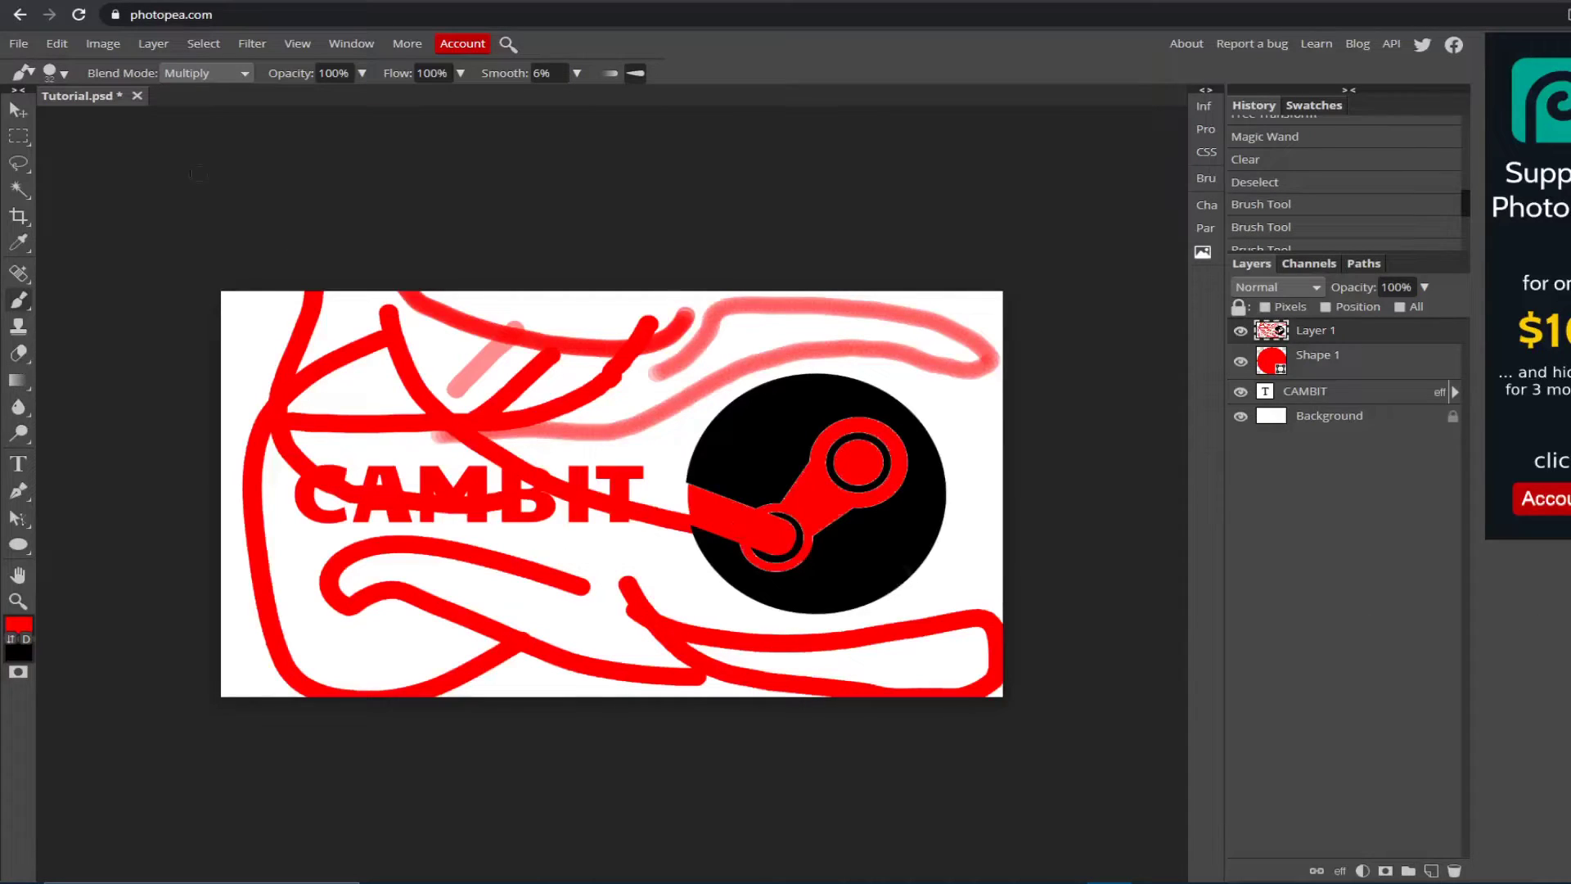
# Step: Shift Layer 1 slightly with the Move tool and revert the history to the Deselect state preceding all the brush strokes
pyautogui.click(23, 115)
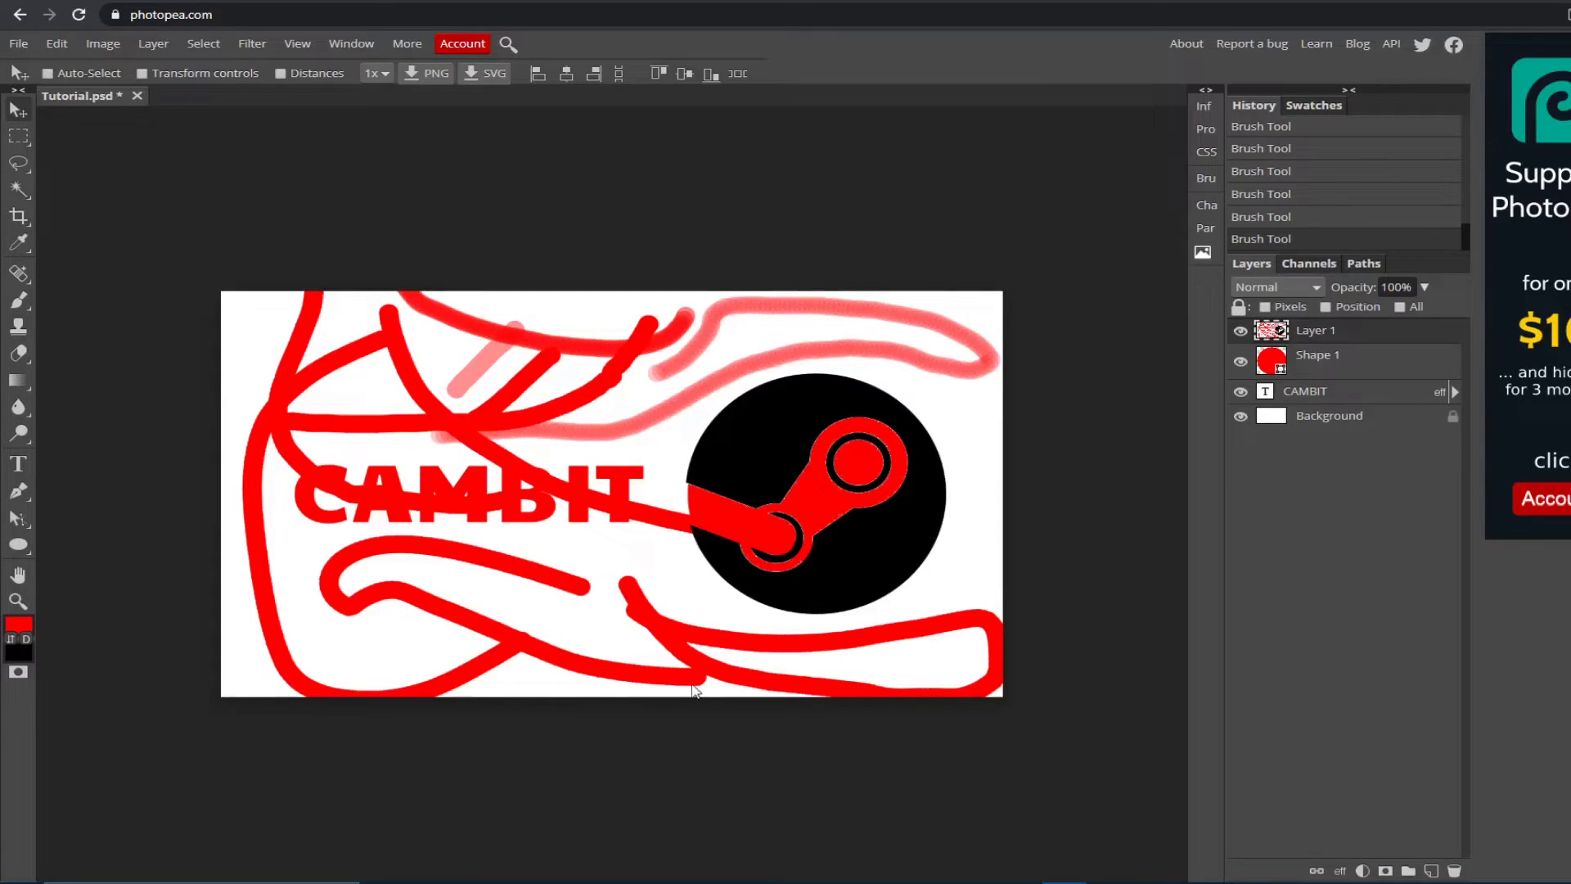
pyautogui.moveTo(409, 468)
pyautogui.mouseDown()
pyautogui.moveTo(522, 351)
pyautogui.moveTo(303, 211)
pyautogui.moveTo(357, 360)
pyautogui.moveTo(324, 425)
pyautogui.moveTo(345, 387)
pyautogui.mouseUp()
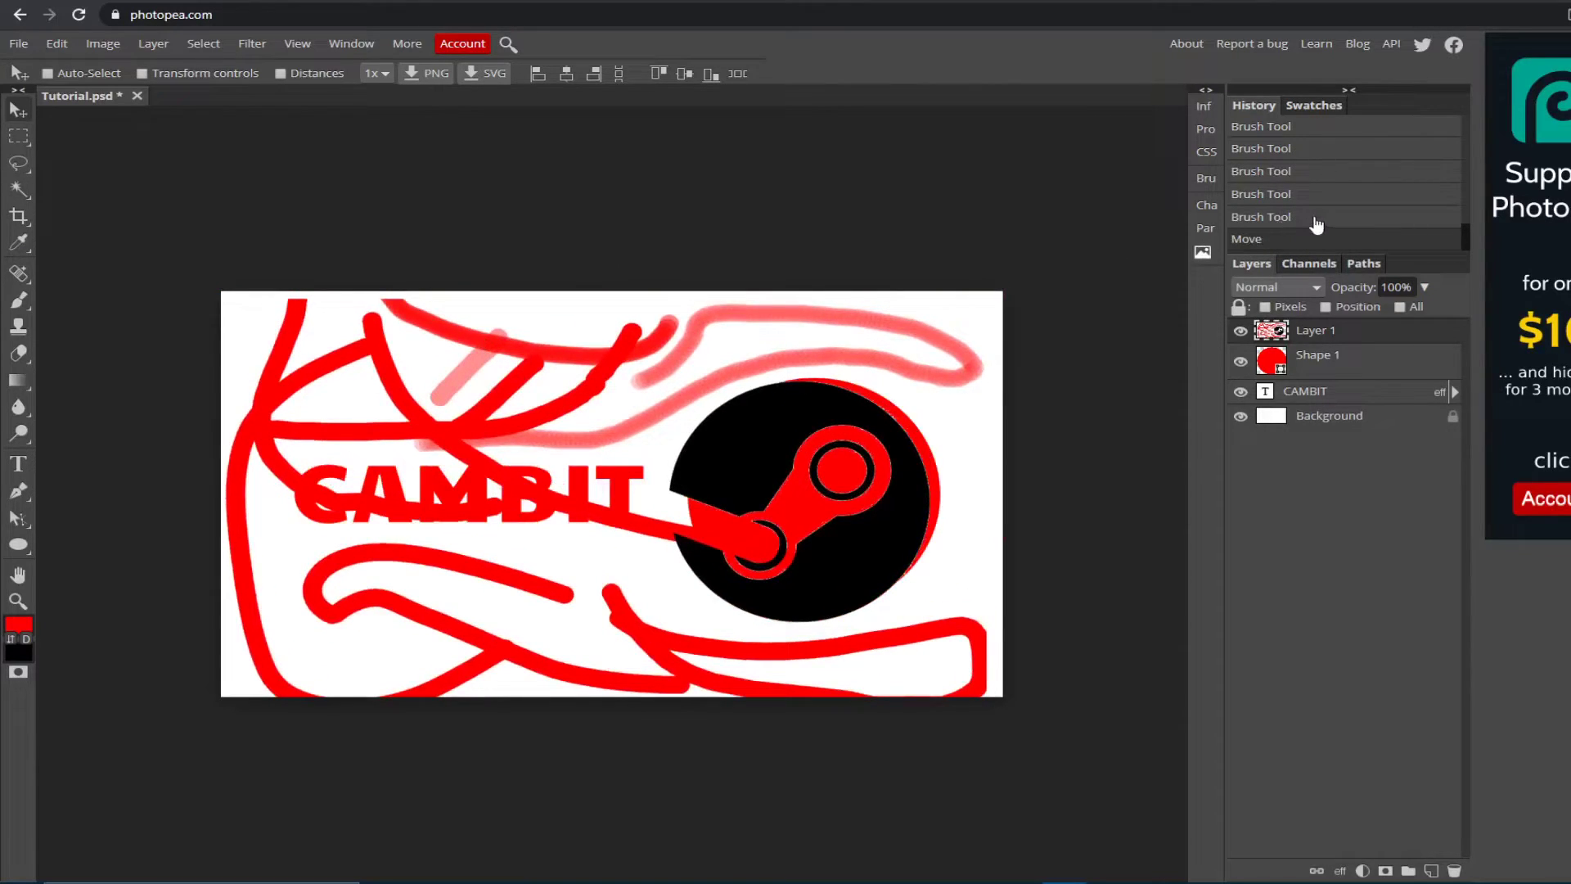
pyautogui.scroll(1, 1356, 221)
pyautogui.scroll(2, 1356, 221)
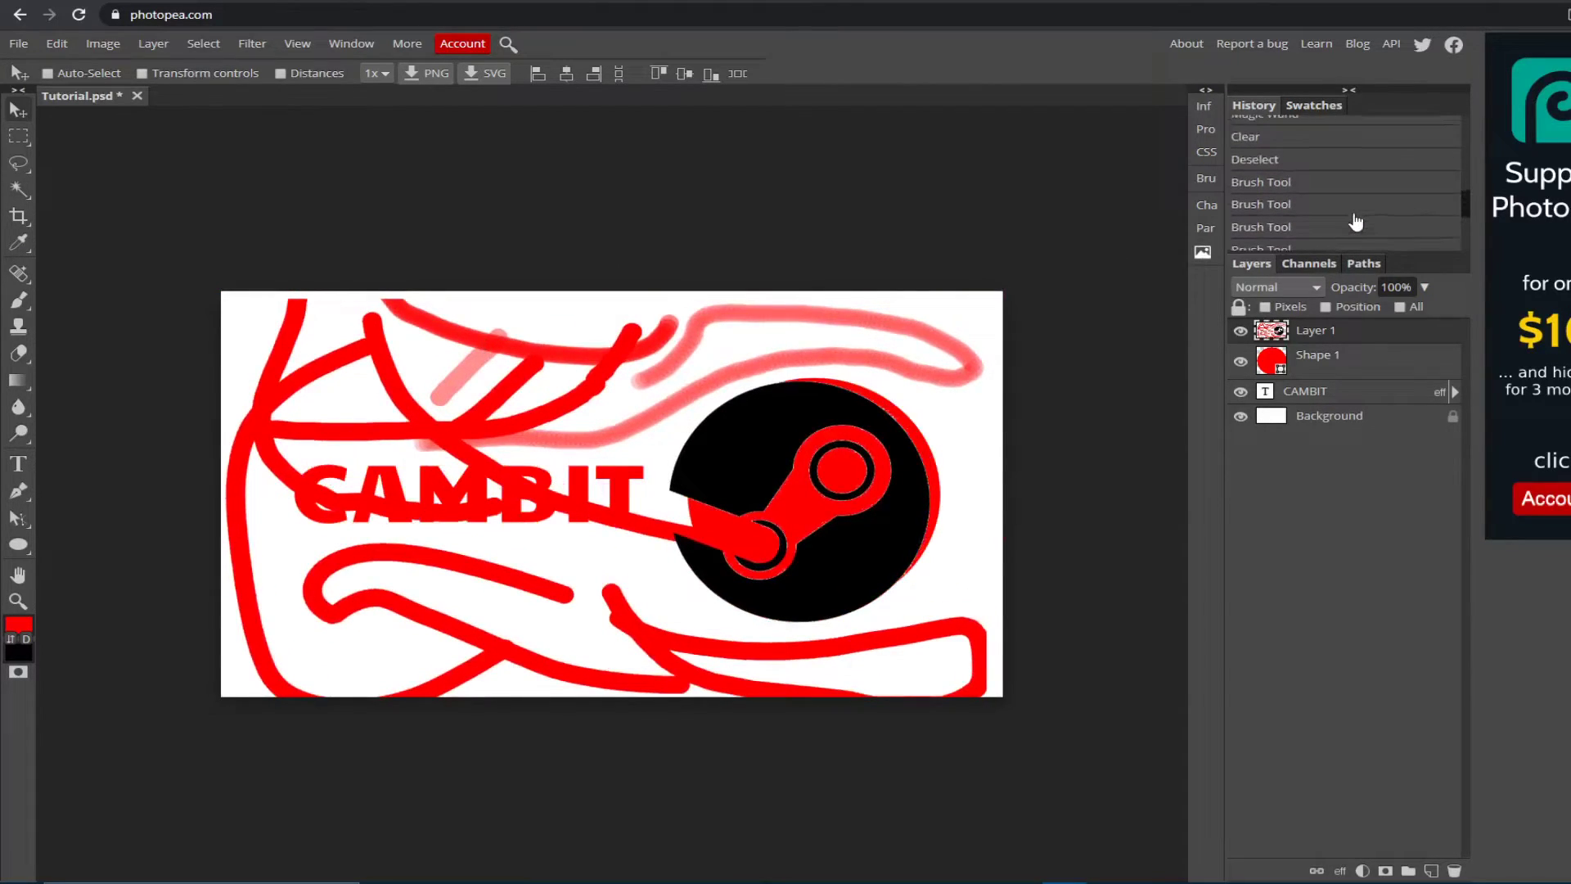
pyautogui.click(1290, 168)
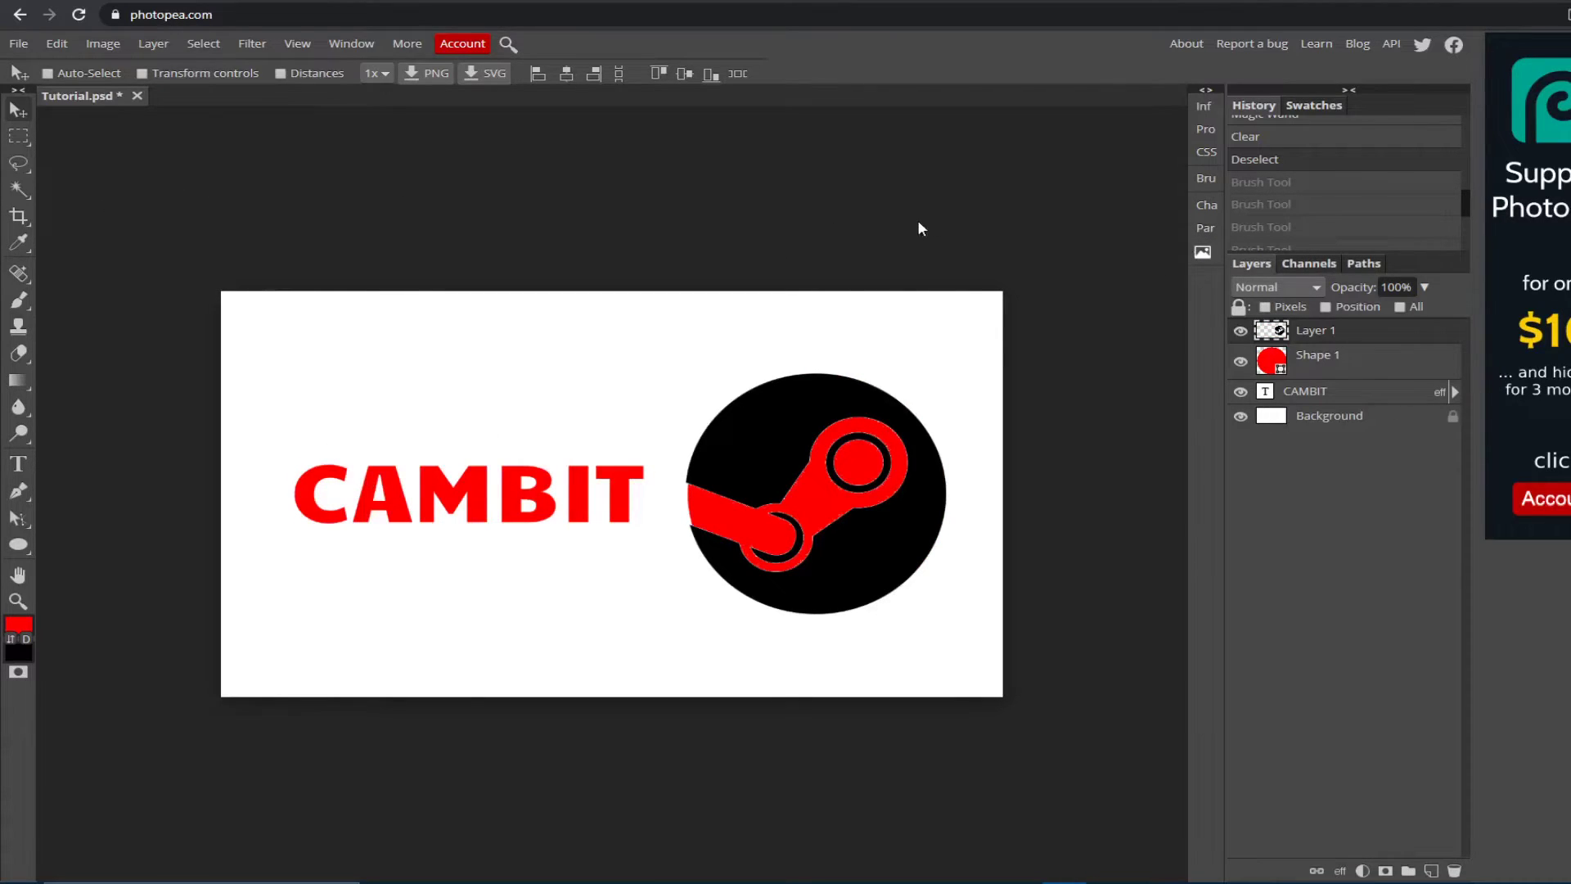
# Step: Lasso an irregular area above CAMBIT and across the upper part of the Steam logo and clear it from Layer 1
pyautogui.click(18, 136)
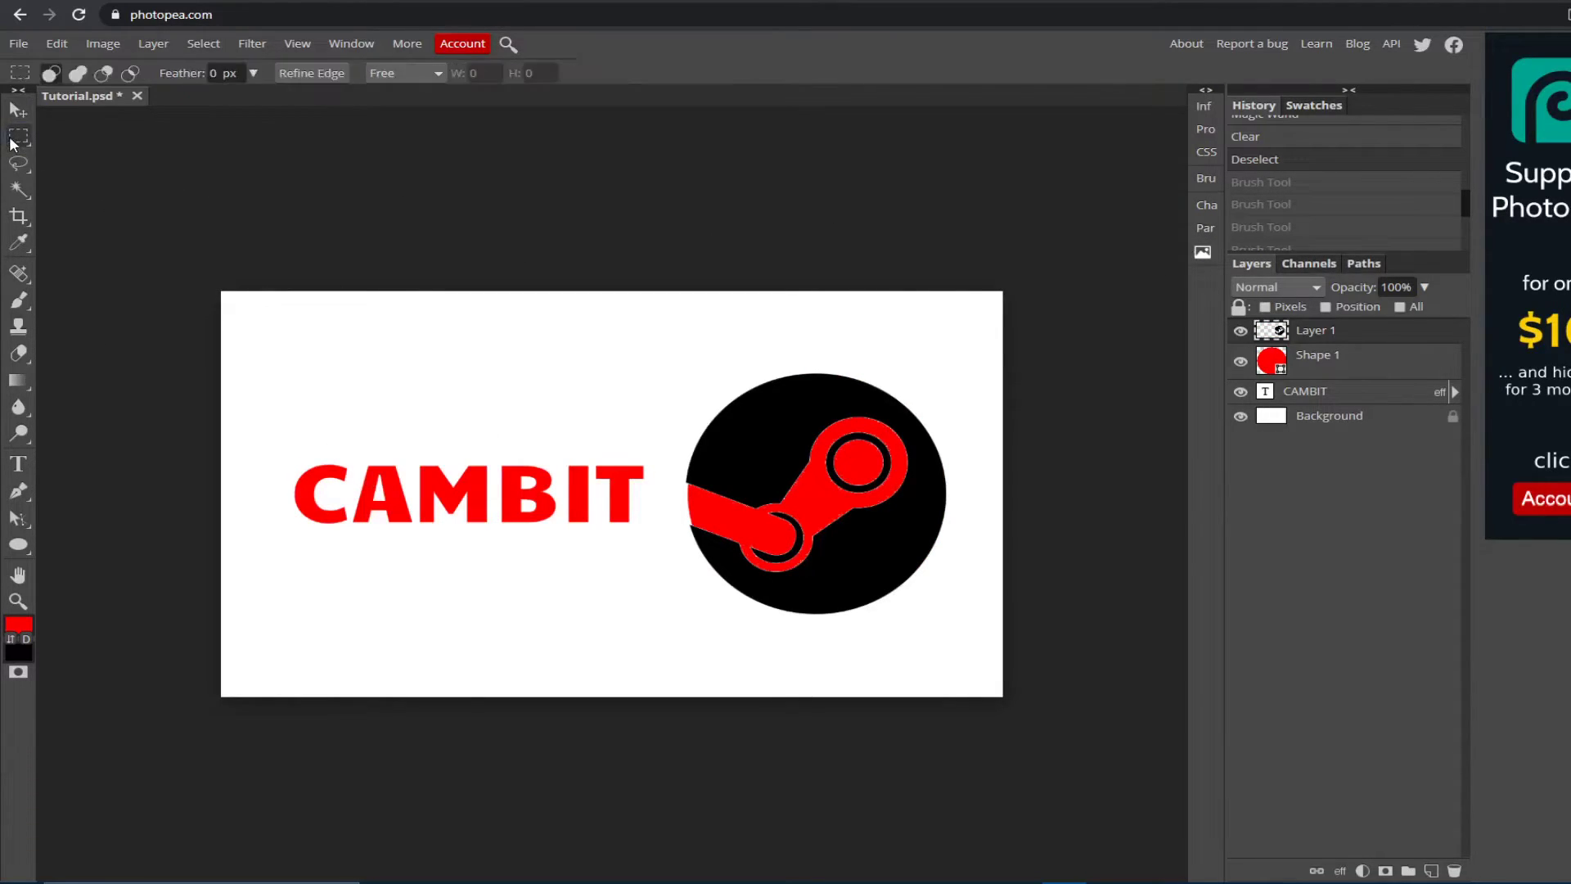
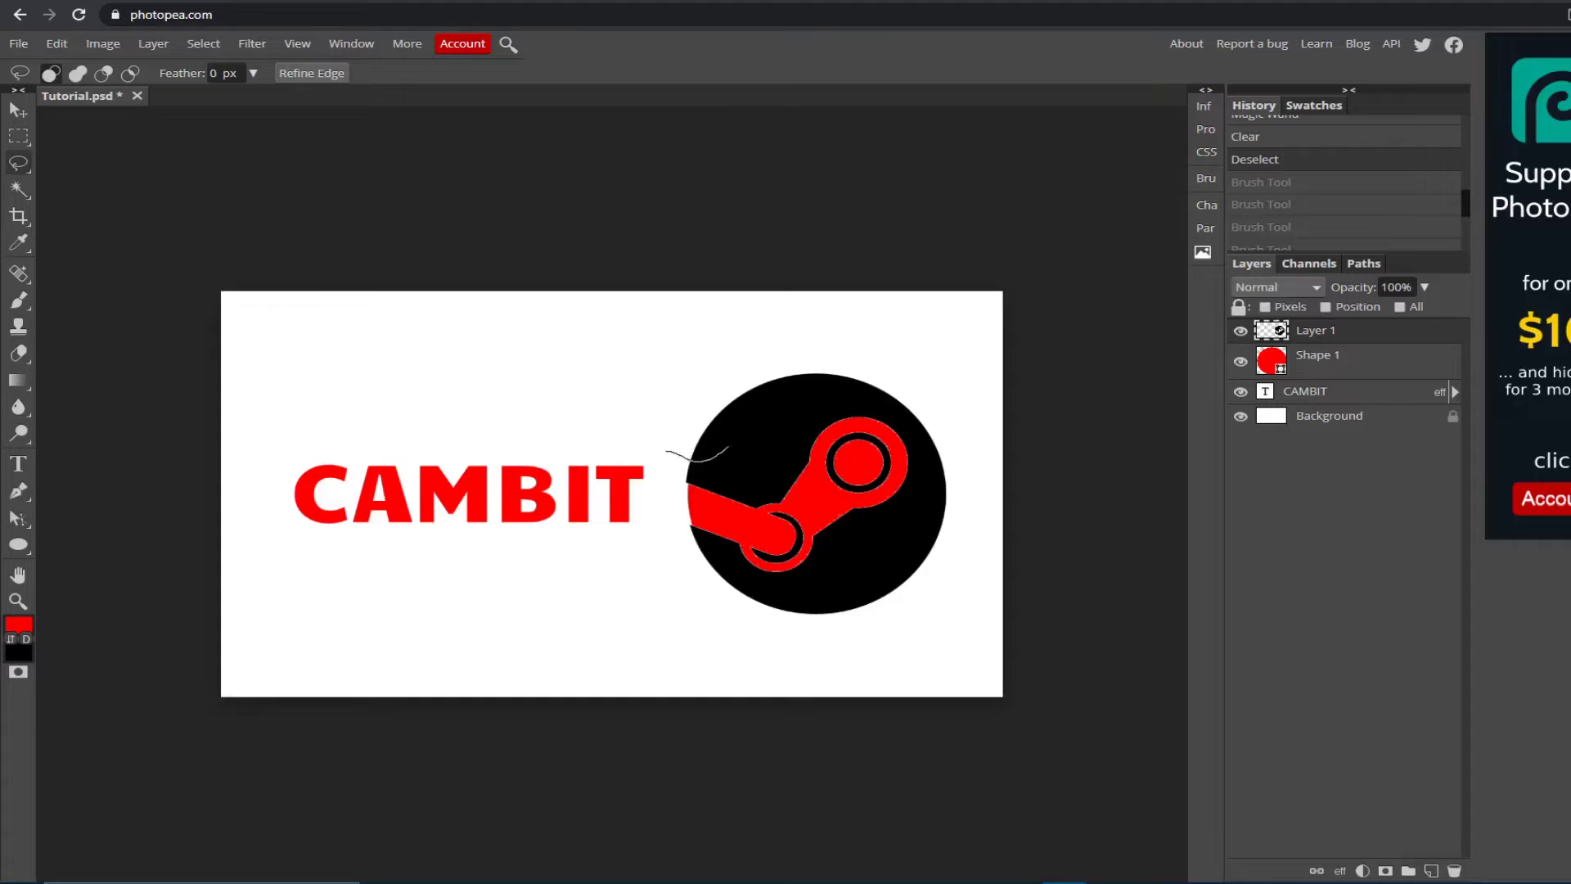
pyautogui.moveTo(728, 447)
pyautogui.mouseDown()
pyautogui.moveTo(829, 421)
pyautogui.moveTo(936, 337)
pyautogui.moveTo(909, 313)
pyautogui.moveTo(813, 310)
pyautogui.moveTo(706, 358)
pyautogui.moveTo(559, 316)
pyautogui.moveTo(448, 406)
pyautogui.moveTo(501, 429)
pyautogui.moveTo(582, 404)
pyautogui.moveTo(666, 449)
pyautogui.mouseUp()
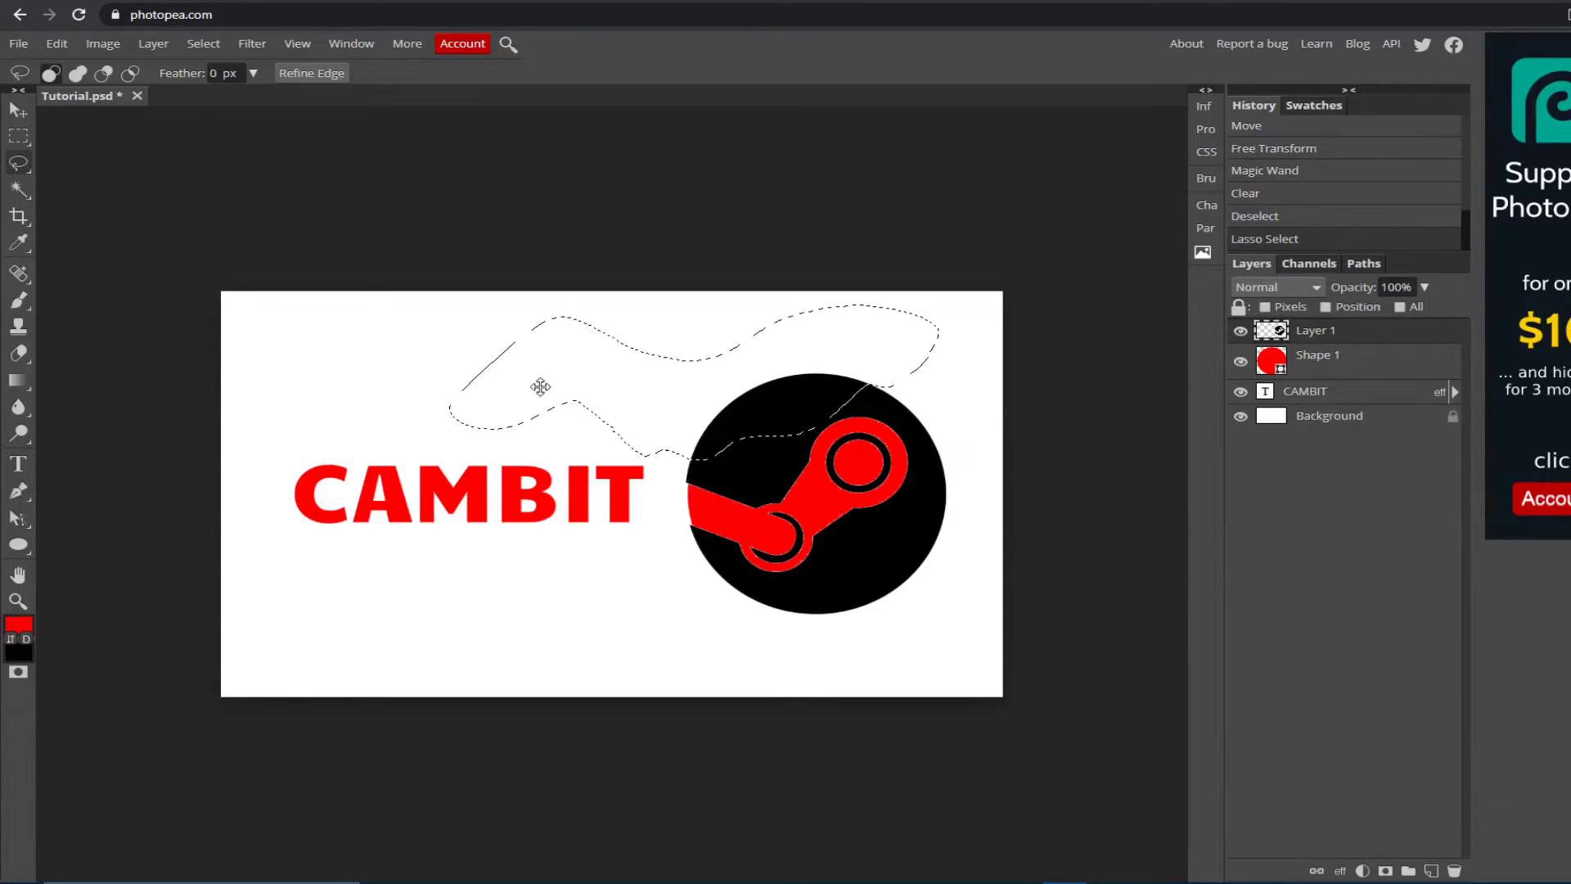
pyautogui.press('Delete')
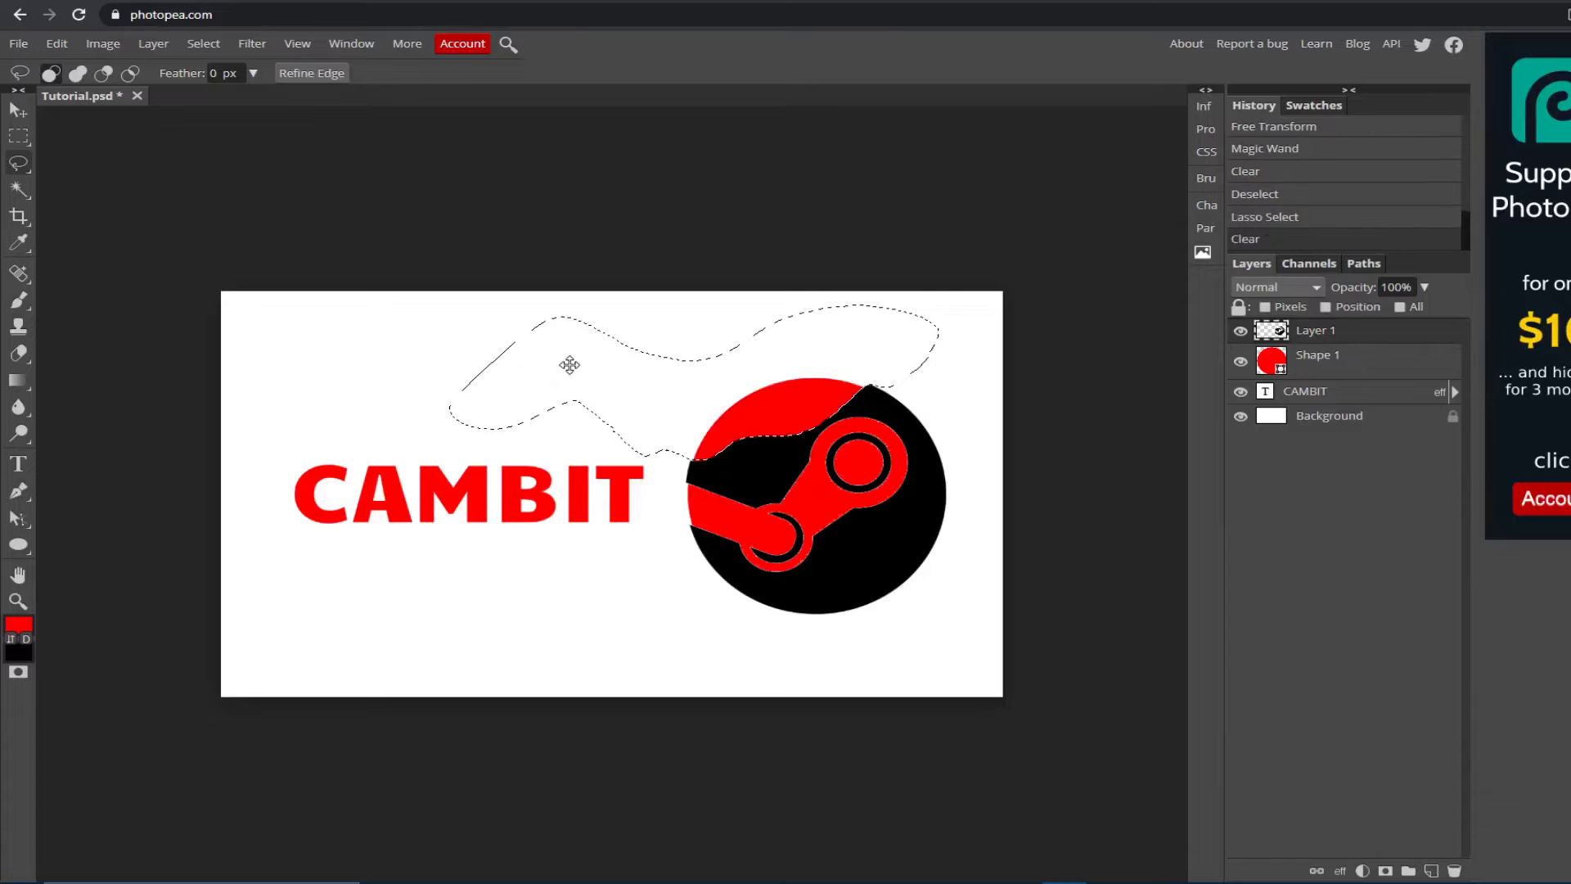
# Step: Toggle the visibility of Shape 1, try to clear the lassoed area from it, and reselect Layer 1
pyautogui.click(1243, 366)
pyautogui.click(1242, 366)
pyautogui.keyDown('shift'); pyautogui.click(1353, 361); pyautogui.keyUp('shift')
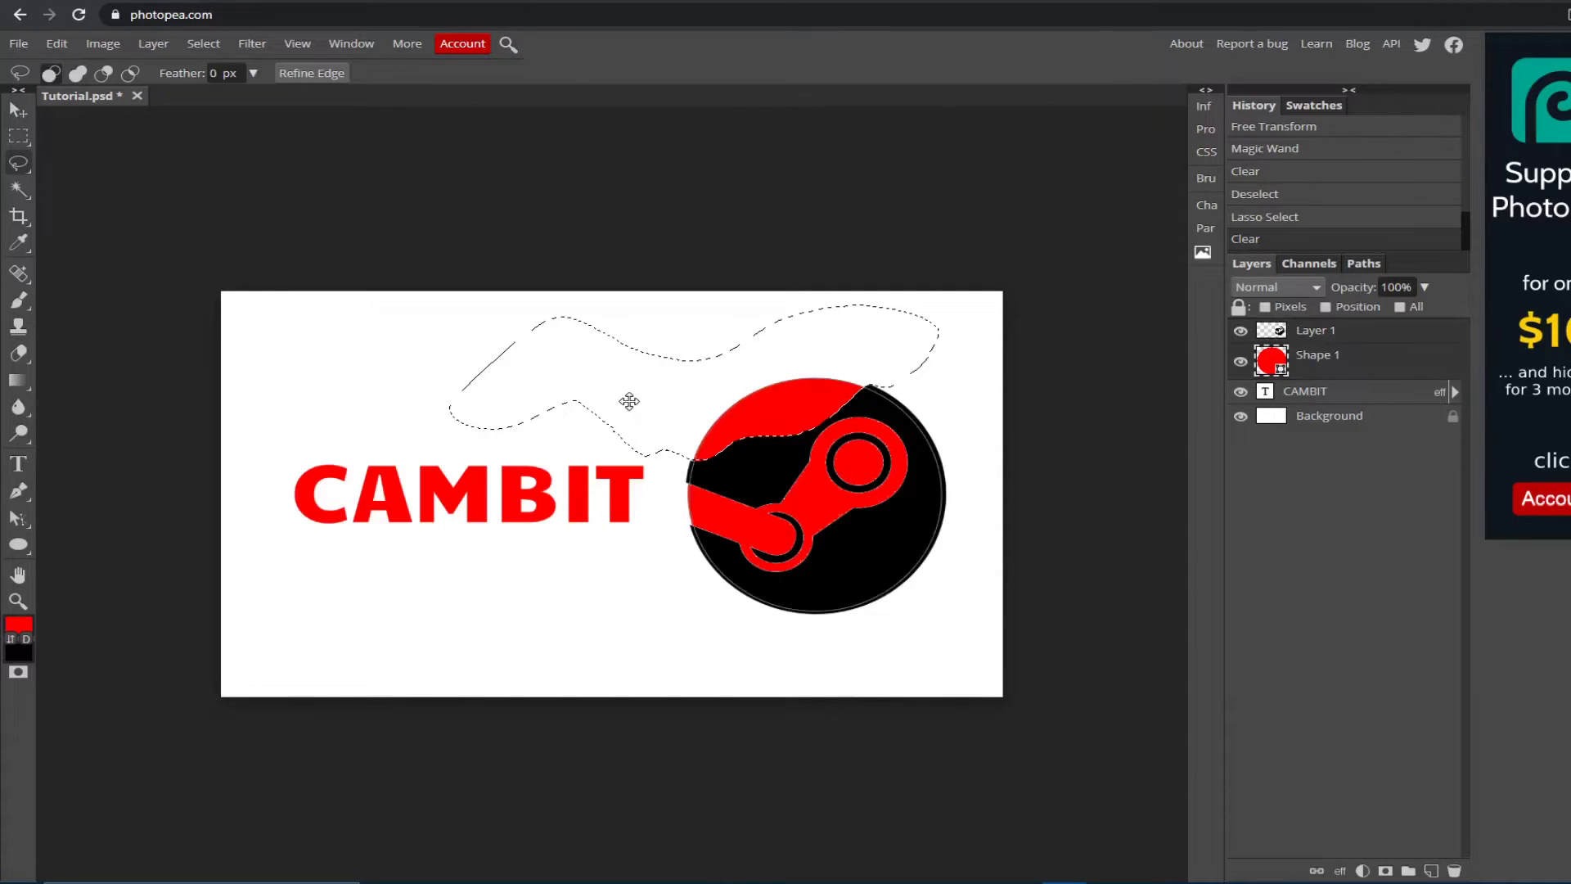
pyautogui.press('Delete')
pyautogui.click(1363, 332)
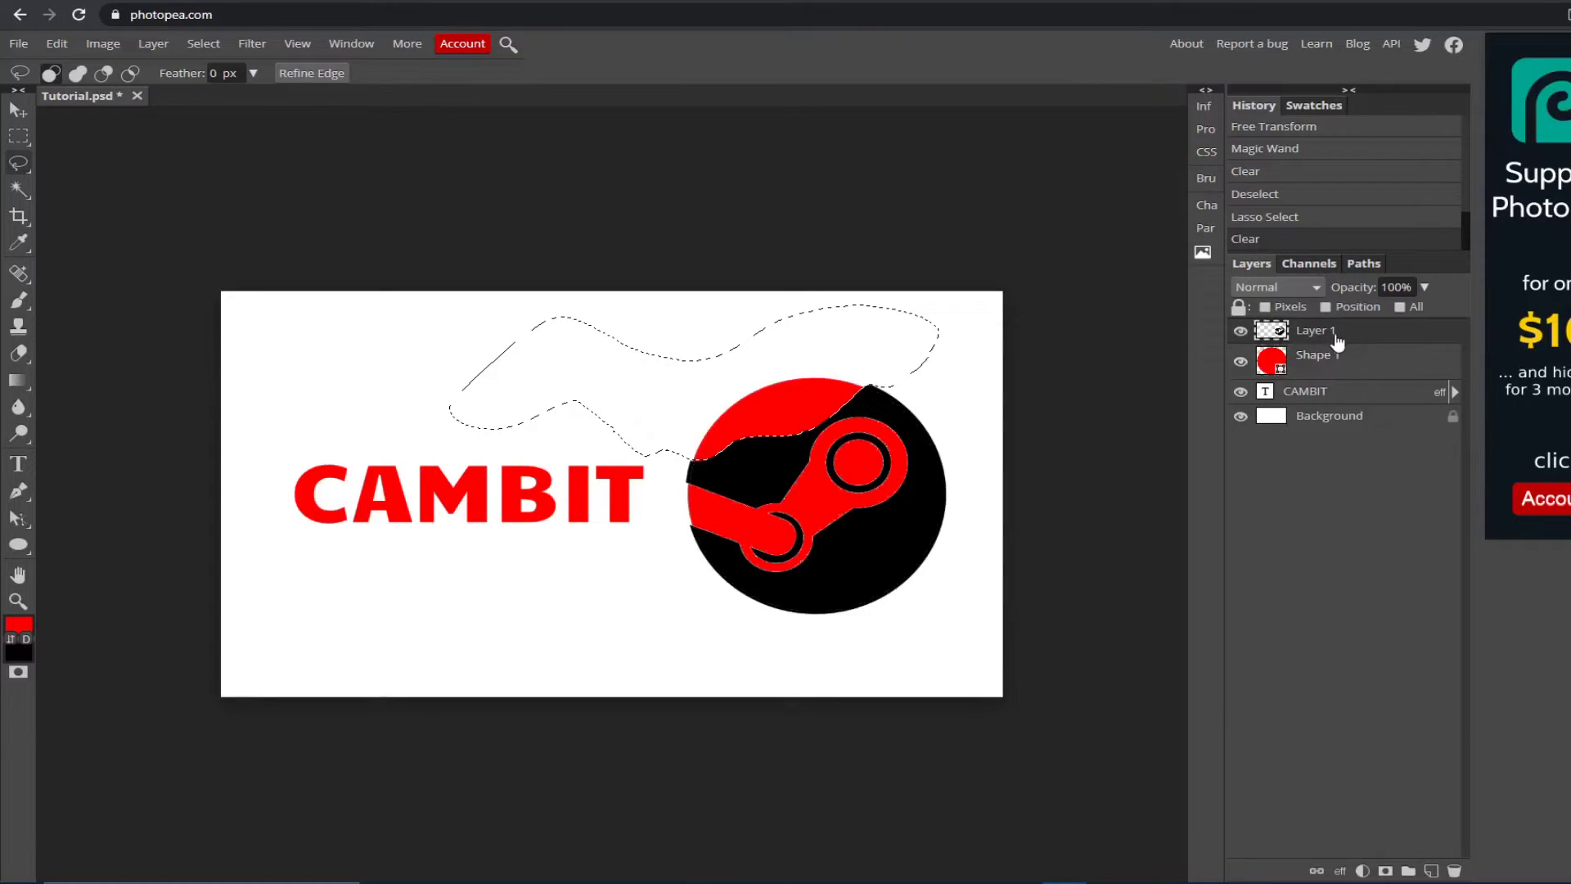
# Step: Try moving the Steam logo on Layer 1 with the Move tool and undo the last move
pyautogui.click(18, 109)
pyautogui.click(848, 458)
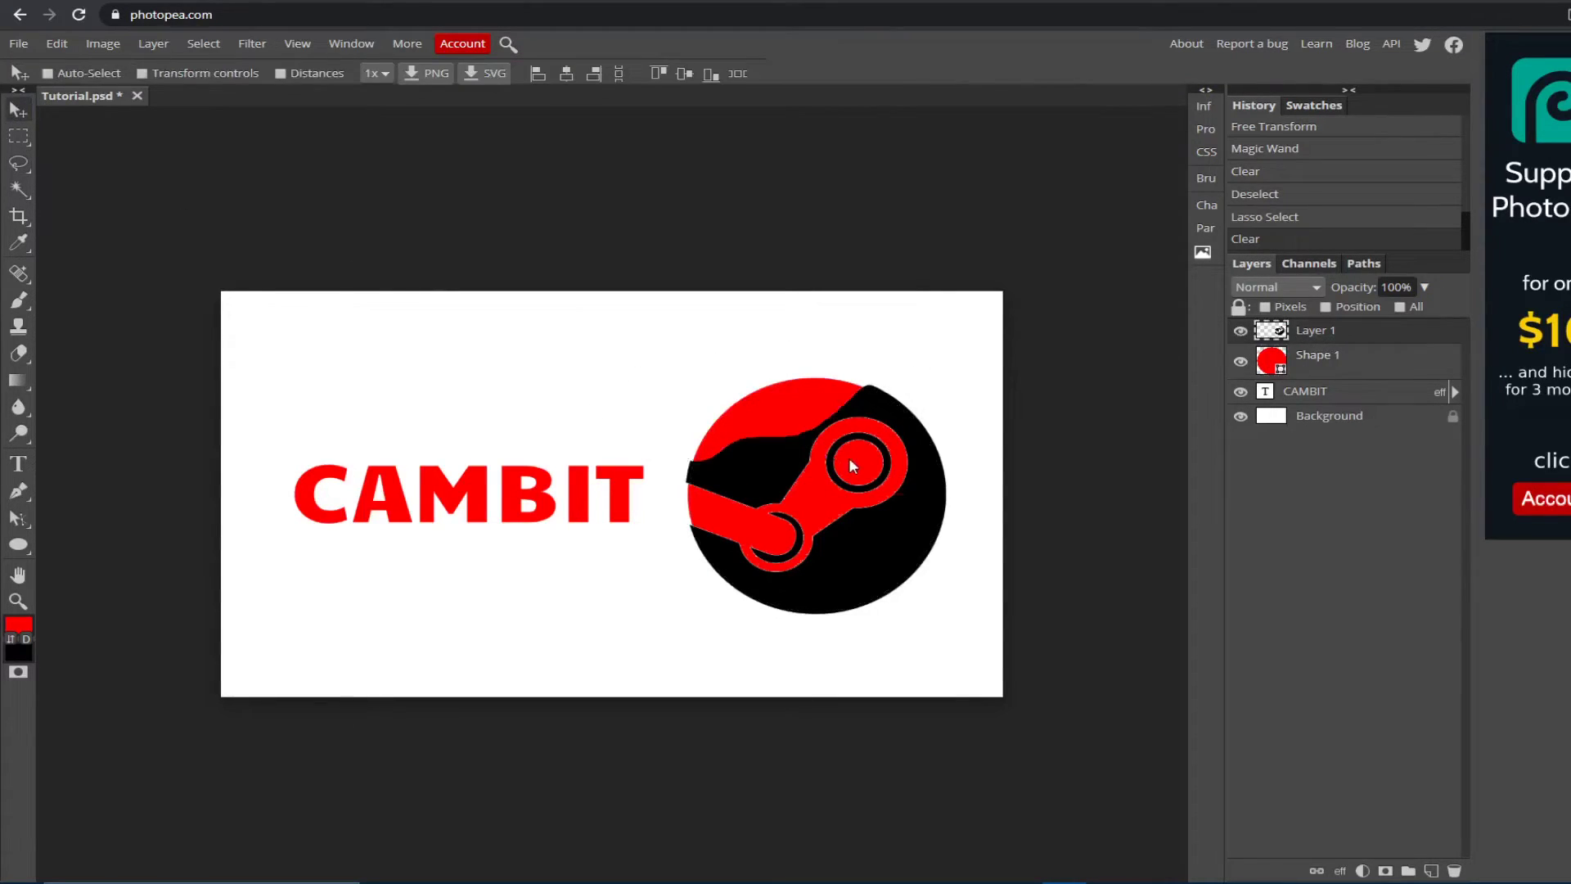
pyautogui.moveTo(807, 327)
pyautogui.mouseDown()
pyautogui.moveTo(825, 391)
pyautogui.moveTo(748, 393)
pyautogui.moveTo(328, 246)
pyautogui.moveTo(885, 410)
pyautogui.mouseUp()
pyautogui.hotkey('ctrl', 'z')
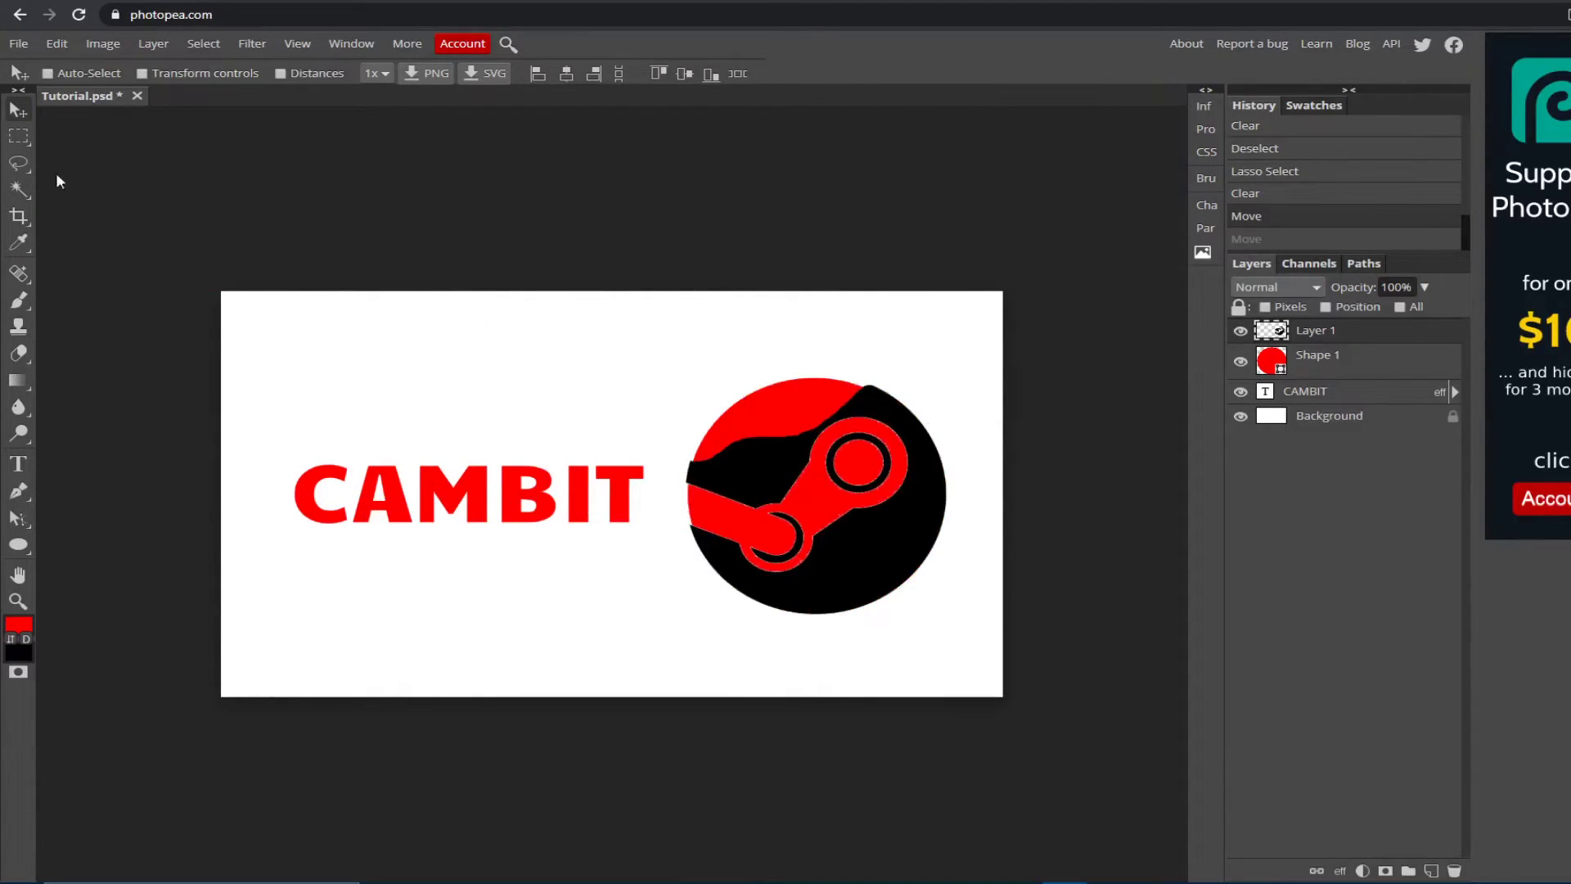
# Step: Lasso the letter C of CAMBIT and try to clear it from the text layer
pyautogui.press('l')
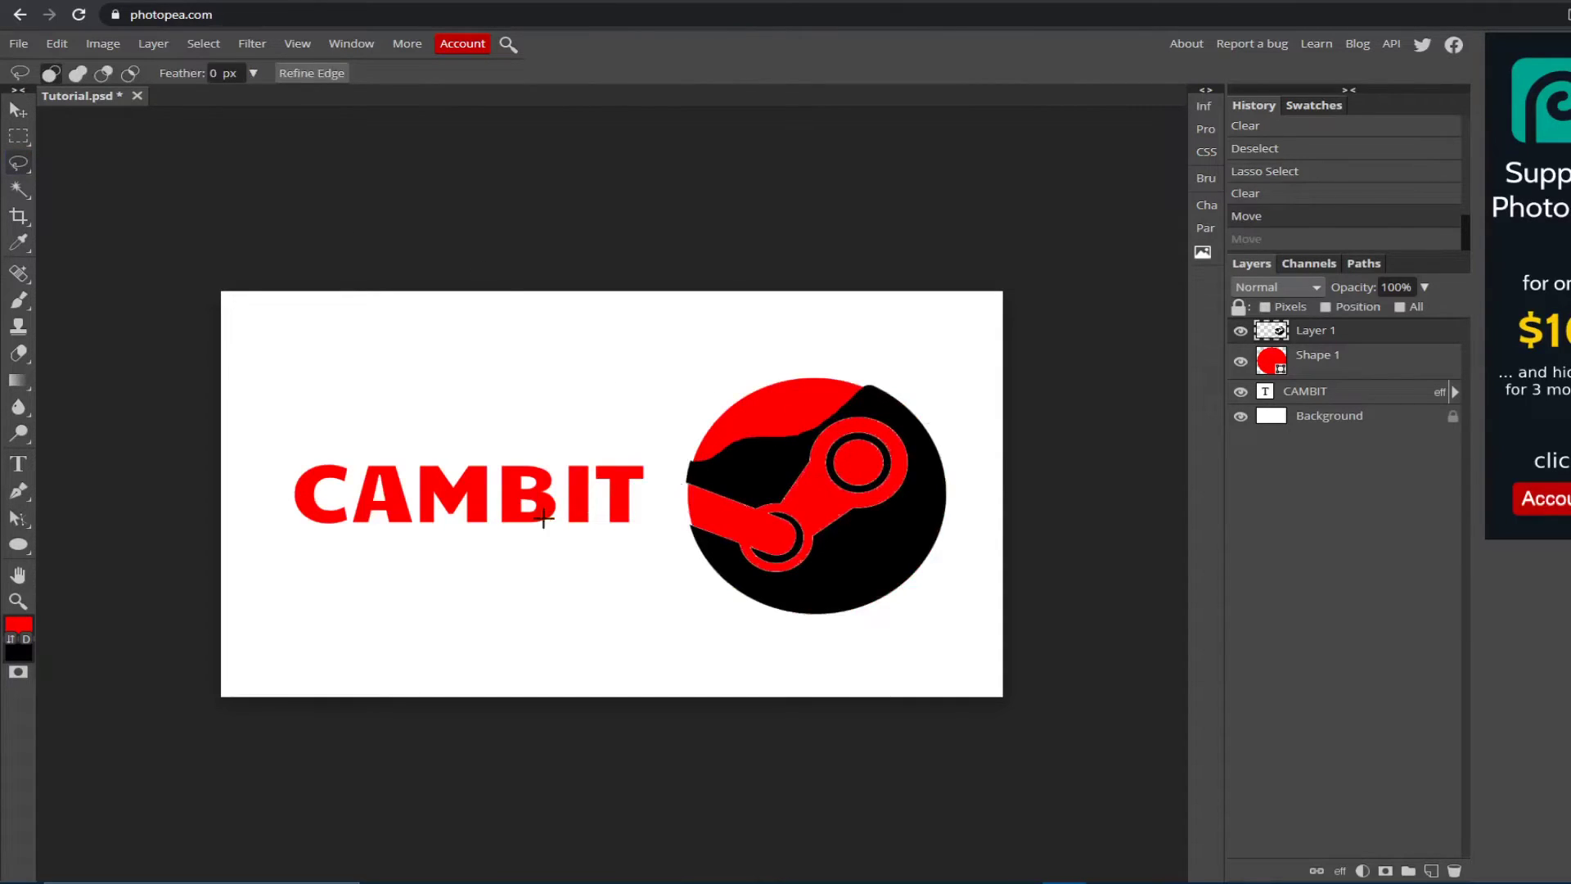
pyautogui.moveTo(288, 442)
pyautogui.mouseDown()
pyautogui.moveTo(282, 481)
pyautogui.moveTo(322, 555)
pyautogui.moveTo(355, 533)
pyautogui.moveTo(350, 468)
pyautogui.moveTo(341, 438)
pyautogui.moveTo(278, 446)
pyautogui.mouseUp()
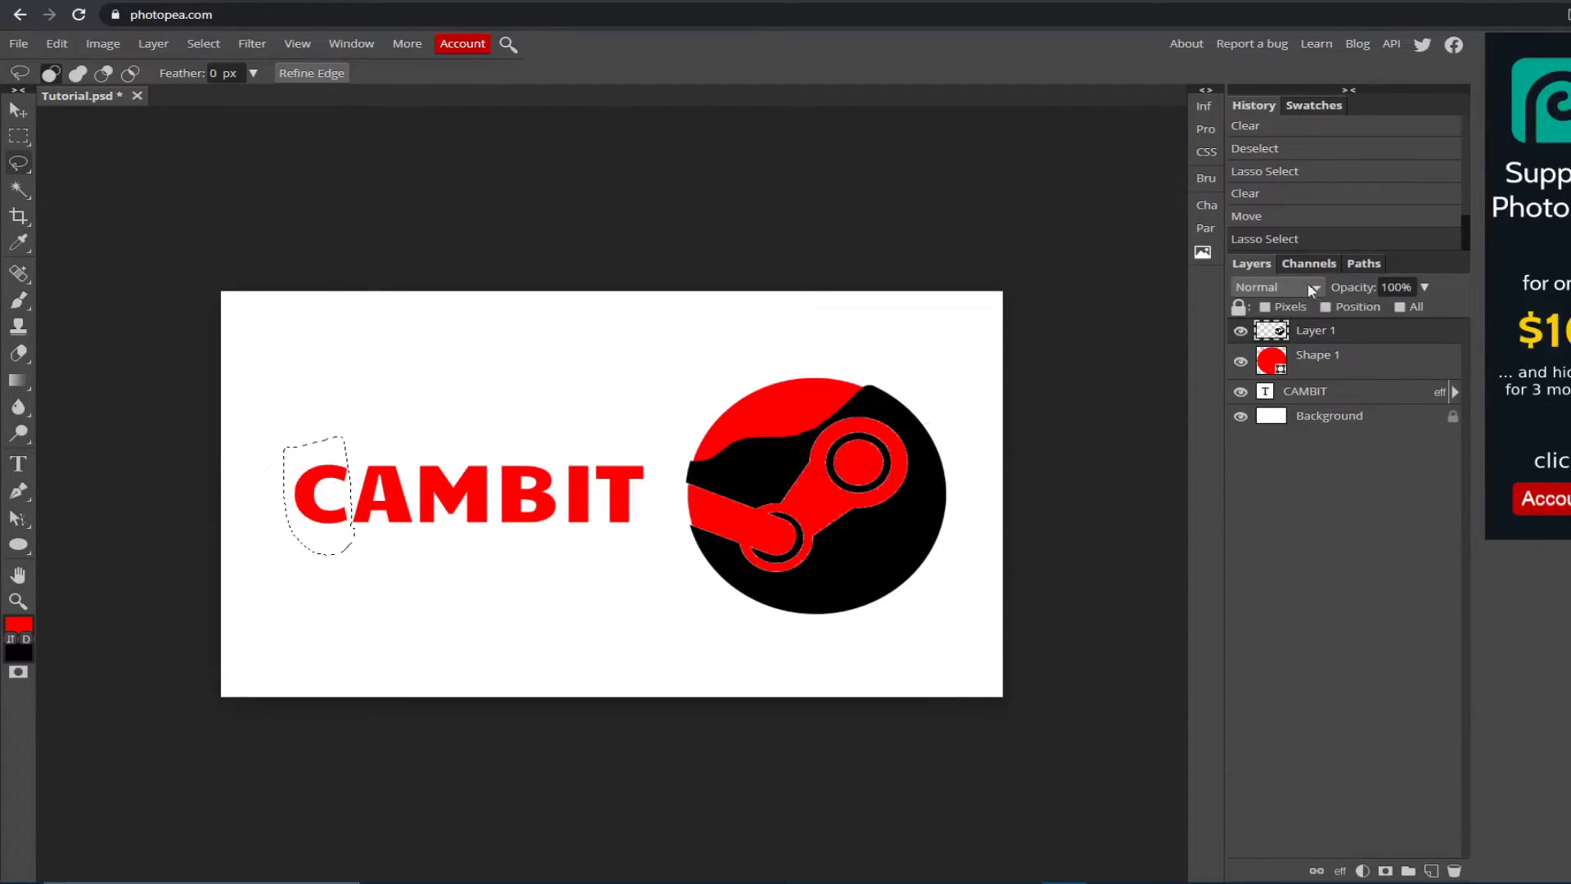
pyautogui.click(1332, 390)
pyautogui.press('Delete')
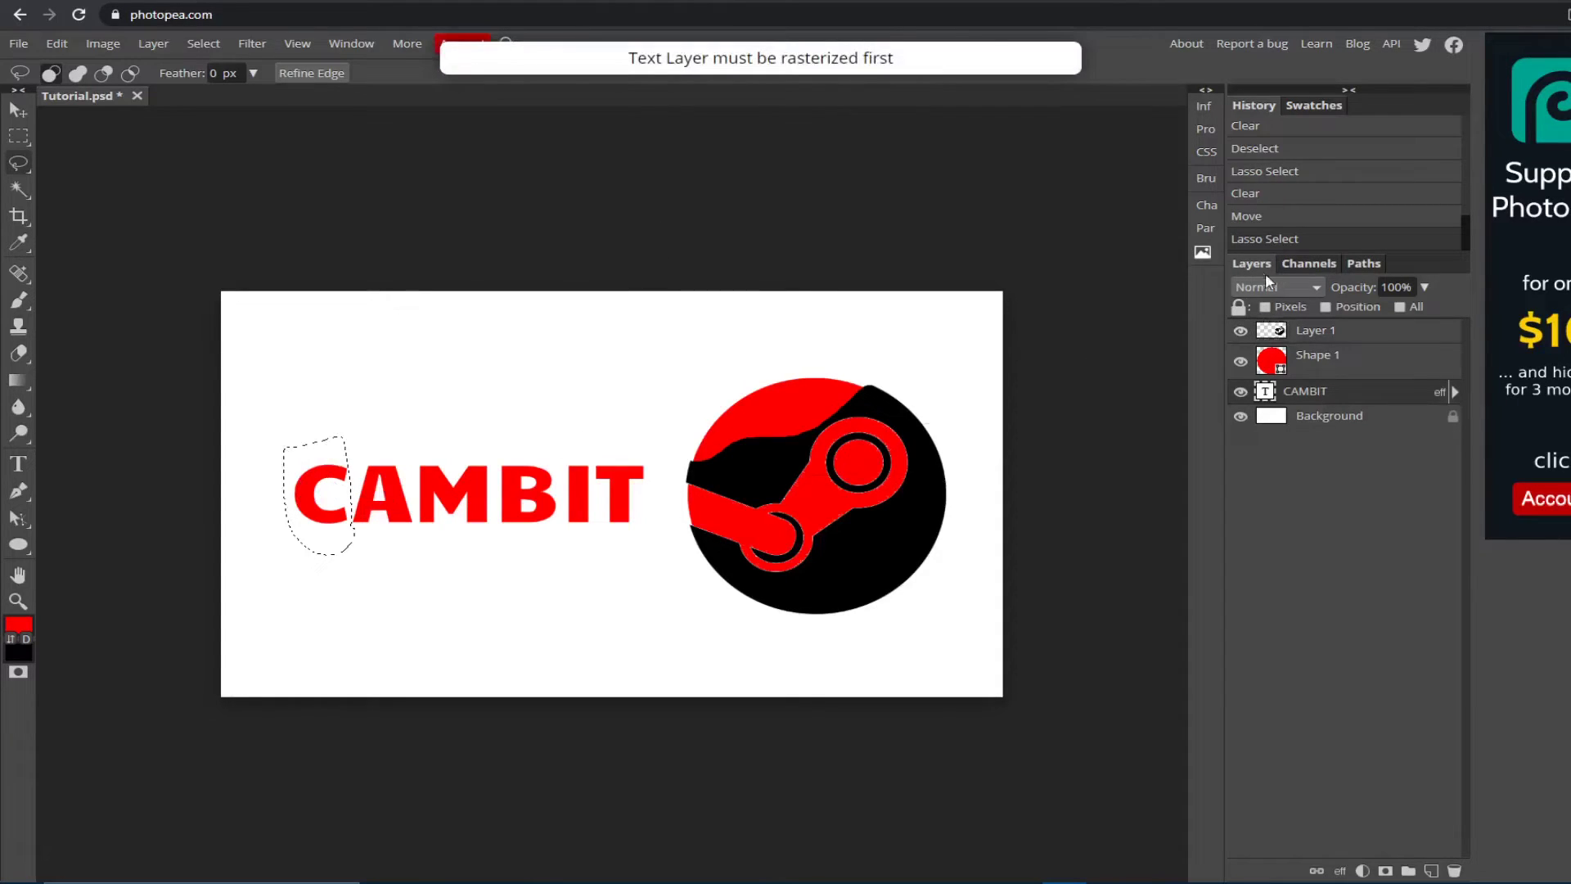
# Step: Rasterize the CAMBIT text layer, clear the lassoed letter C, and deselect
pyautogui.rightClick(1331, 394)
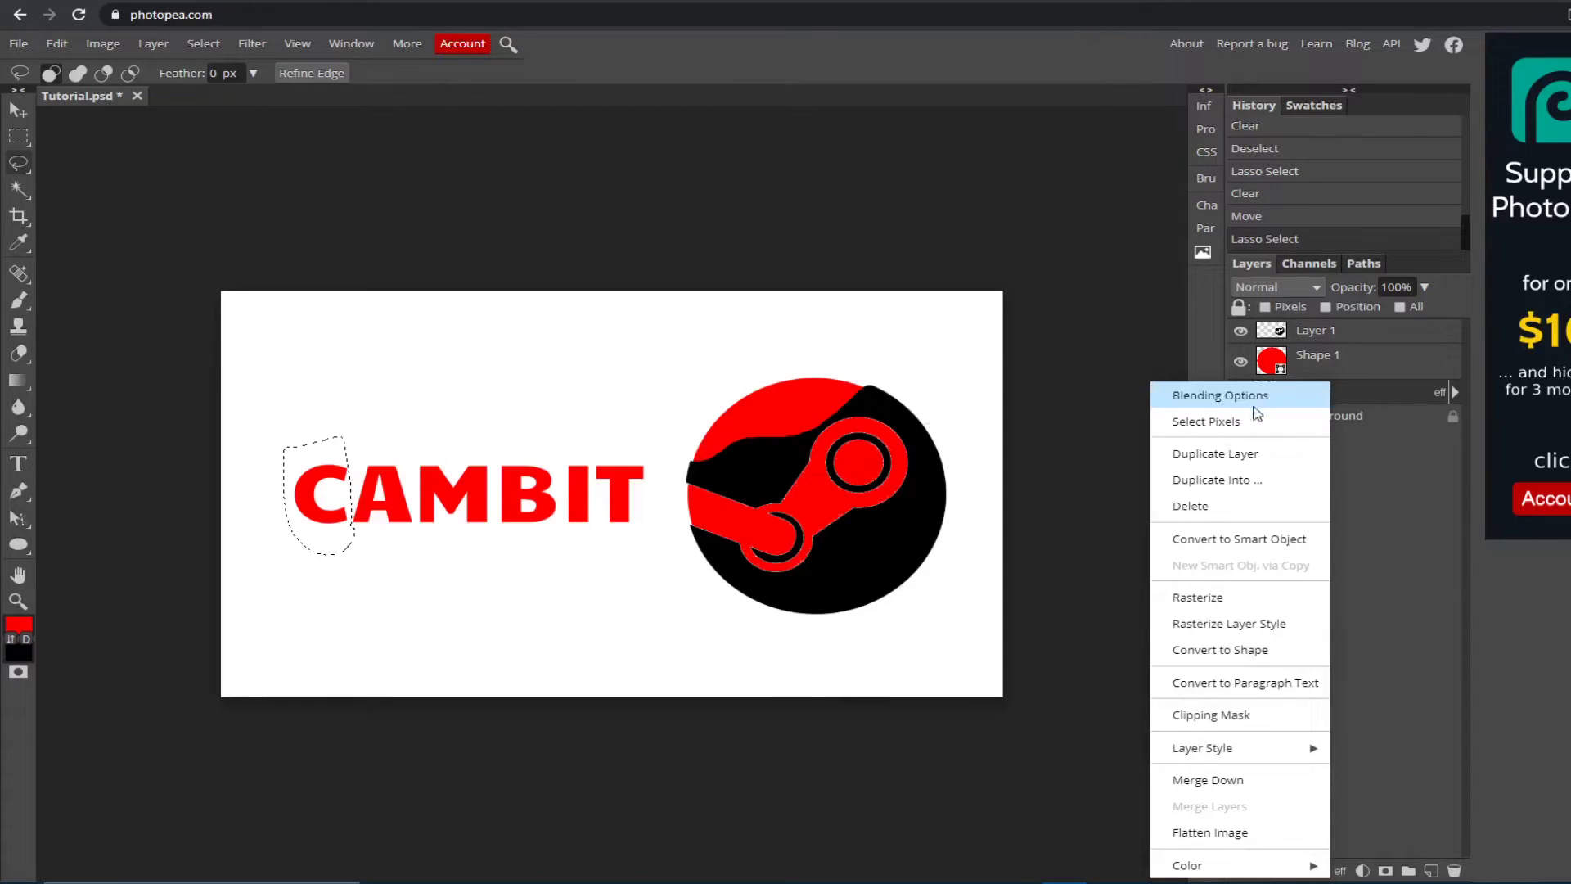
pyautogui.click(1239, 598)
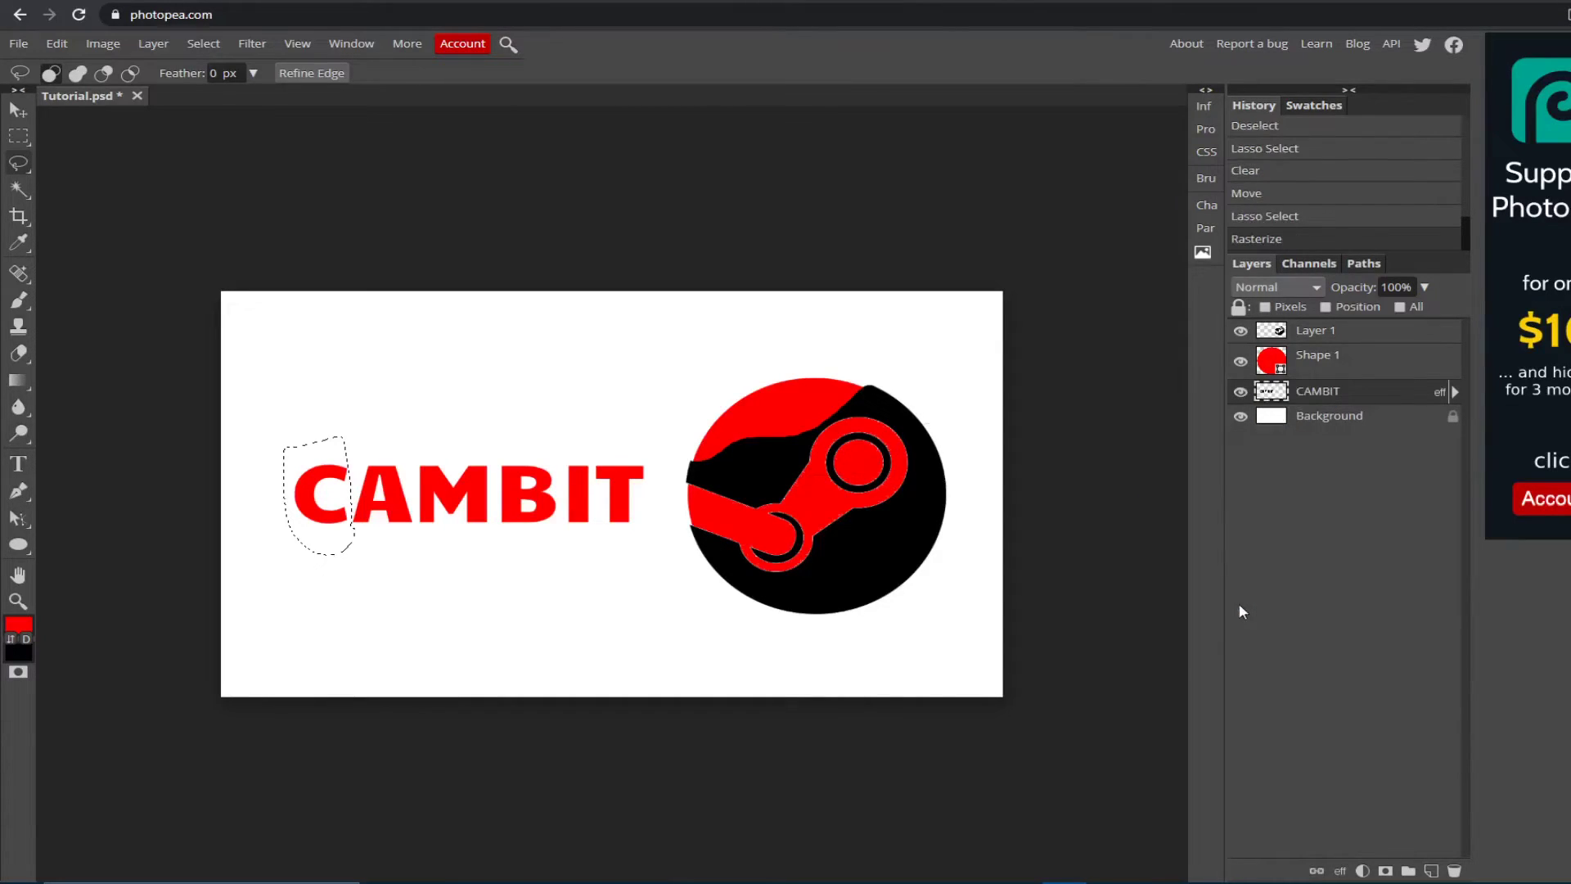
pyautogui.press('Delete')
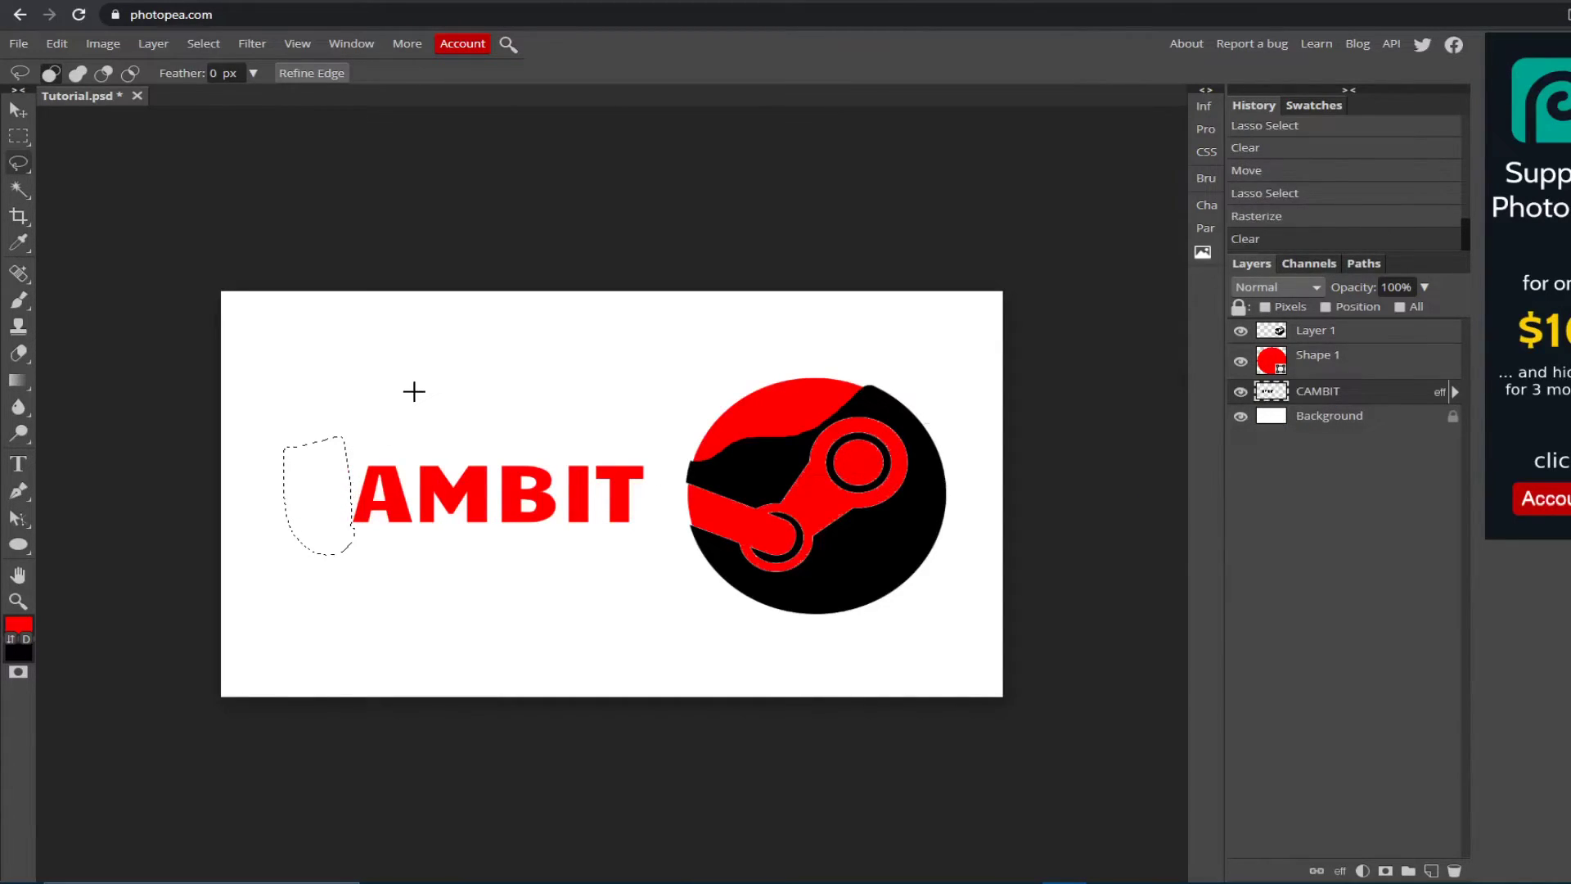
pyautogui.click(18, 109)
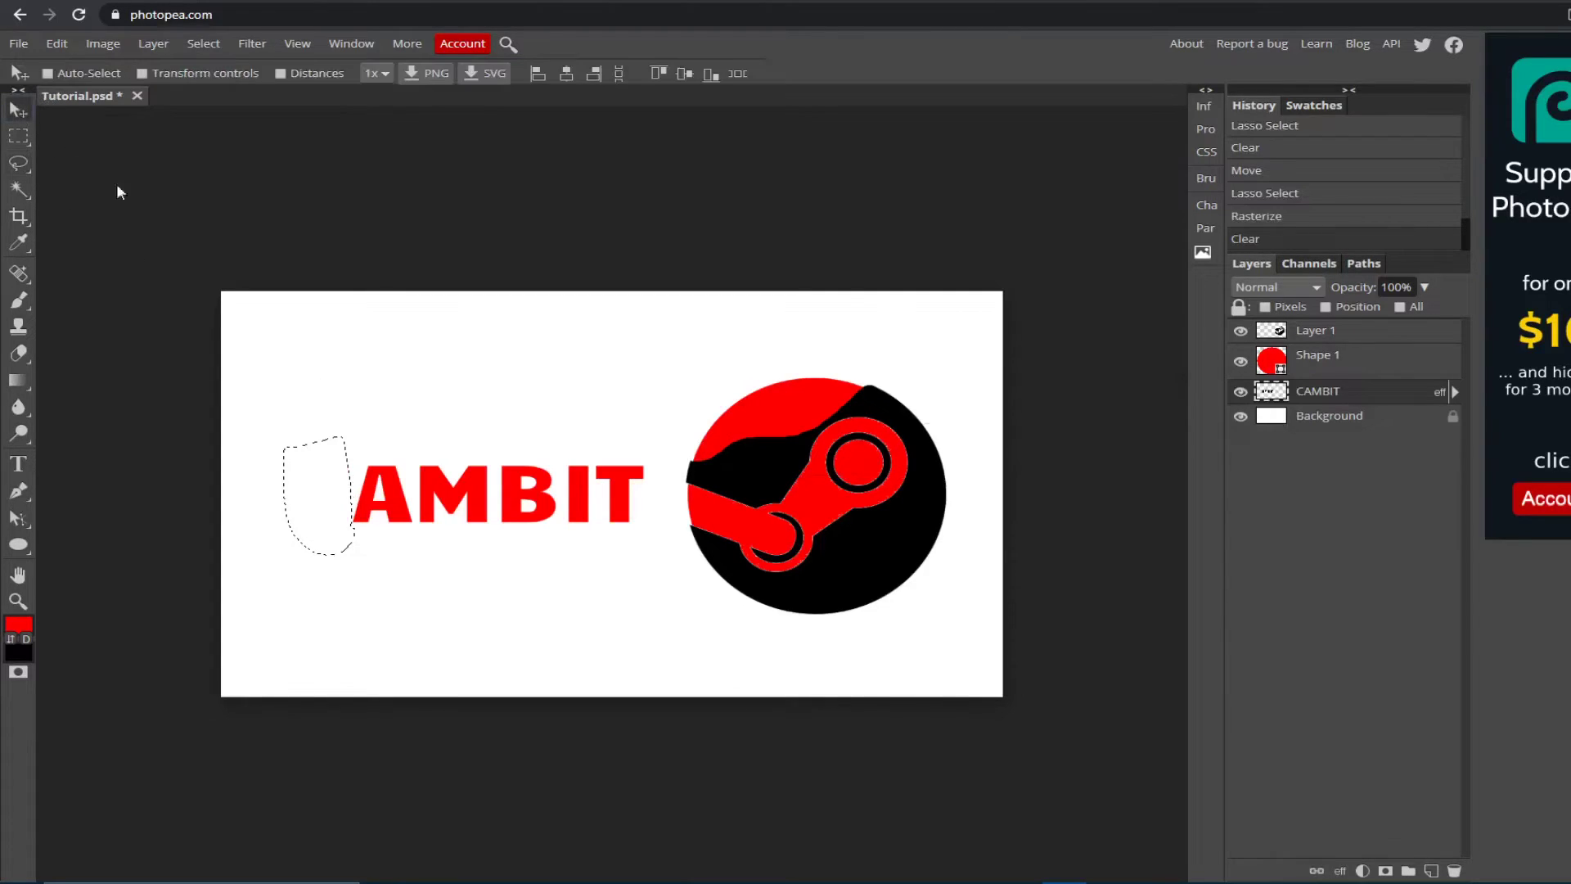
pyautogui.hotkey('ctrl', 'd')
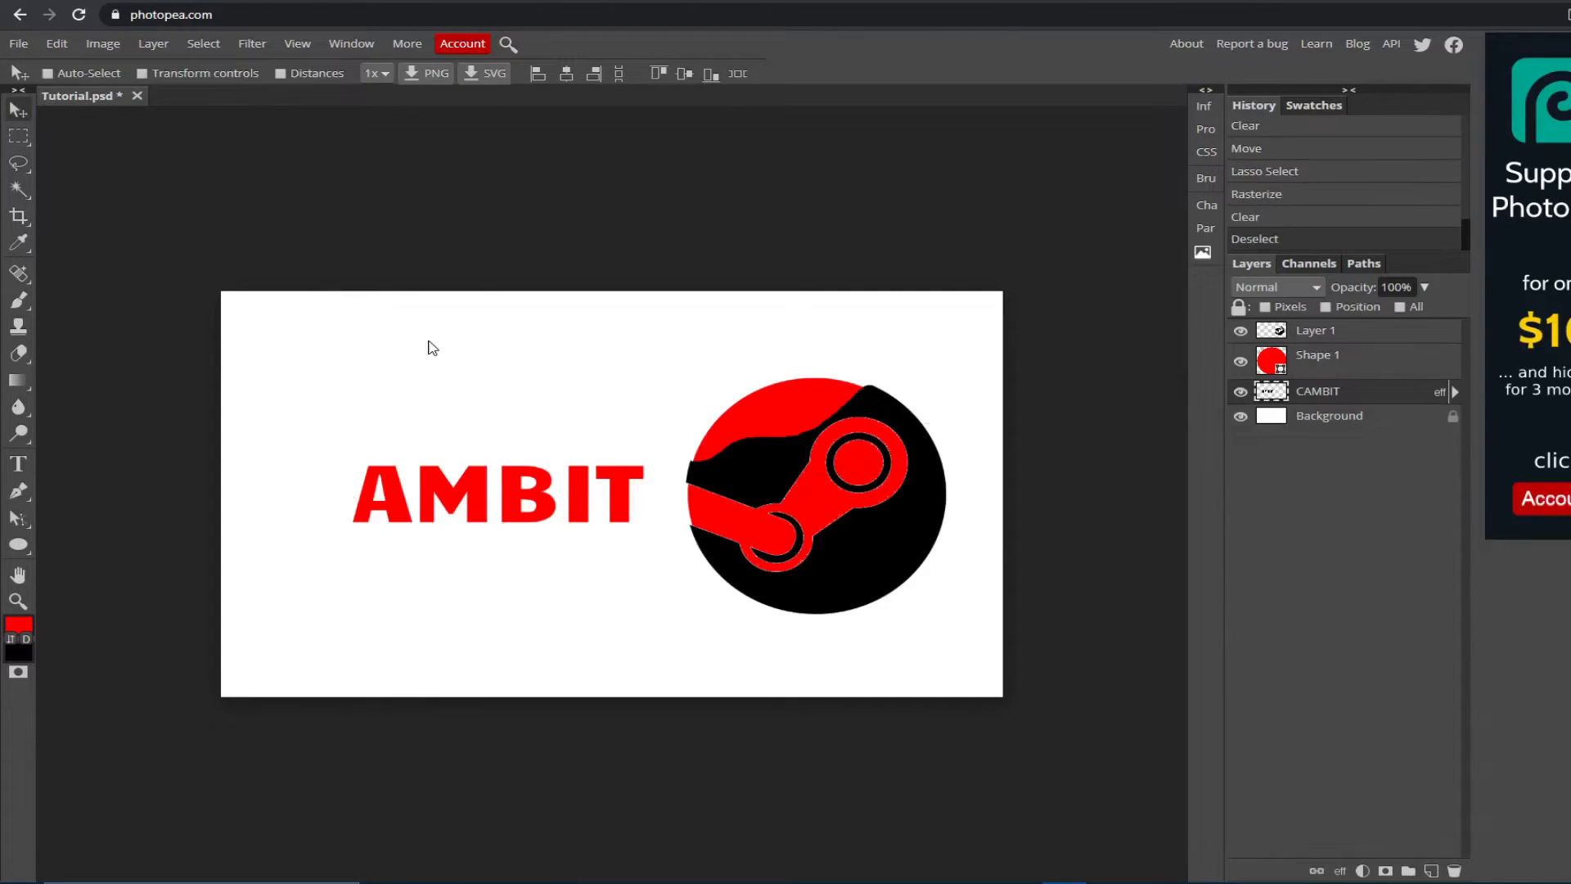
# Step: Outline the letter T with a four-cornered Polygonal Lasso selection, clear it from the CAMBIT layer, and deselect
pyautogui.rightClick(18, 163)
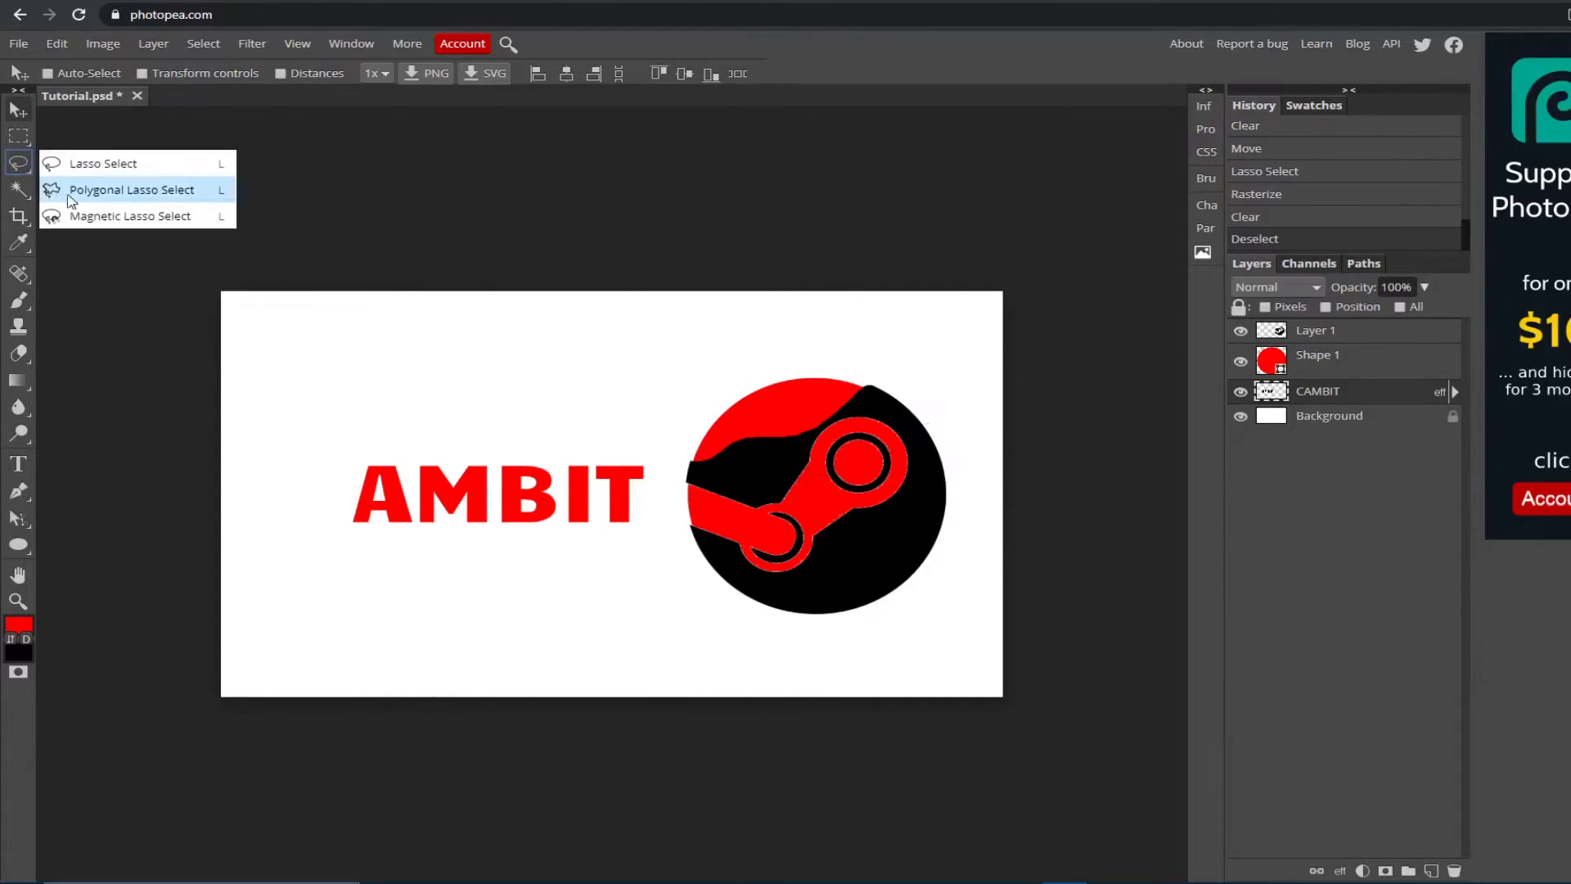
pyautogui.click(185, 195)
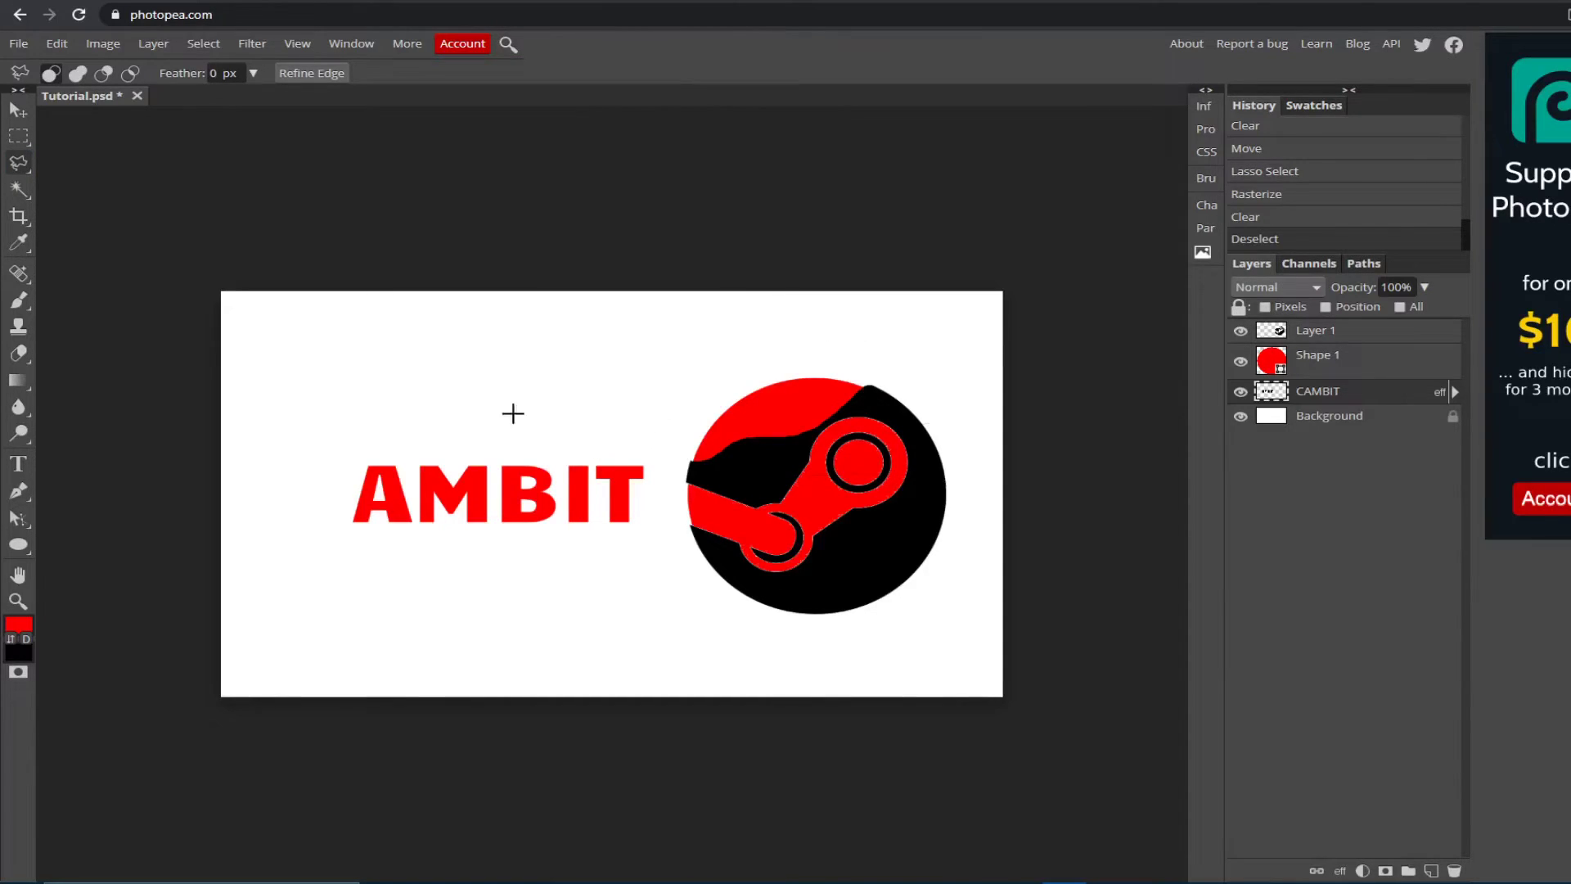
pyautogui.click(592, 455)
pyautogui.click(655, 454)
pyautogui.click(656, 538)
pyautogui.click(601, 539)
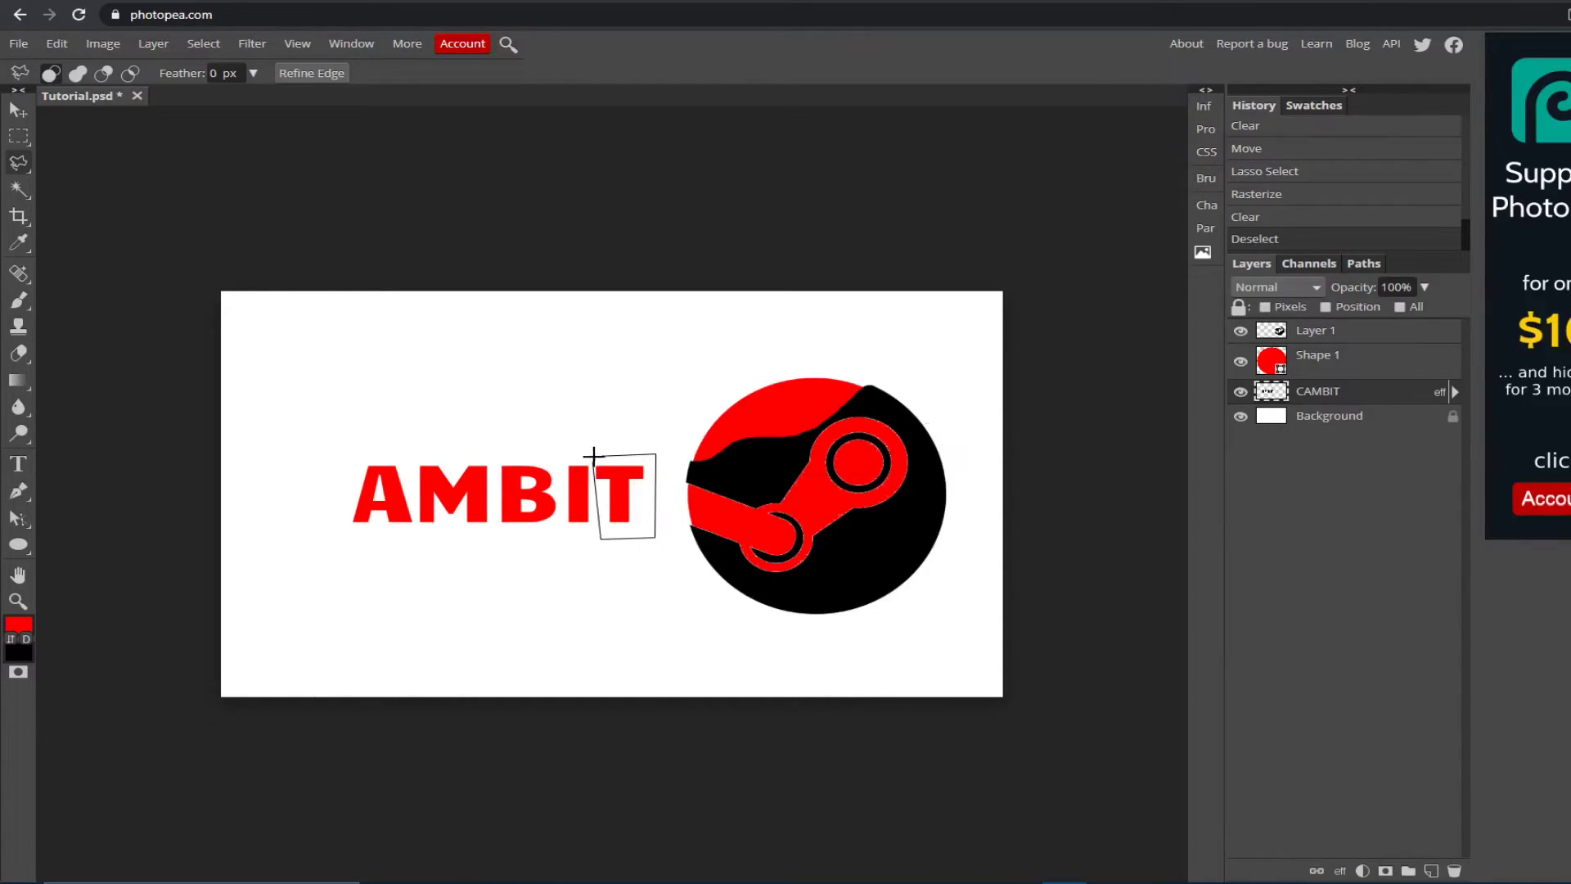
pyautogui.click(594, 456)
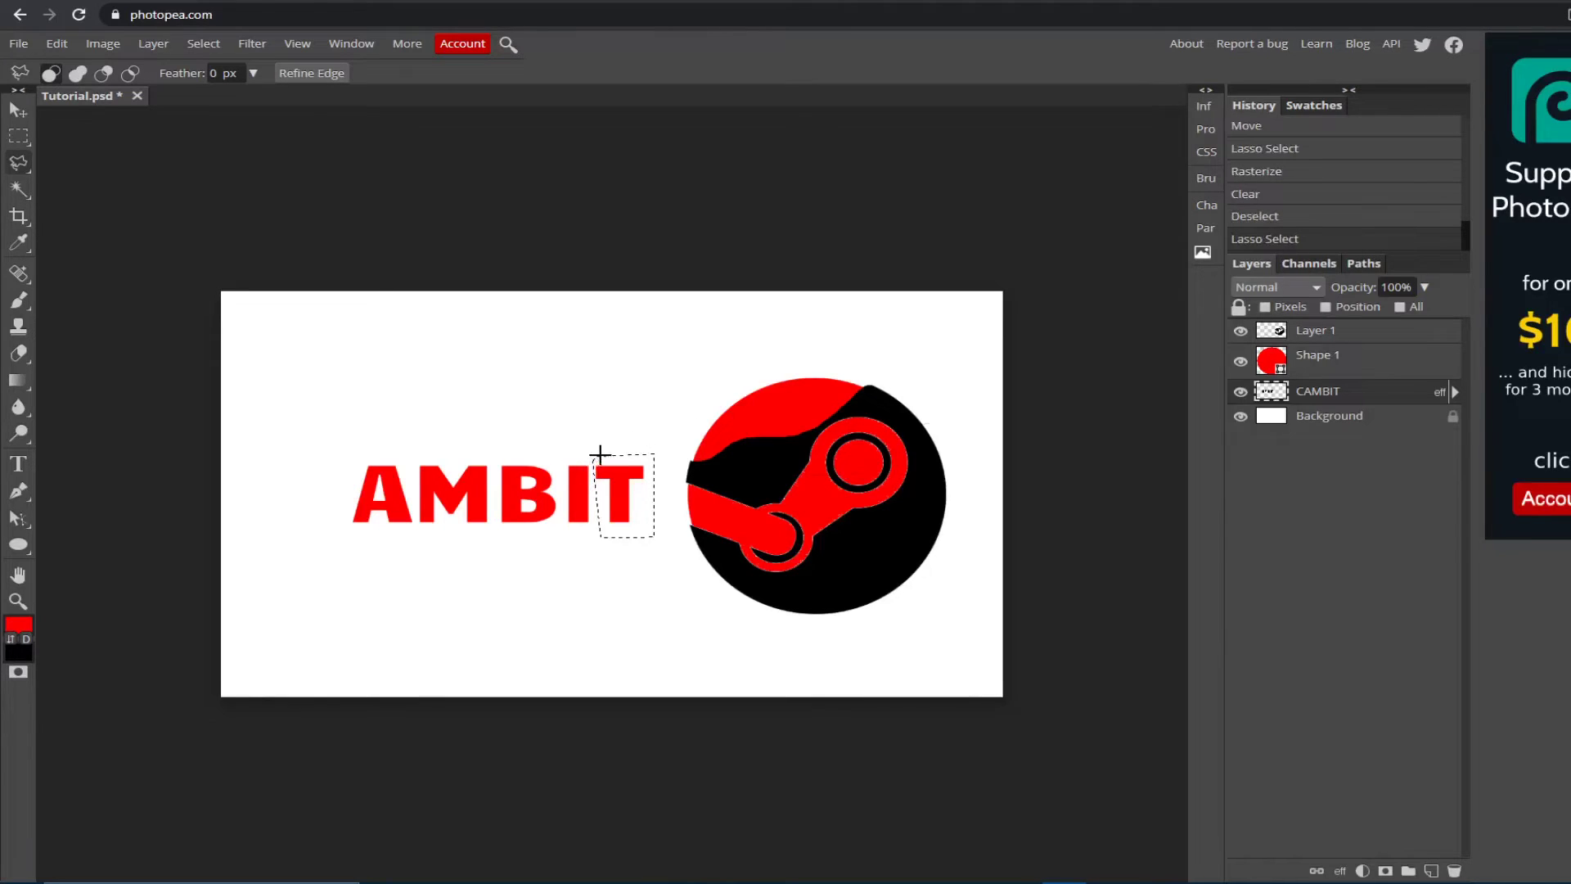
pyautogui.press('Delete')
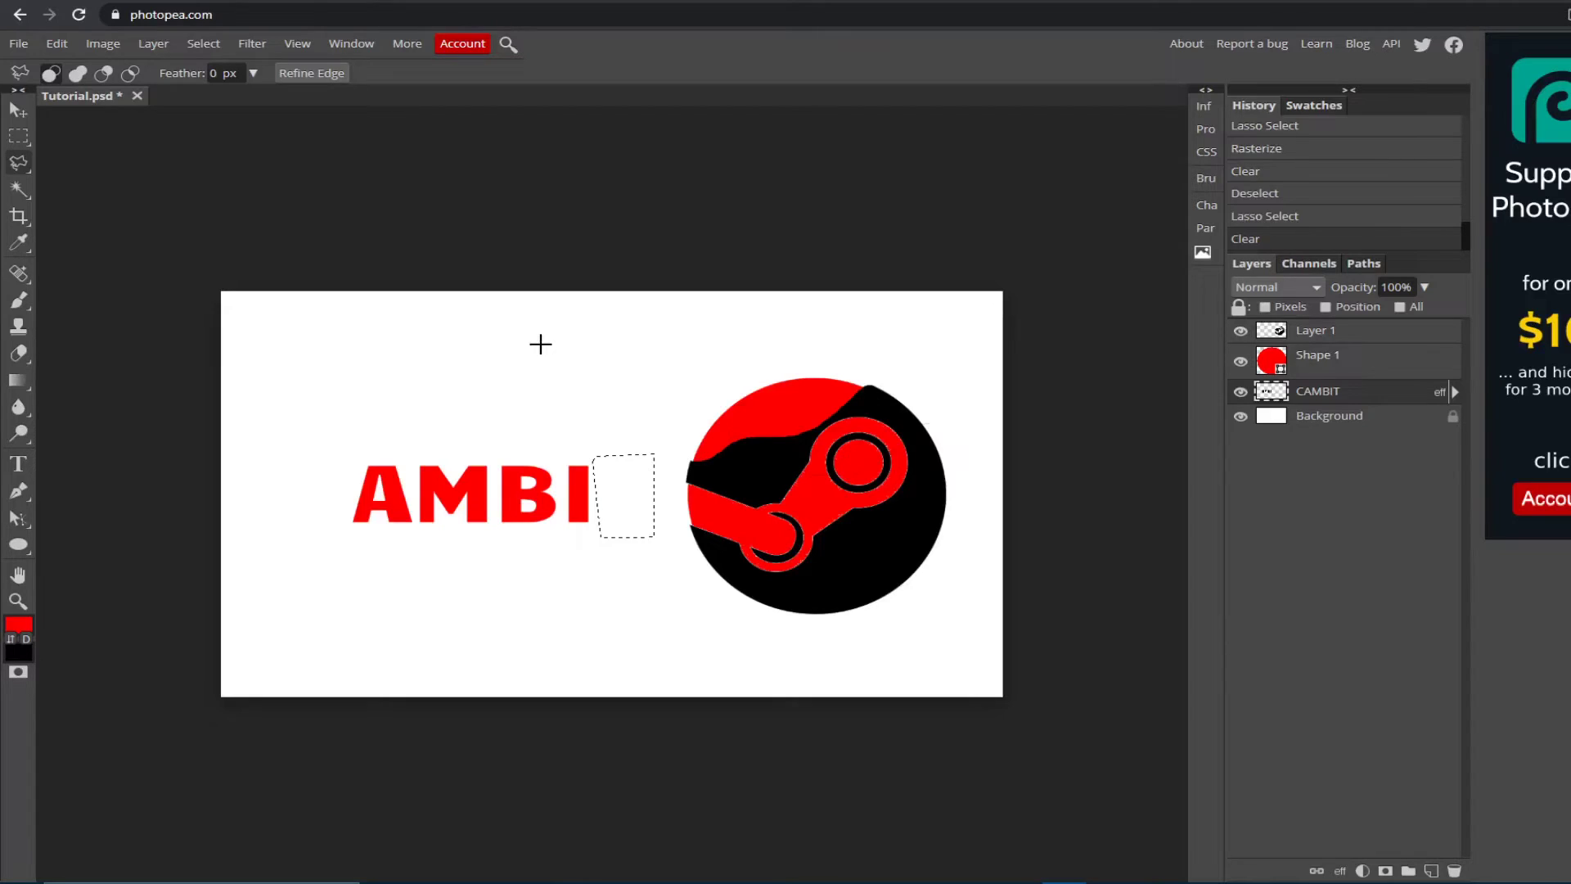
pyautogui.hotkey('ctrl', 'd')
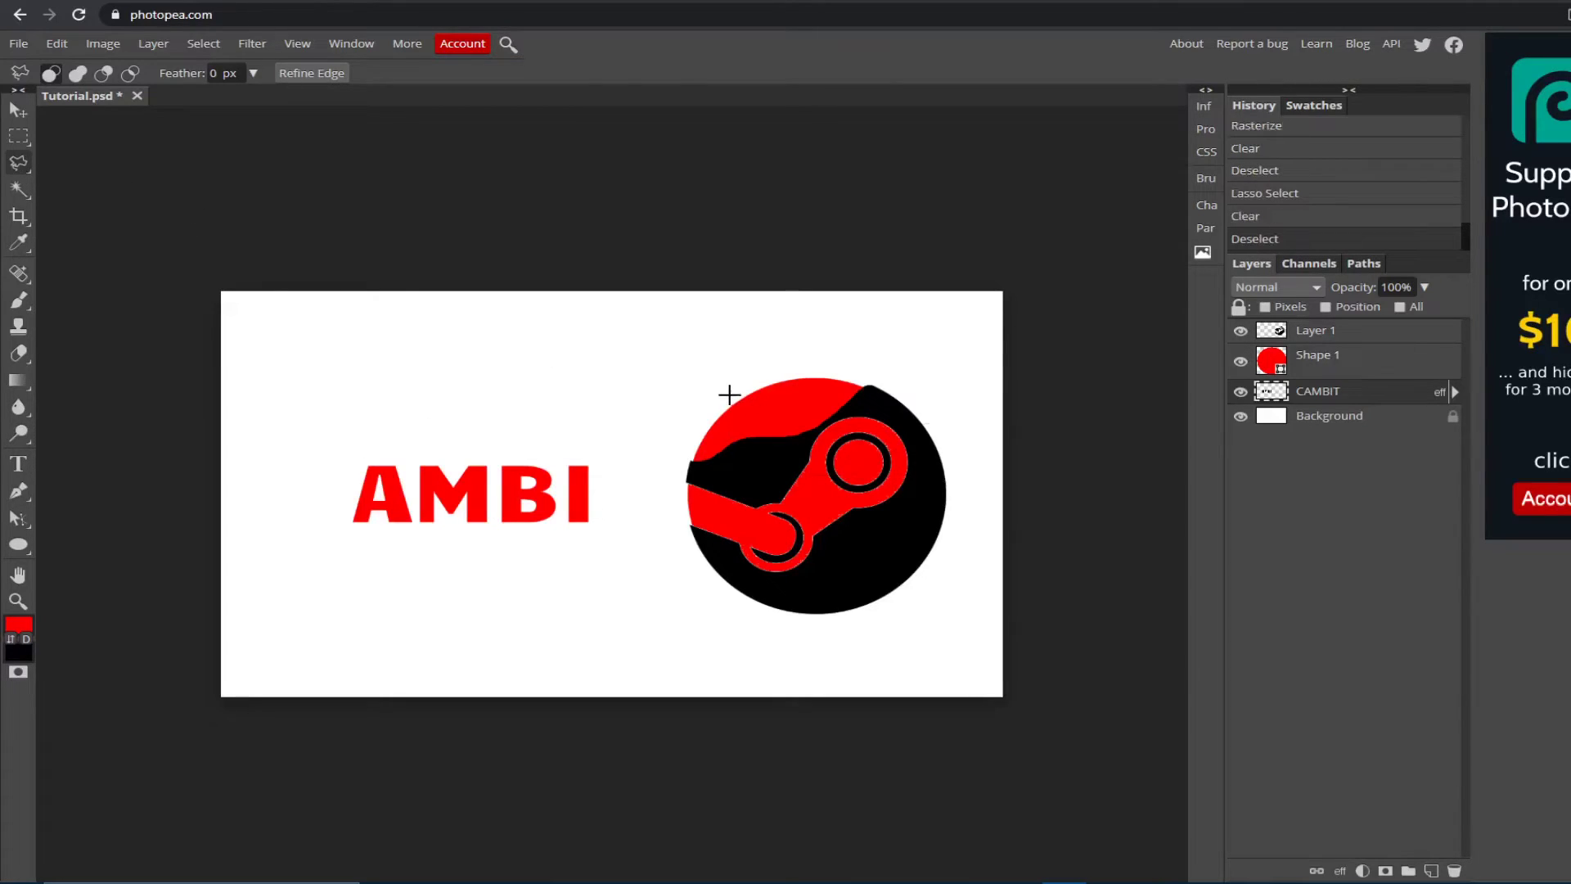
pyautogui.moveTo(690, 444)
pyautogui.mouseDown()
pyautogui.moveTo(663, 505)
pyautogui.moveTo(694, 611)
pyautogui.moveTo(747, 649)
pyautogui.moveTo(843, 666)
pyautogui.moveTo(957, 648)
pyautogui.moveTo(994, 552)
pyautogui.moveTo(961, 366)
pyautogui.moveTo(835, 289)
pyautogui.moveTo(642, 379)
pyautogui.mouseUp()
pyautogui.hotkey('ctrl', 'd')
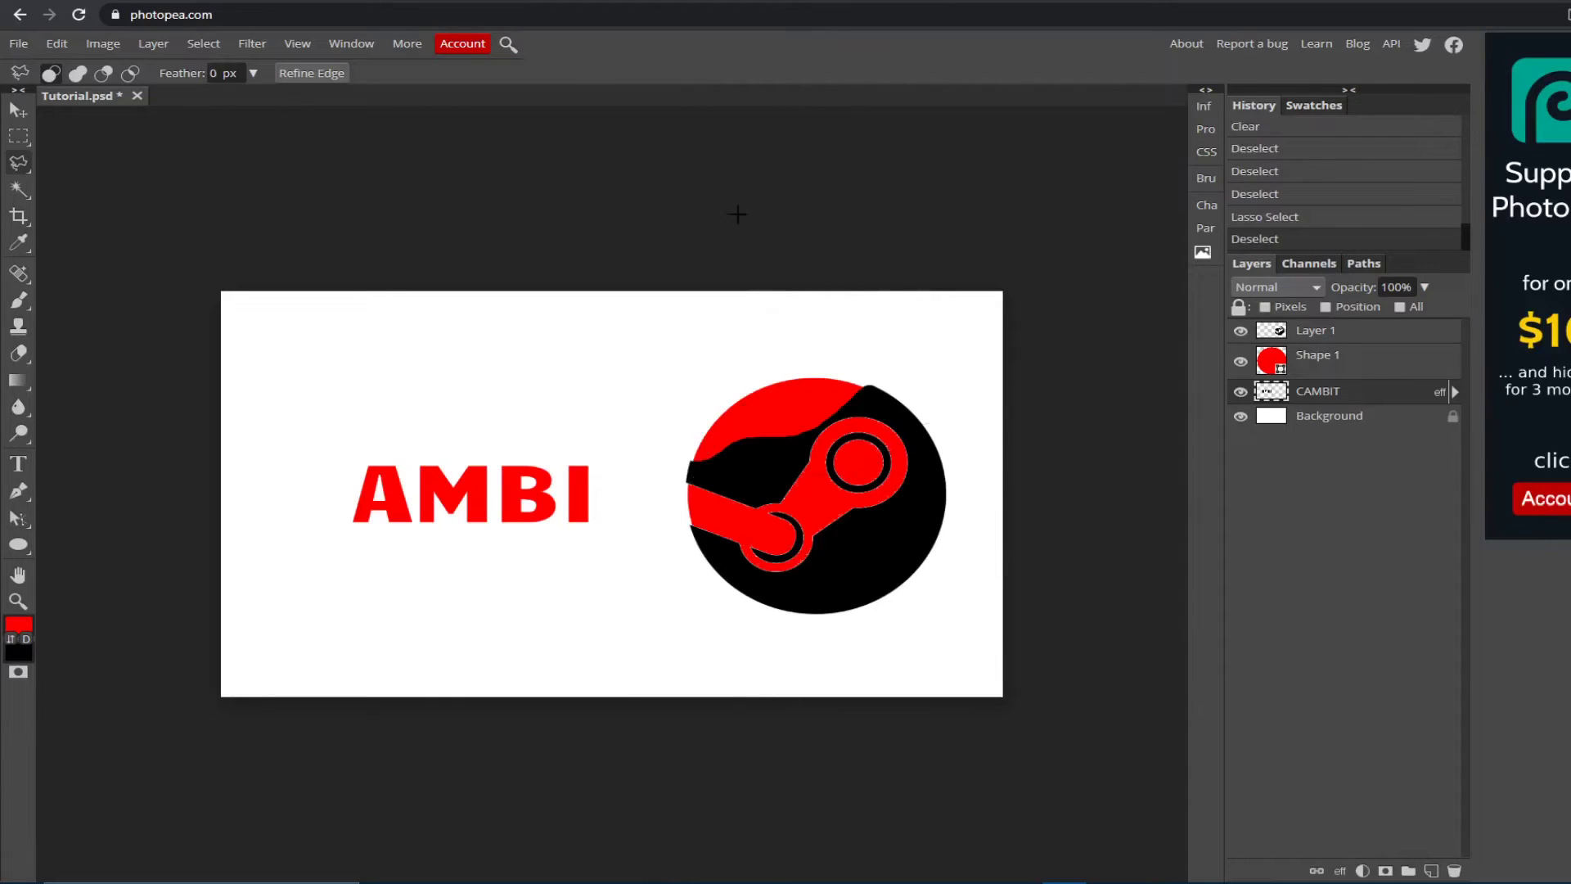
# Step: Outline the lower black part of the Steam logo with the Magnetic Lasso and deselect it
pyautogui.click(17, 169)
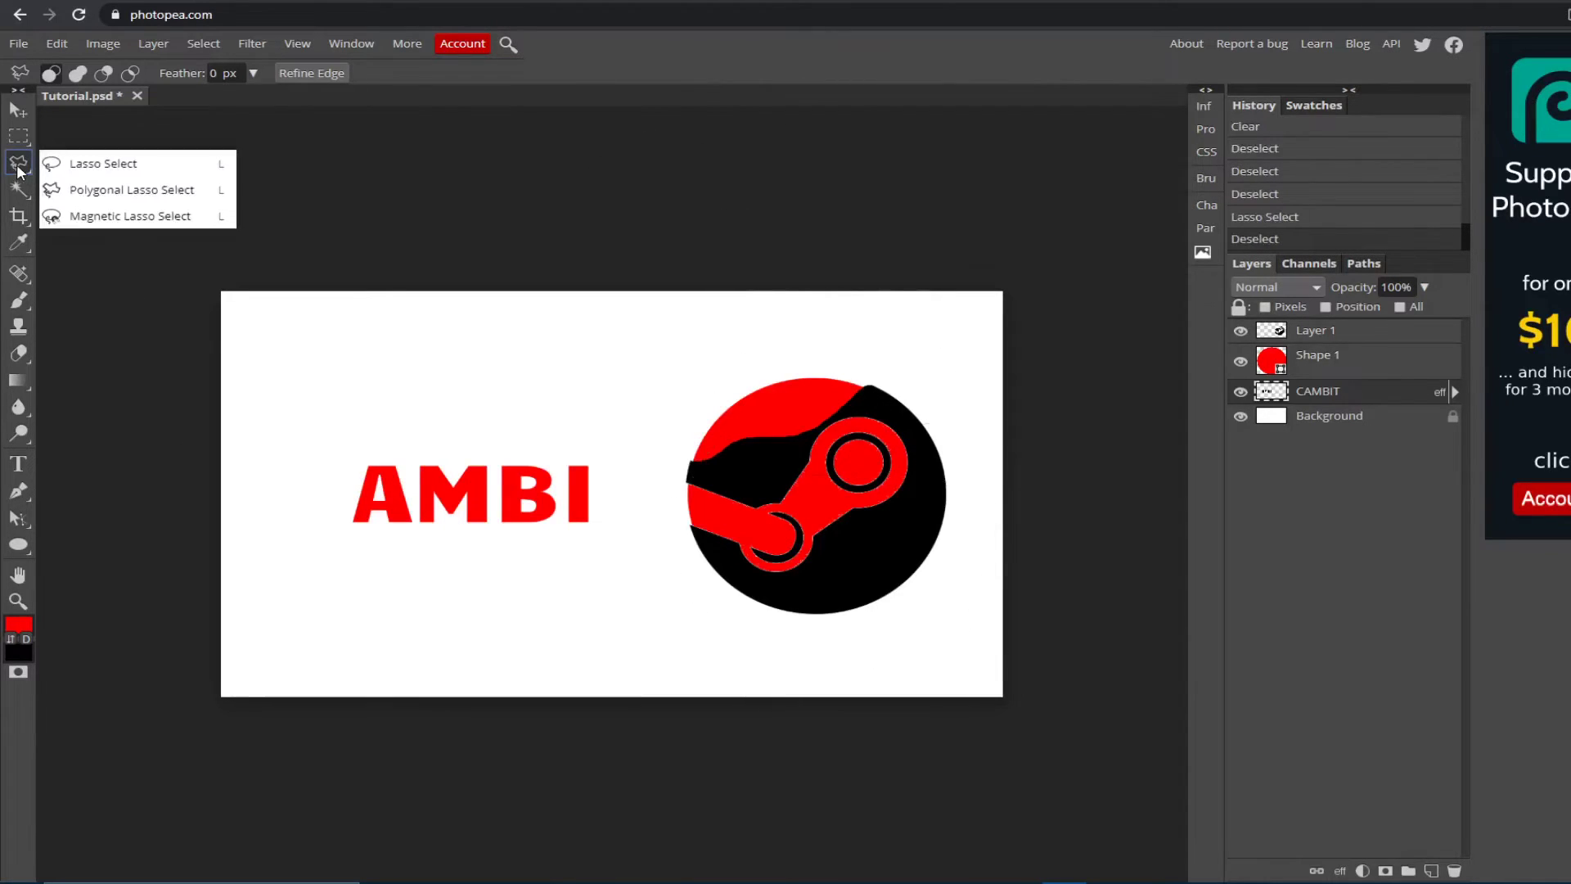
pyautogui.click(149, 222)
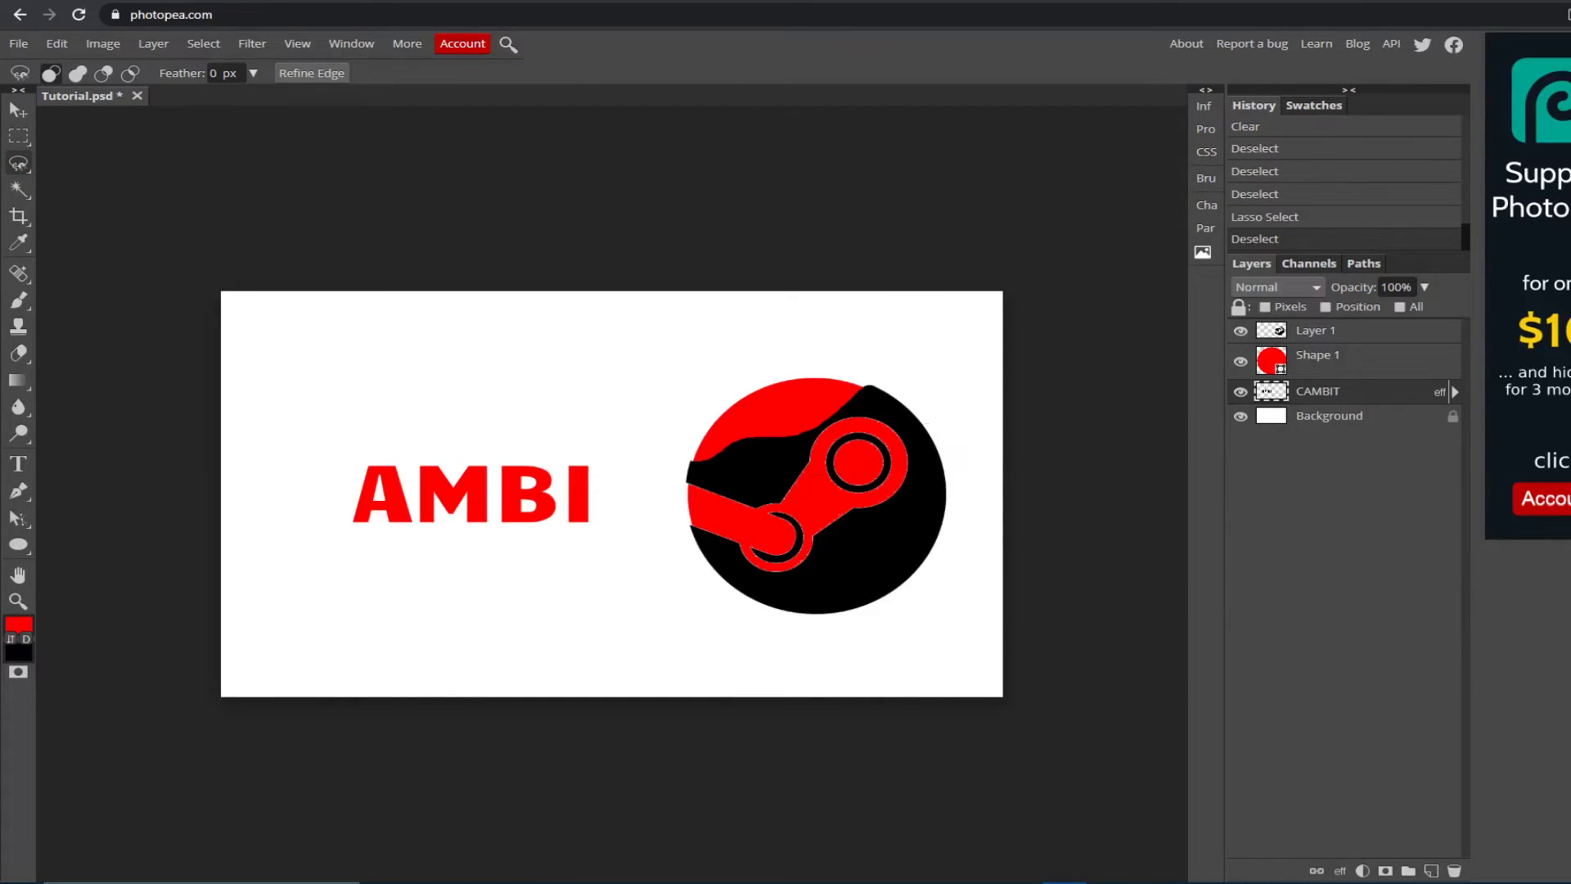
pyautogui.click(931, 523)
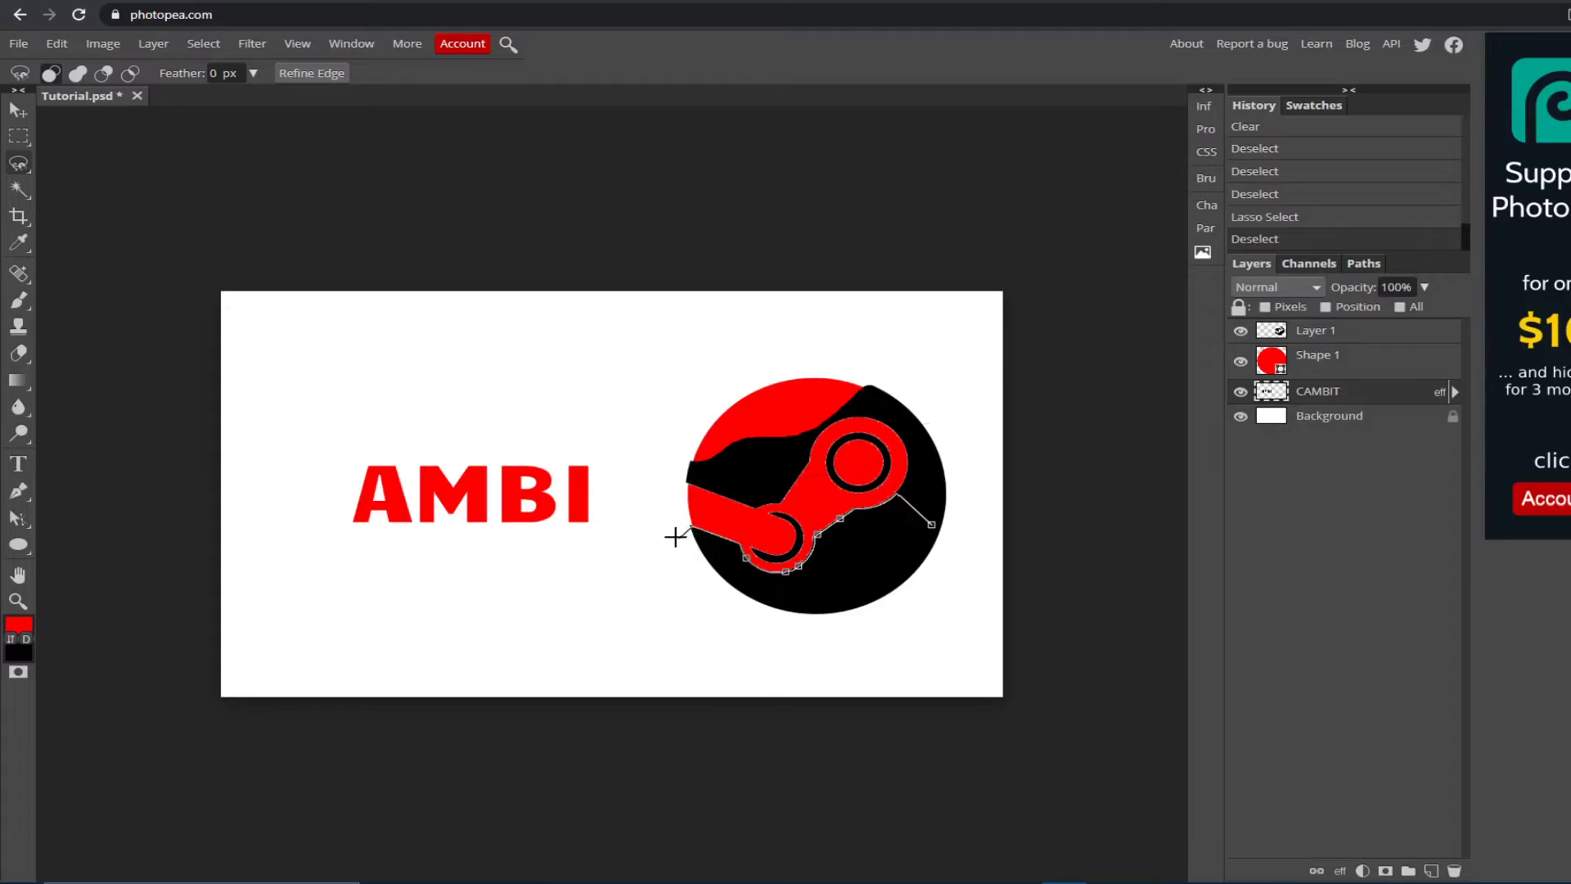
pyautogui.click(622, 583)
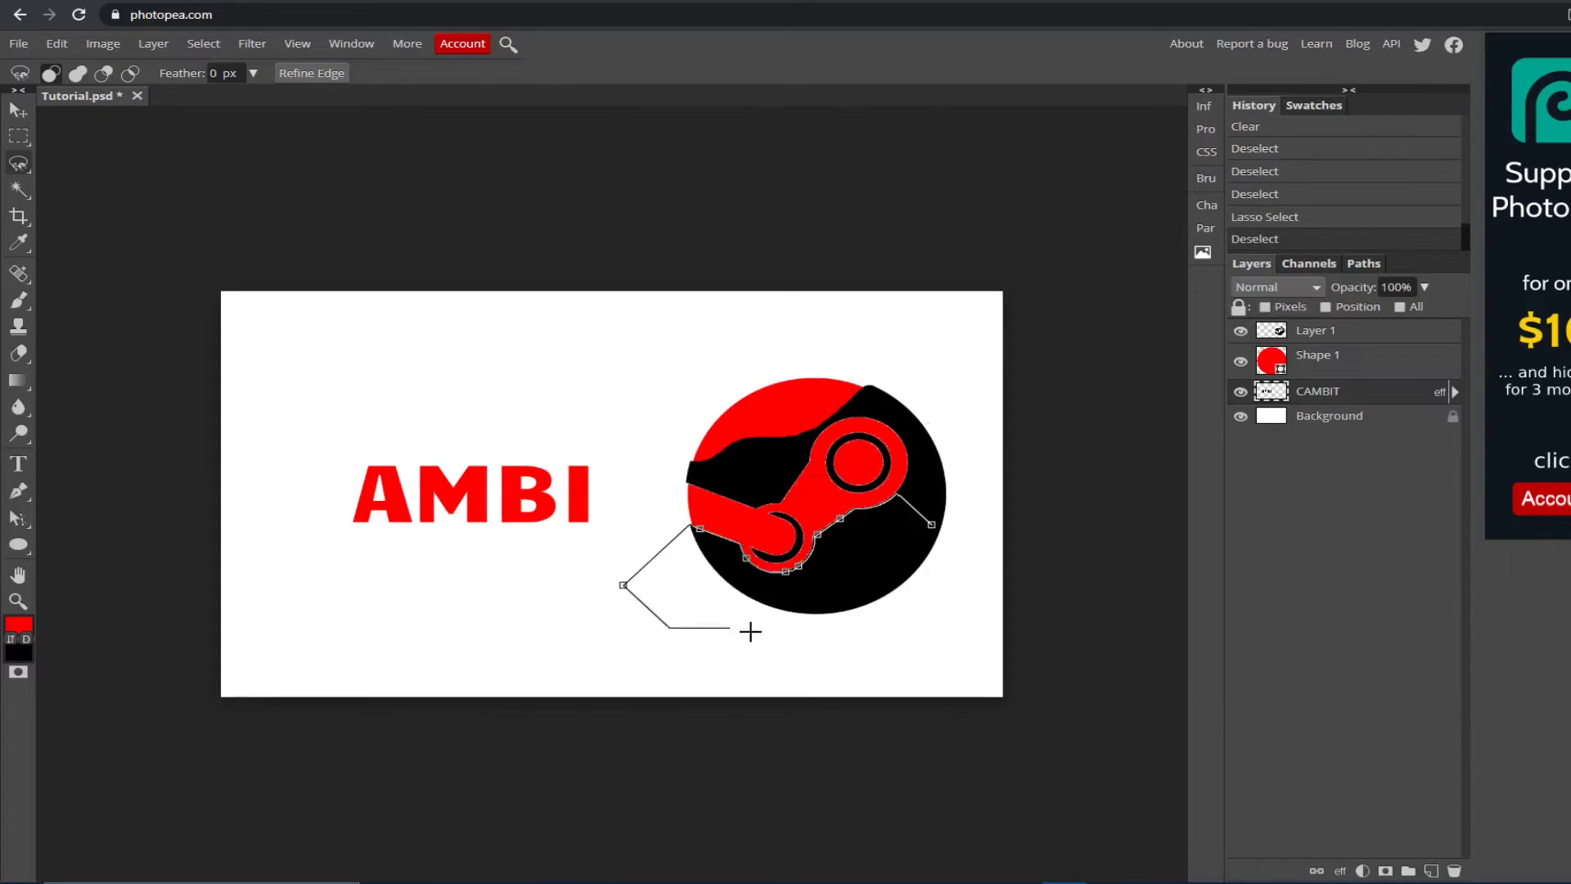
pyautogui.click(881, 659)
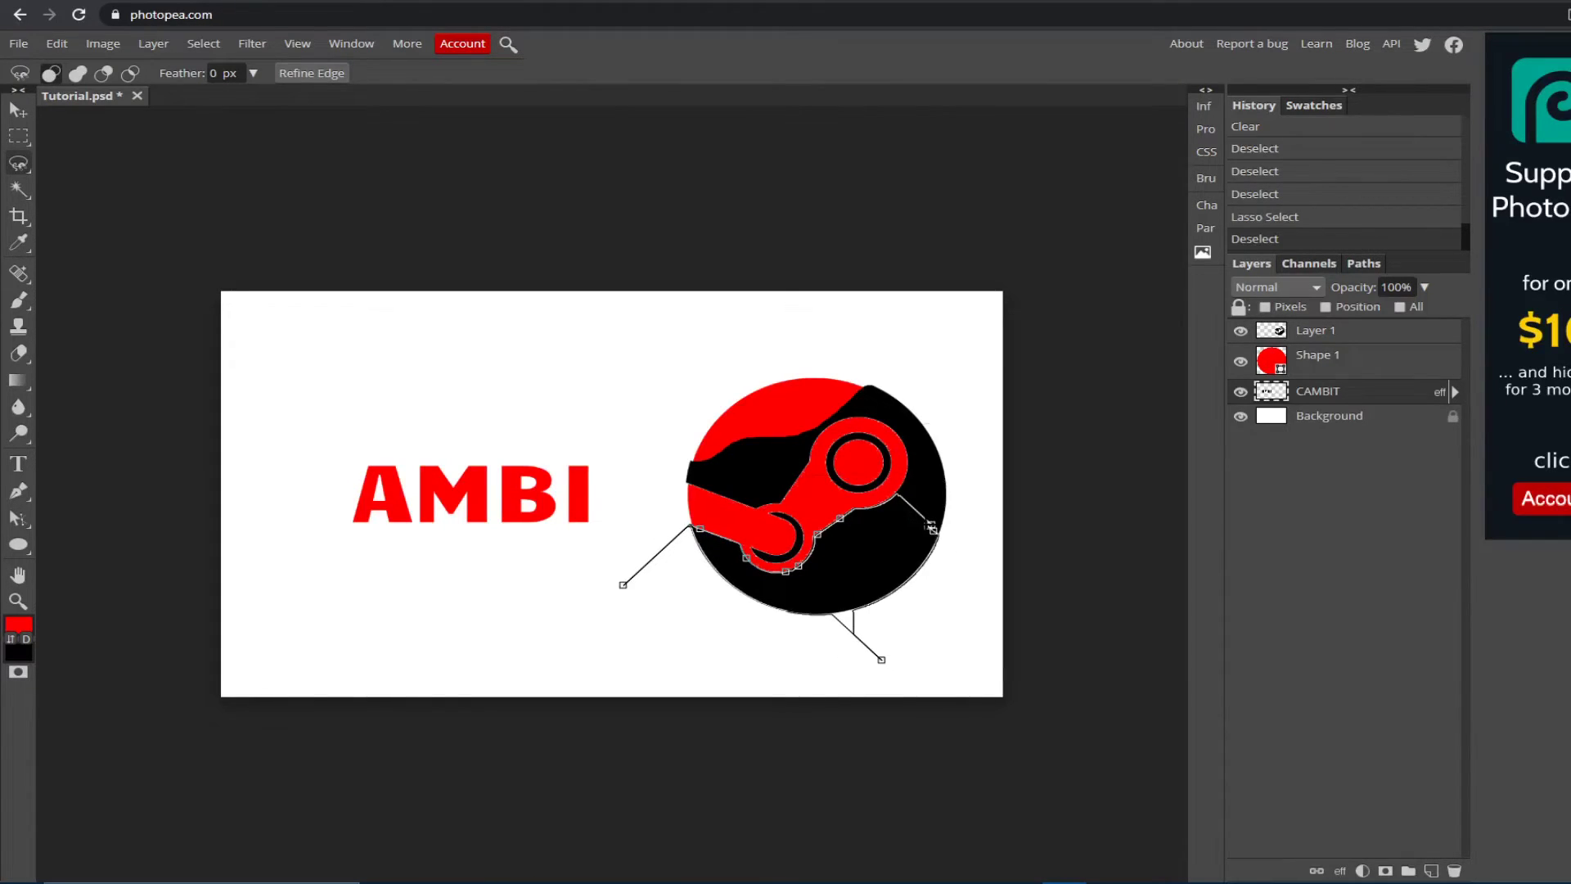
pyautogui.click(931, 526)
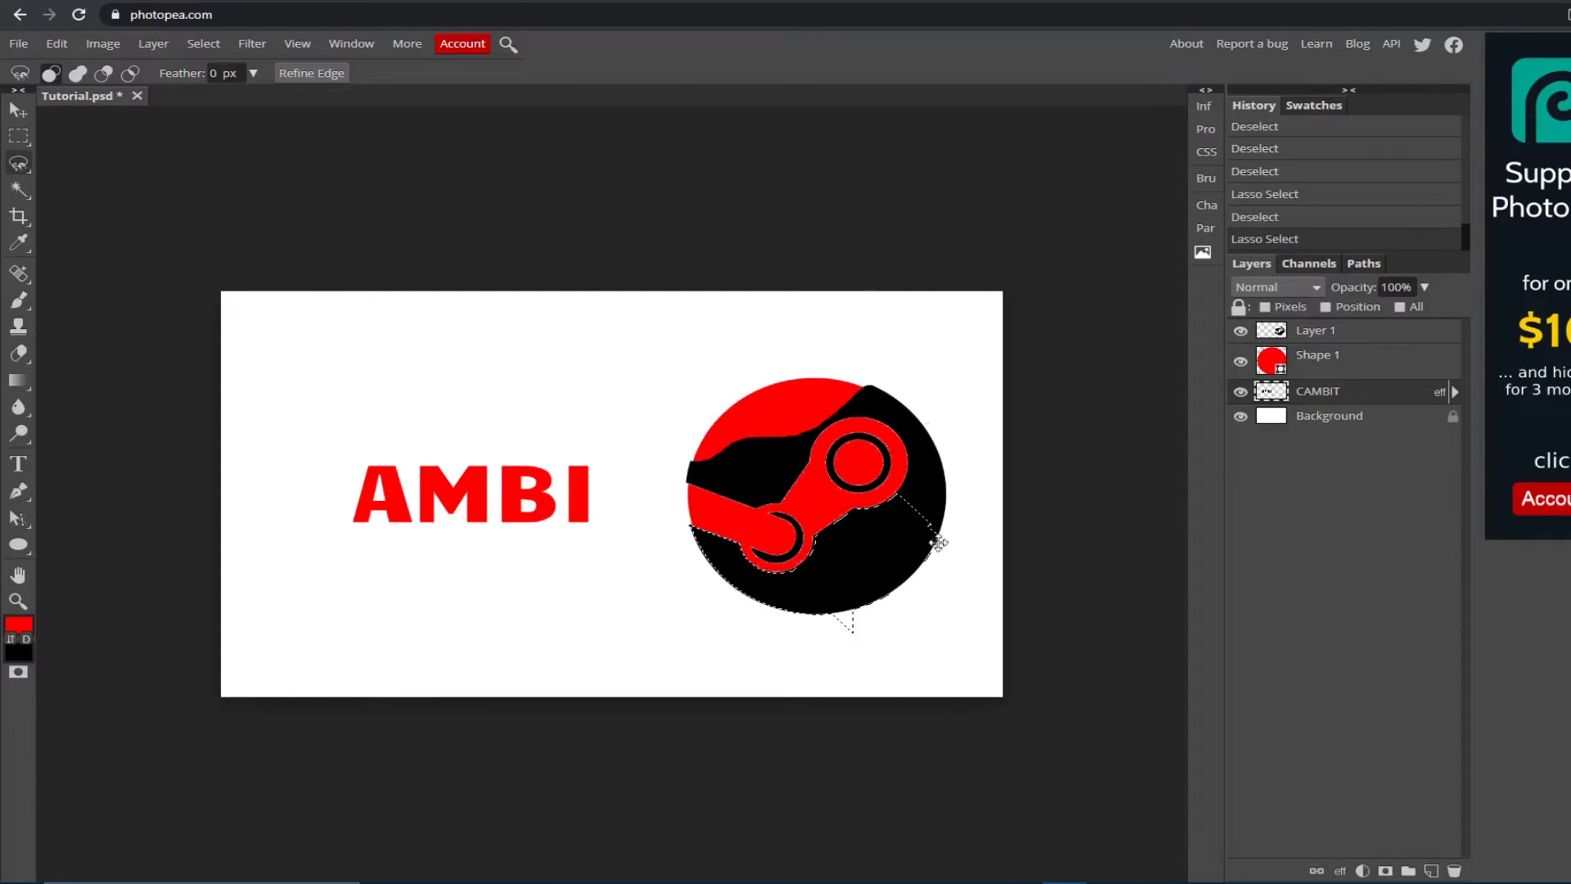
pyautogui.hotkey('ctrl', 'd')
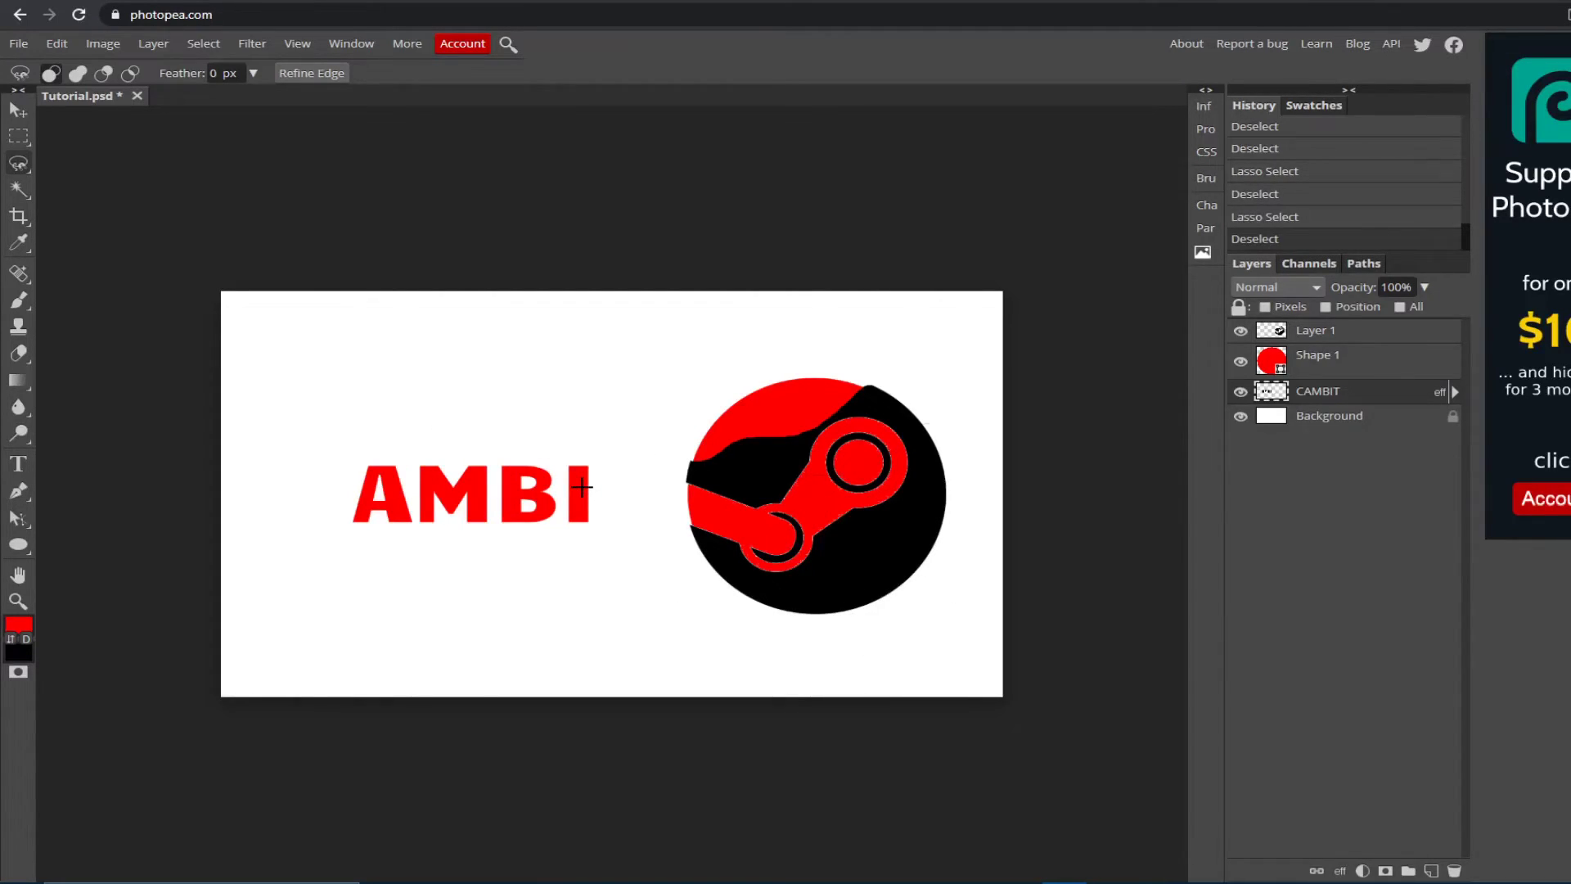
pyautogui.rightClick(18, 167)
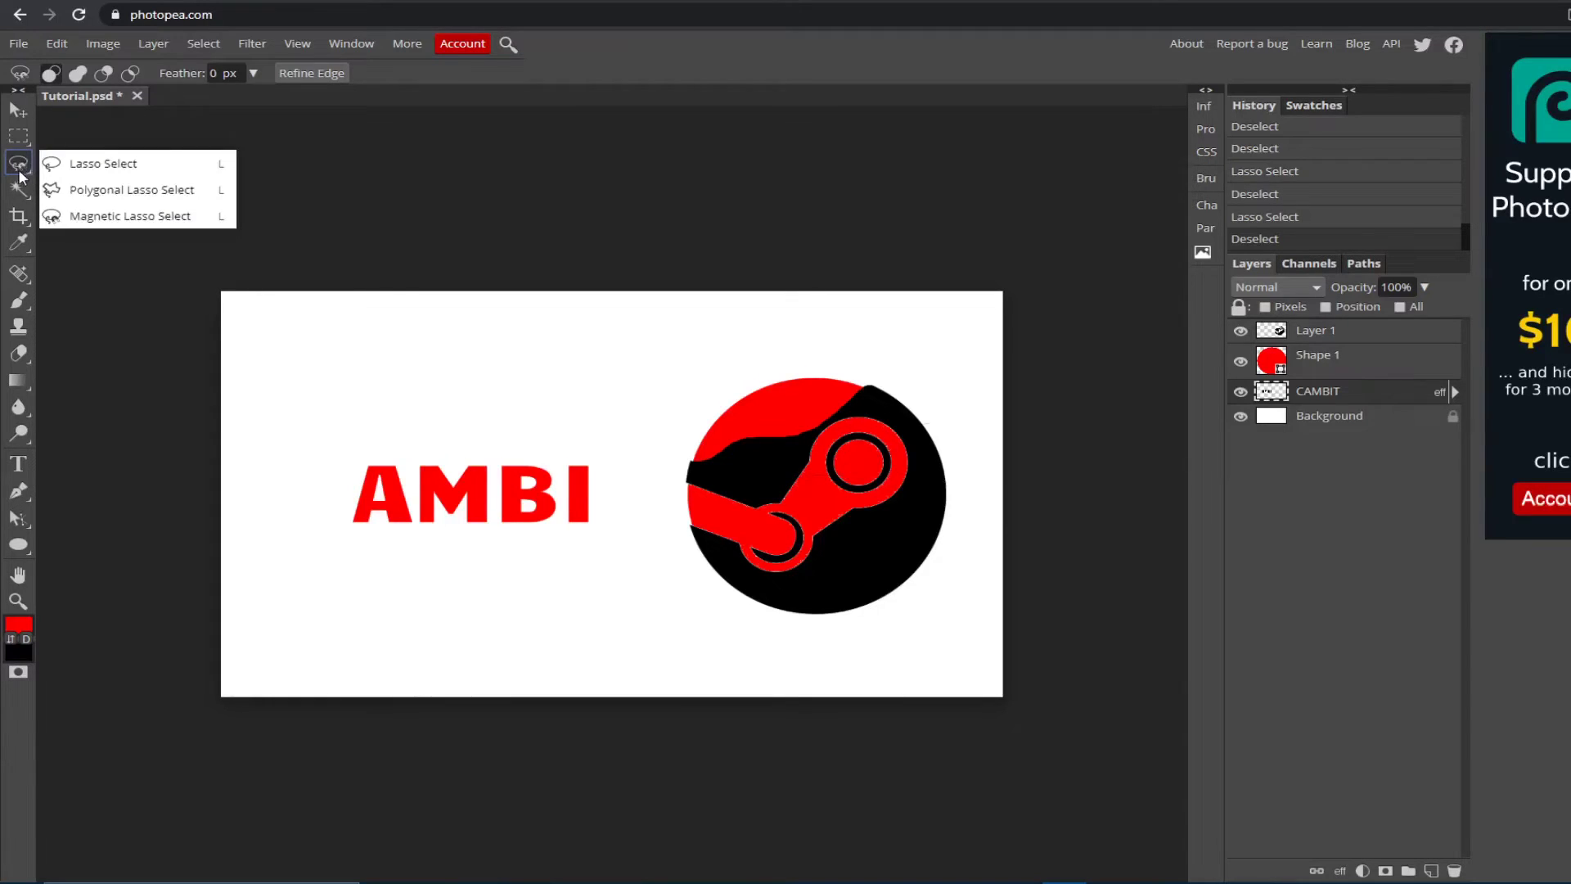
pyautogui.press('v')
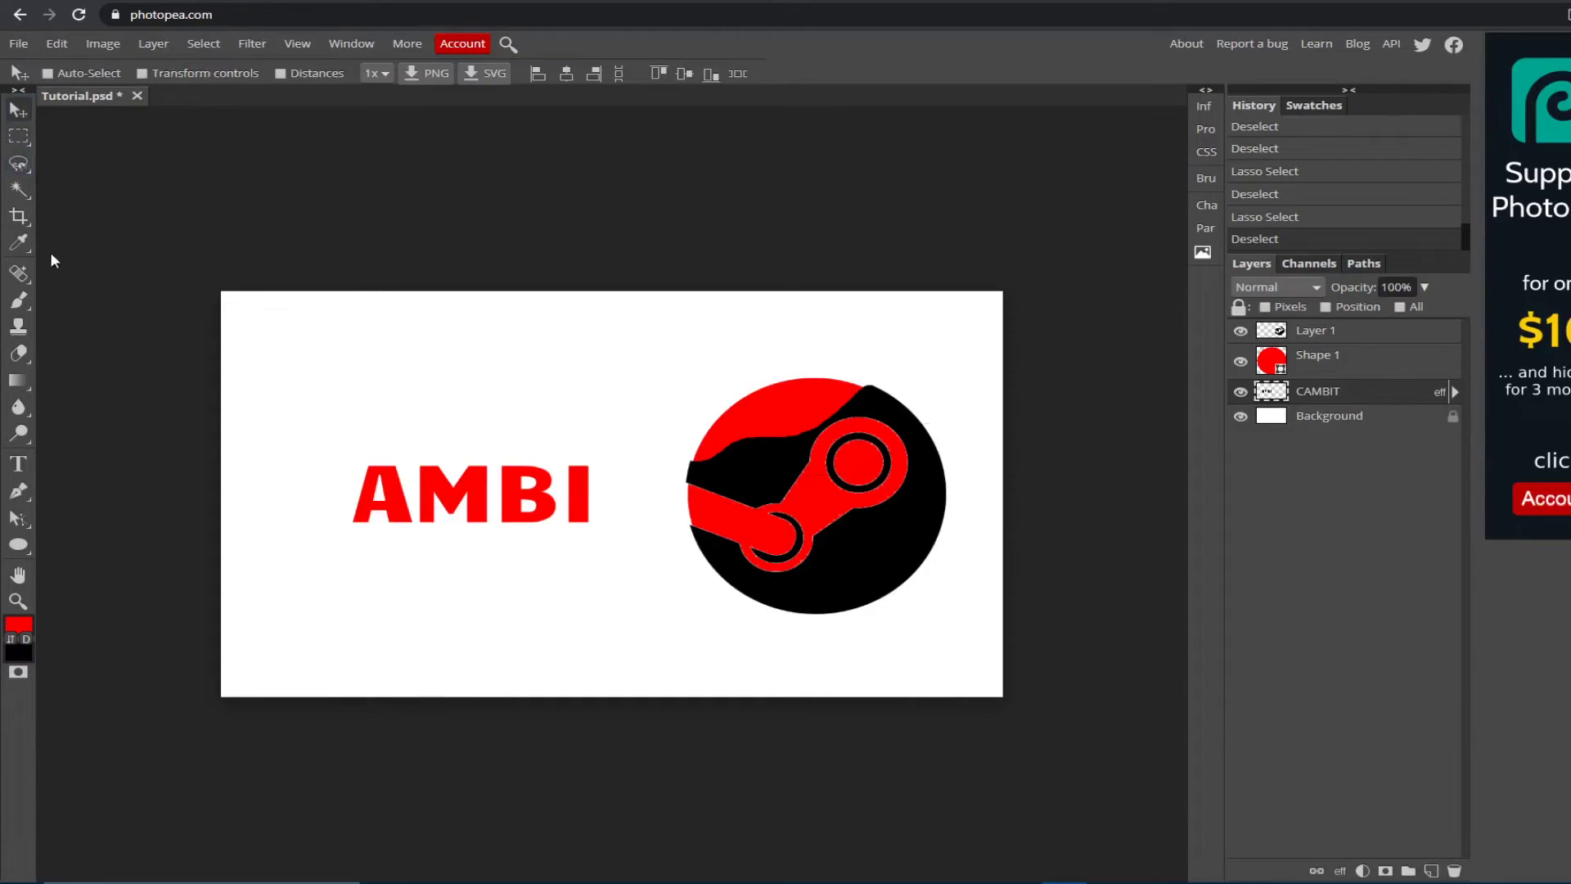
pyautogui.click(19, 216)
# Step: Set the Eraser to 127 px at 100% hardness and erase across the AMBI letters on the CAMBIT layer
pyautogui.press('e')
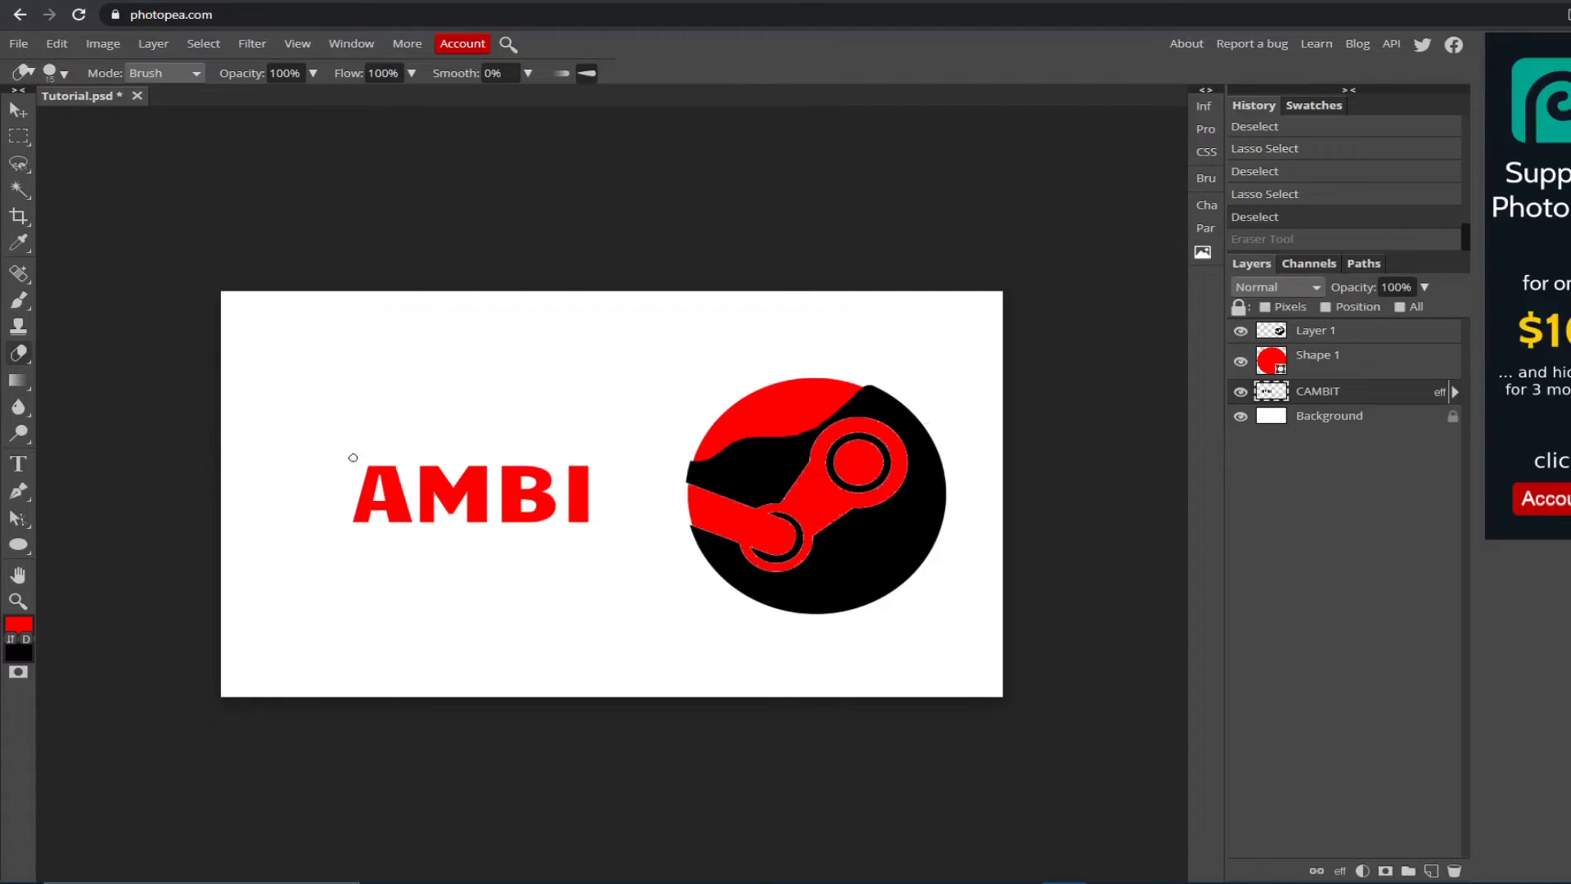
pyautogui.click(64, 75)
pyautogui.moveTo(97, 123); pyautogui.dragTo(149, 129)
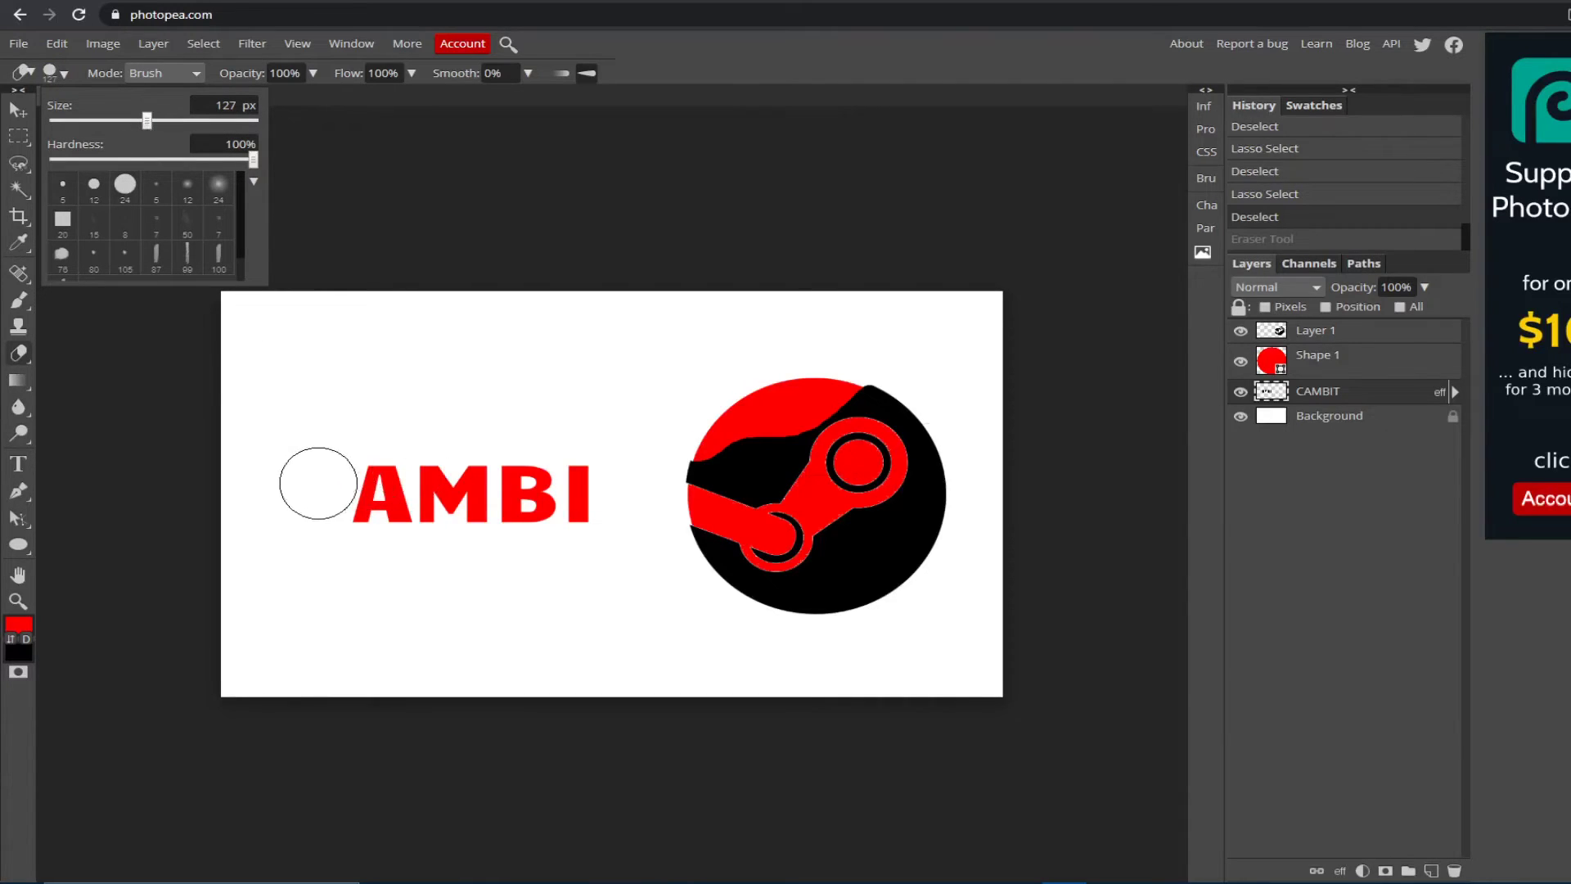
pyautogui.click(301, 431)
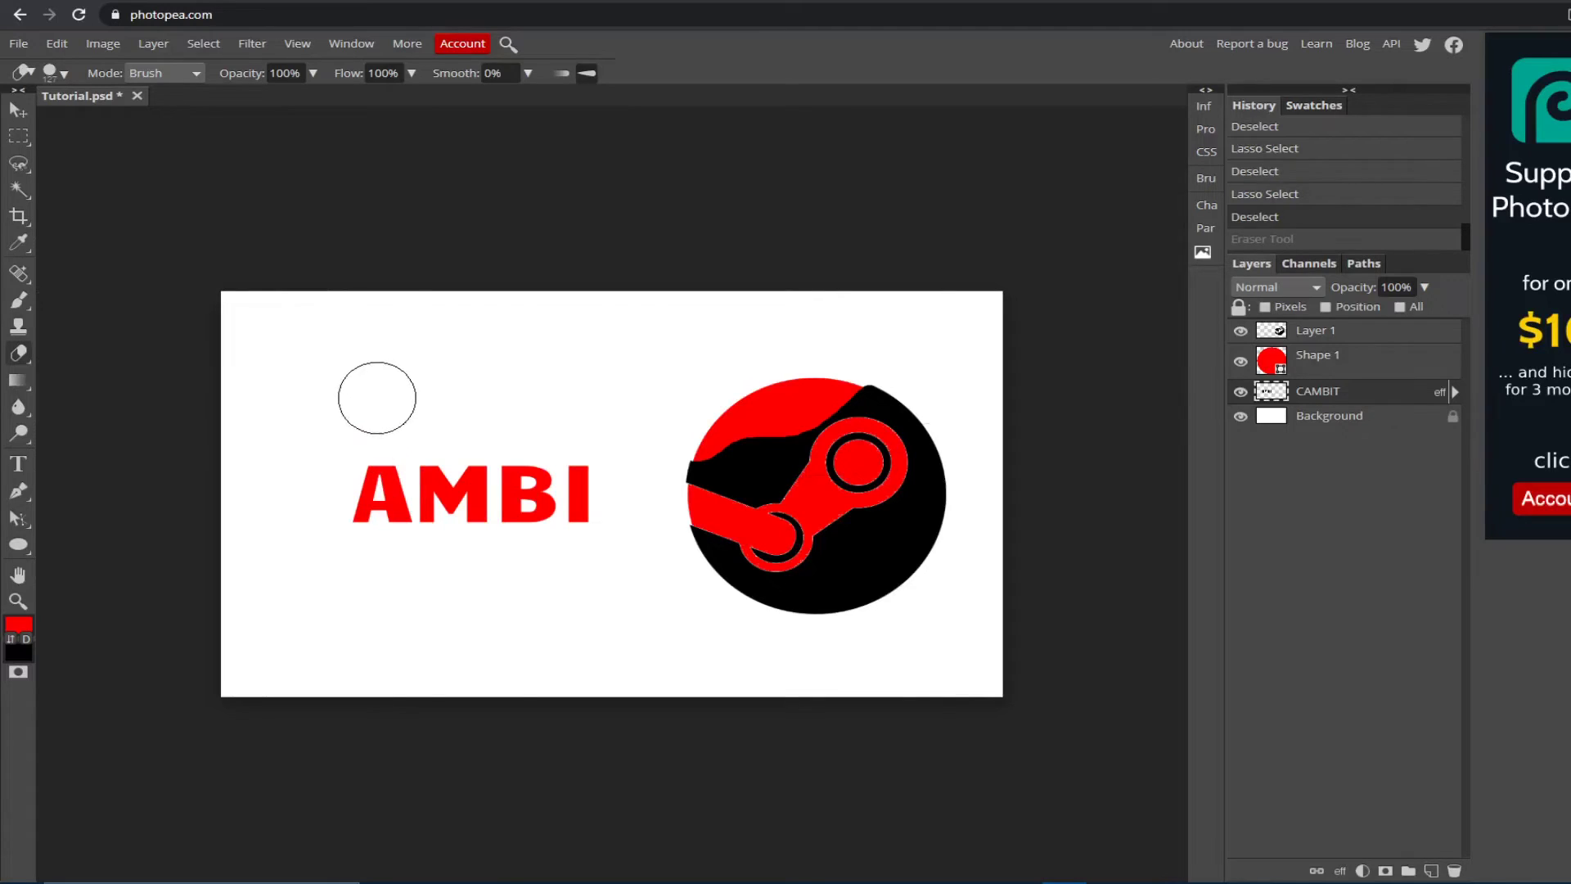
pyautogui.moveTo(369, 406)
pyautogui.mouseDown()
pyautogui.moveTo(371, 468)
pyautogui.moveTo(520, 454)
pyautogui.moveTo(583, 627)
pyautogui.moveTo(418, 691)
pyautogui.moveTo(597, 526)
pyautogui.mouseUp()
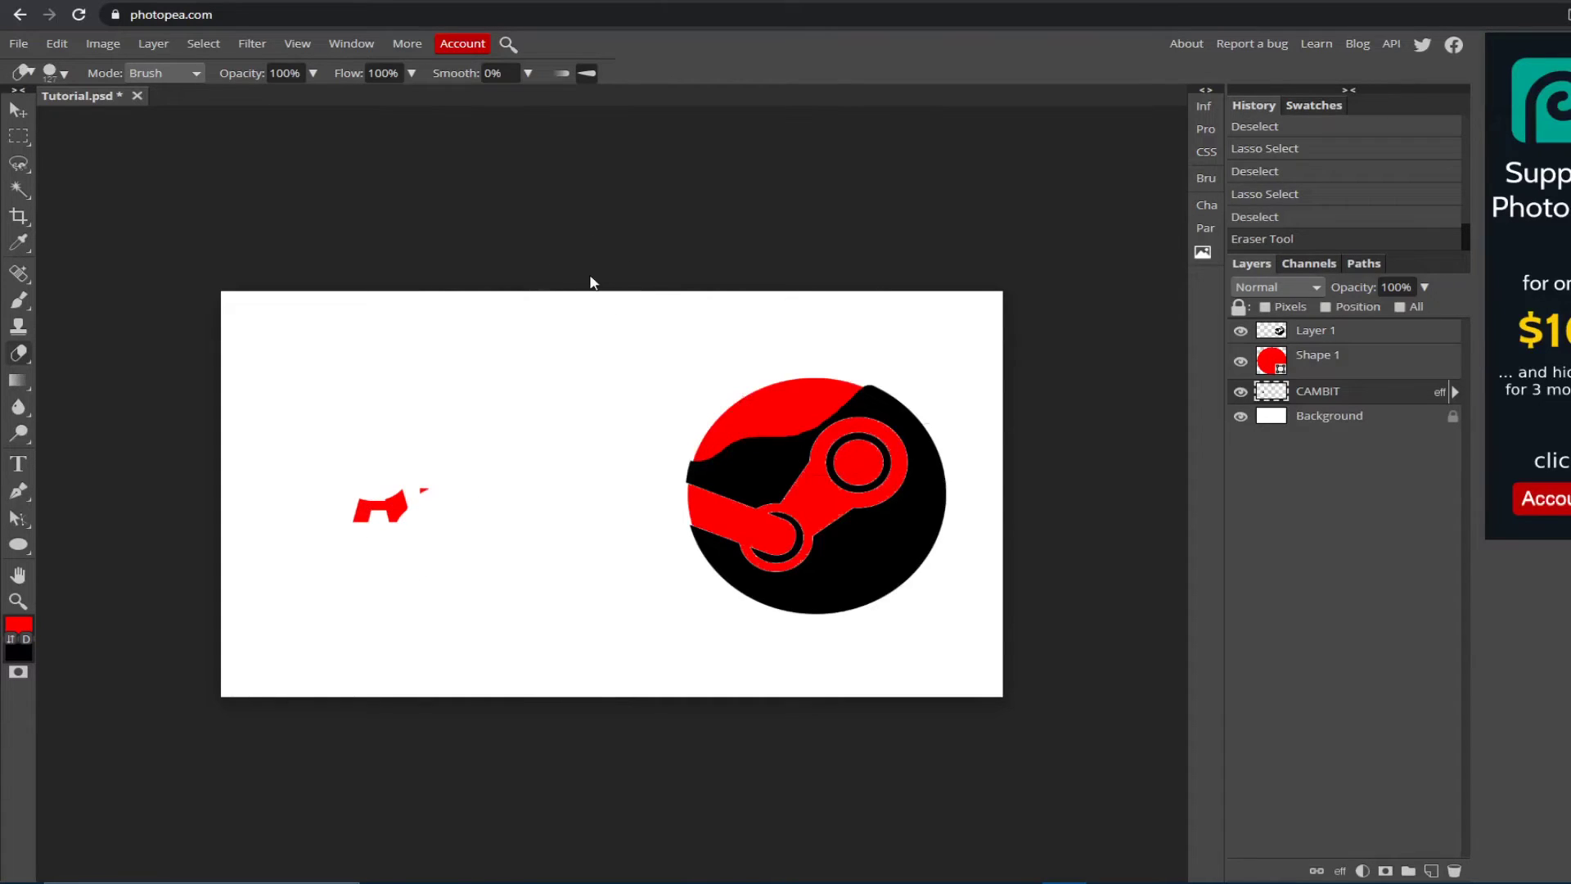
# Step: Save the project as Tutorial.psd and undo the erasing and the last deselect
pyautogui.hotkey('ctrl', 's')
pyautogui.hotkey('ctrl', 'z')
pyautogui.hotkey('ctrl', 'z')
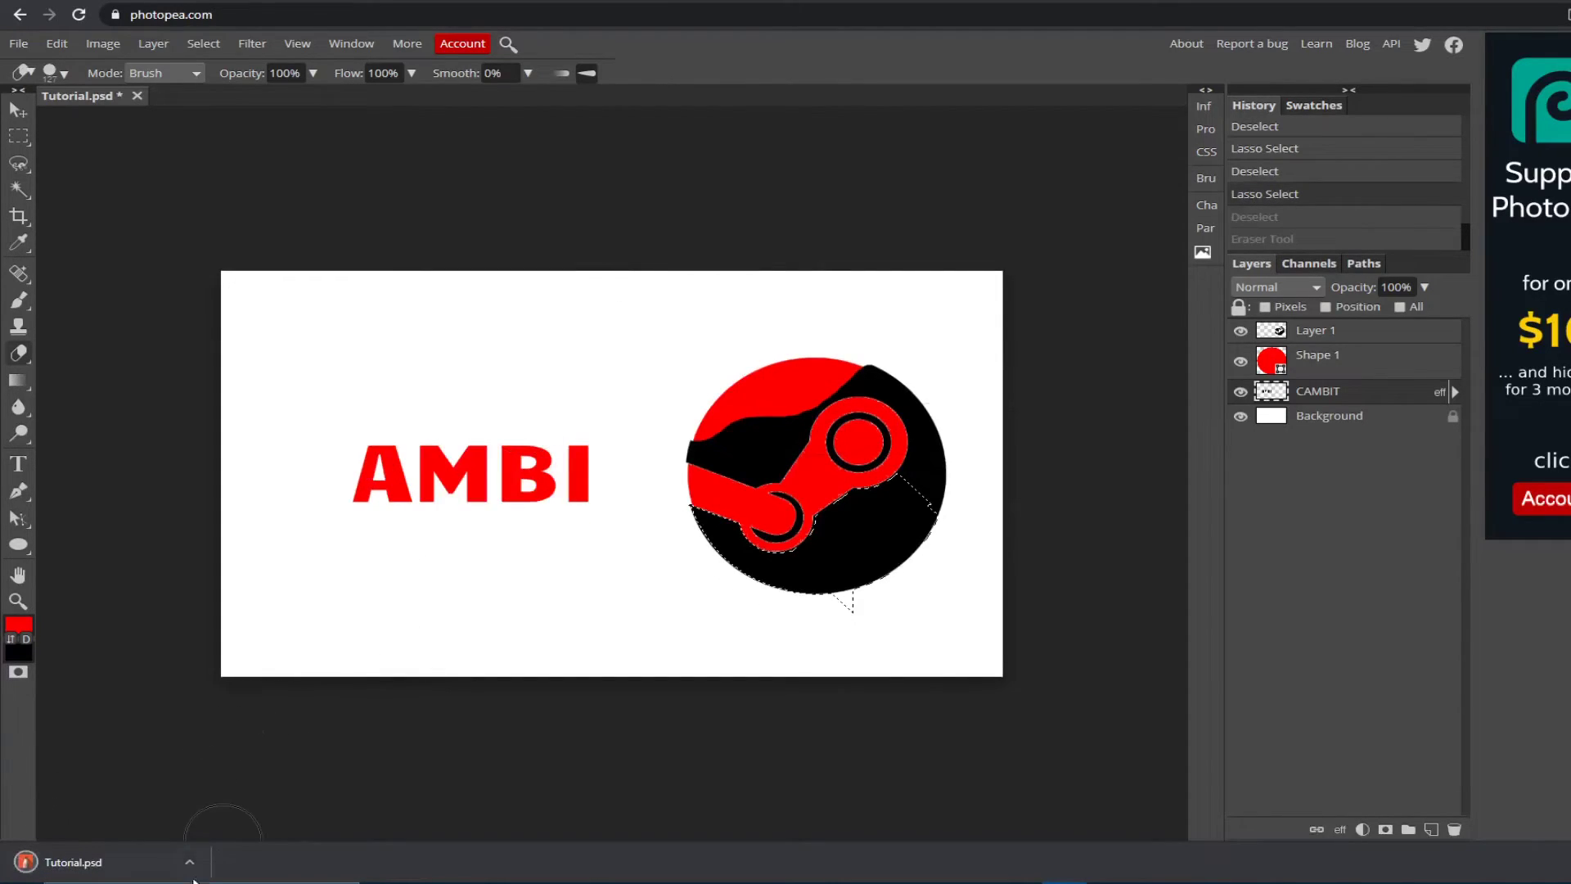
pyautogui.click(189, 861)
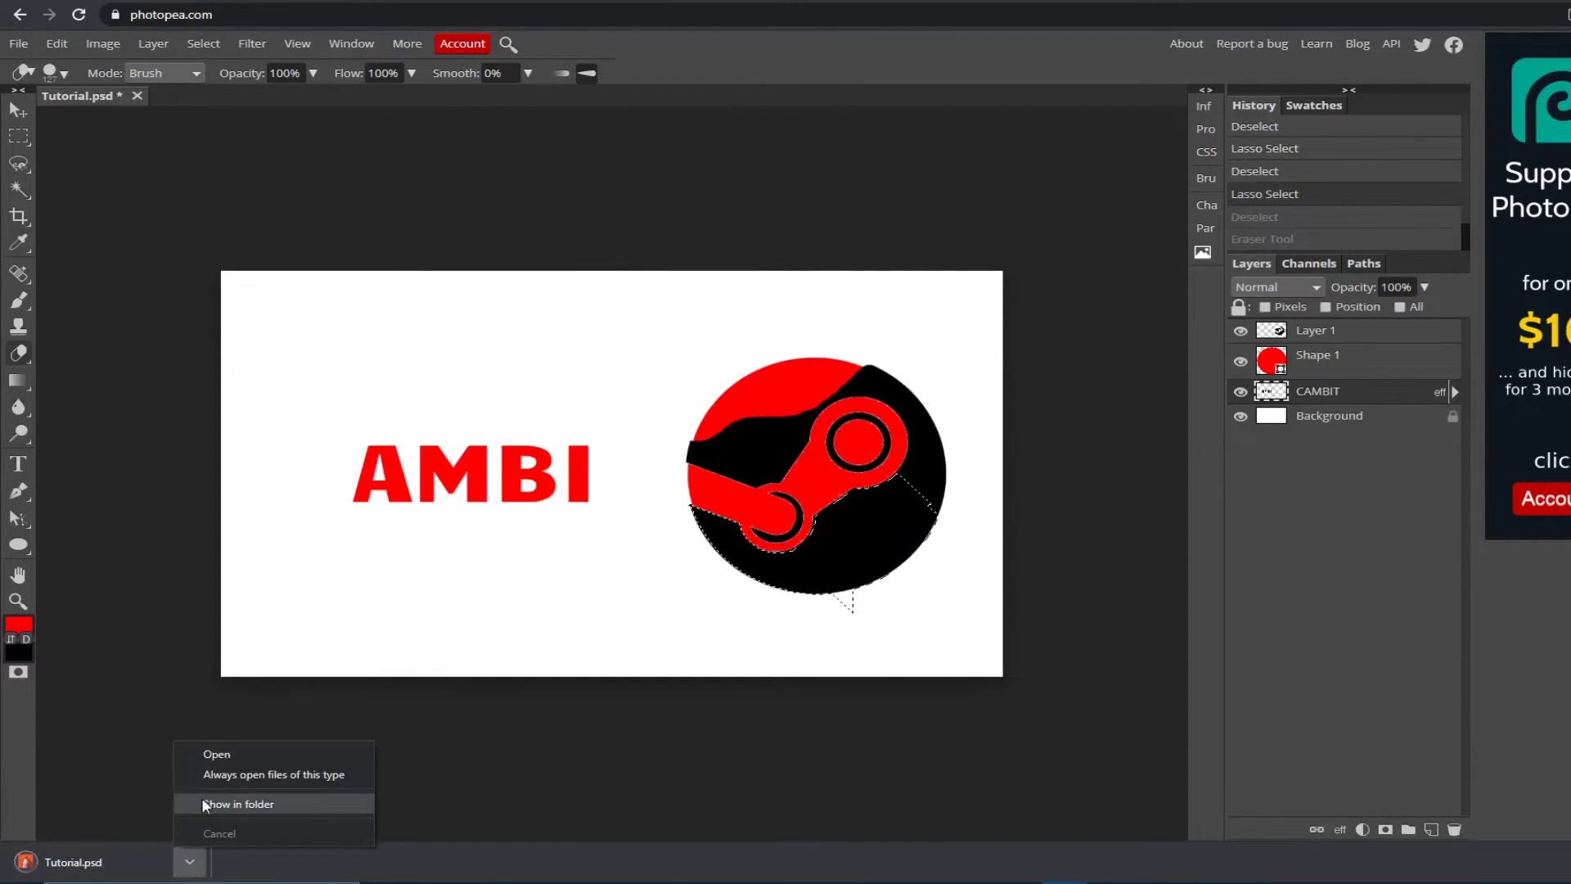
pyautogui.click(421, 386)
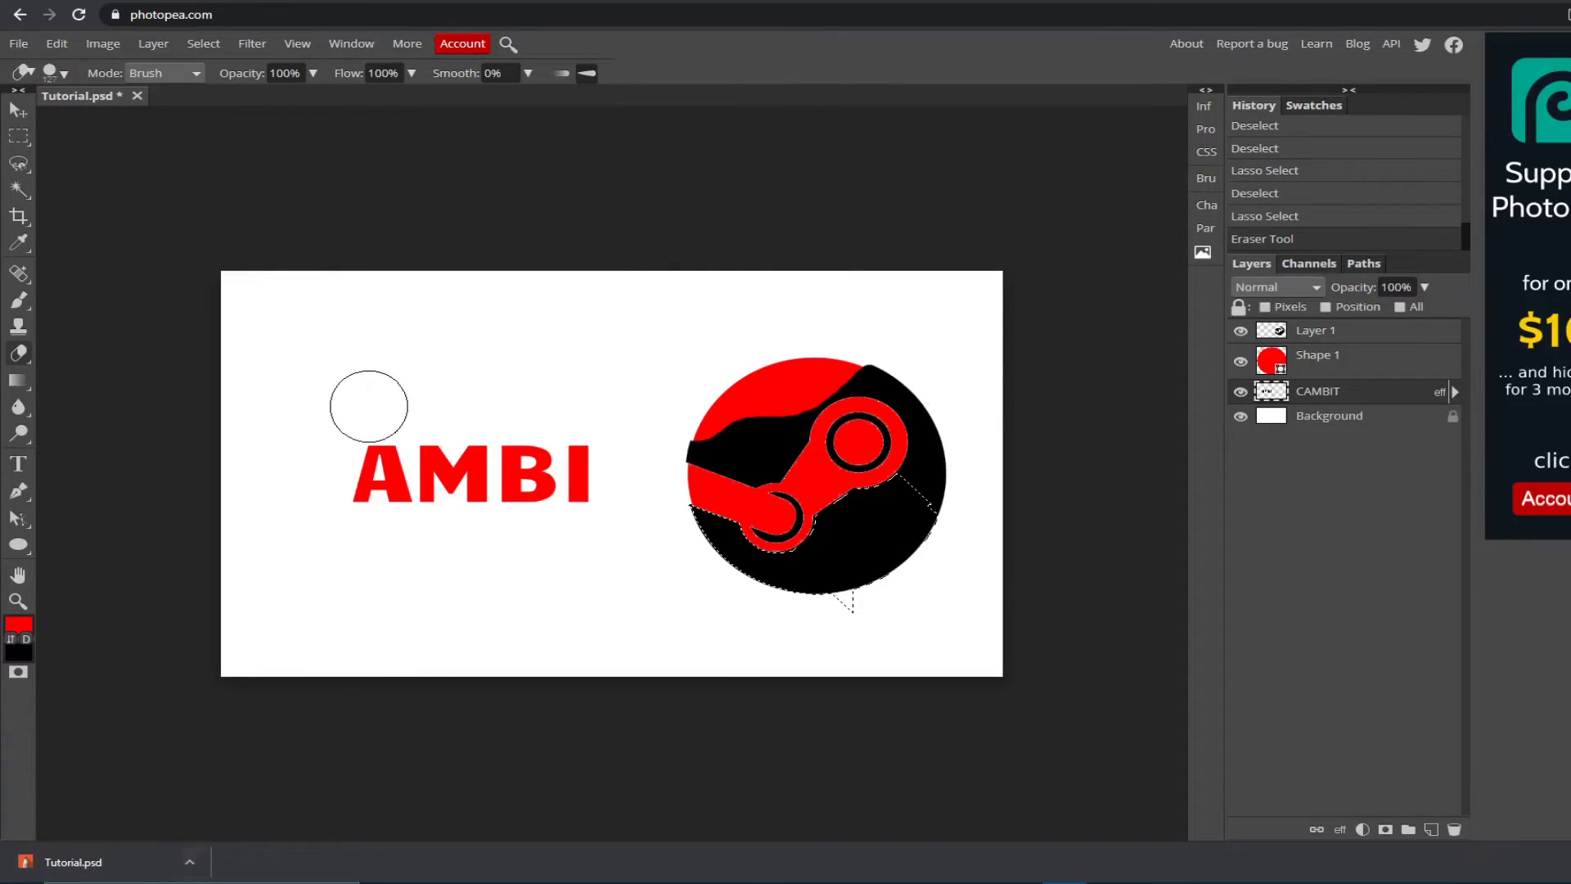
# Step: Switch to the Move tool and remove the active selection around the lower part of the logo
pyautogui.click(19, 108)
pyautogui.rightClick(16, 382)
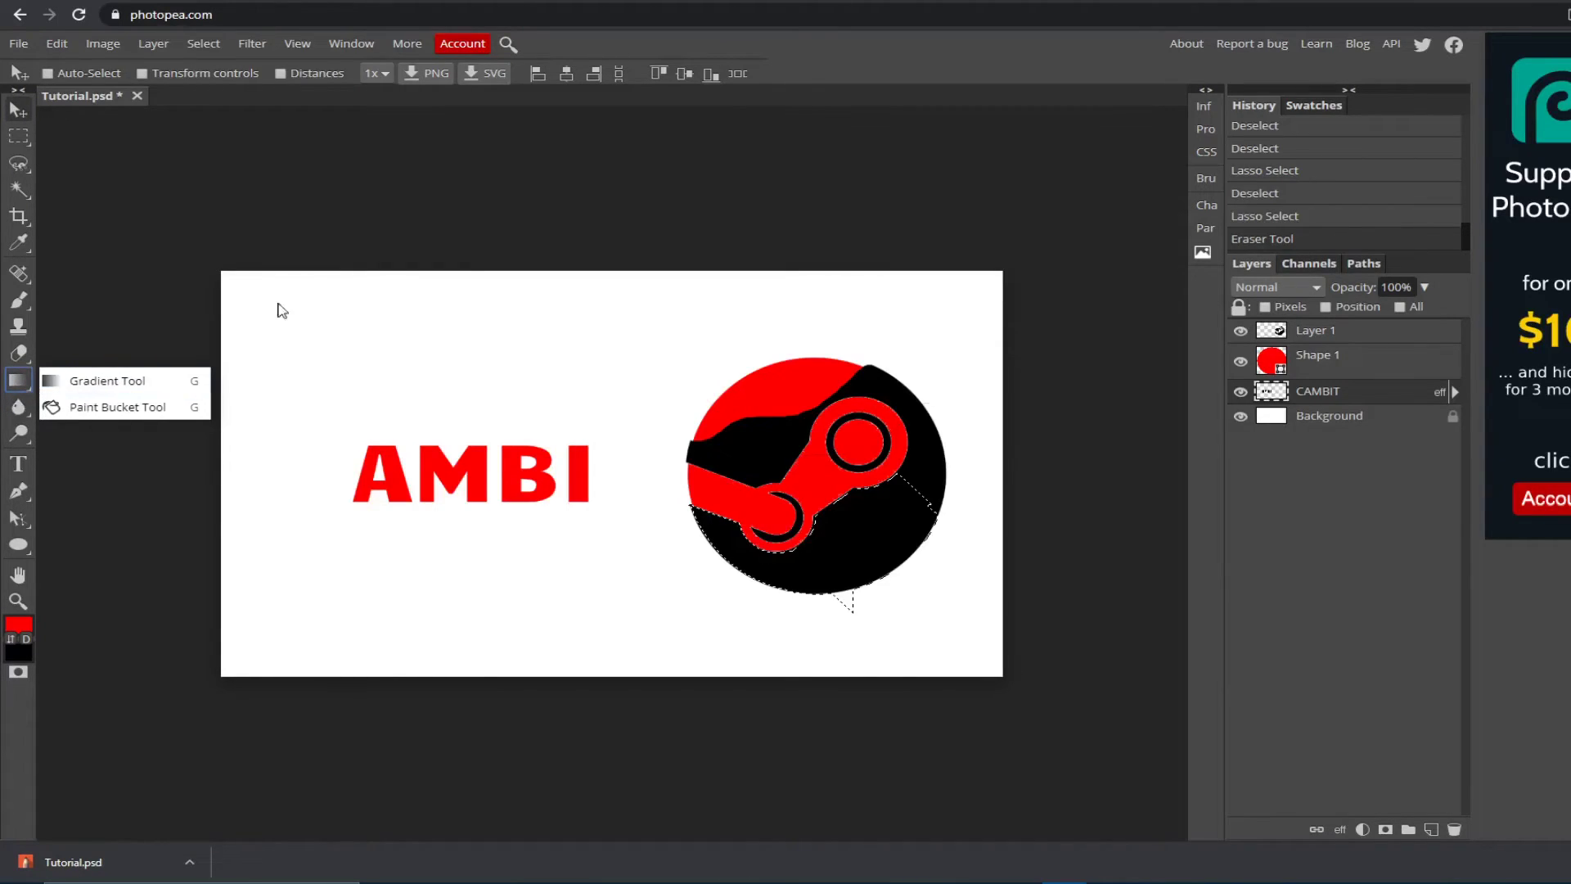
pyautogui.click(782, 495)
pyautogui.hotkey('ctrl', 'd')
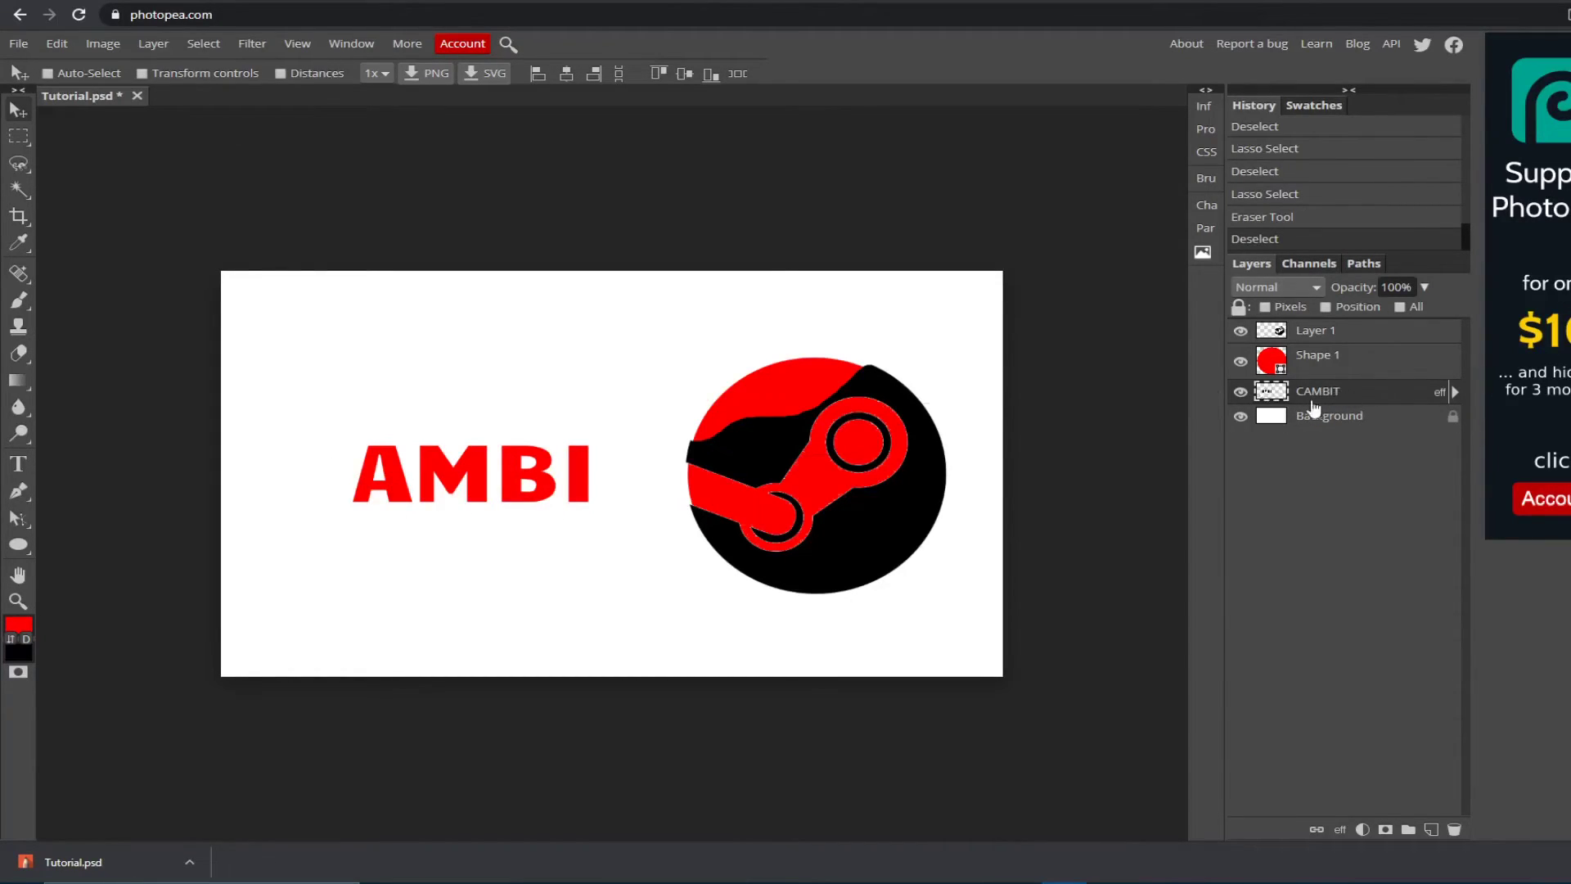
# Step: In the CAMBIT layer's style settings, replace Color Overlay with Gradient Overlay and show the gradient's options
pyautogui.doubleClick(1390, 399)
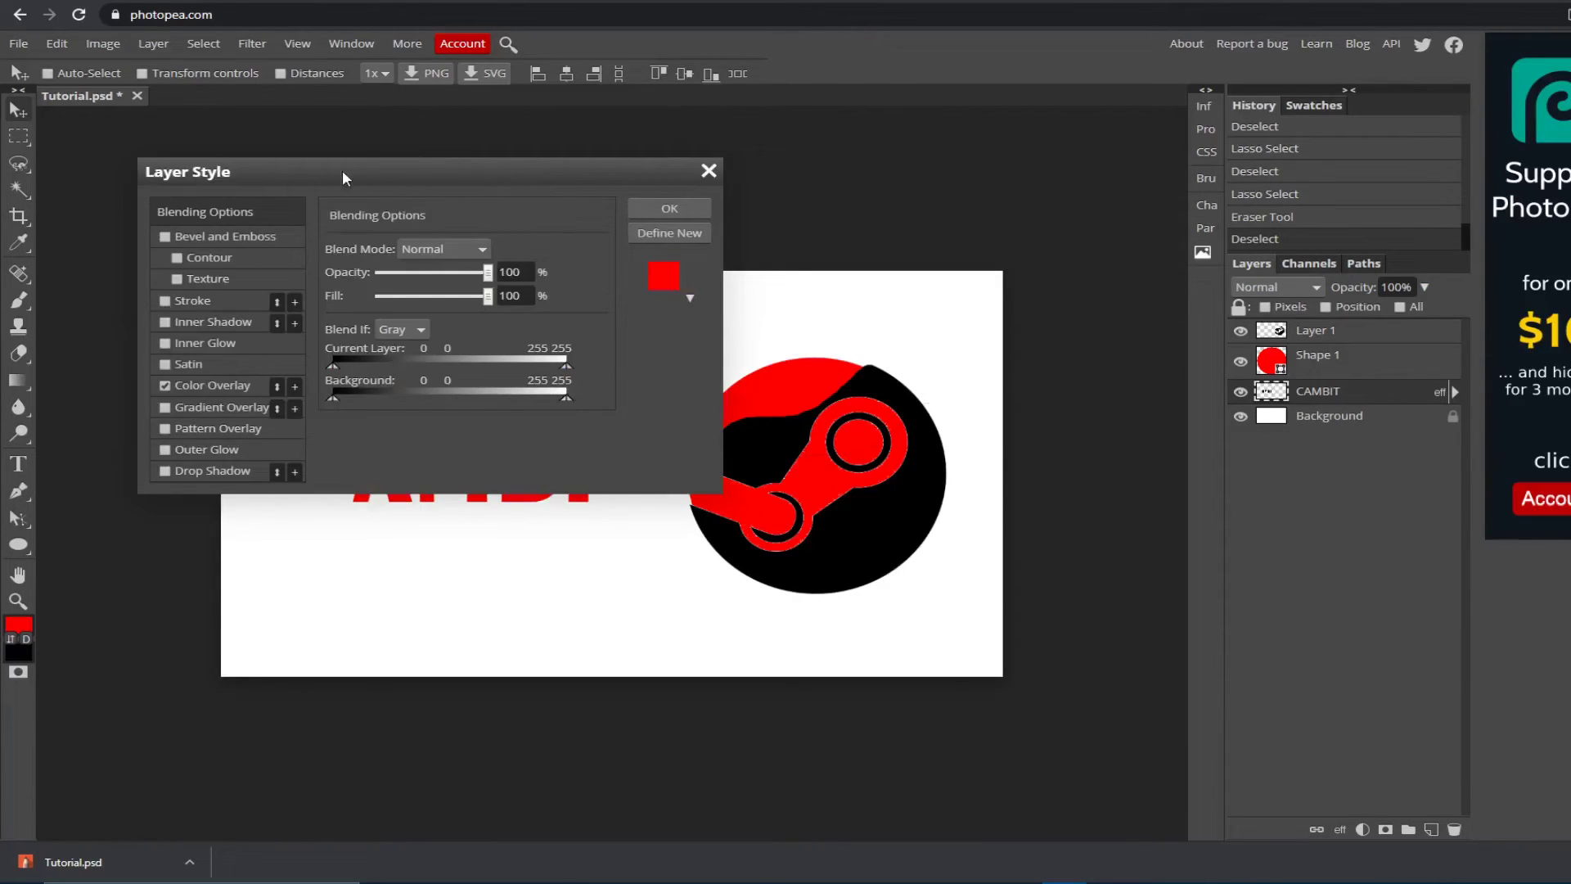
pyautogui.moveTo(344, 178); pyautogui.dragTo(924, 190)
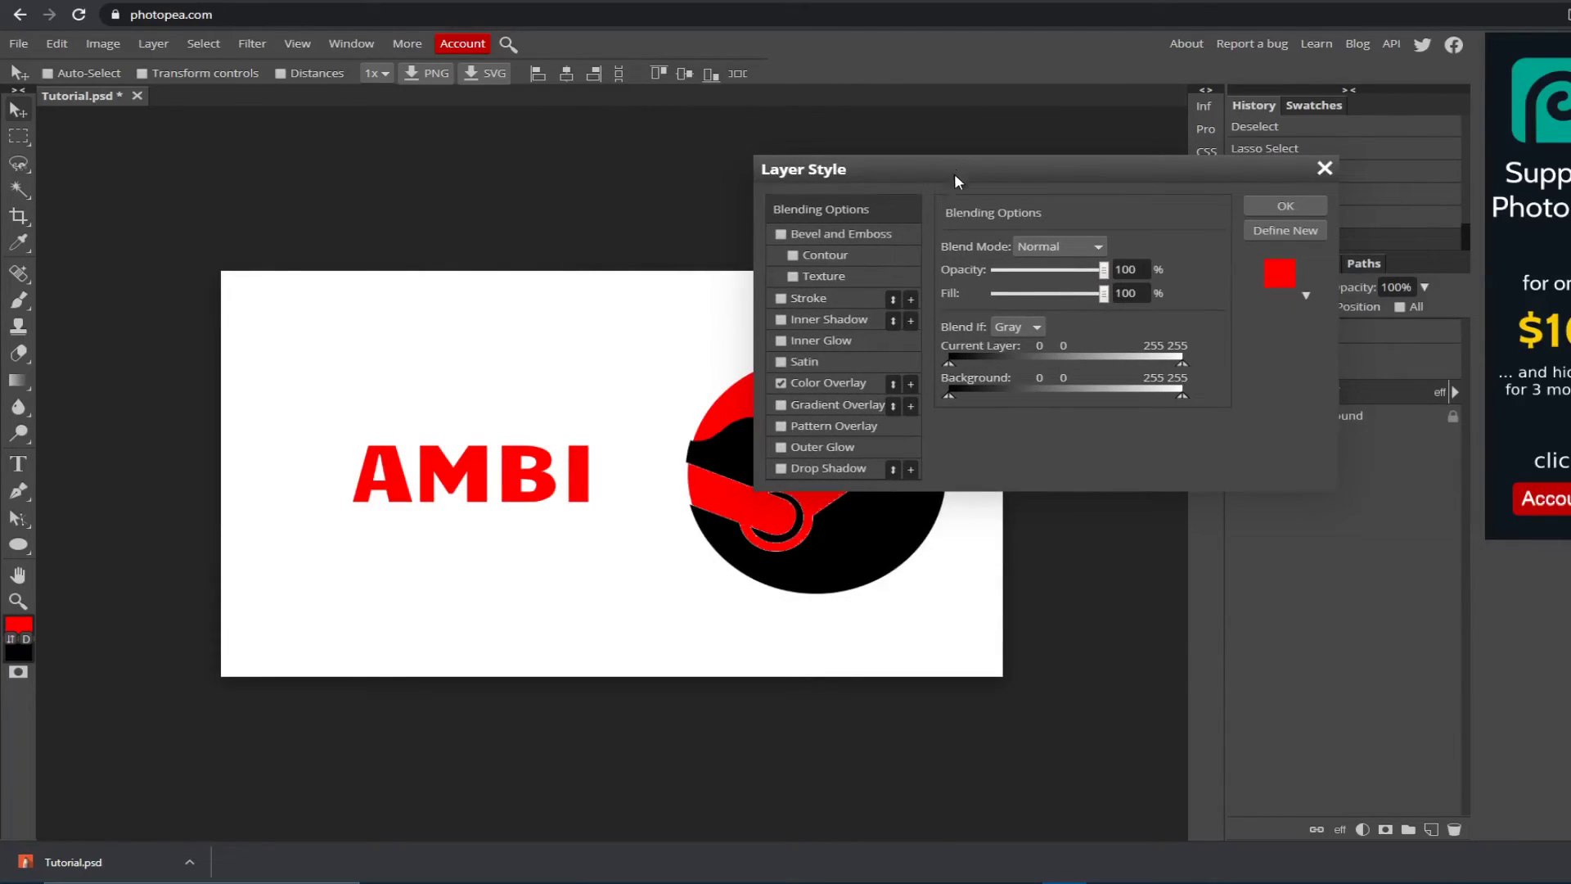
pyautogui.click(781, 382)
pyautogui.click(782, 383)
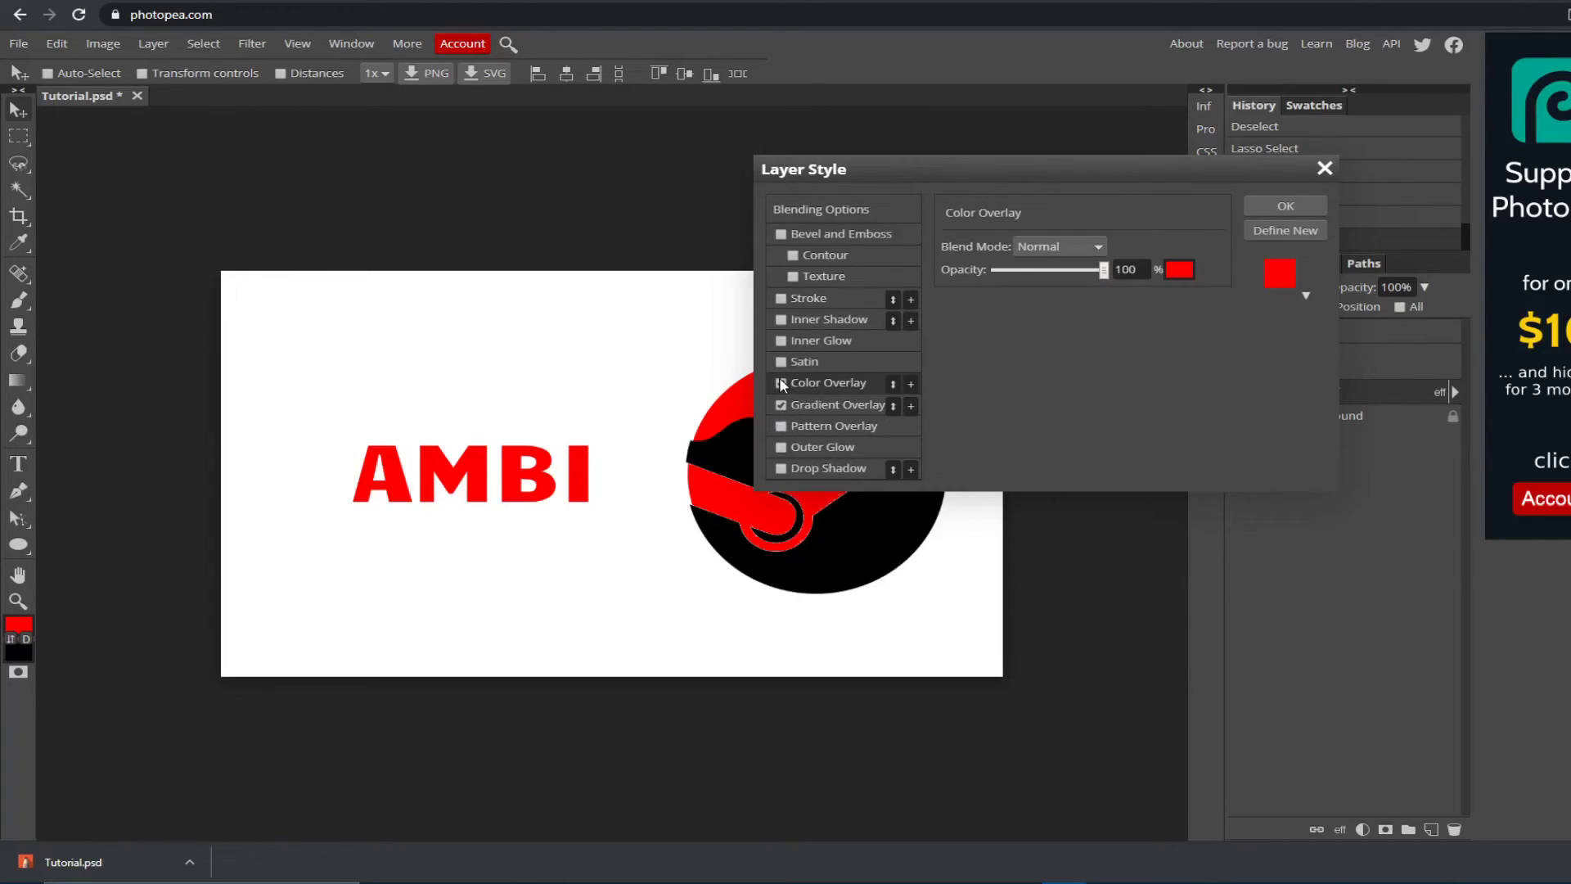
pyautogui.click(782, 382)
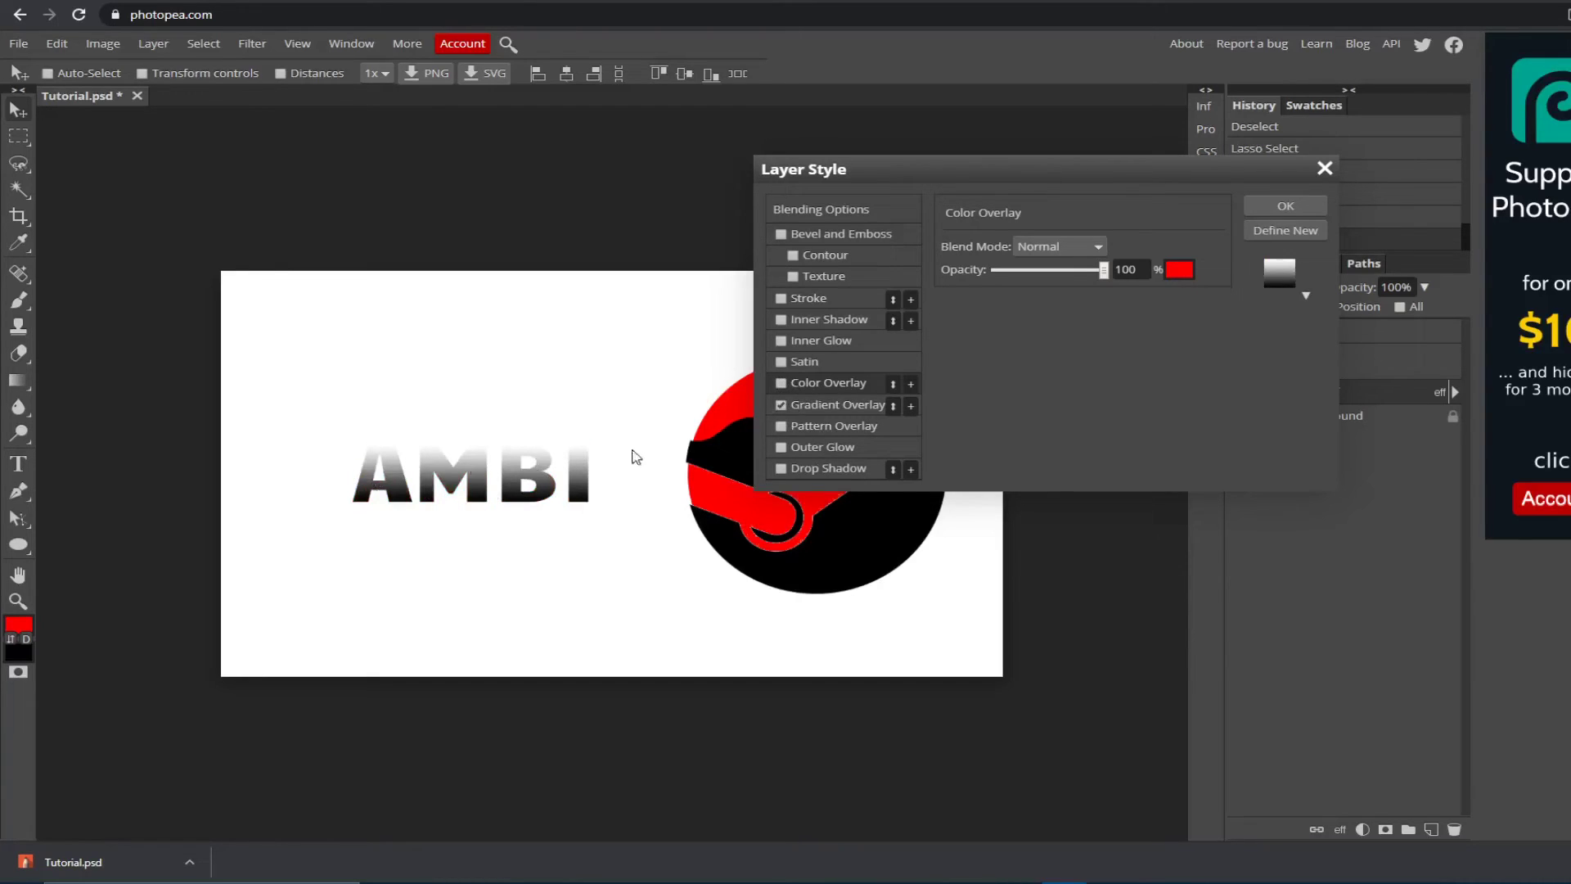
pyautogui.click(810, 405)
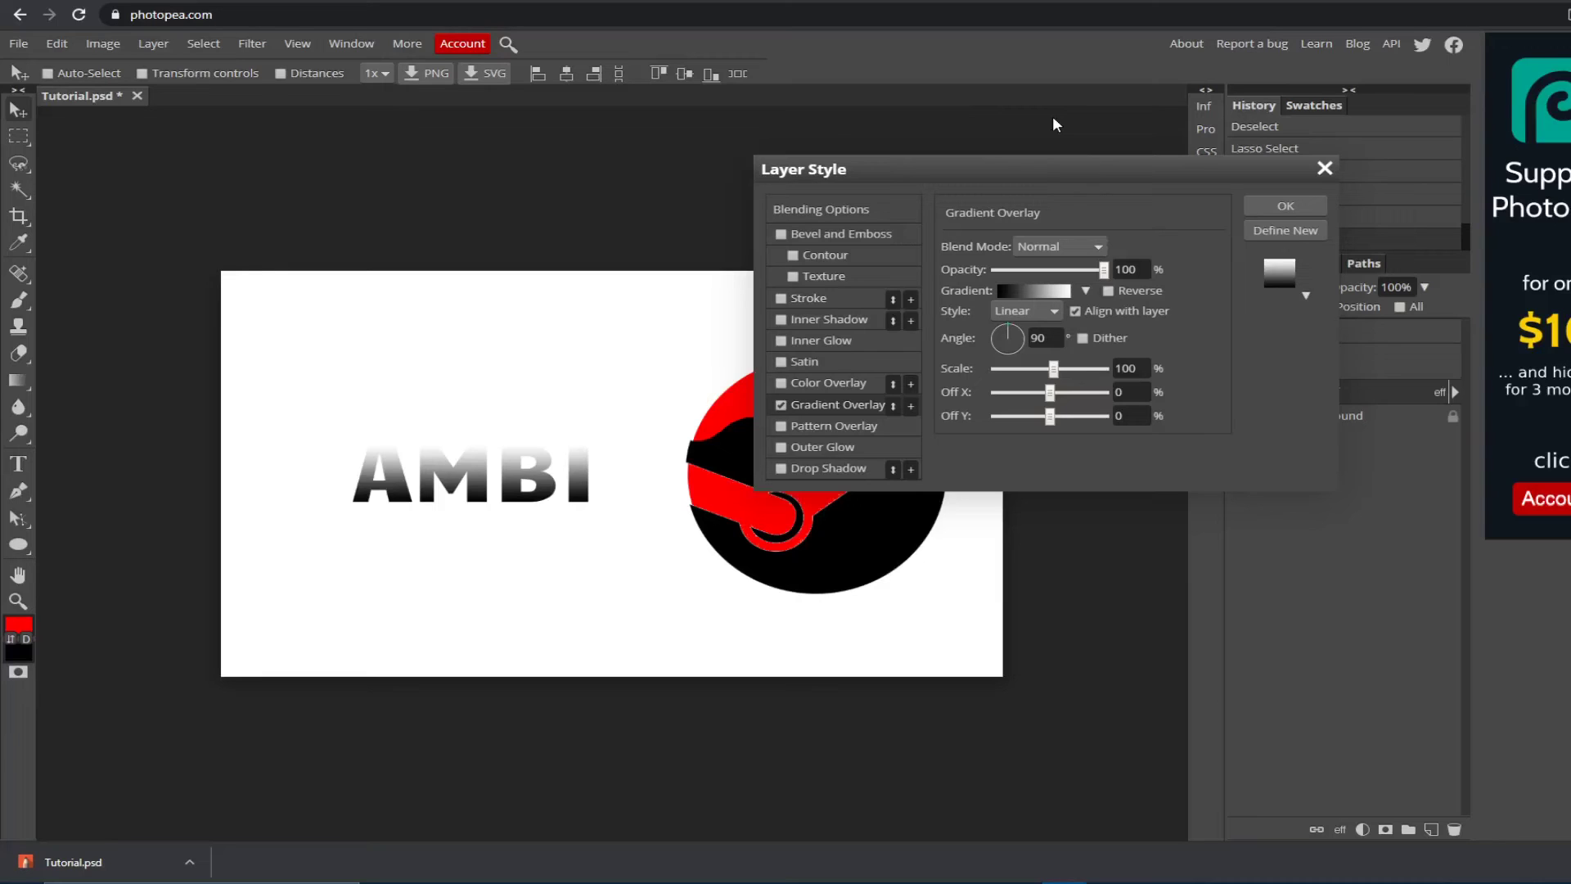
# Step: Set the starting color stop of the overlay gradient to pure red, ff0000
pyautogui.click(1033, 291)
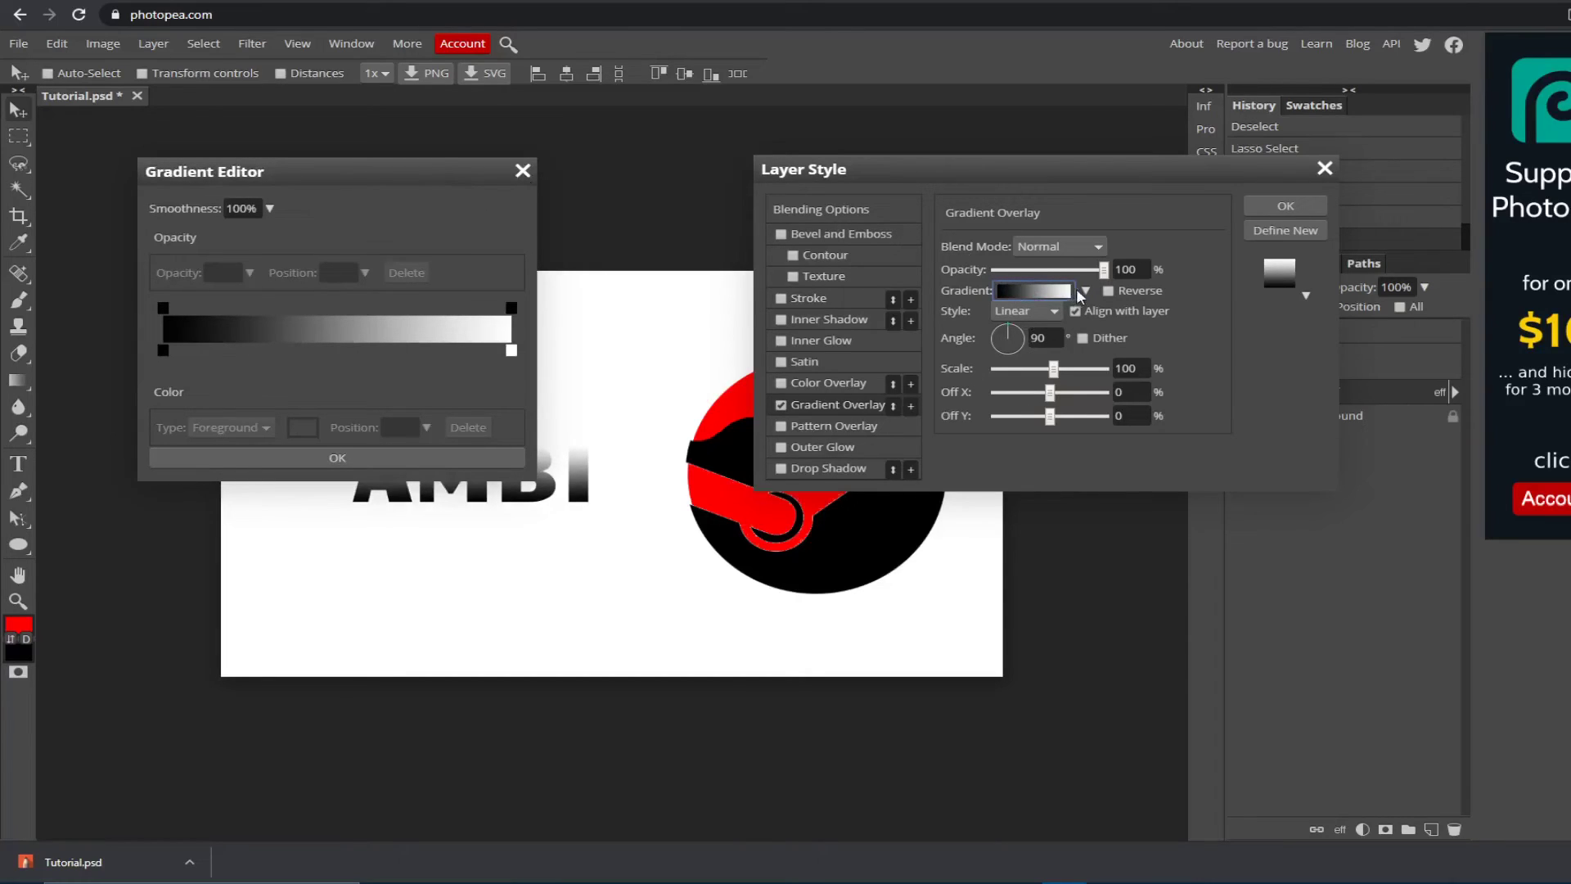
pyautogui.moveTo(419, 181); pyautogui.dragTo(1006, 229)
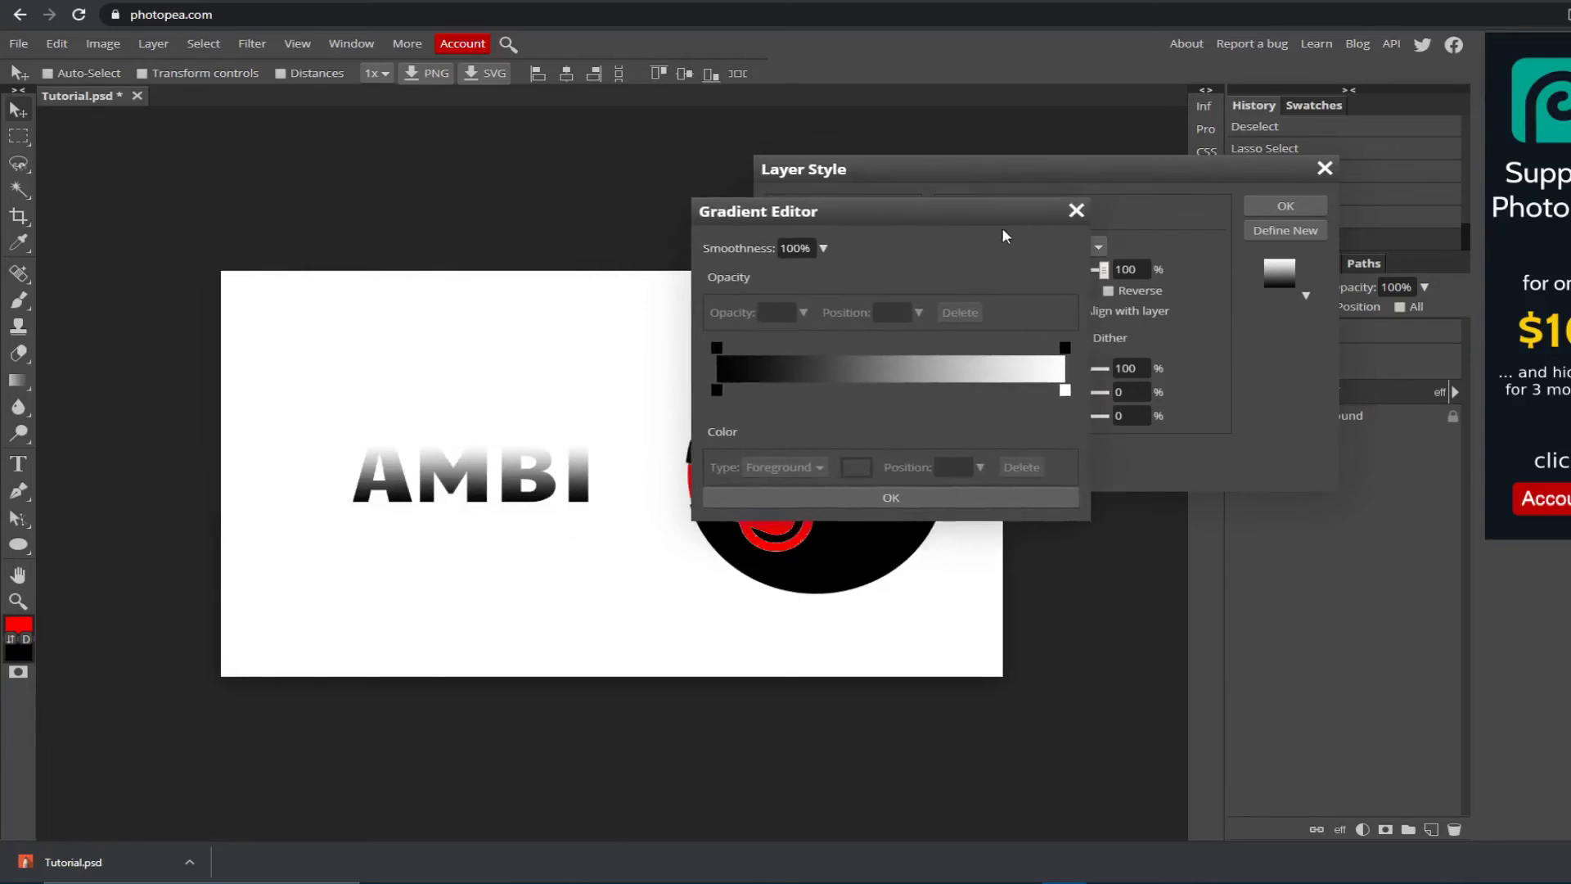
pyautogui.doubleClick(716, 391)
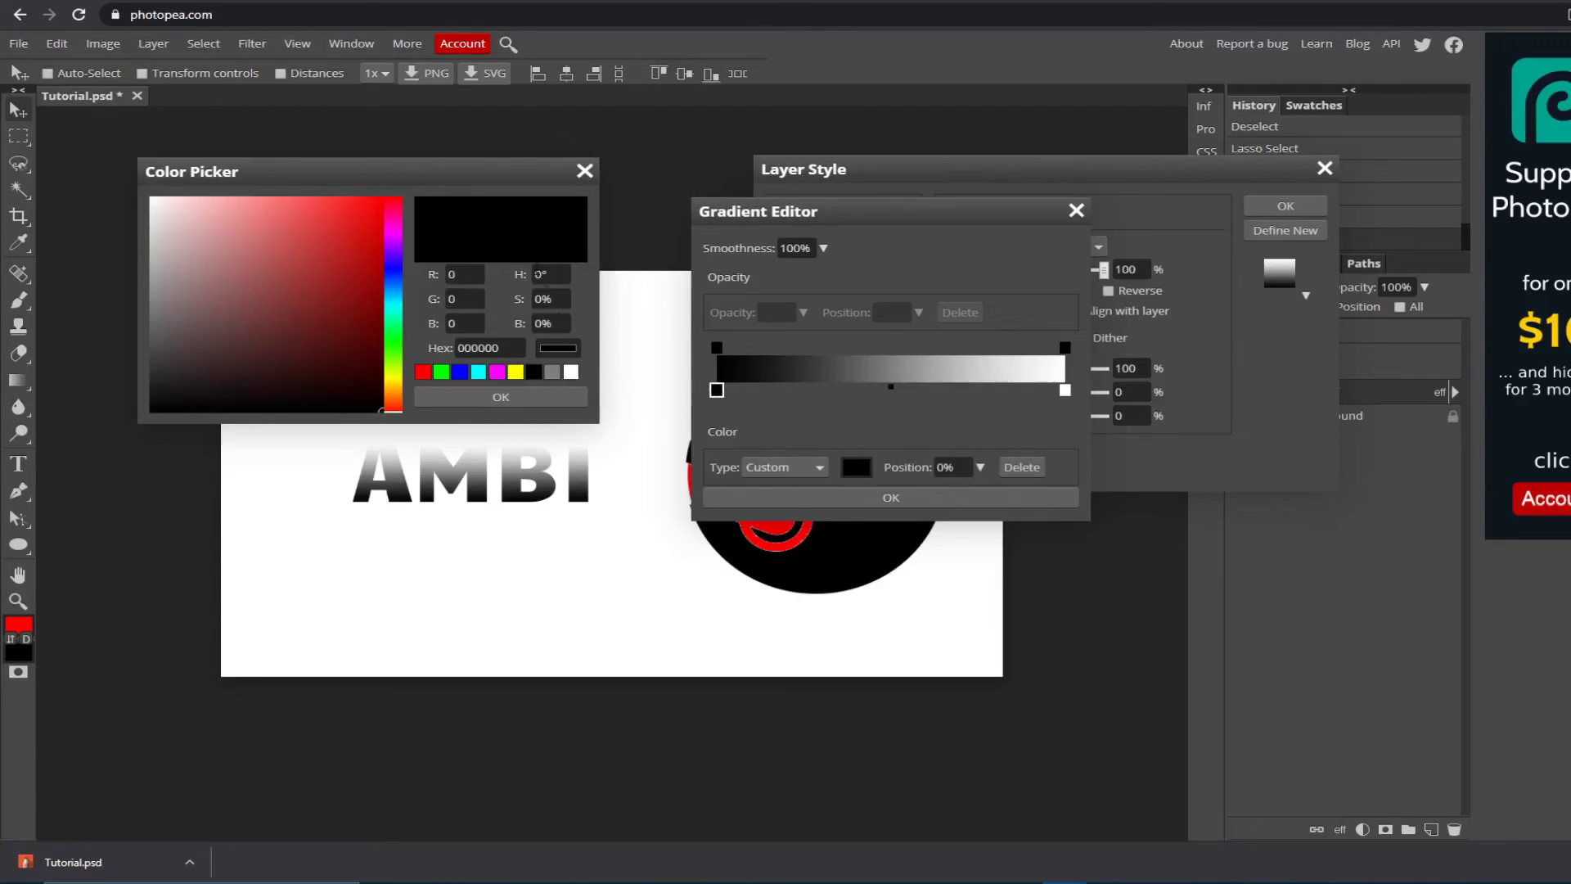
pyautogui.moveTo(492, 175); pyautogui.dragTo(675, 128)
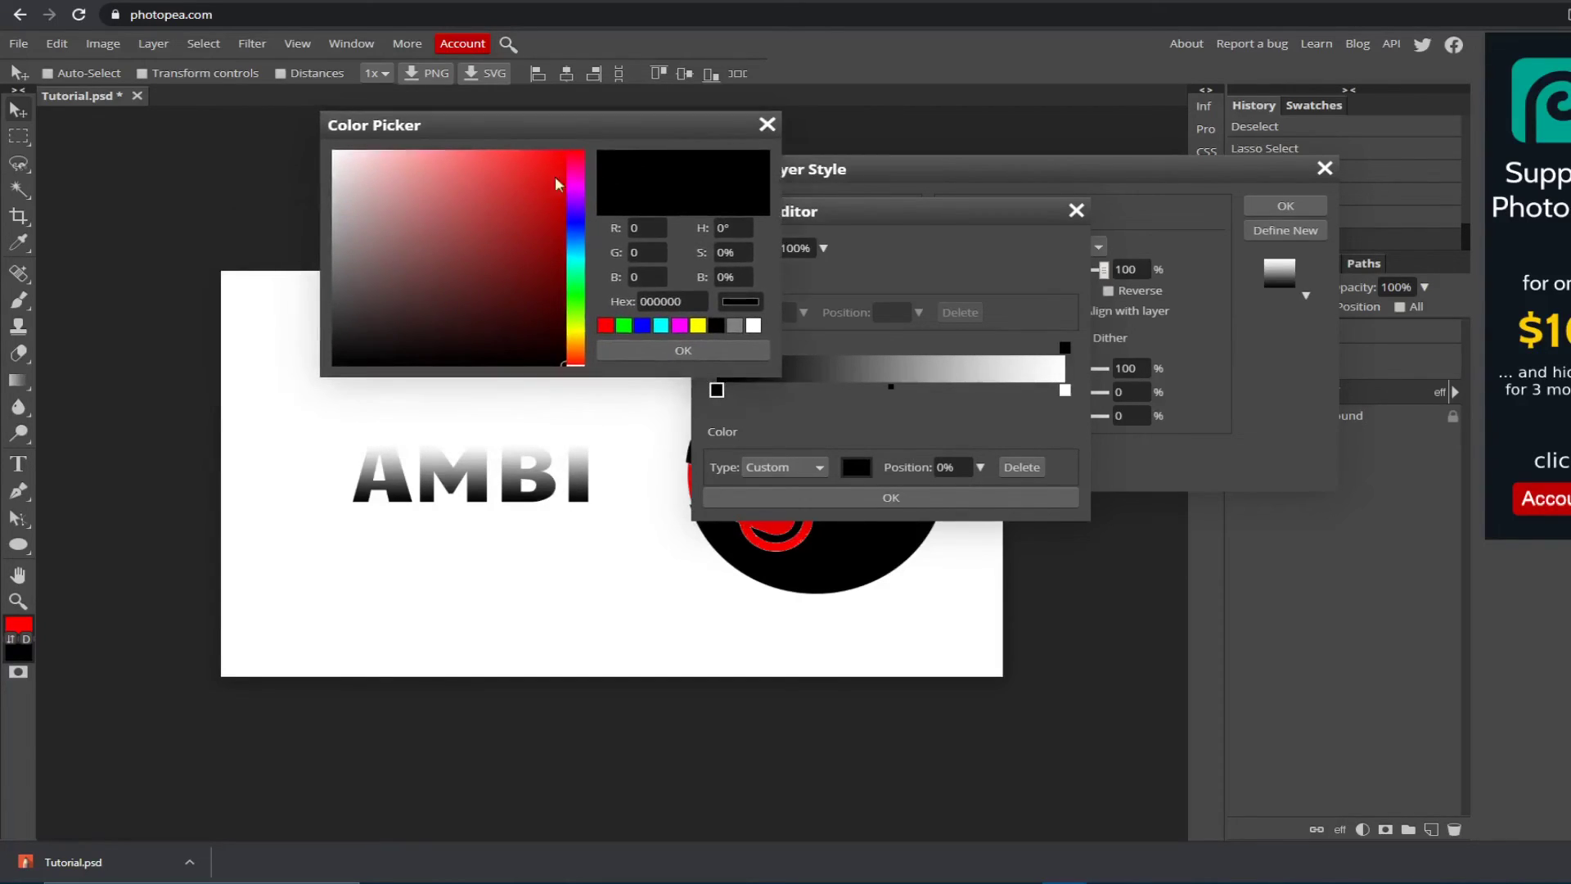
pyautogui.moveTo(554, 175); pyautogui.dragTo(615, 129)
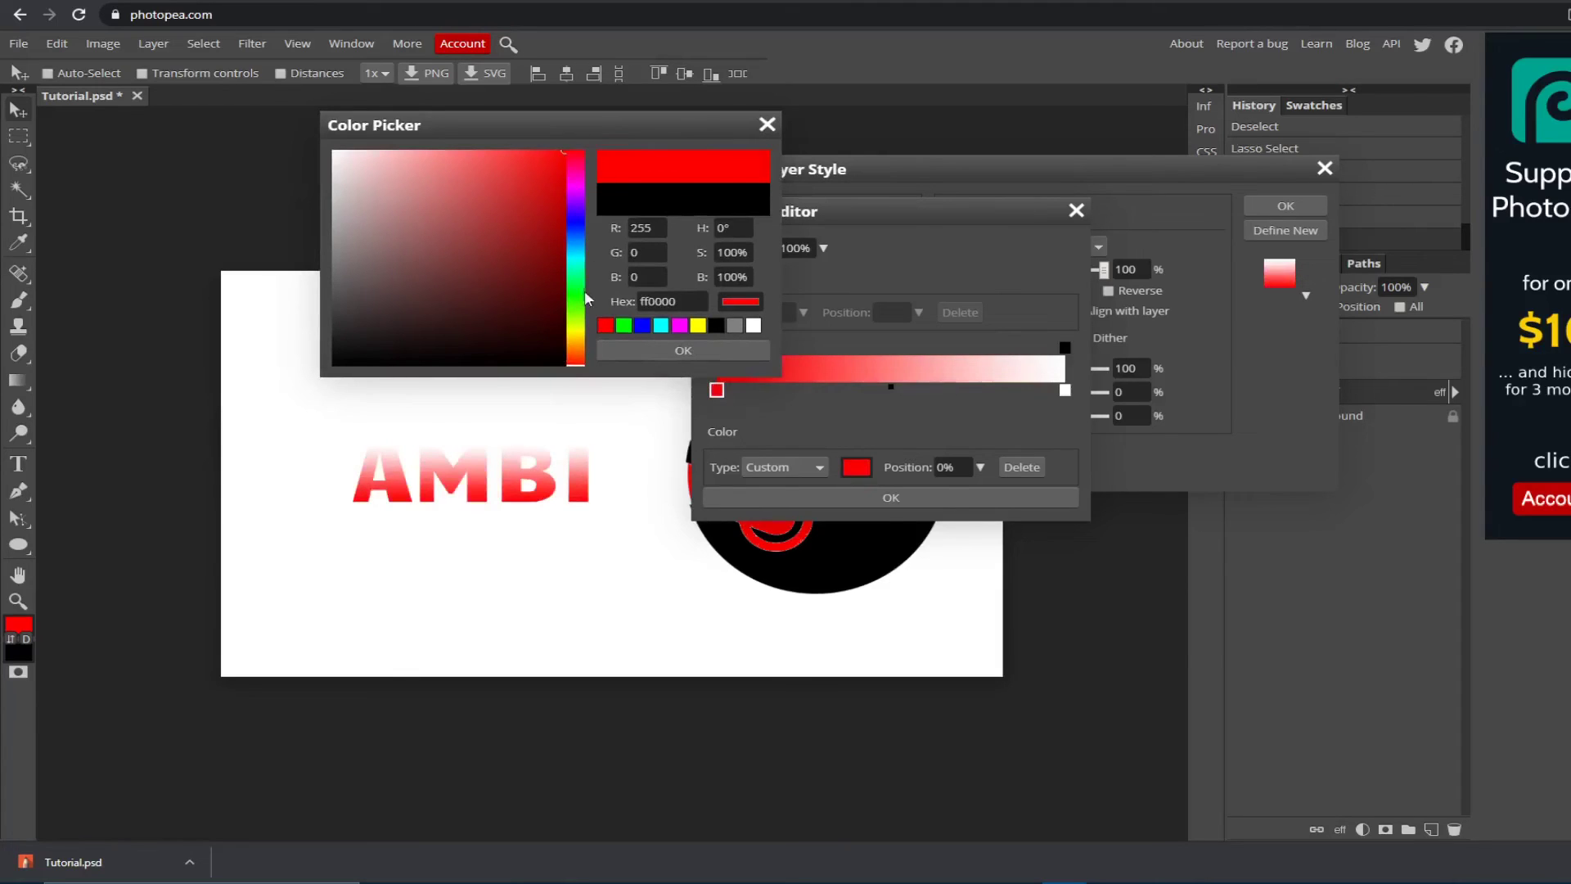
pyautogui.moveTo(586, 297); pyautogui.dragTo(581, 151)
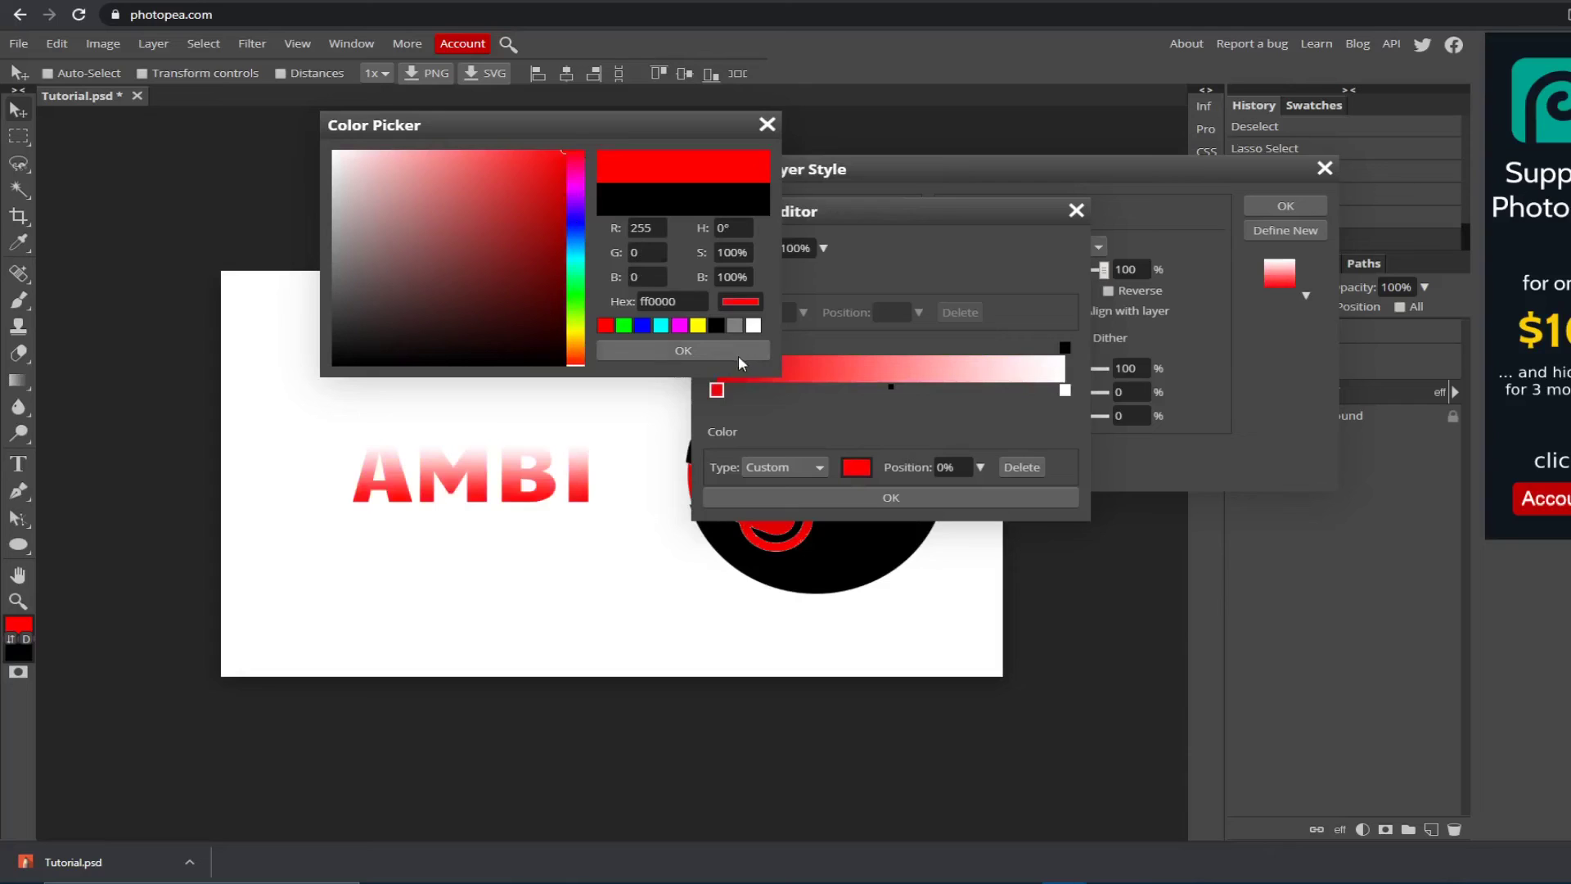
pyautogui.click(739, 356)
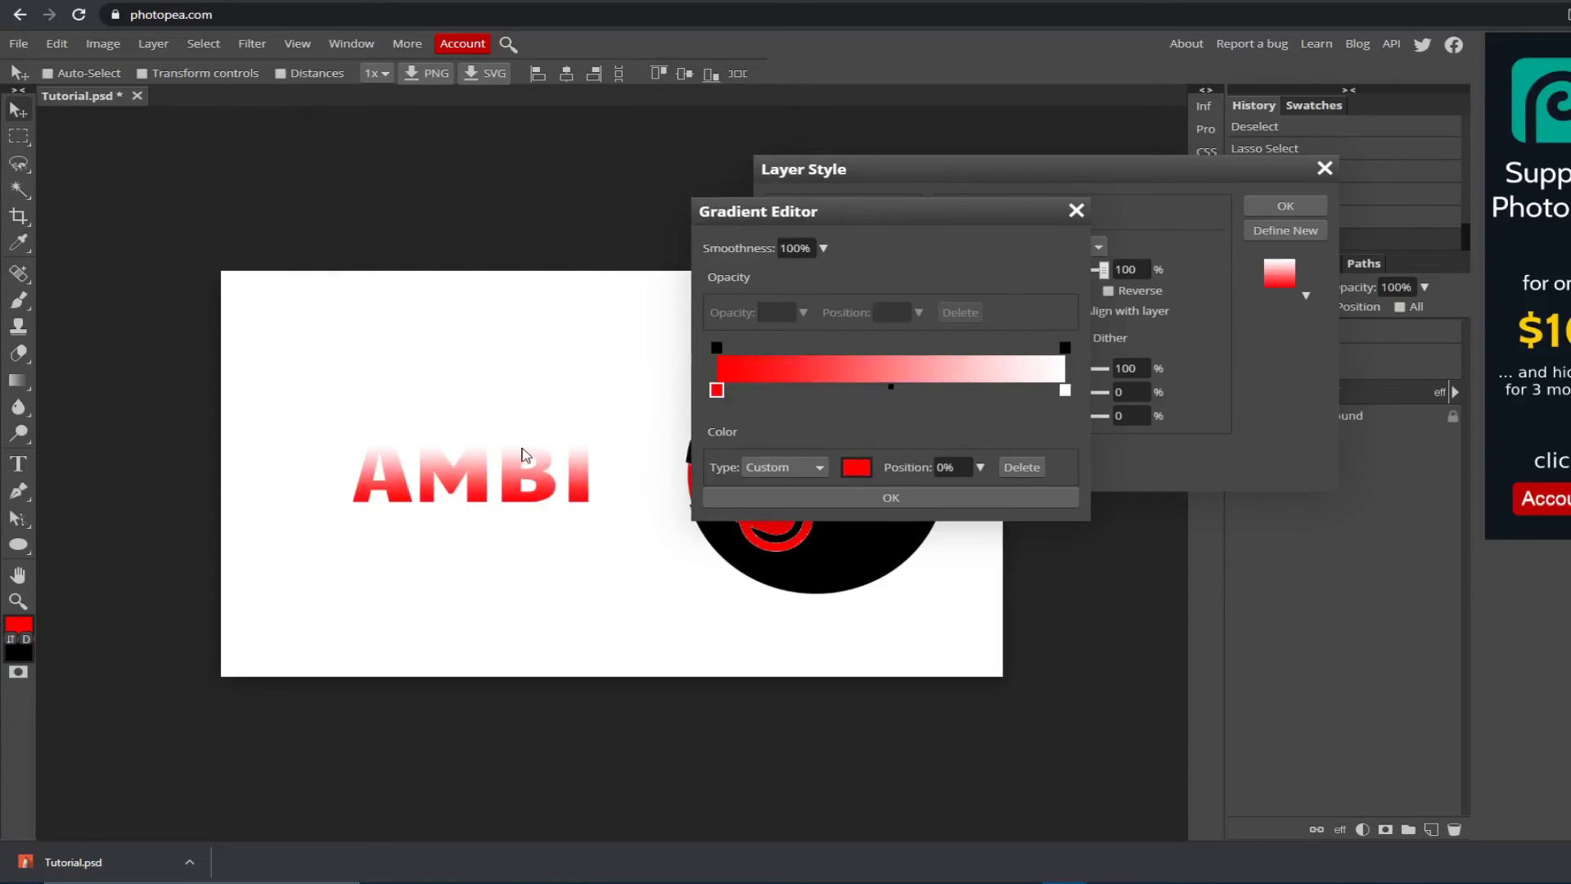
# Step: Set the gradient's end color stop to bright orange and accept the edited gradient
pyautogui.doubleClick(1065, 390)
pyautogui.click(394, 393)
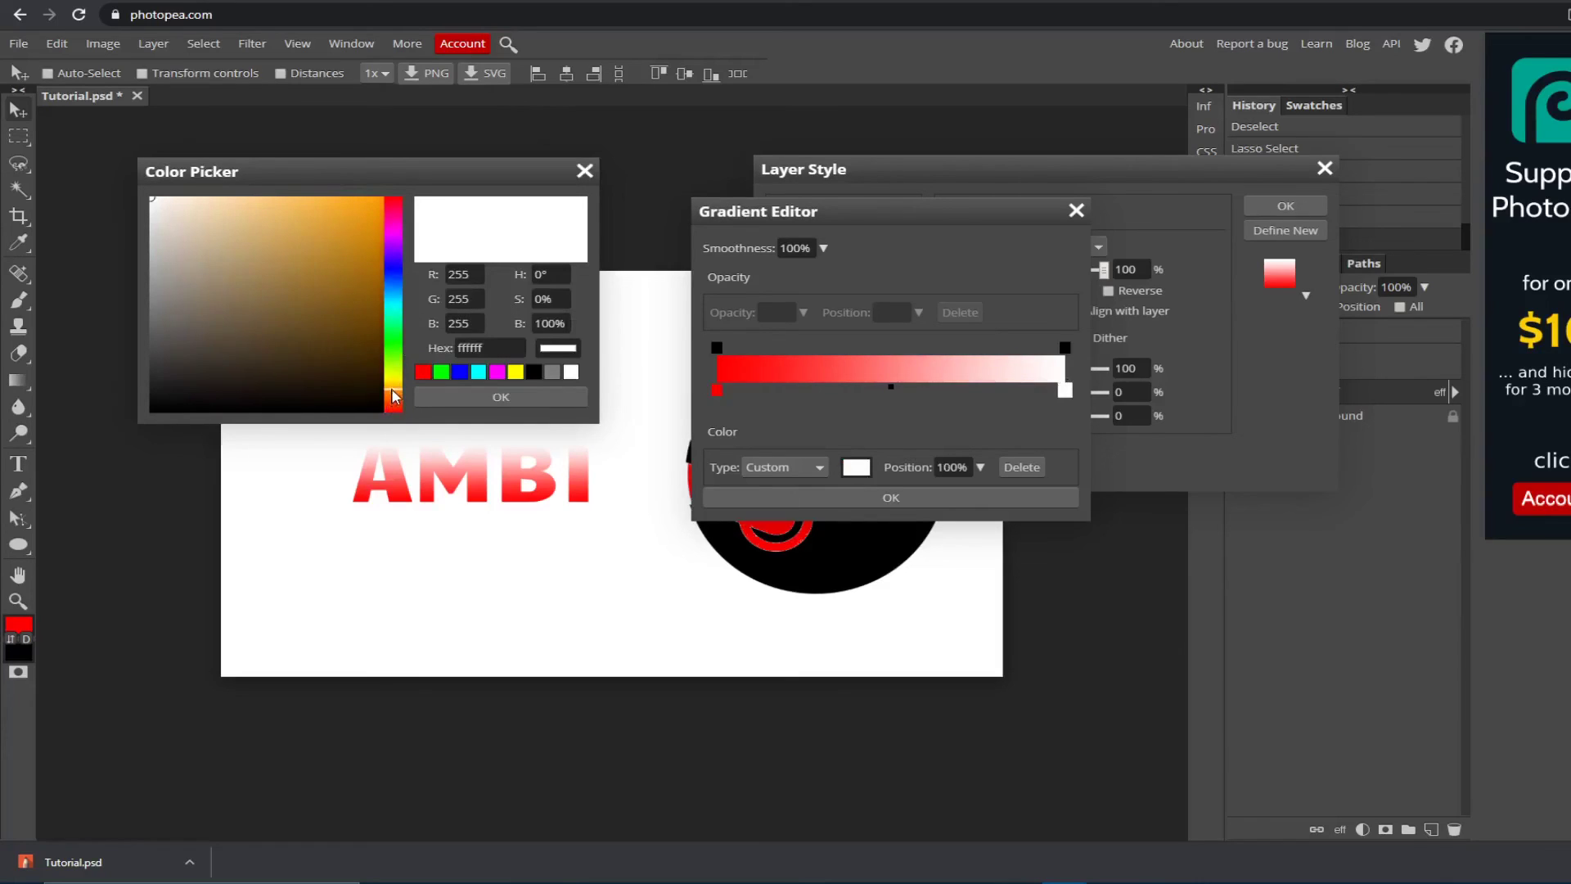
pyautogui.click(381, 200)
pyautogui.click(529, 399)
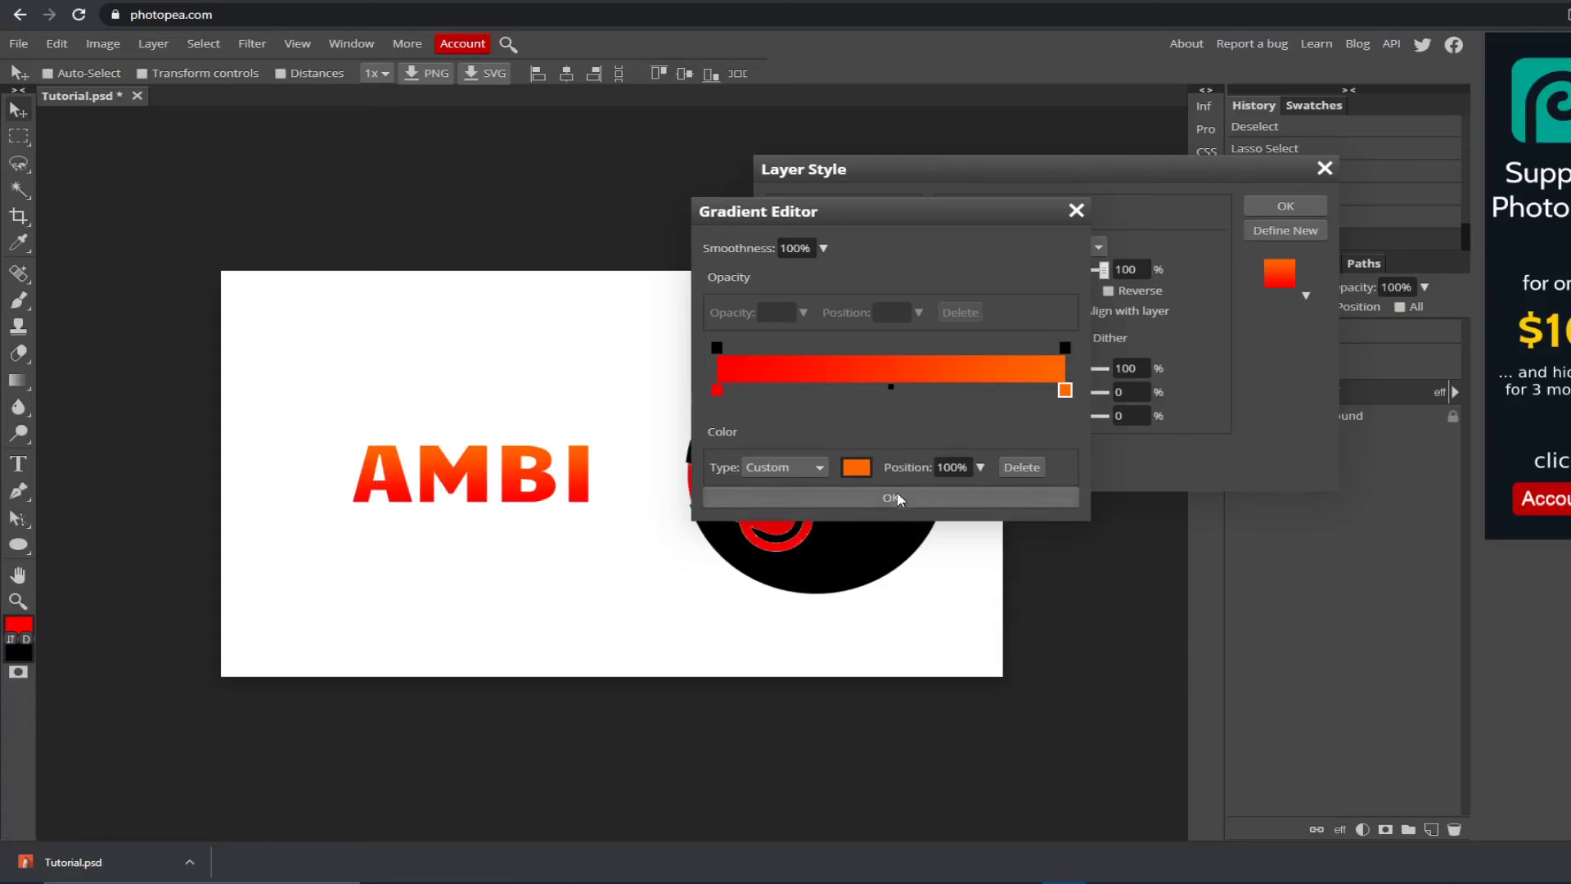
pyautogui.click(847, 497)
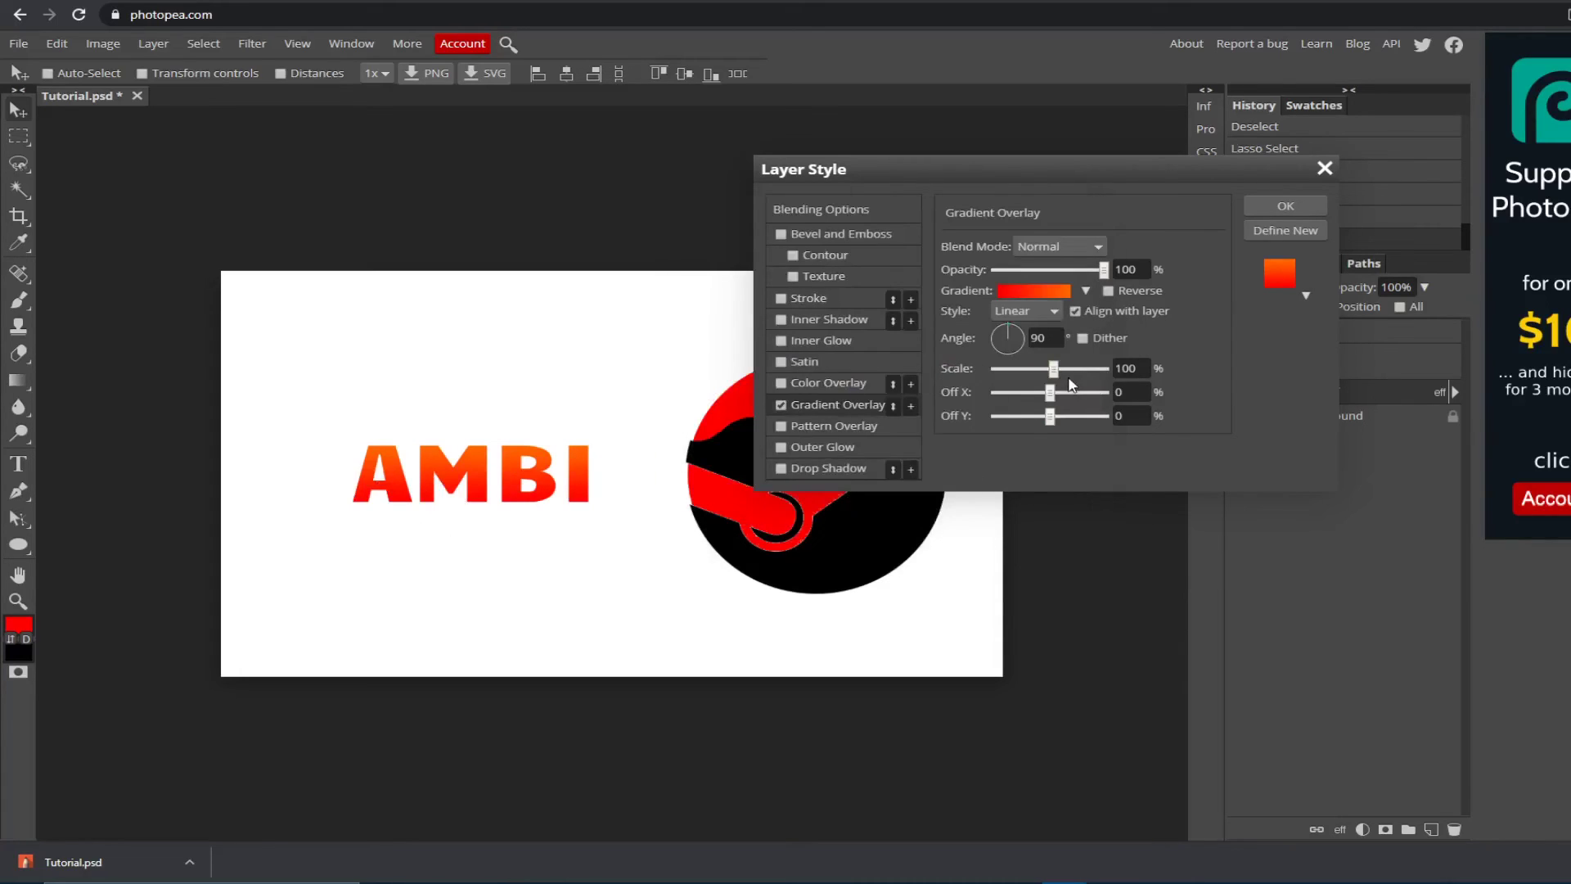
# Step: Lower the Gradient Overlay's scale to 10% and raise it slightly again
pyautogui.moveTo(1053, 368); pyautogui.dragTo(937, 382)
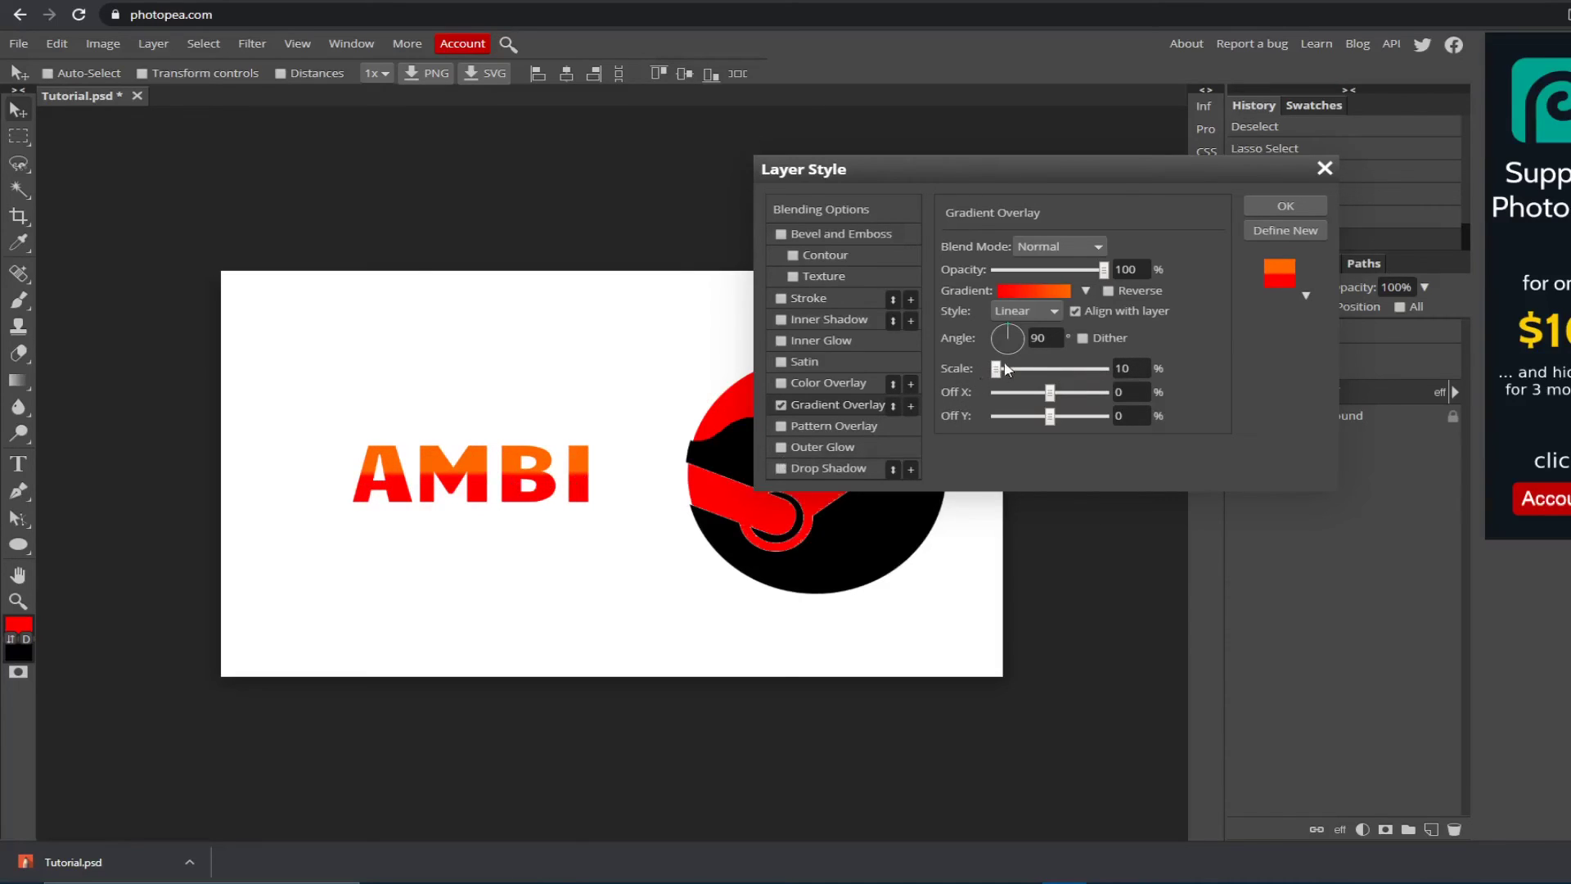
pyautogui.moveTo(1005, 364)
pyautogui.mouseDown()
pyautogui.moveTo(1058, 358)
pyautogui.moveTo(1033, 366)
pyautogui.mouseUp()
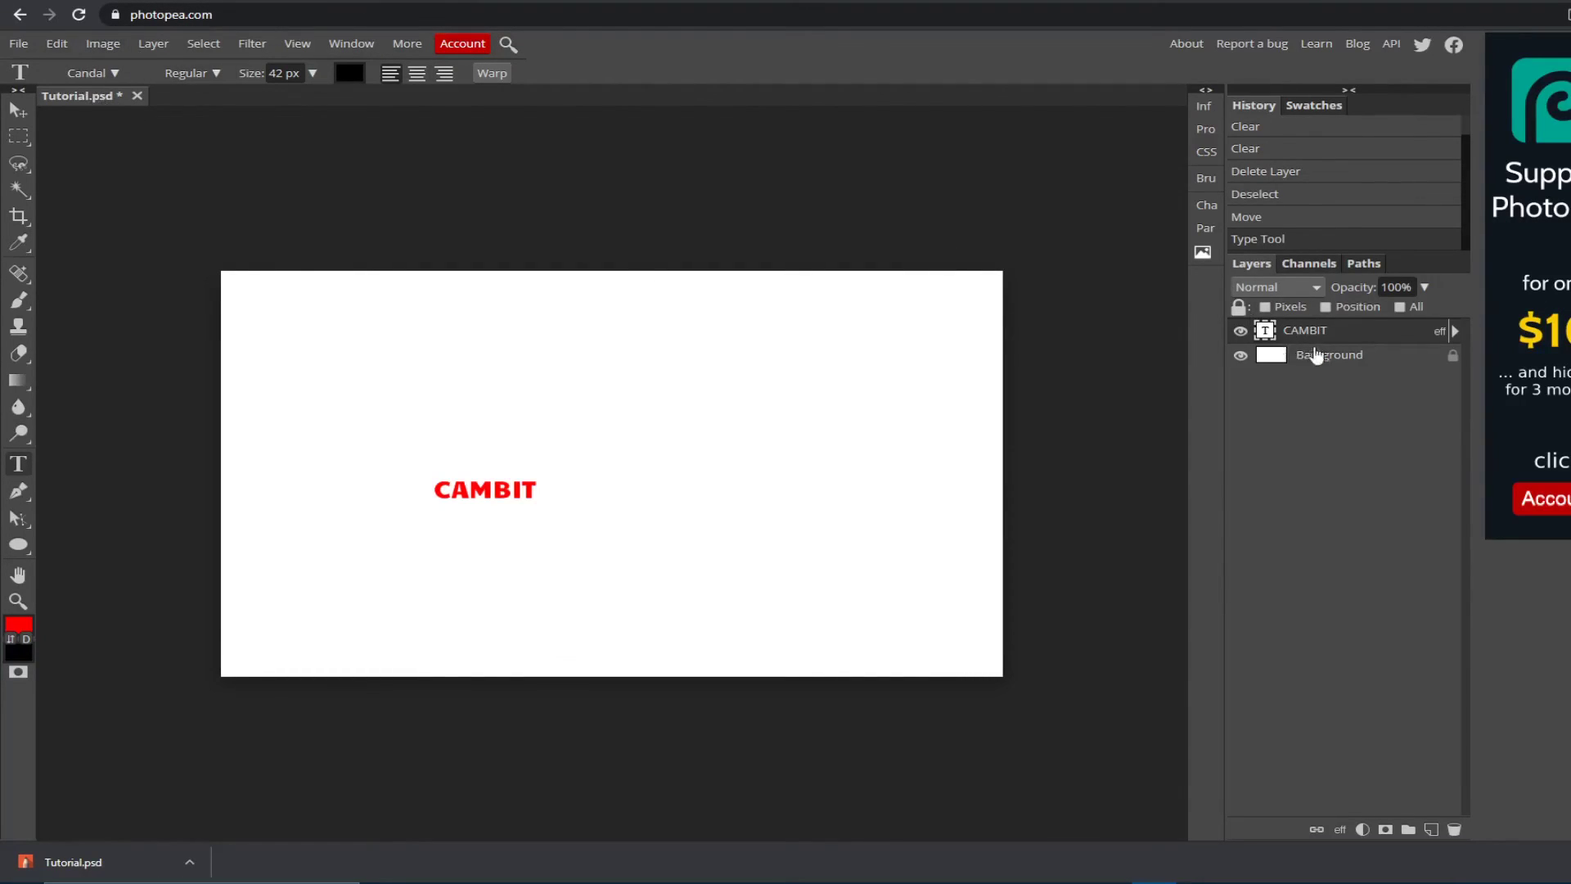
# Step: Export the project as a 1280 × 720 px JPG with the quality raised to 100% and save the image
pyautogui.click(16, 45)
pyautogui.moveTo(60, 41)
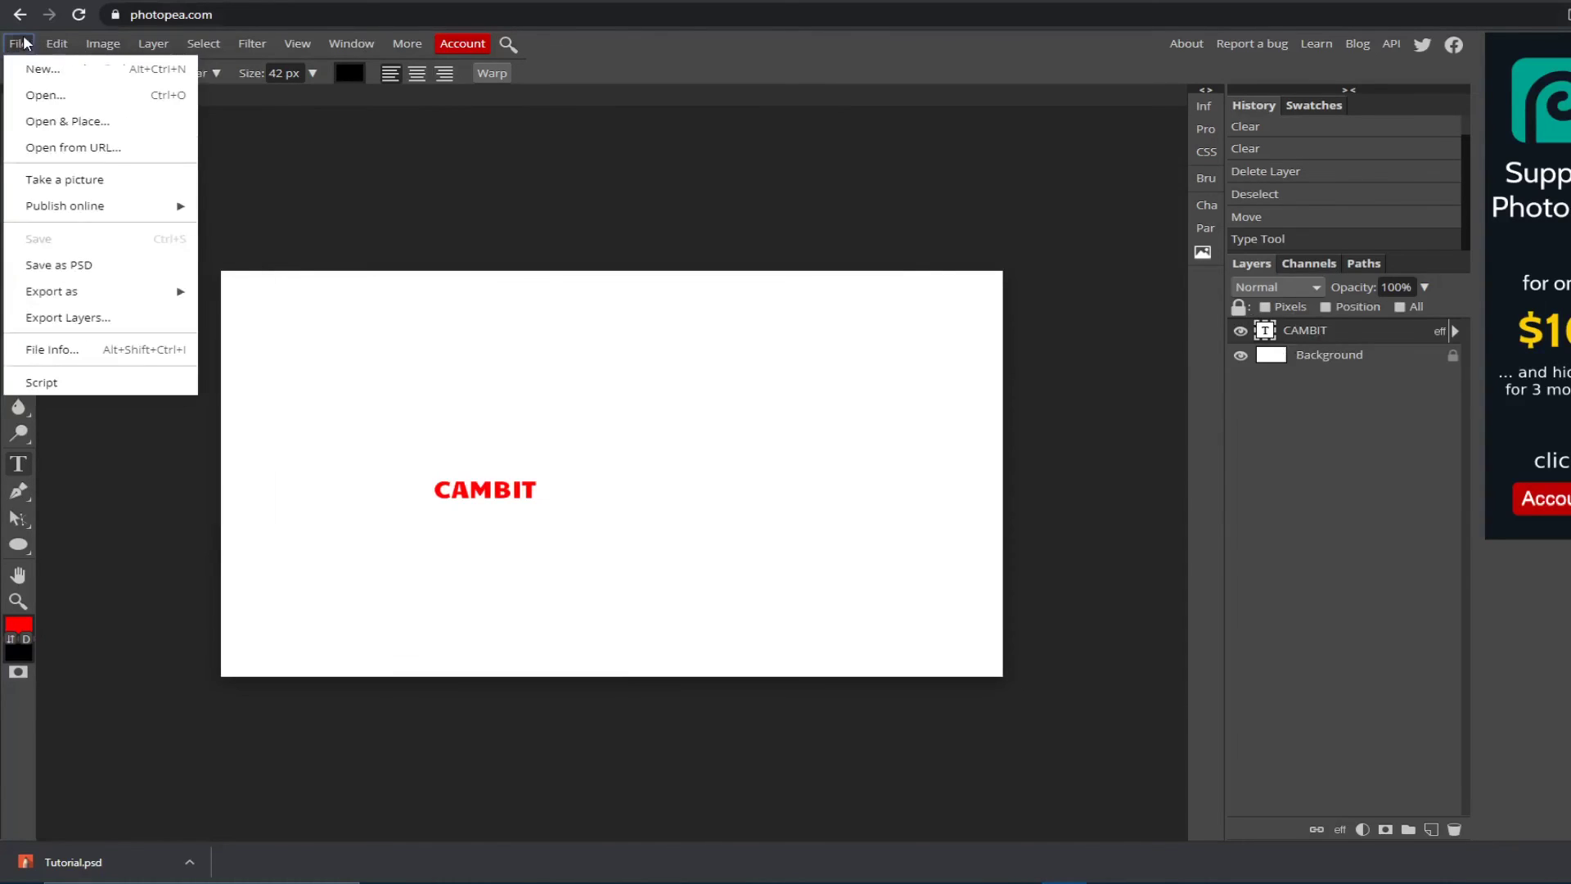
pyautogui.moveTo(147, 289)
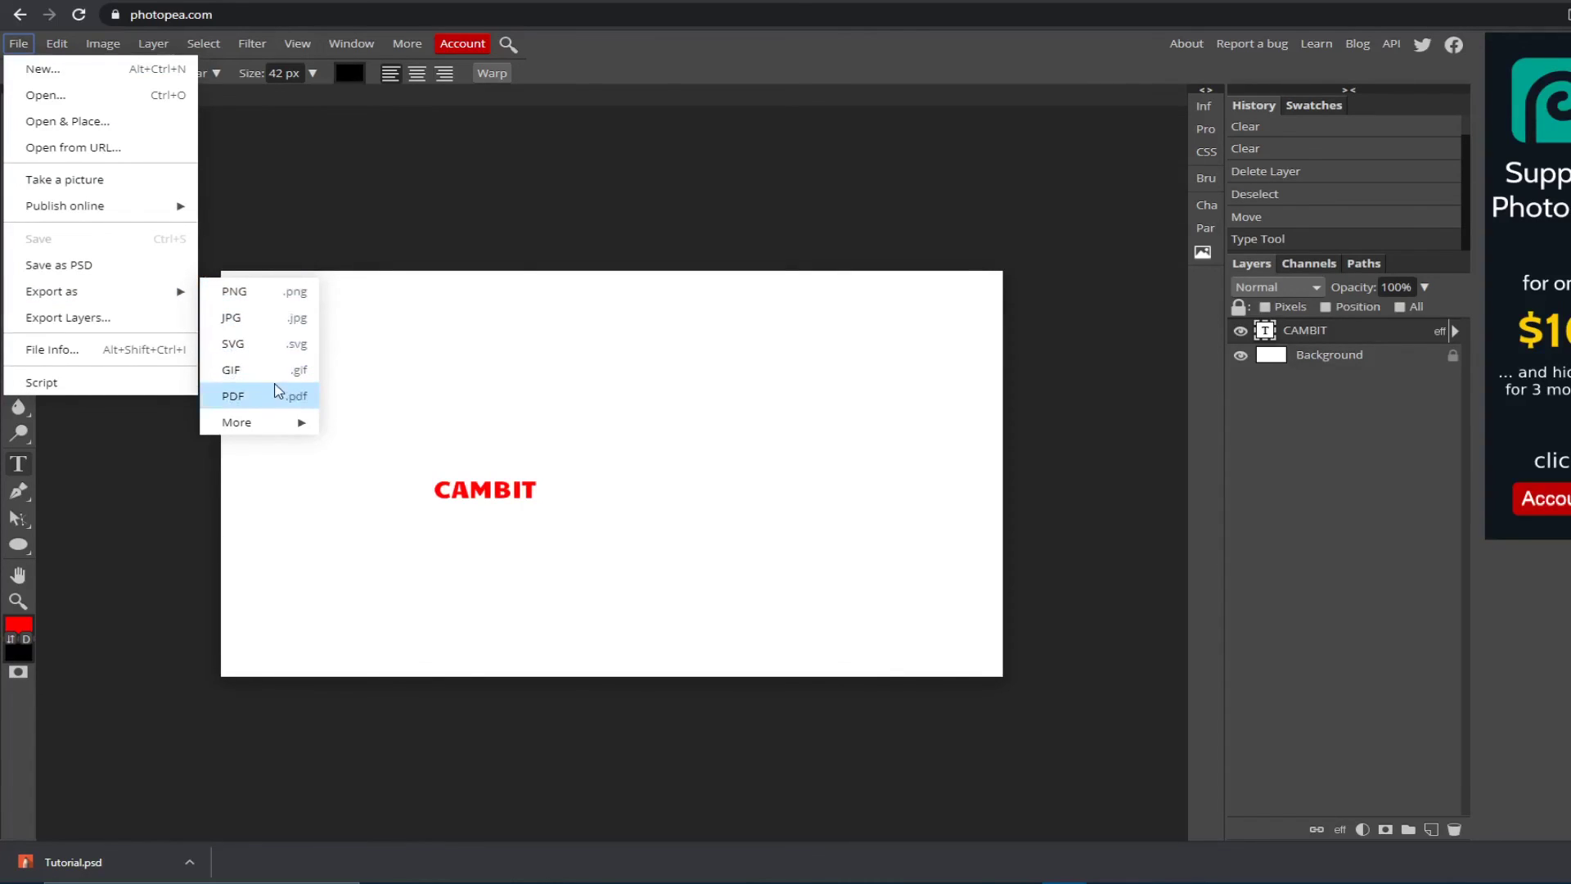
pyautogui.click(287, 326)
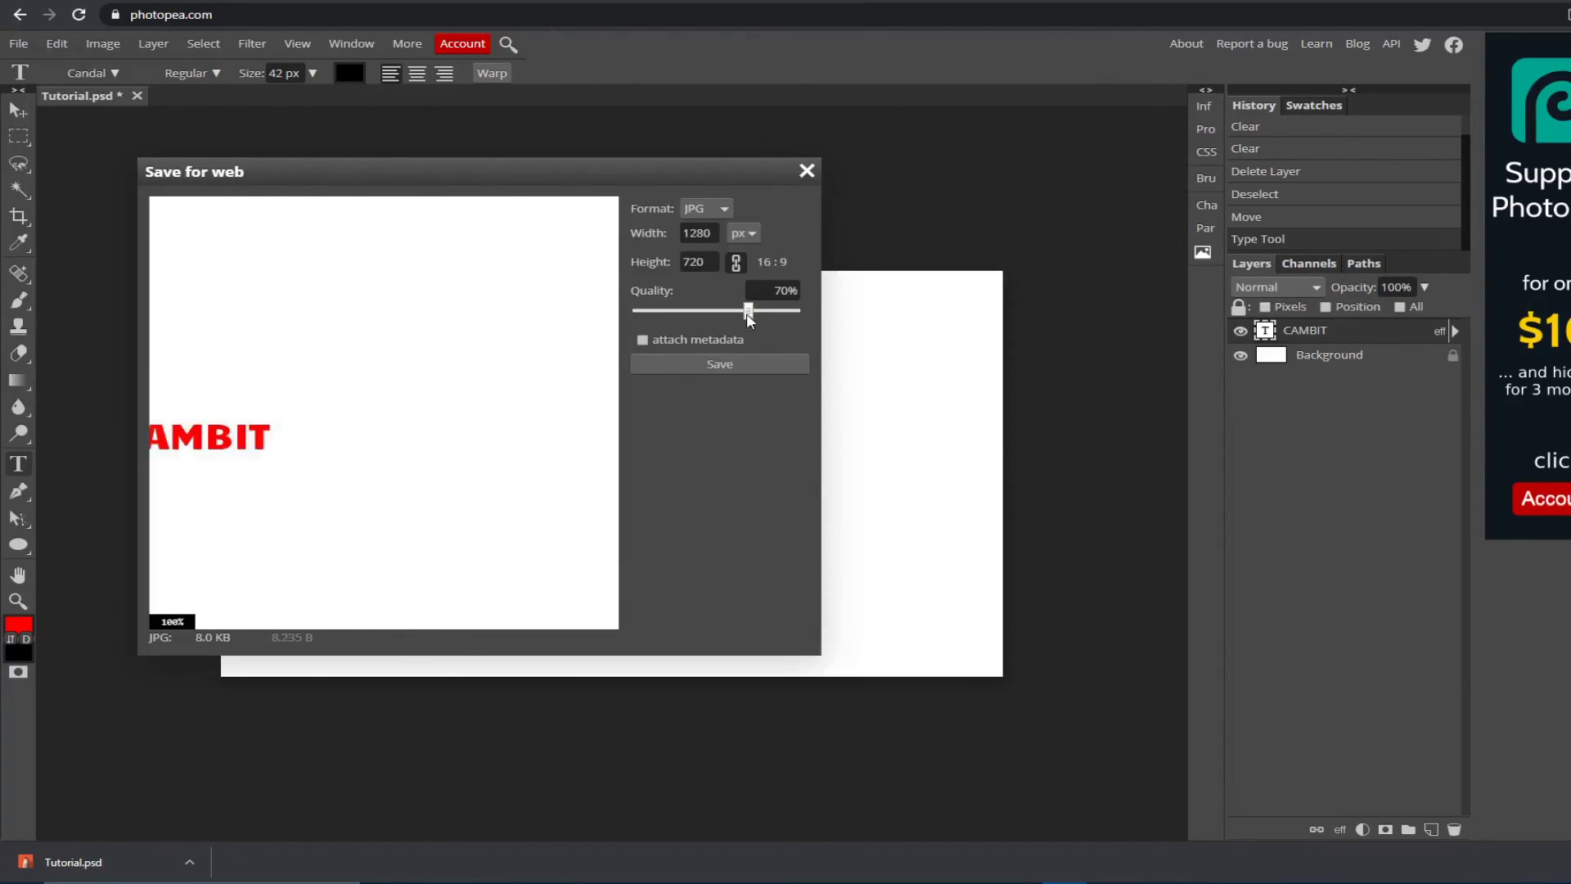
pyautogui.moveTo(748, 311); pyautogui.dragTo(822, 313)
pyautogui.moveTo(309, 352); pyautogui.dragTo(337, 428)
pyautogui.scroll(-2, 487, 410)
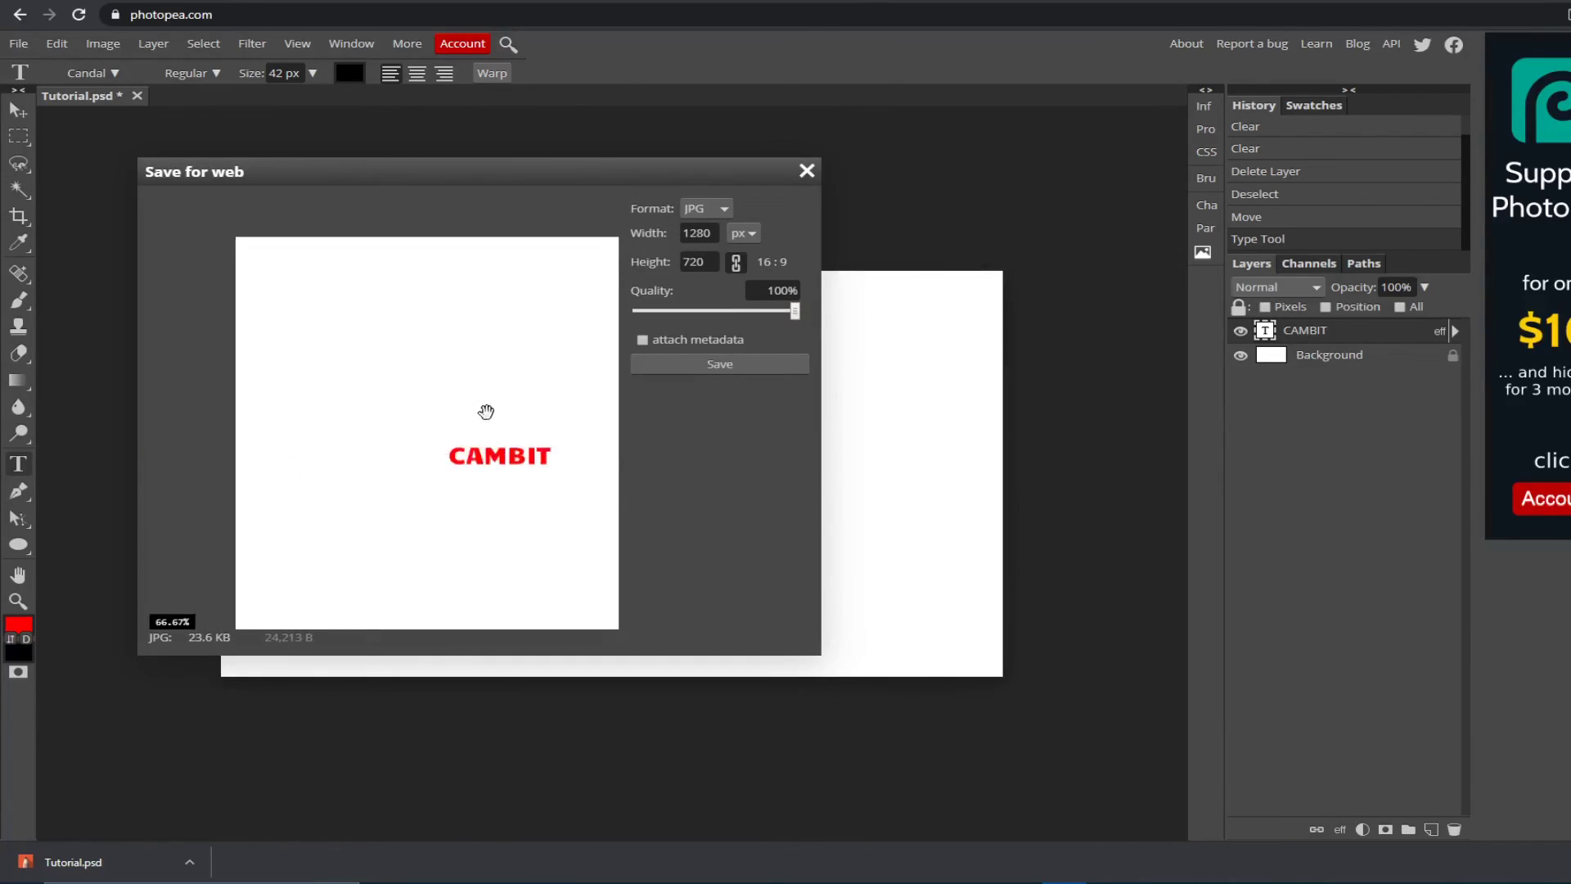
pyautogui.click(708, 365)
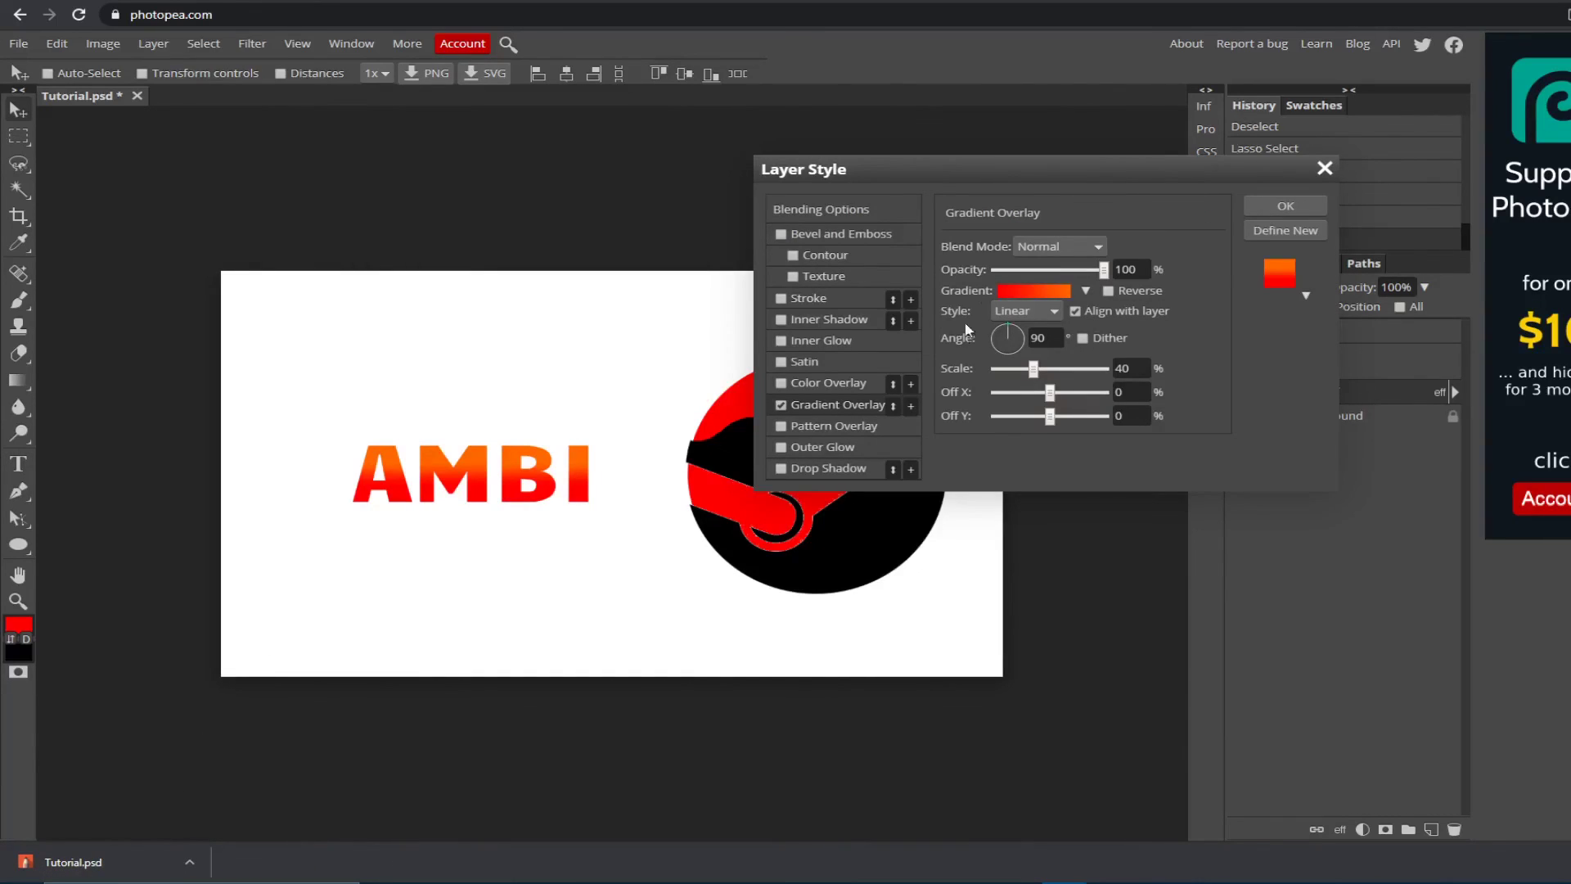
# Step: Move the layer style settings clear of the artwork and close them without applying the Gradient Overlay on the CAMBIT layer
pyautogui.moveTo(1029, 174); pyautogui.dragTo(521, 274)
pyautogui.click(794, 305)
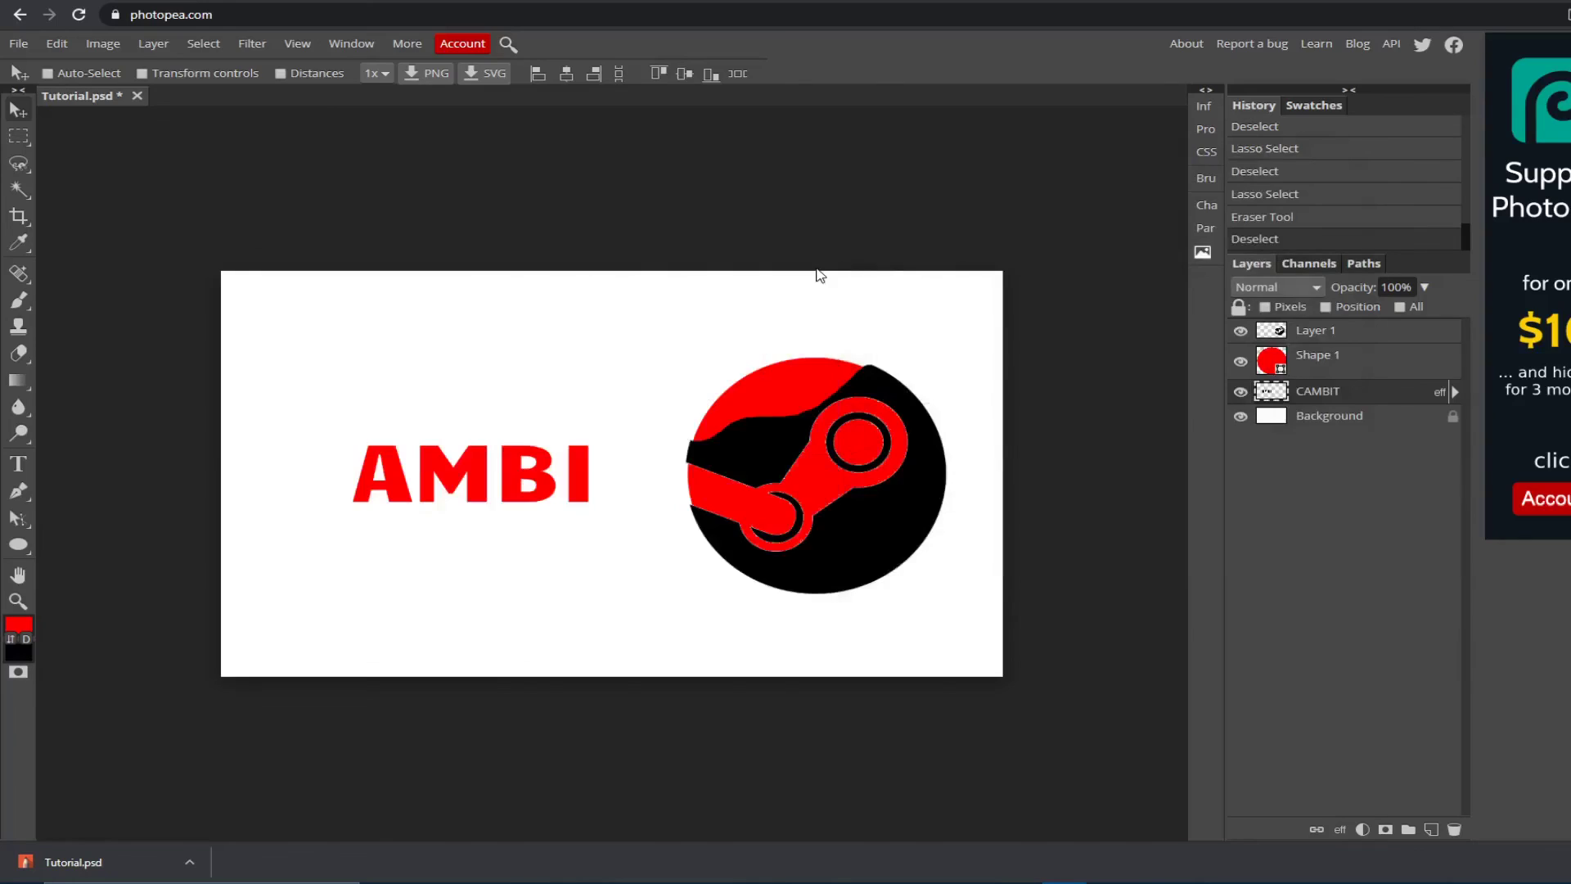